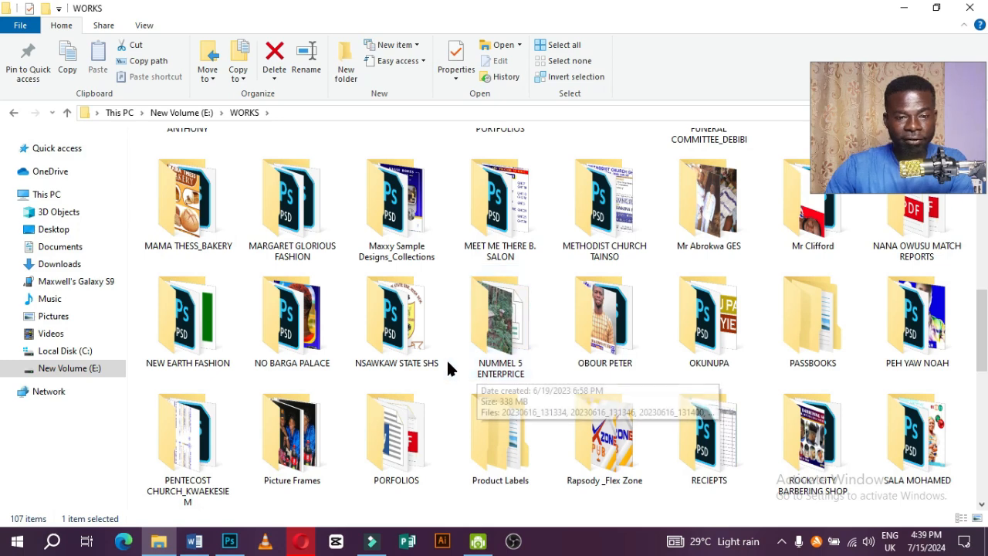
Browse the Rapsody _Flex Zone and ABOUDIABY CITY folders in WORKS and view the Aboudiaby_City_Mini shisha night 2 flyer.
click(607, 436)
double_click(607, 436)
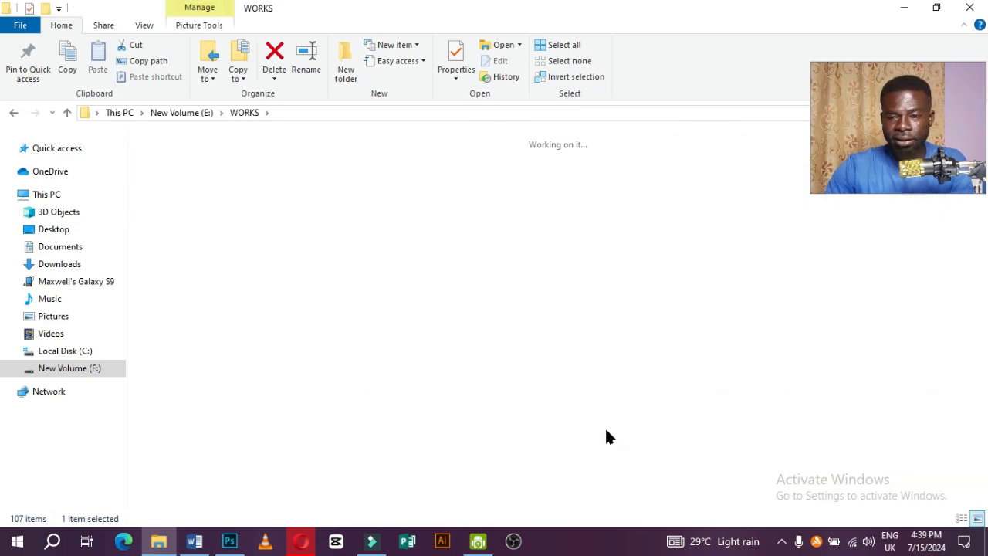
double_click(327, 177)
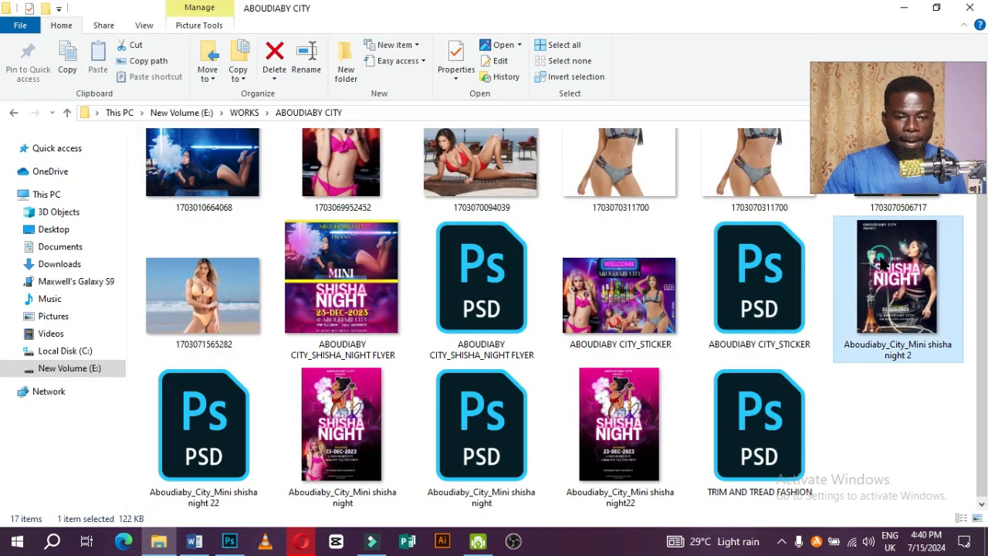
double_click(878, 255)
click(974, 267)
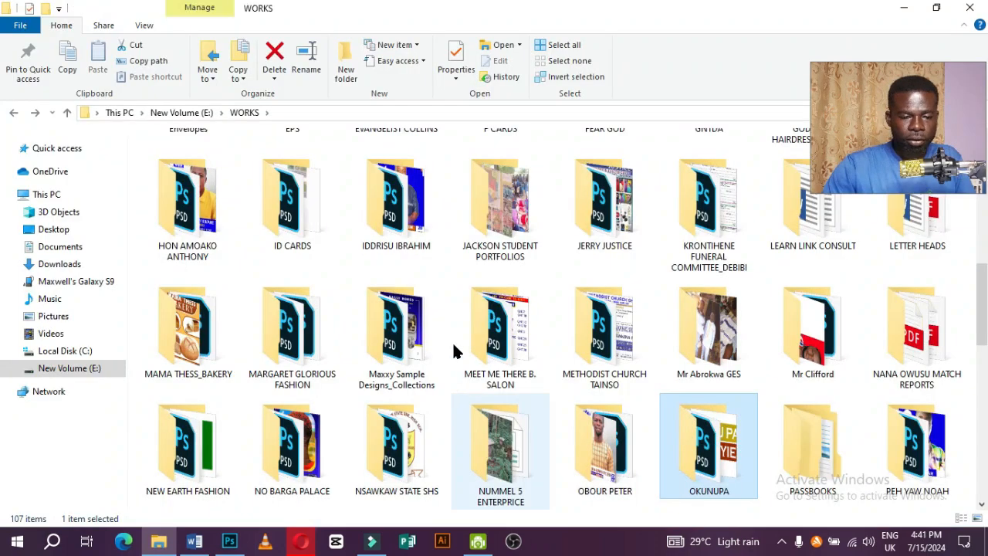
Look through the F CARDS folder and its 2023 subfolder, and return to the WORKS folder.
click(494, 212)
key(Up)
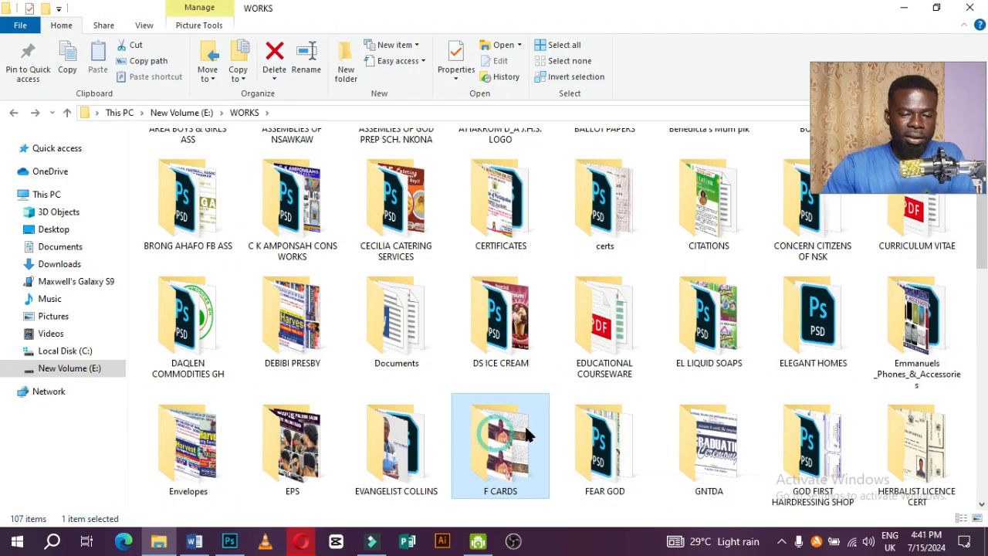
scroll(488, 207, down, 2)
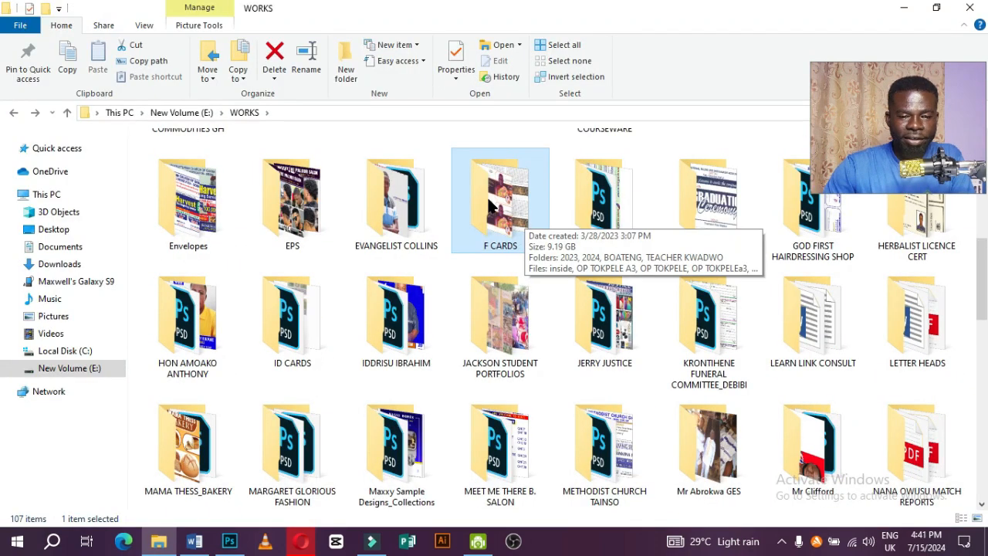
double_click(488, 202)
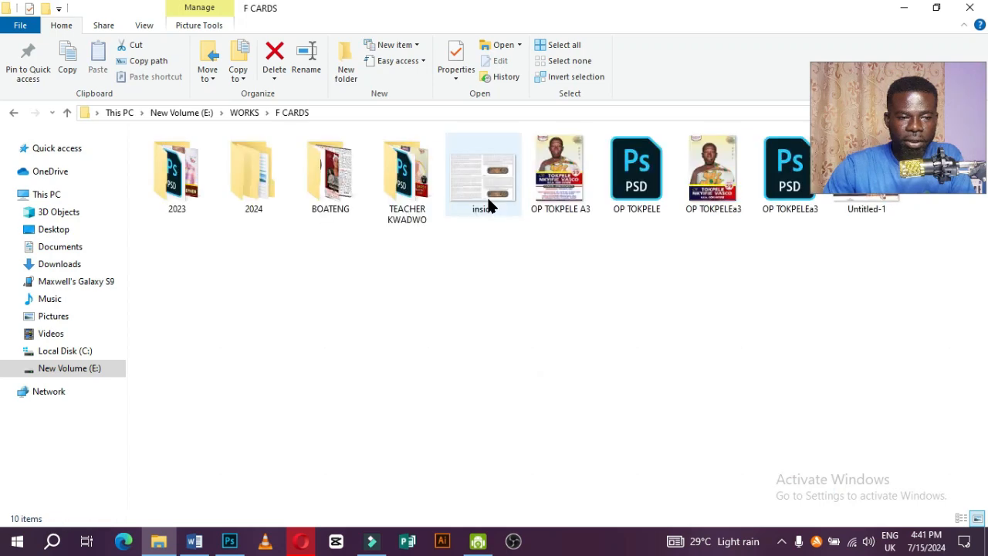
double_click(170, 174)
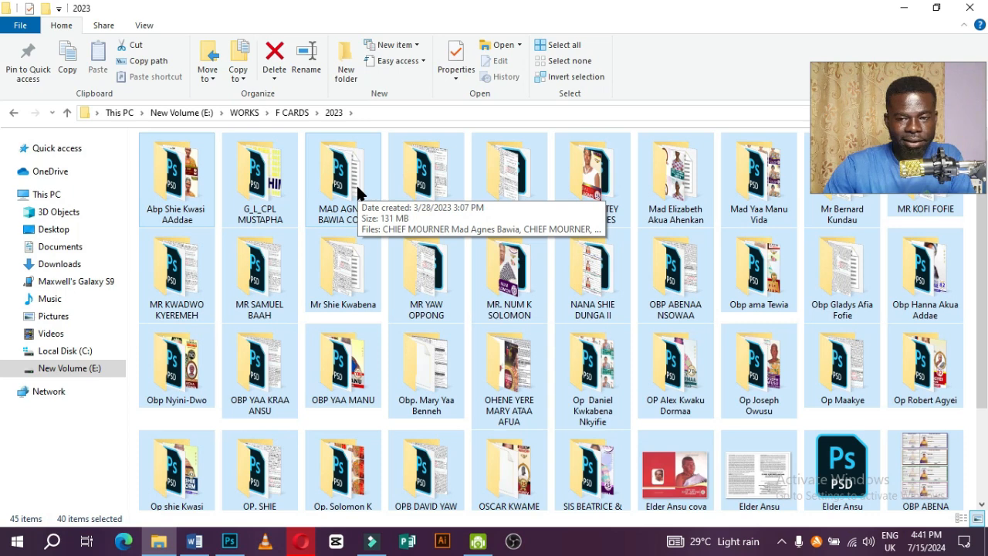
click(357, 193)
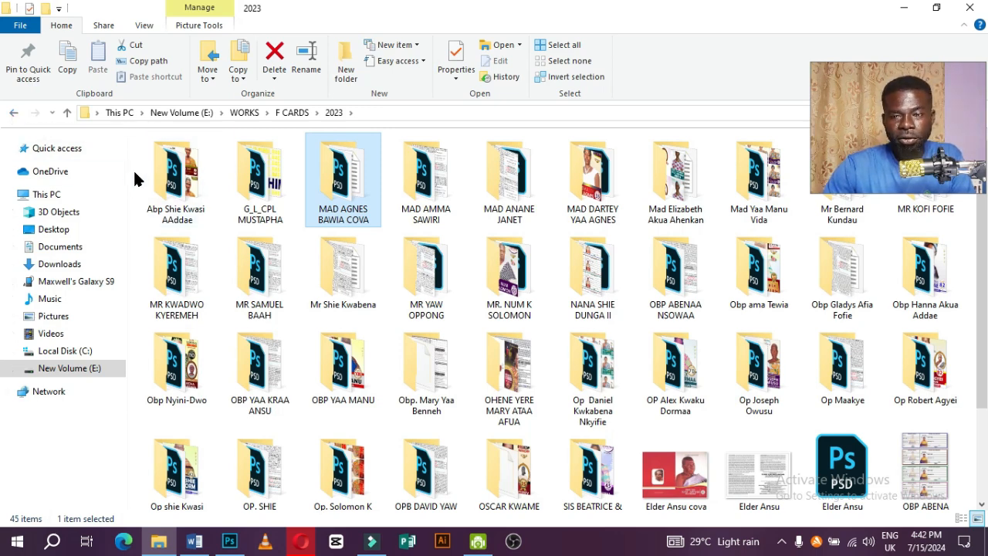
click(13, 113)
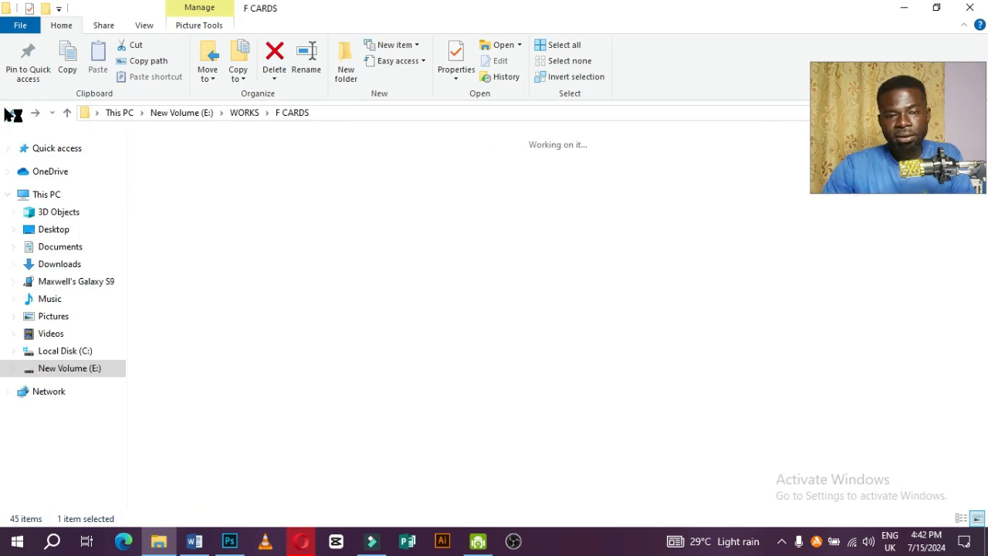
click(14, 113)
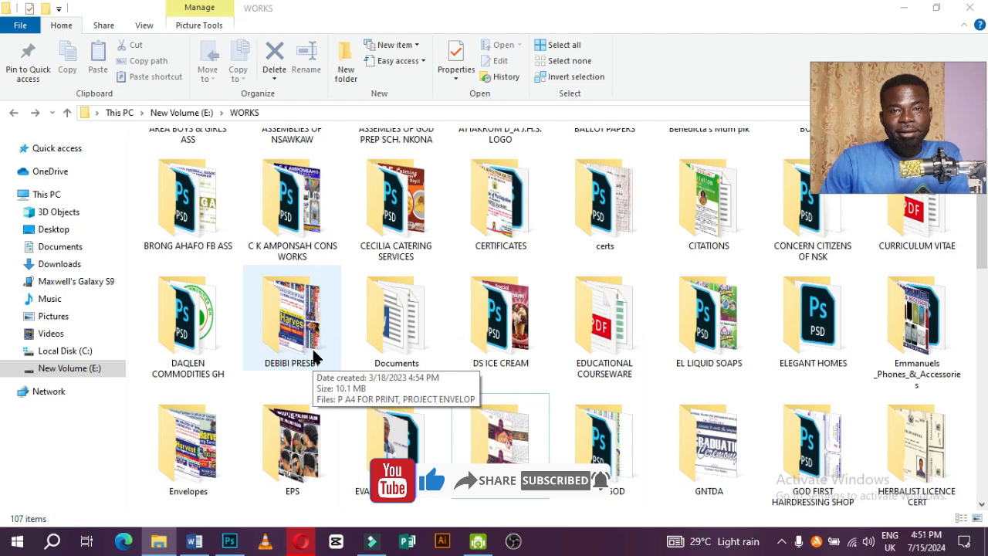
Minimize the file window, switch to Photoshop and close the ATTAKROM D_A J.H.S. LOGO.psd document.
click(903, 8)
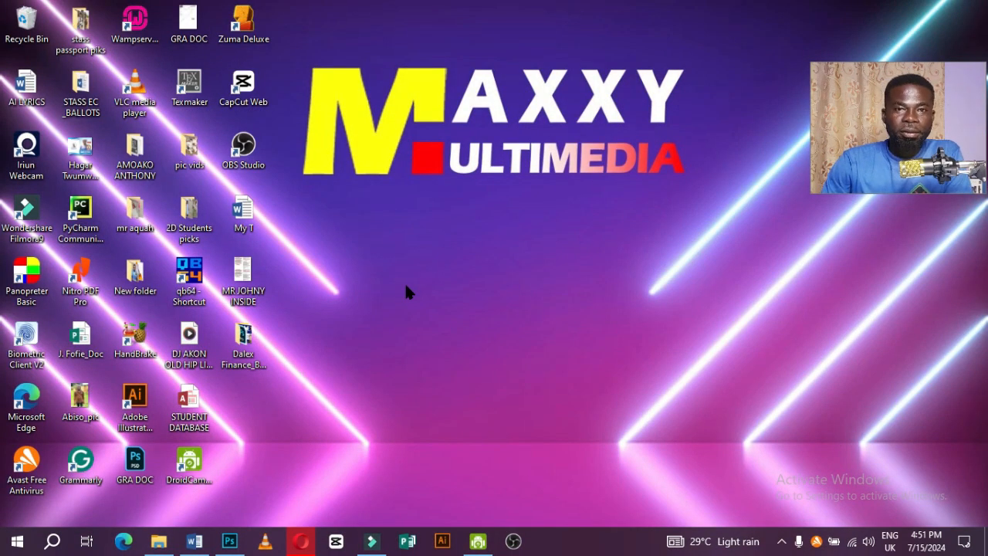
click(228, 544)
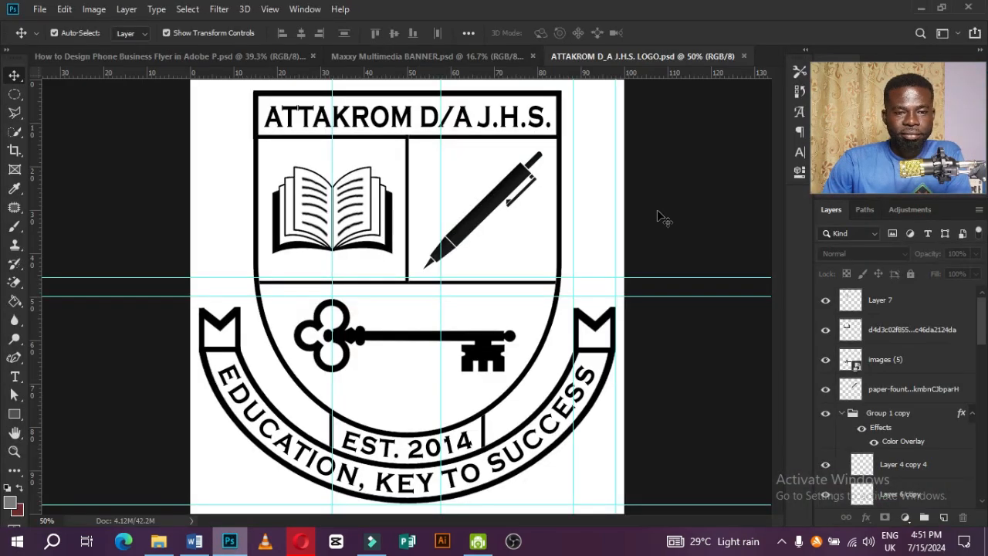
click(743, 56)
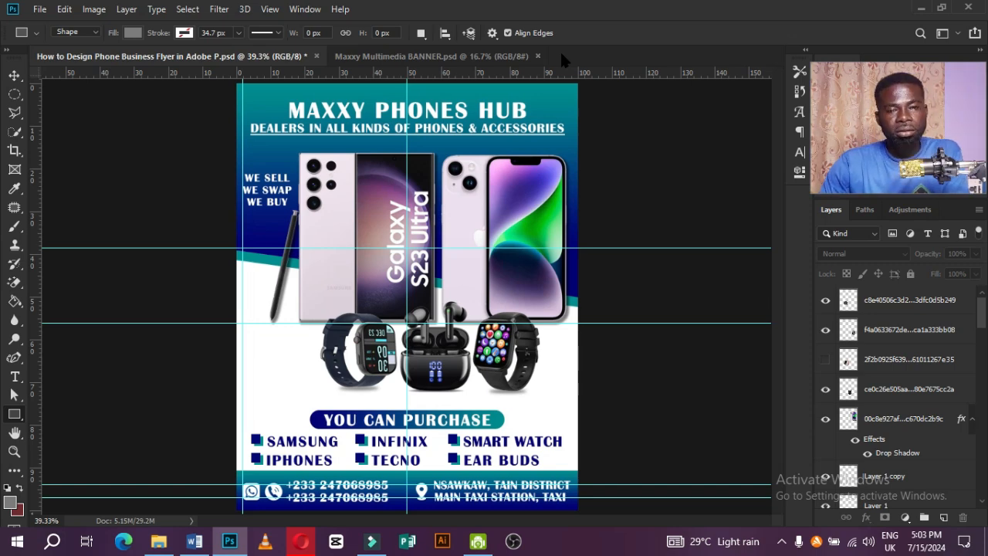
Create a new 4 by 5 inch document named Maxxy Phone Hub at 300 pixels/inch in RGB Color with a white background.
click(37, 10)
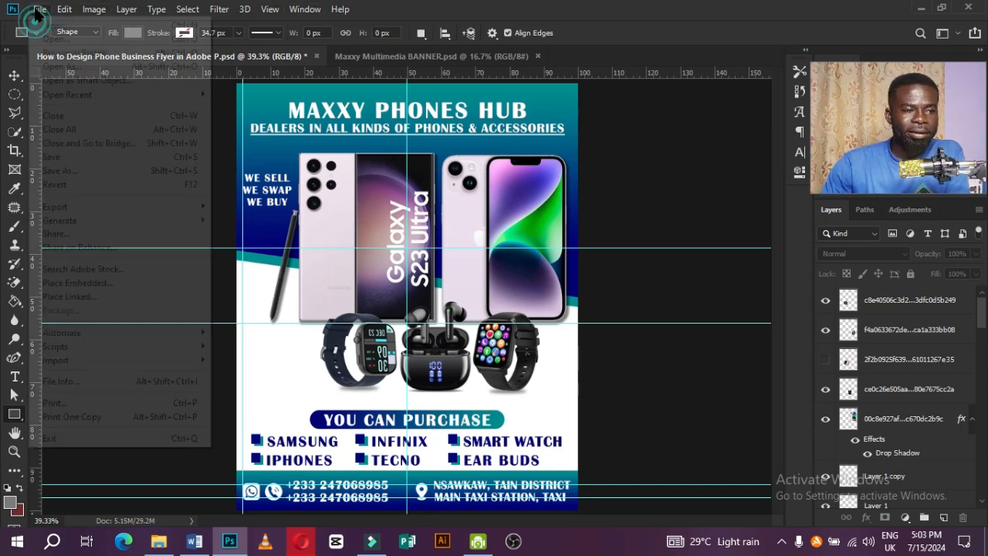
click(76, 28)
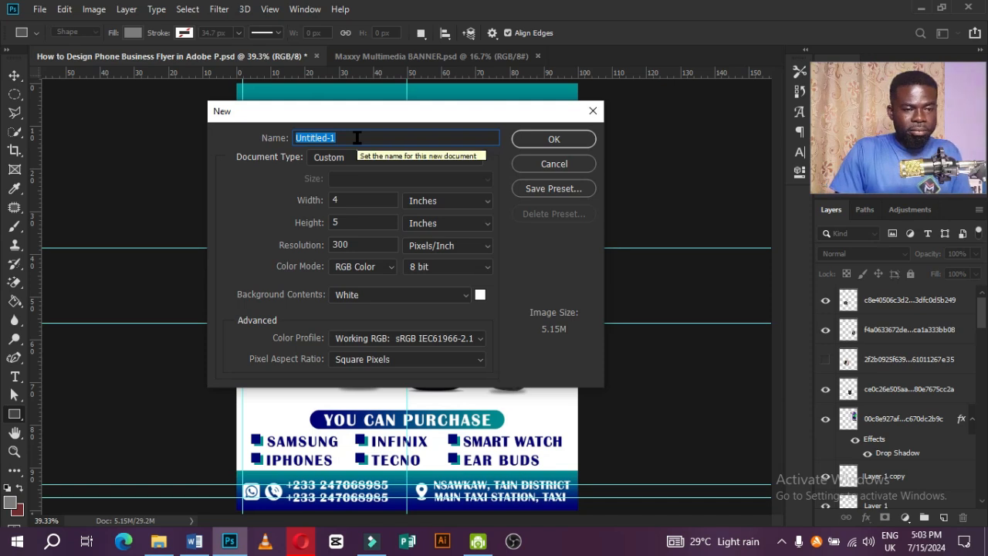
text(Maxxy Phone)
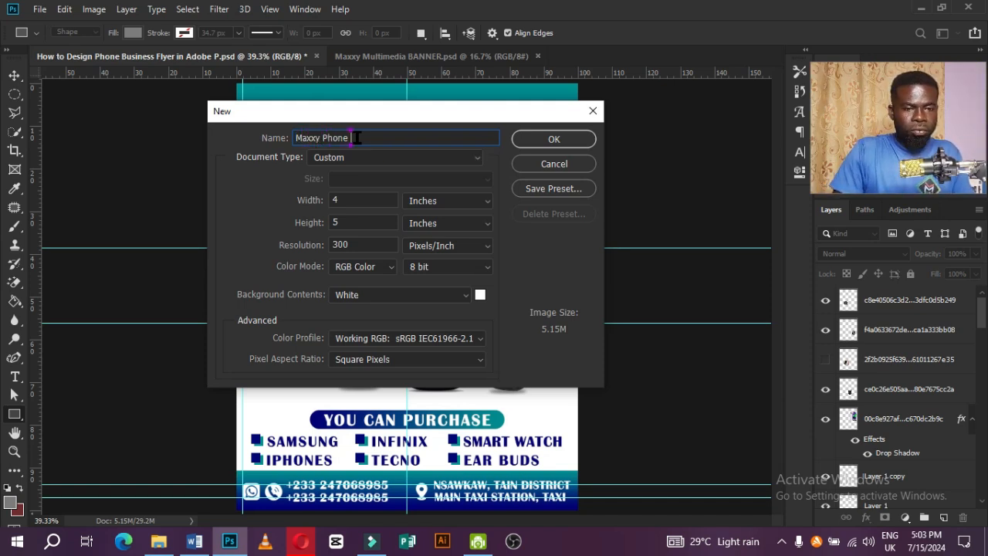
text( Hub)
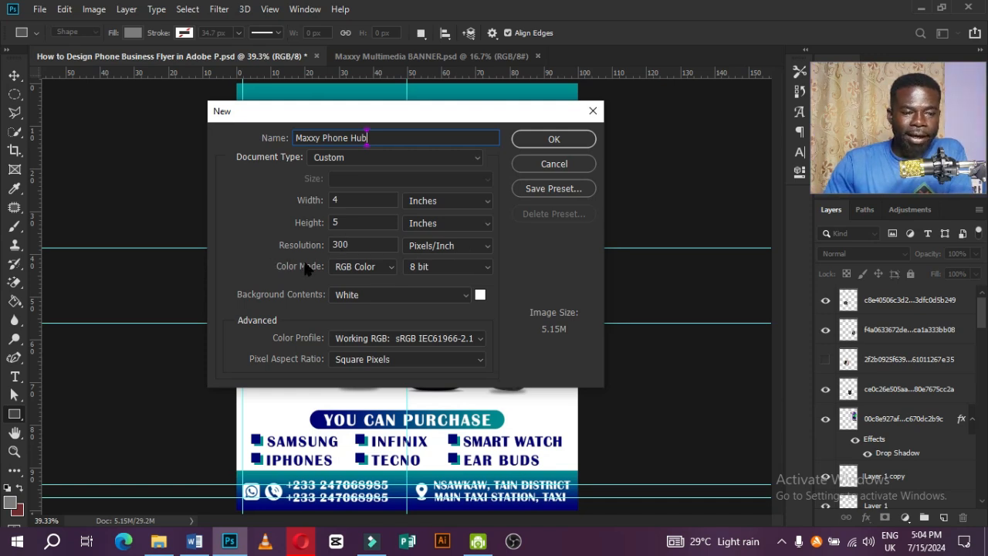
click(372, 269)
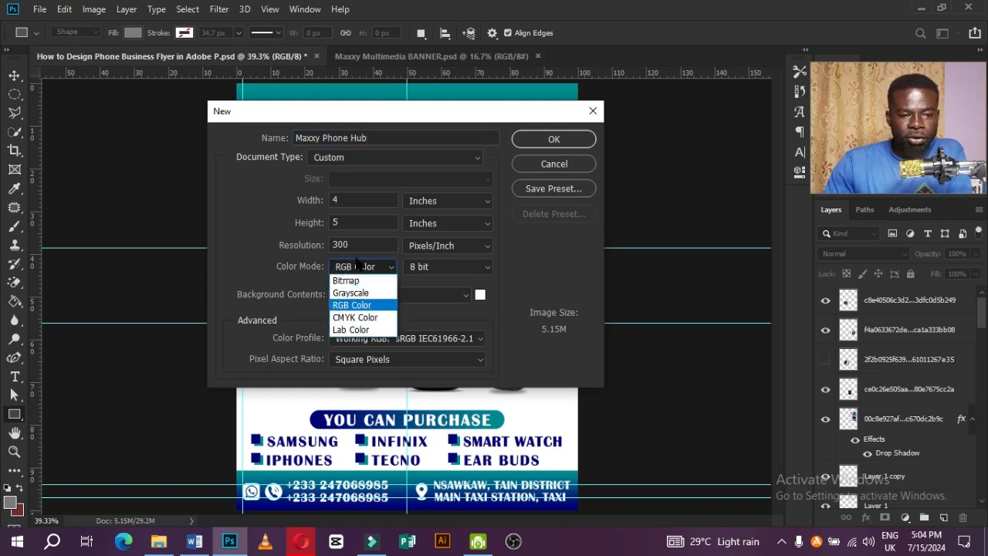
click(375, 265)
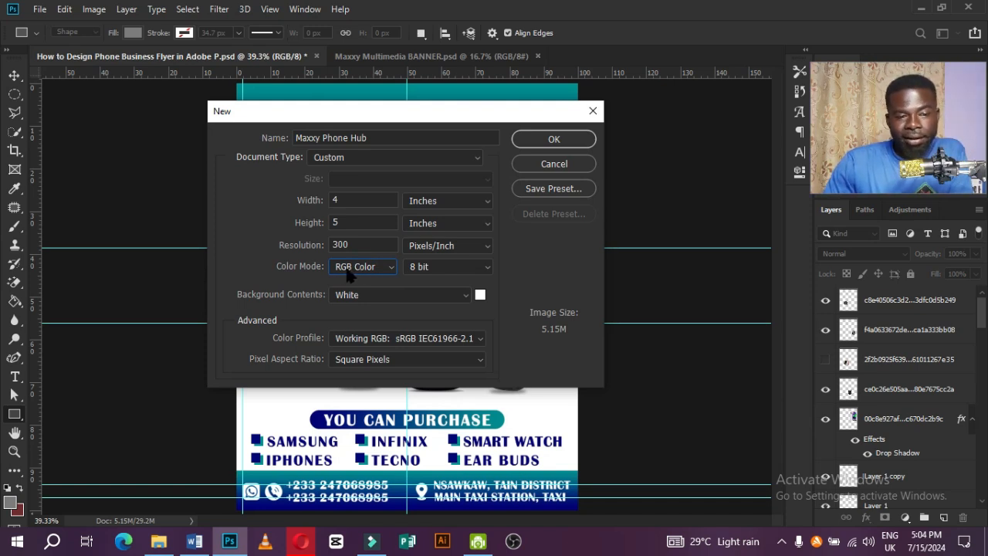
click(351, 270)
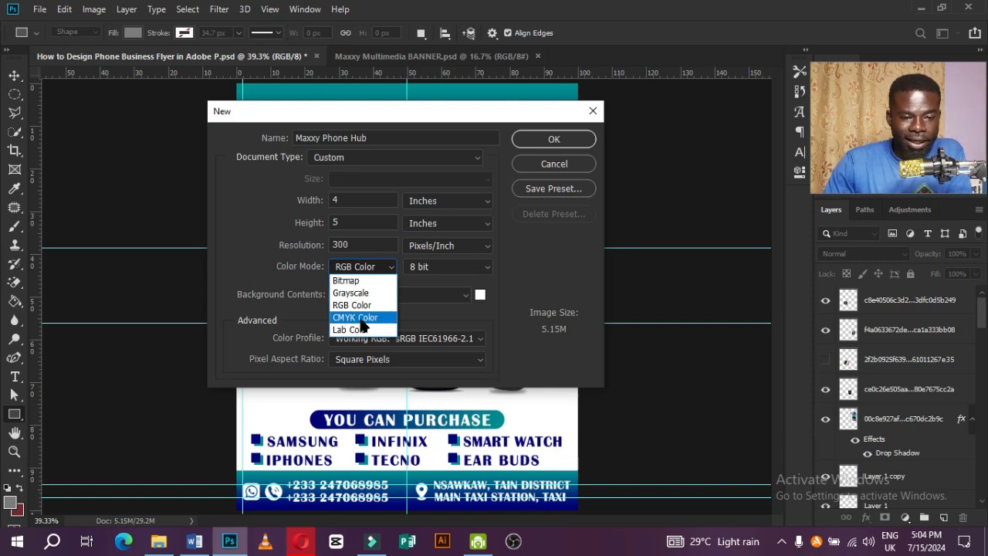
click(398, 309)
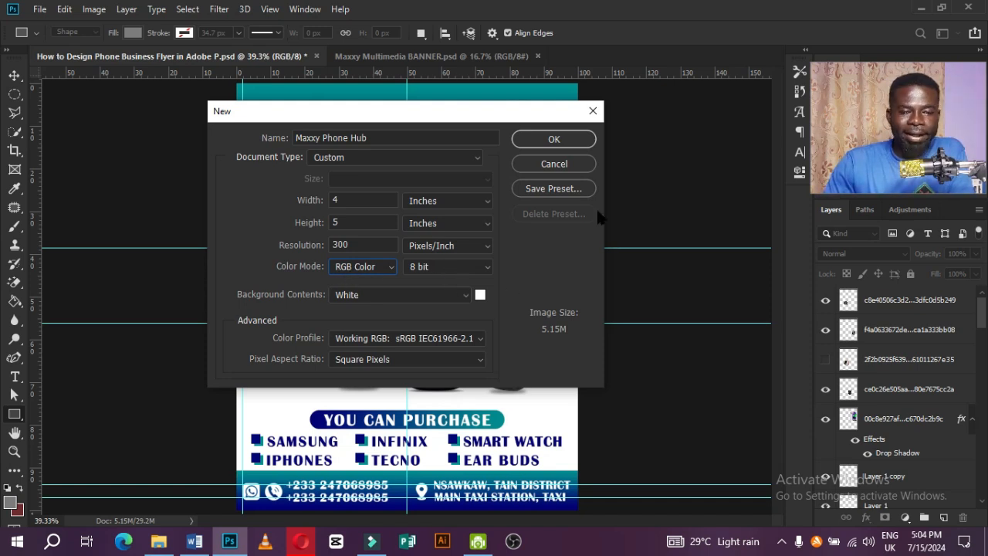
click(547, 141)
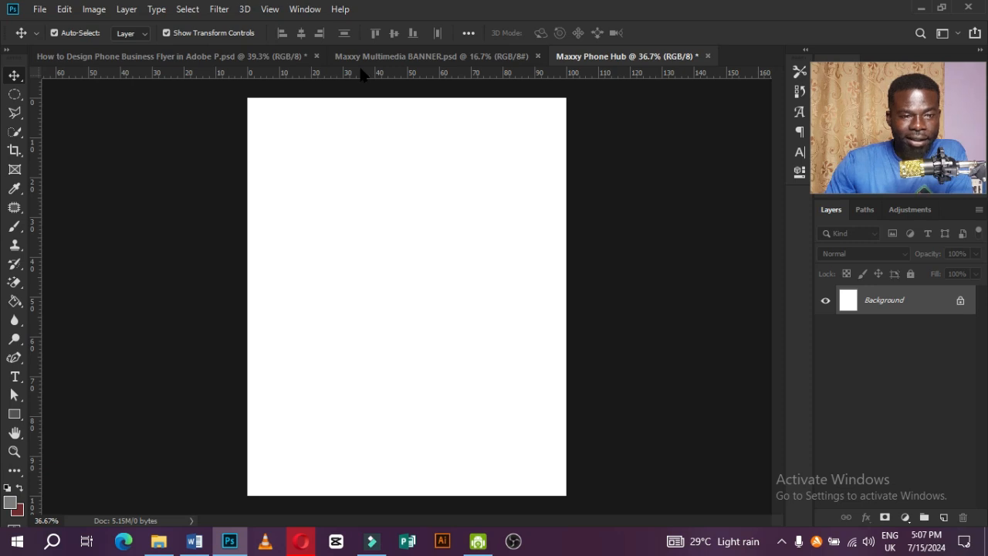
Place one horizontal and one vertical guide through the canvas centre, and check the Smart Guides display option.
drag(363, 74, 373, 303)
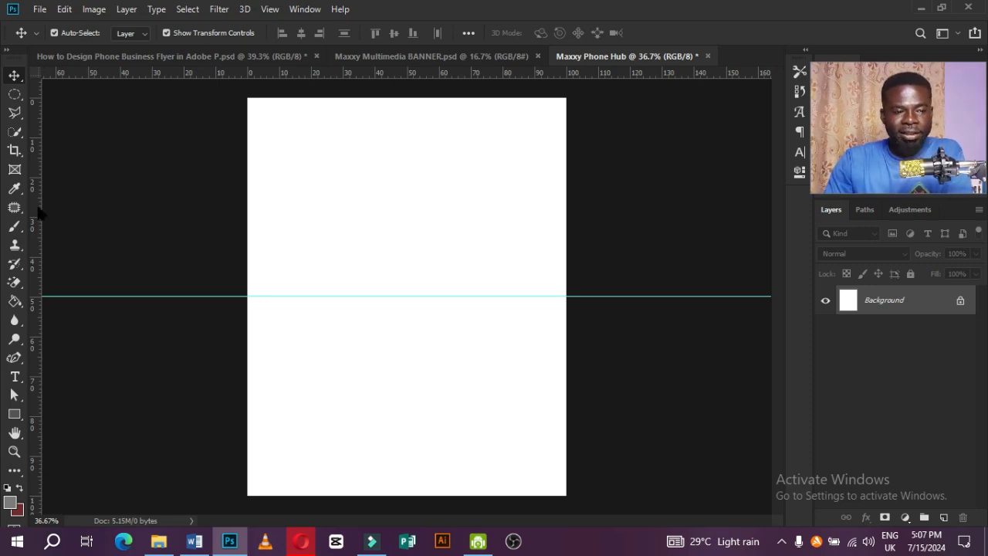
drag(37, 207, 407, 225)
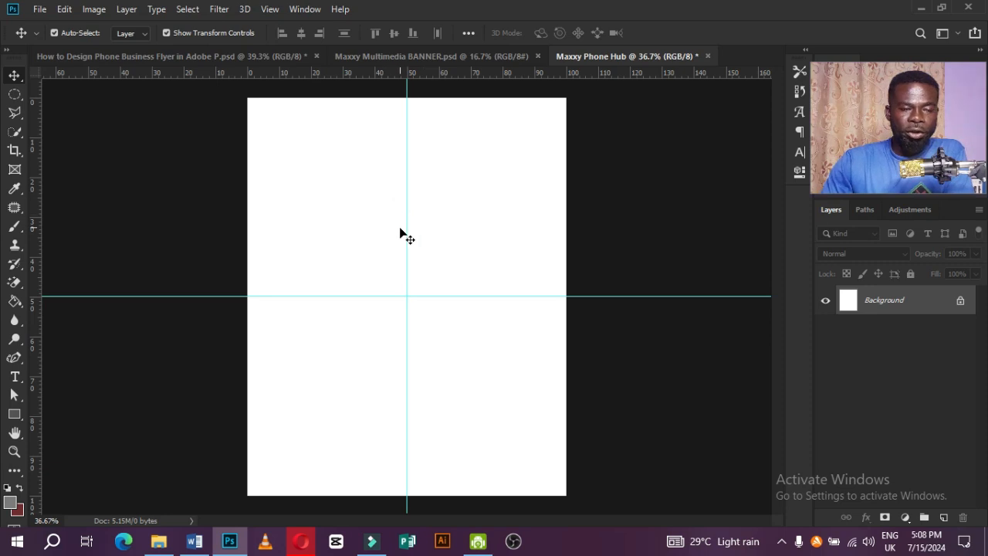
click(269, 10)
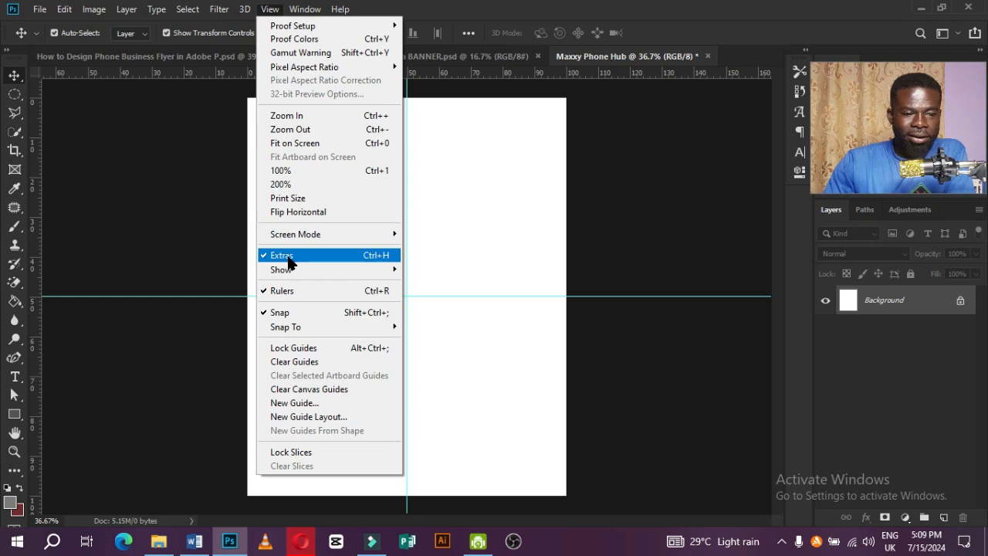
mouse_move(371, 274)
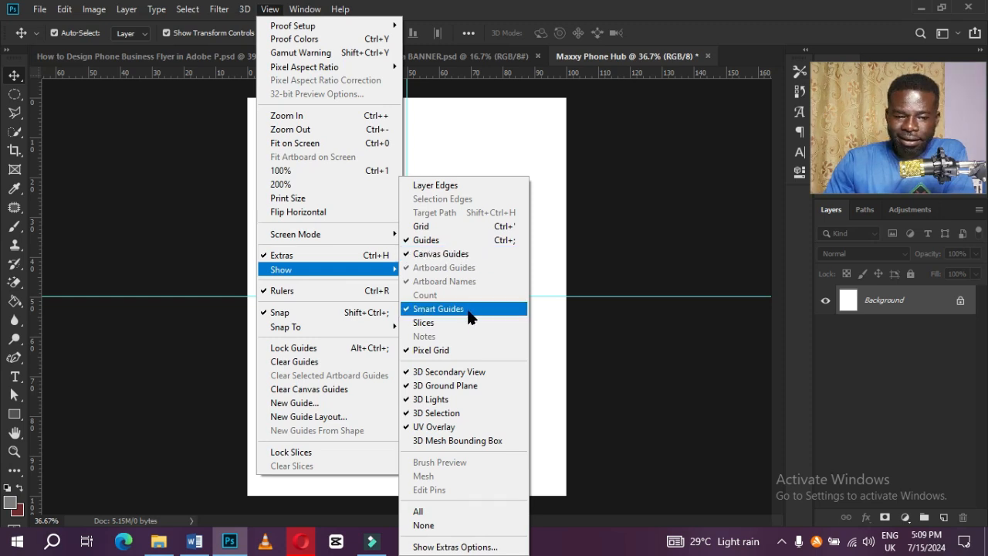
click(618, 259)
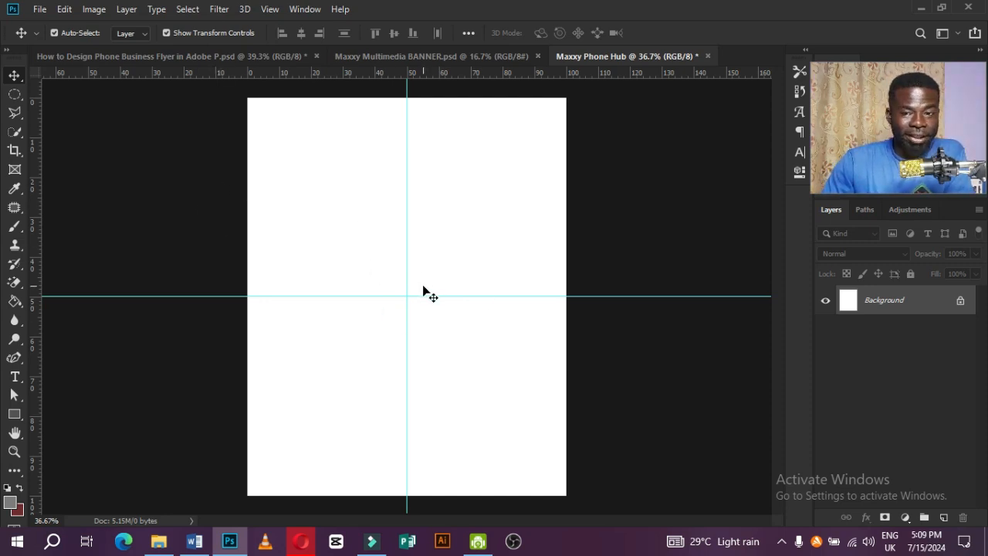
After consulting the finished phone flyer, draw a rectangle over the canvas's upper half and size it to about 1240 by 764 px.
click(155, 56)
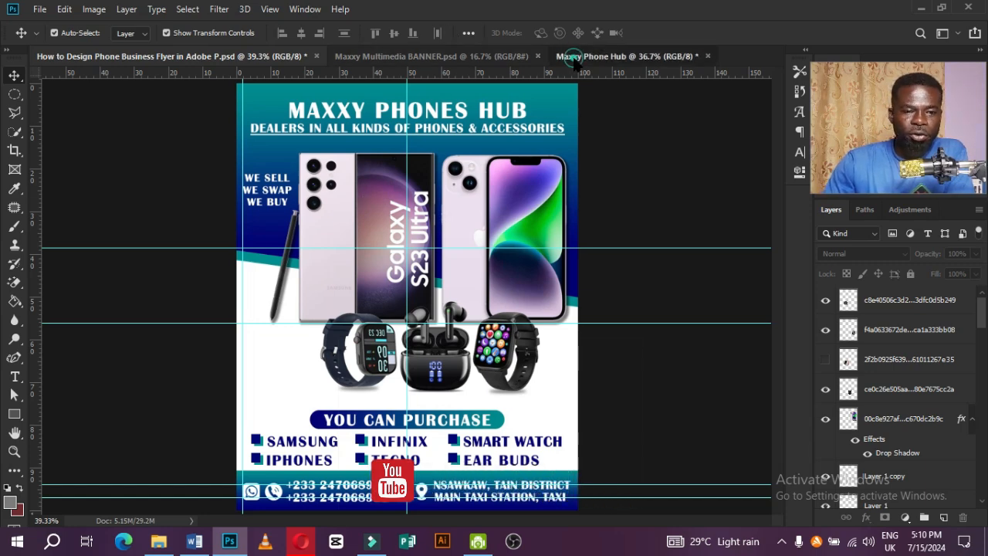
click(625, 55)
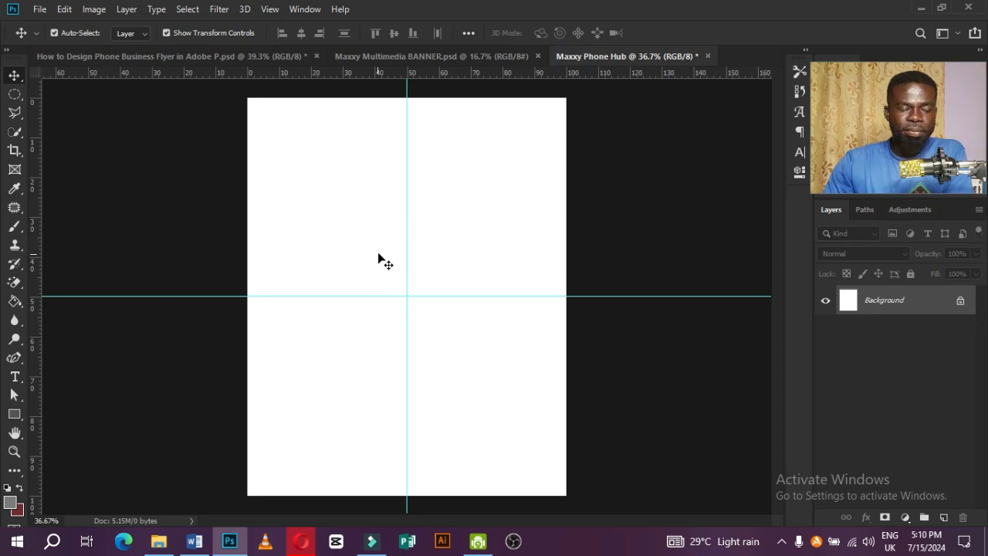
click(15, 415)
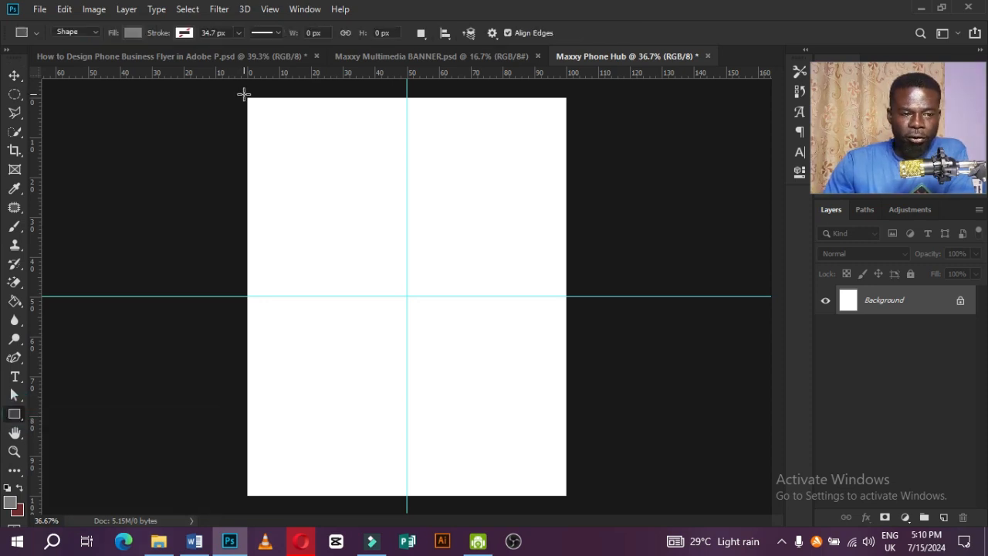
drag(244, 94, 567, 297)
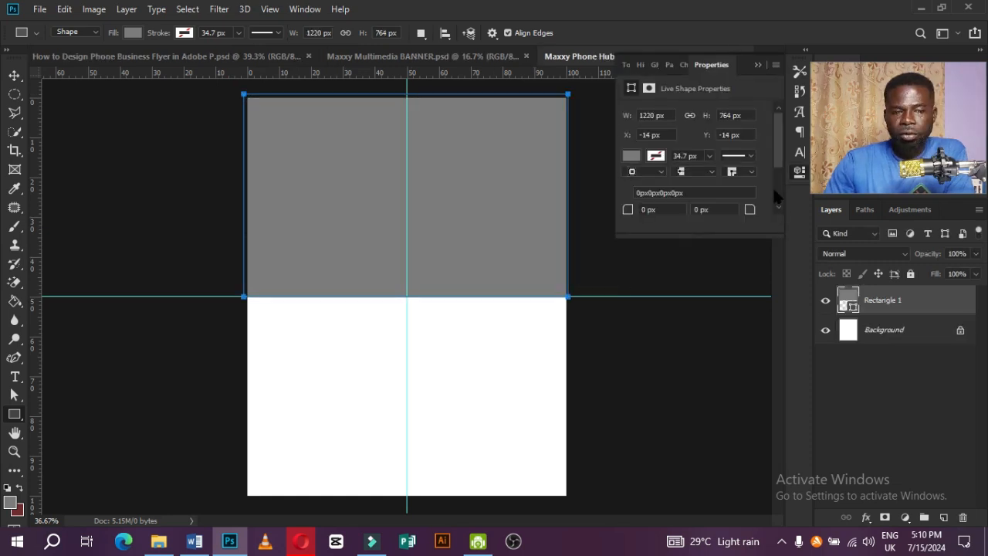
click(14, 75)
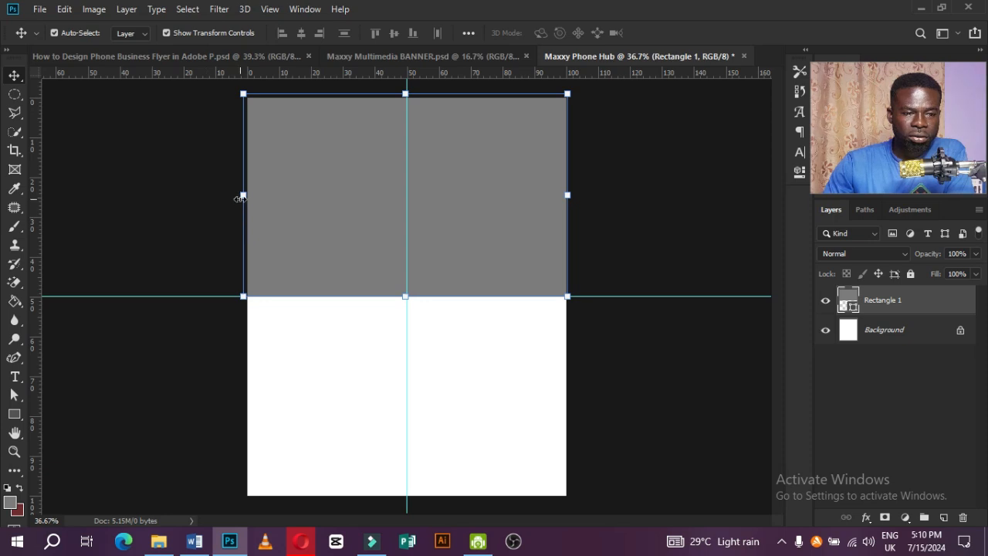
drag(241, 197, 254, 193)
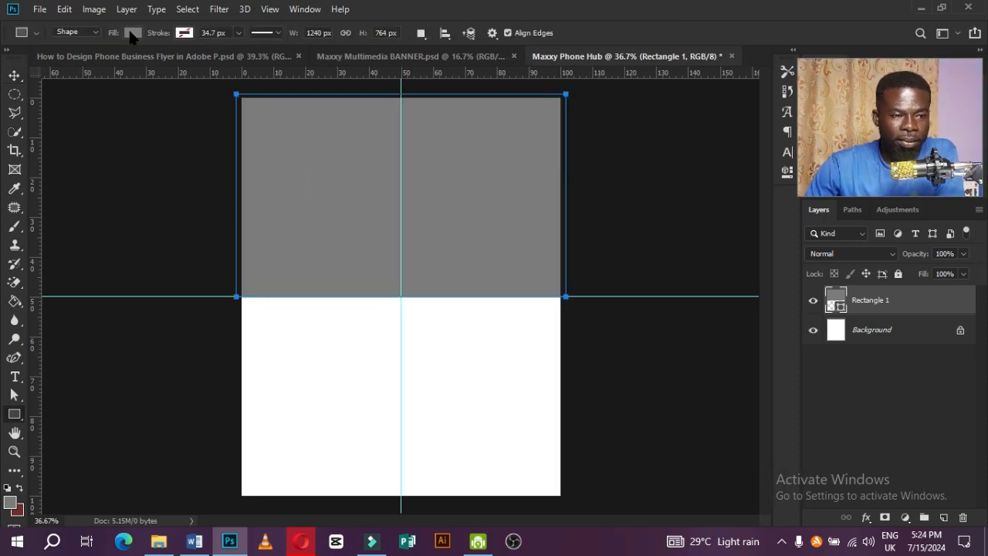
Give the header rectangle a linear gradient fill and set its black colour stop to dark navy 0d0162.
click(131, 34)
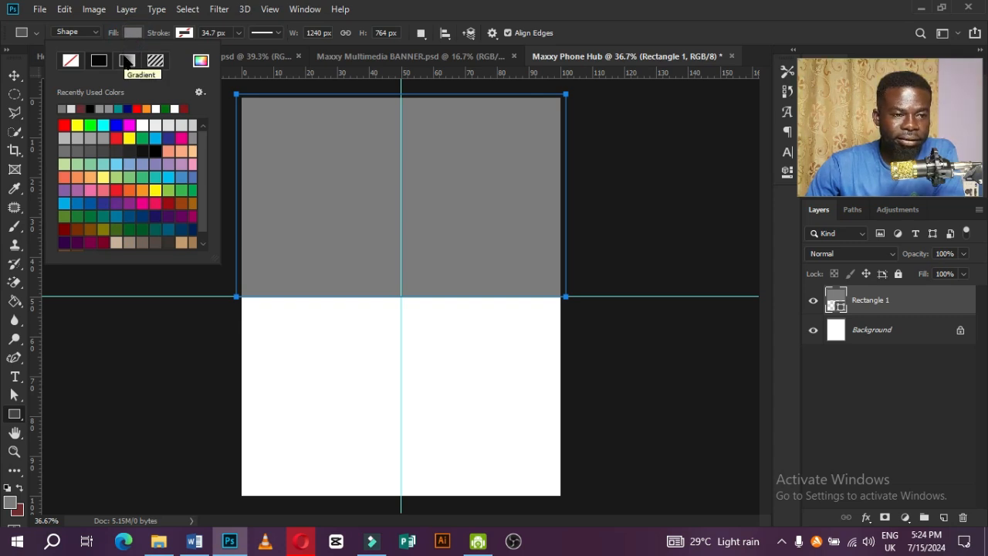
click(128, 61)
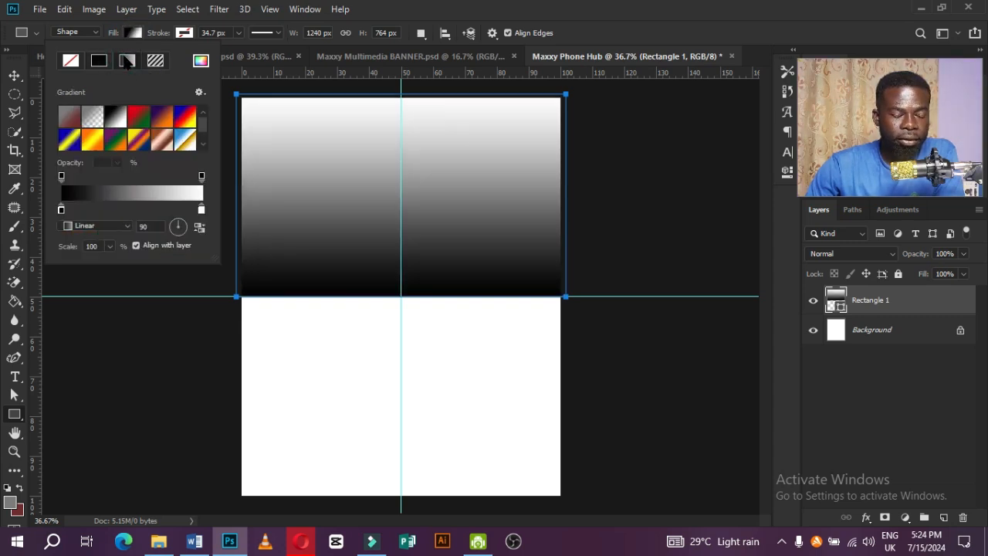
double_click(61, 210)
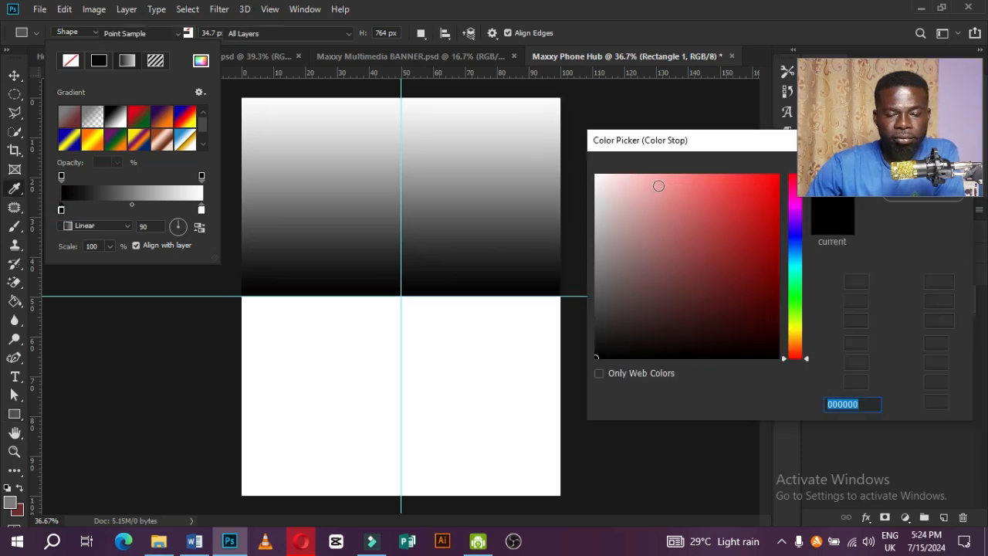
click(793, 232)
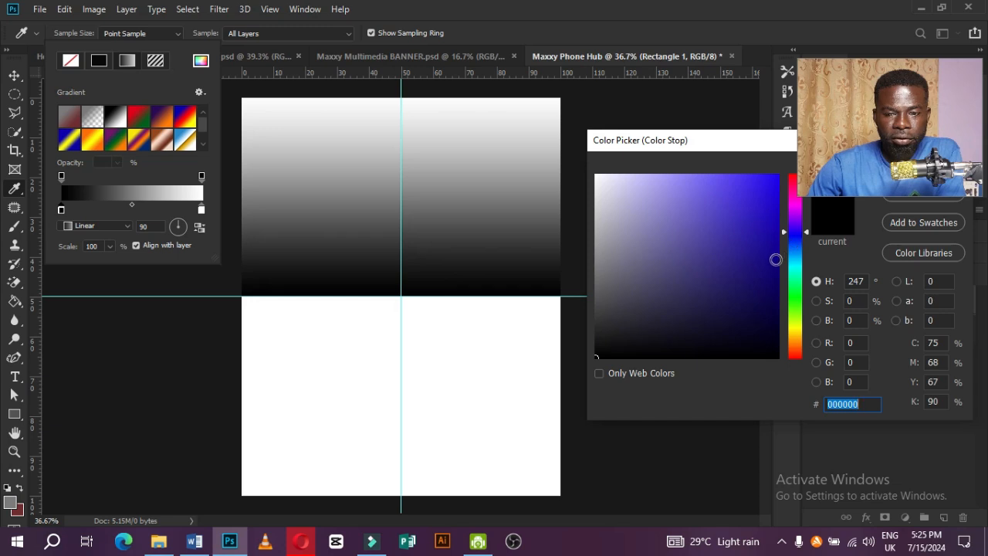
click(775, 260)
drag(775, 262, 776, 288)
drag(710, 141, 588, 218)
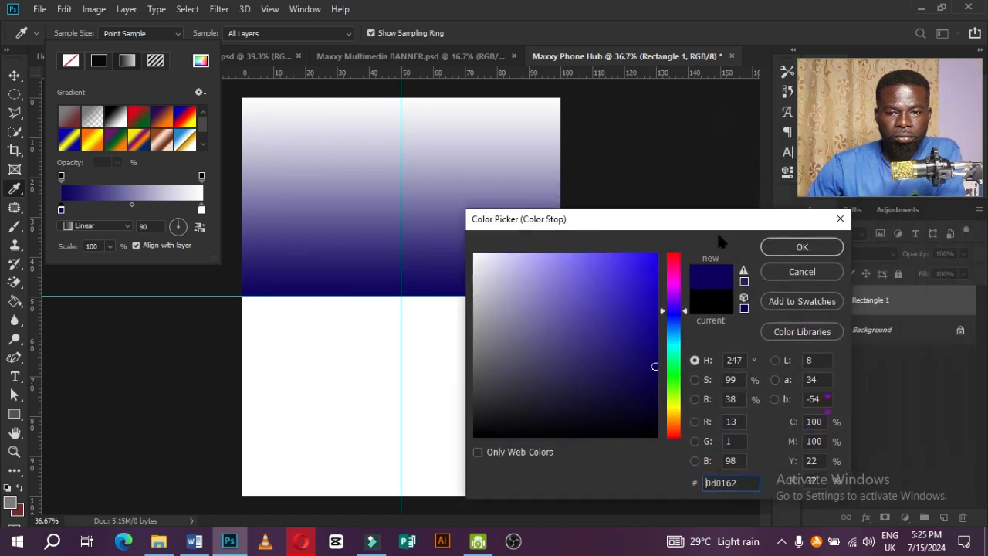
click(800, 246)
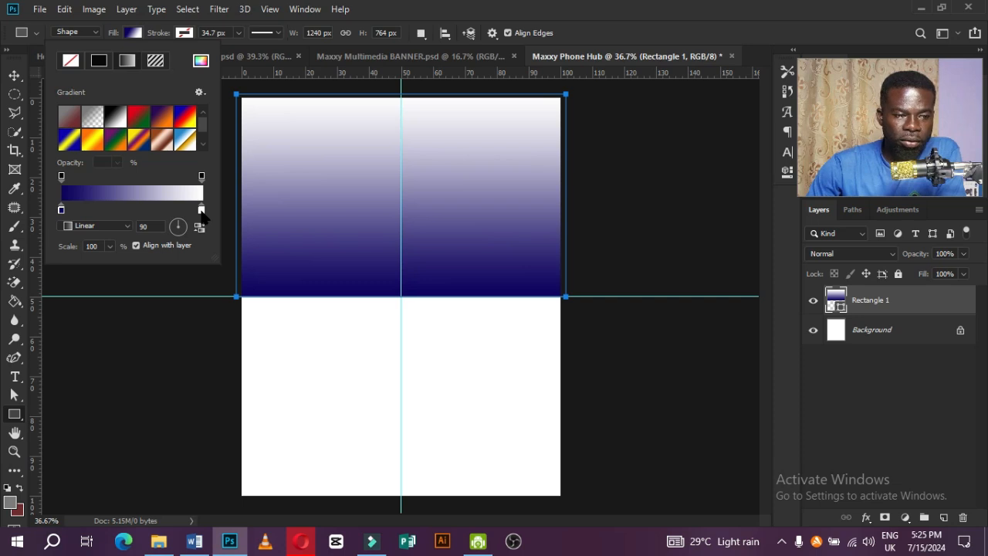
Set the white colour stop of the rectangle's gradient to teal 04b2b4.
double_click(202, 211)
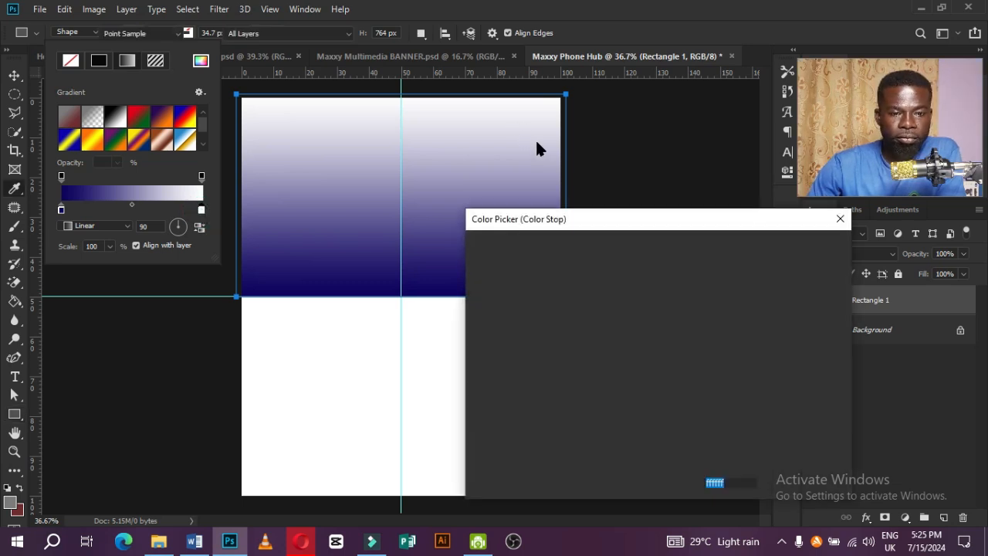
mouse_move(585, 219)
mouse_down()
mouse_move(491, 207)
mouse_move(472, 188)
mouse_up()
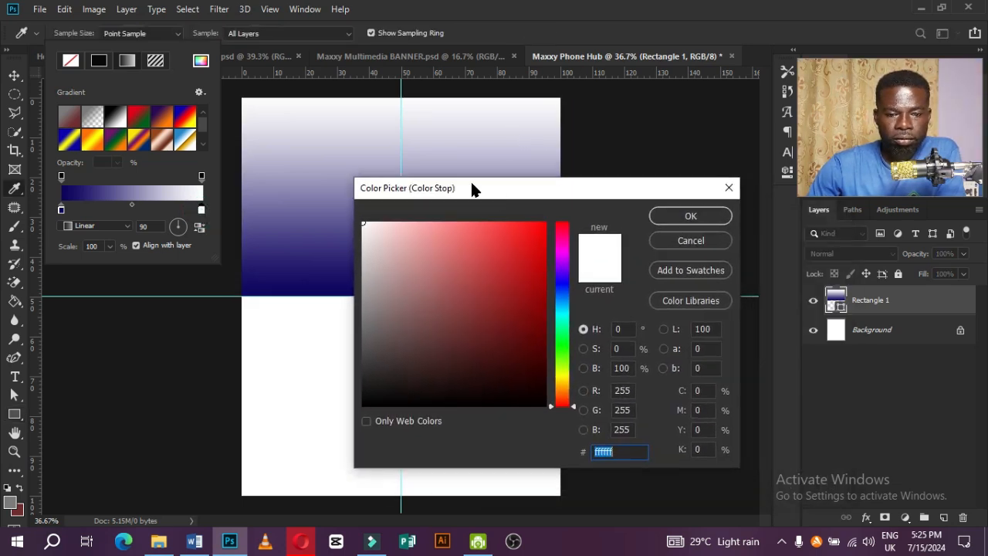
click(562, 314)
click(542, 276)
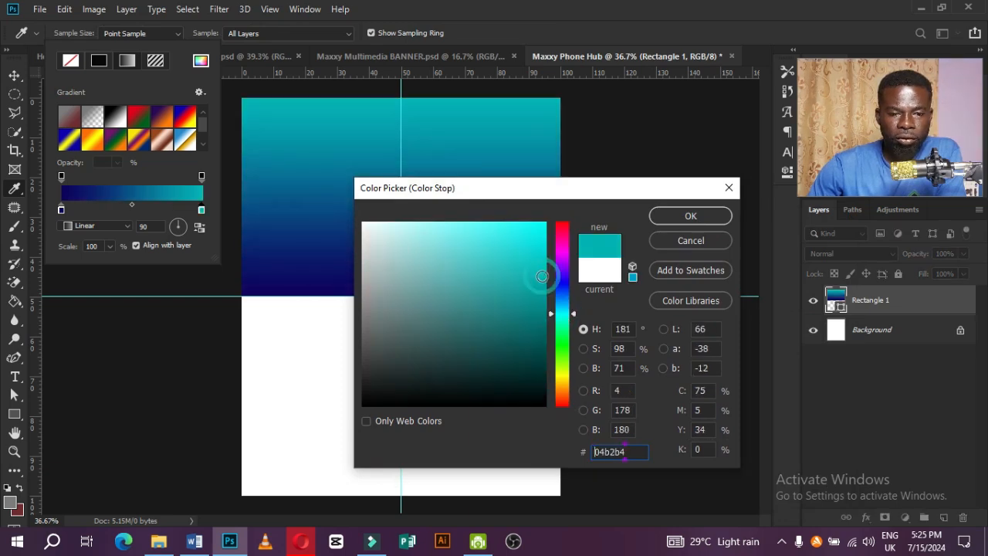
click(690, 218)
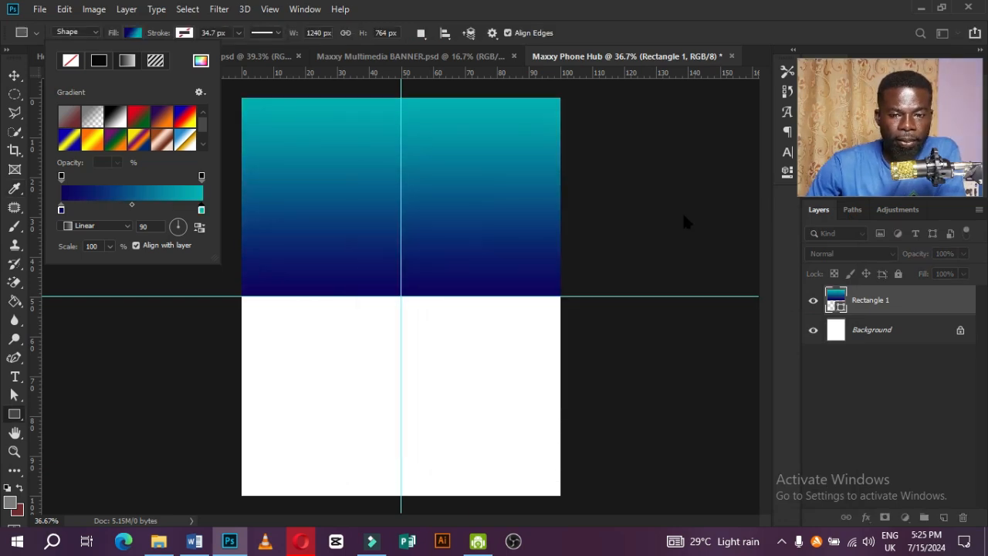
Resize the gradient rectangle so its left, right and upper edges align with the canvas edges.
key(v)
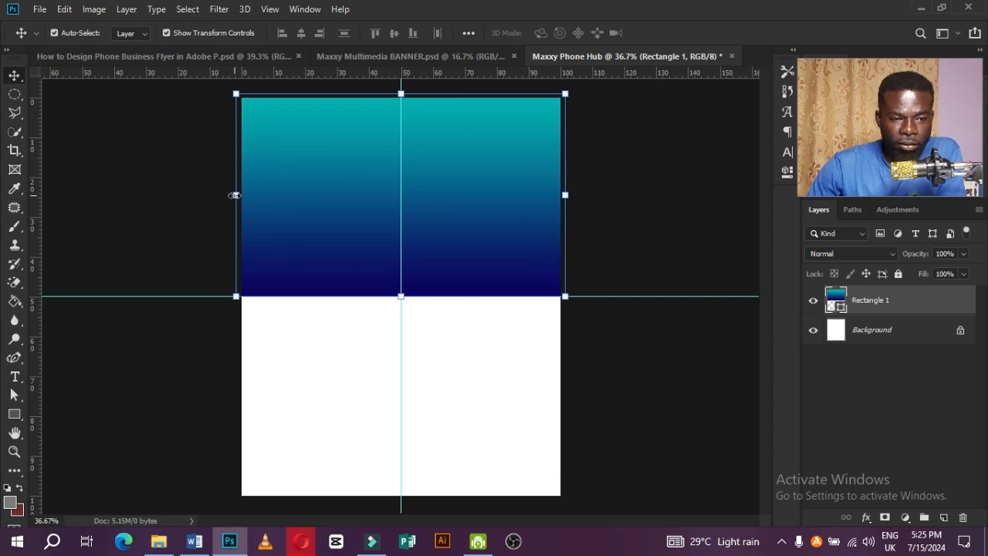
drag(235, 196, 243, 195)
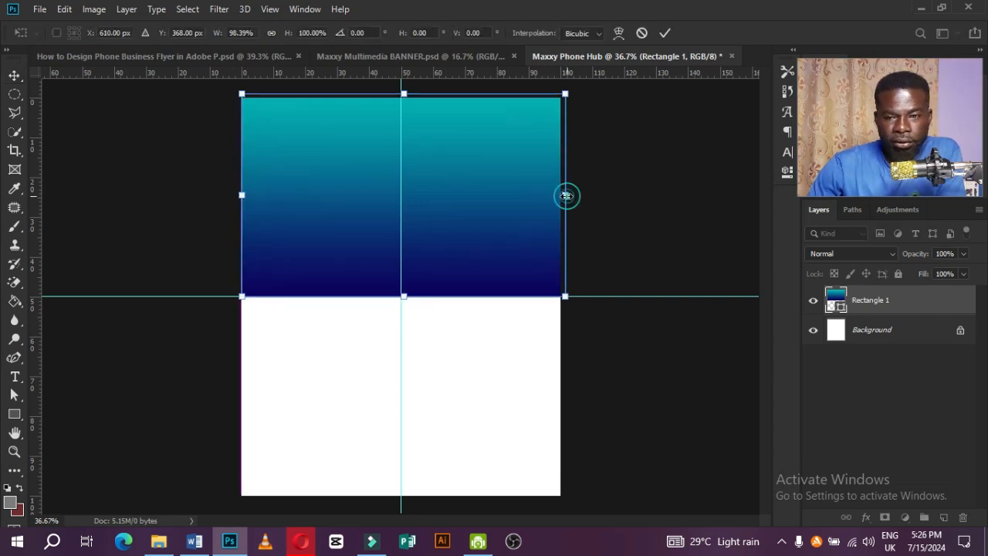
drag(567, 195, 563, 196)
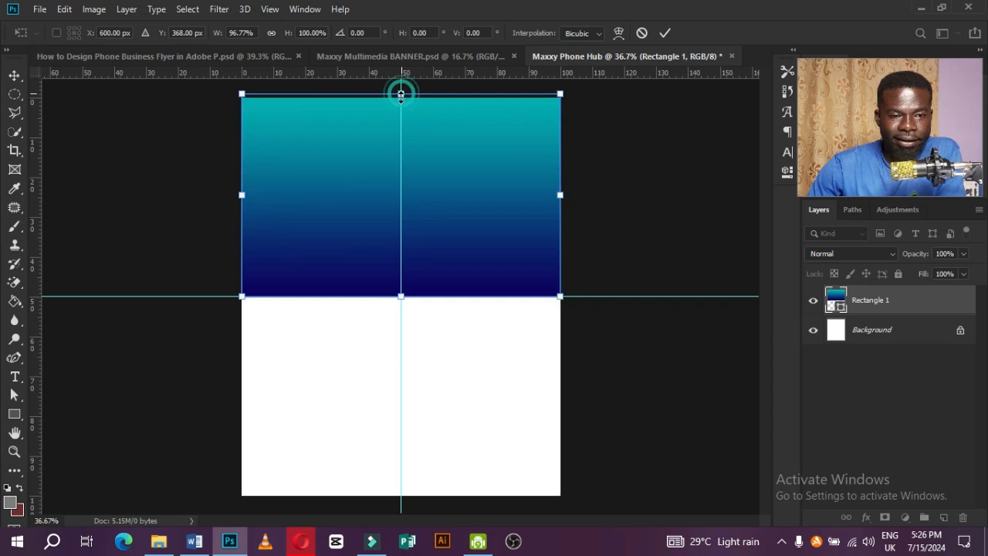
drag(400, 94, 399, 100)
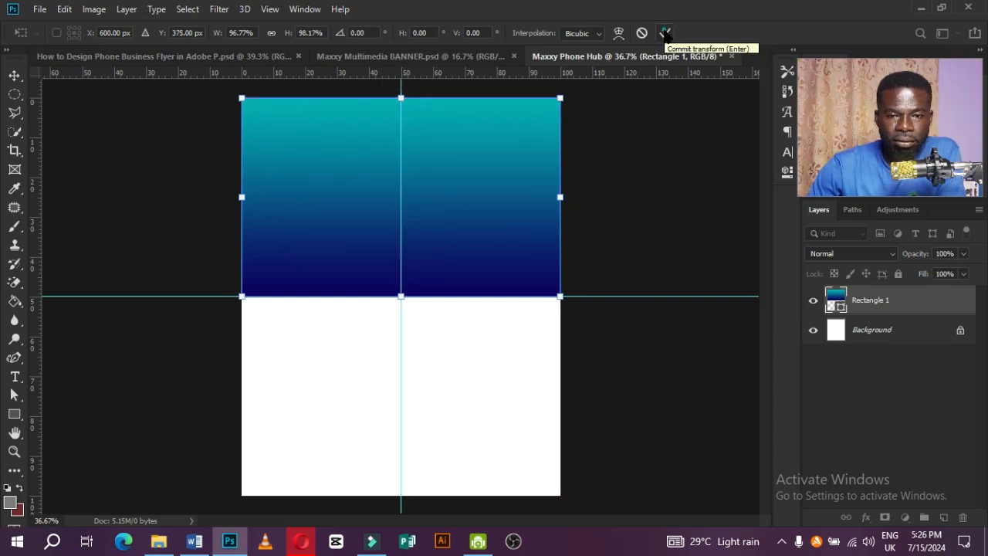
click(665, 34)
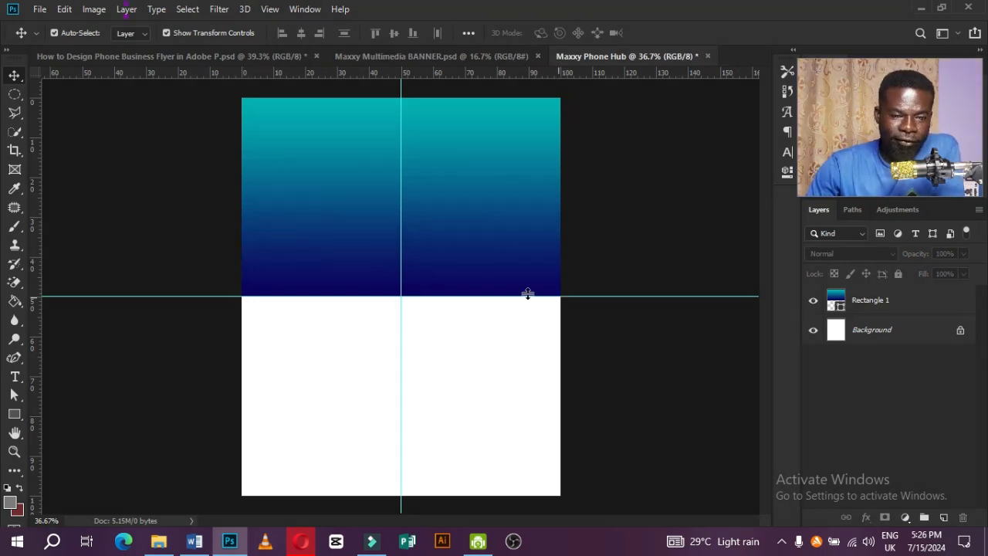
After consulting the finished phone flyer, raise the rectangle's lower-left corner to give it a slanted bottom edge with a vertical skew of about 8.4°.
click(335, 194)
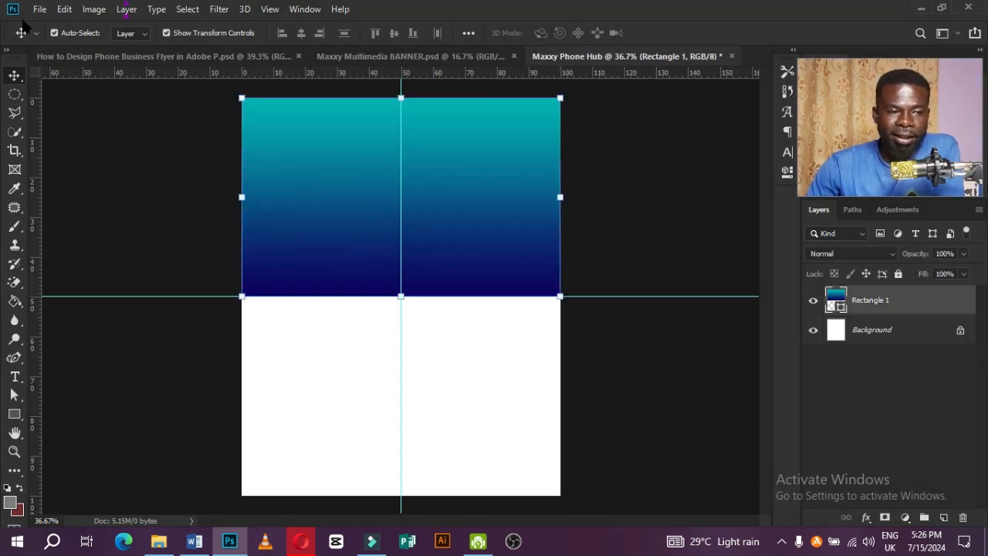
key(ctrl+Tab)
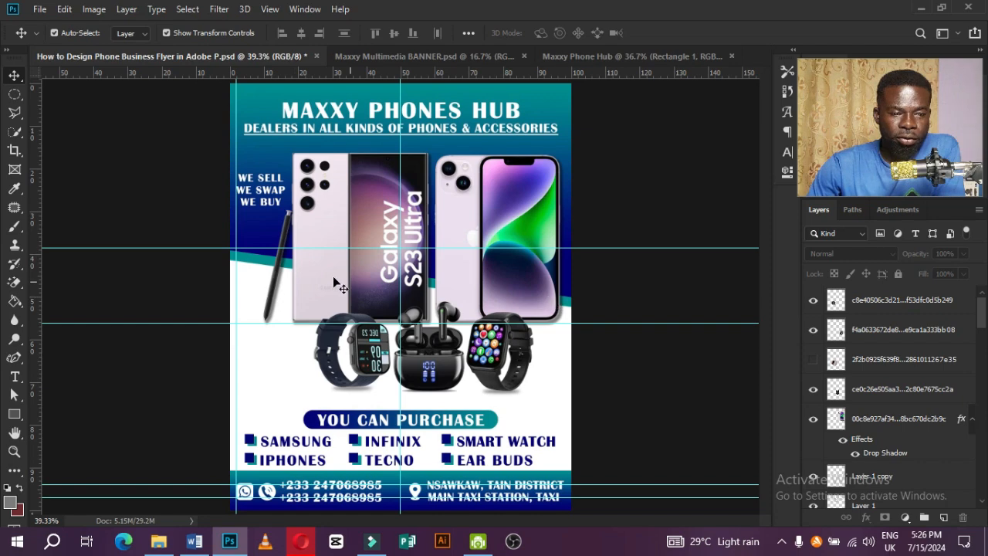
click(577, 56)
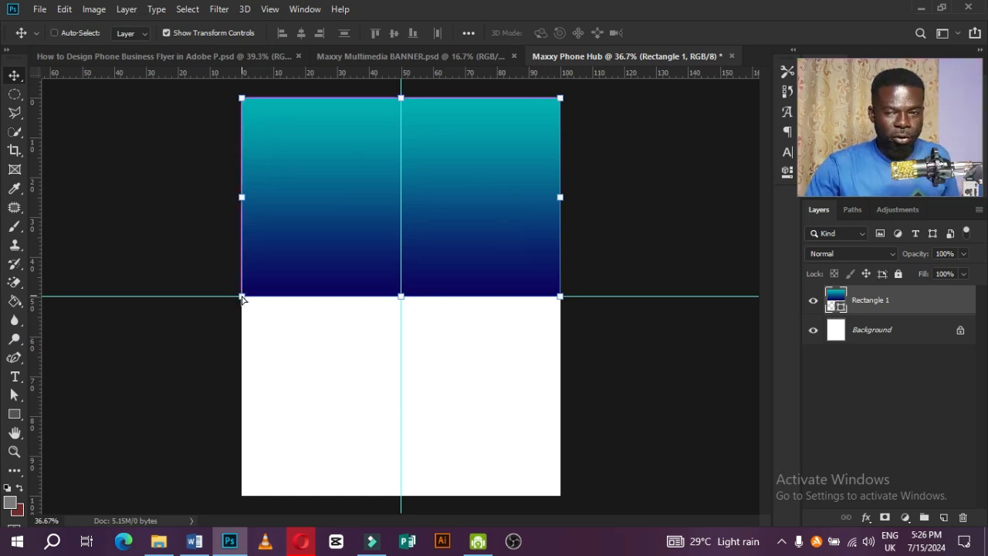
drag(242, 298, 243, 253)
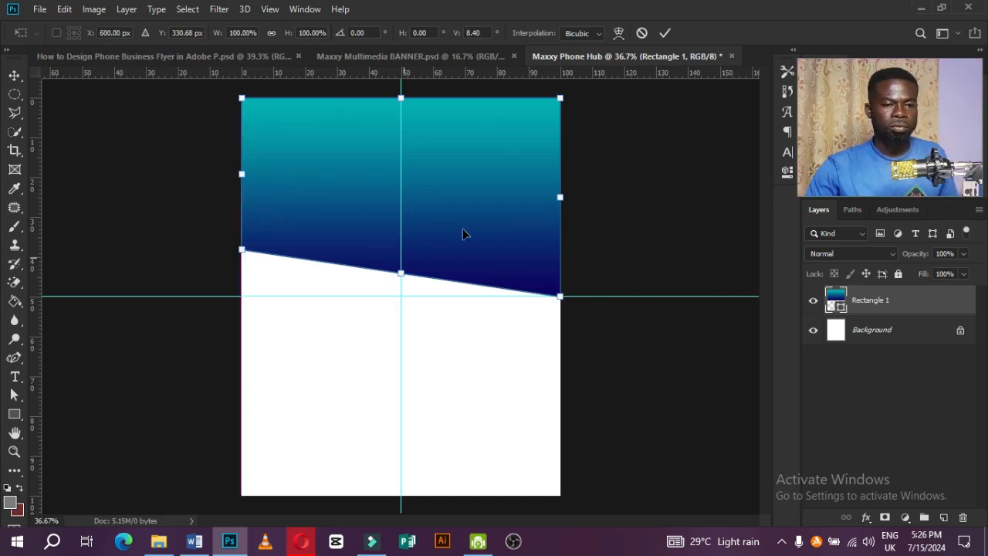
click(665, 34)
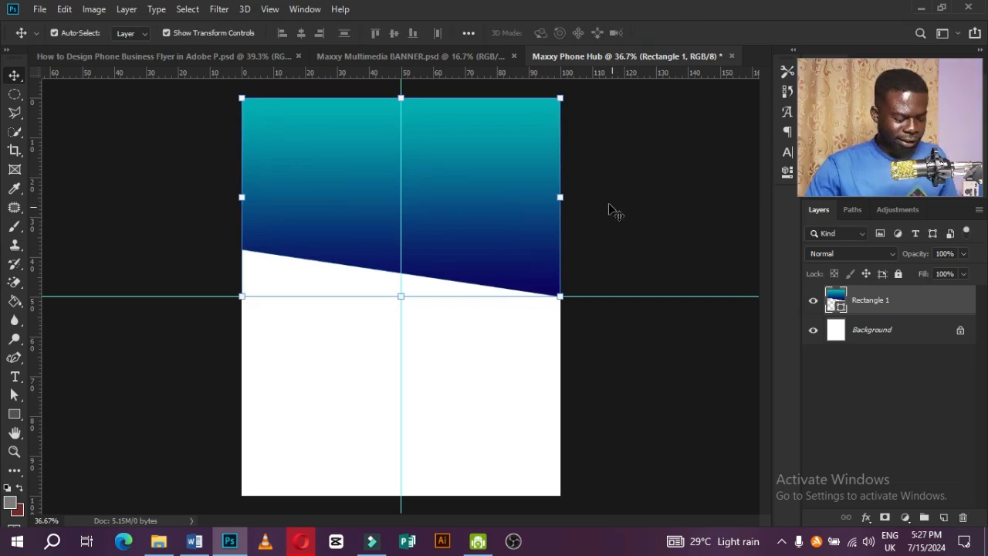
Duplicate the slanted rectangle layer and fill the original Rectangle 1 with solid teal 05b0b3 sampled from the gradient's upper edge.
key(ctrl+j)
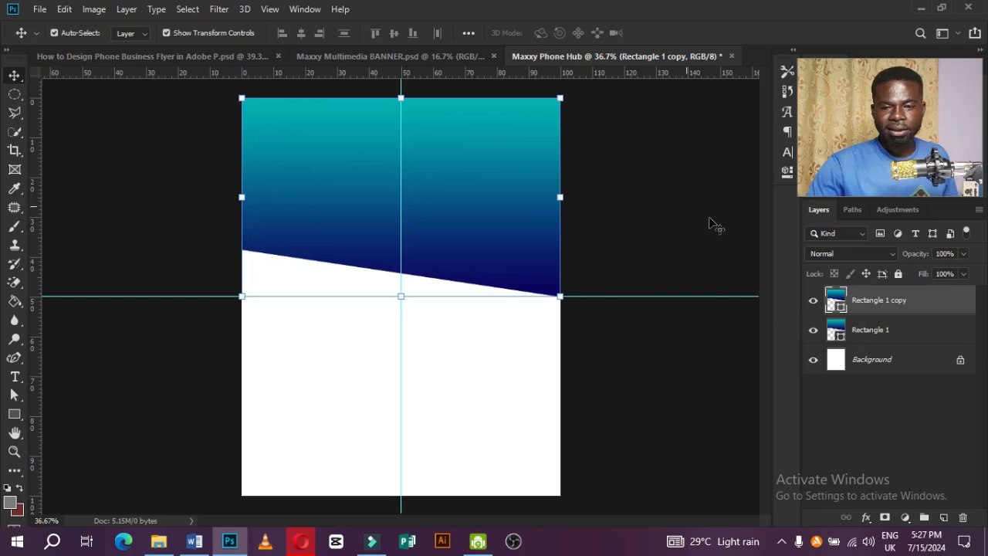
click(869, 333)
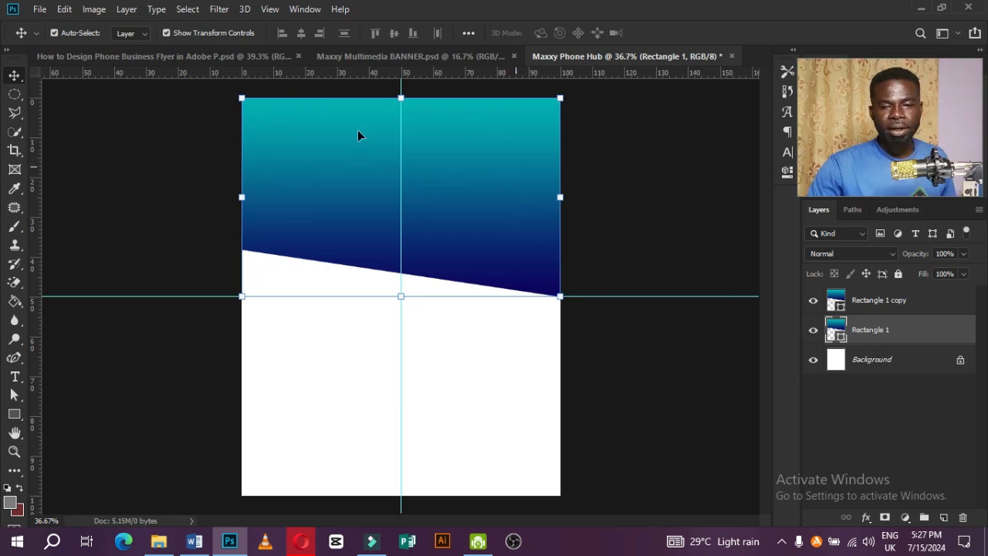
click(17, 414)
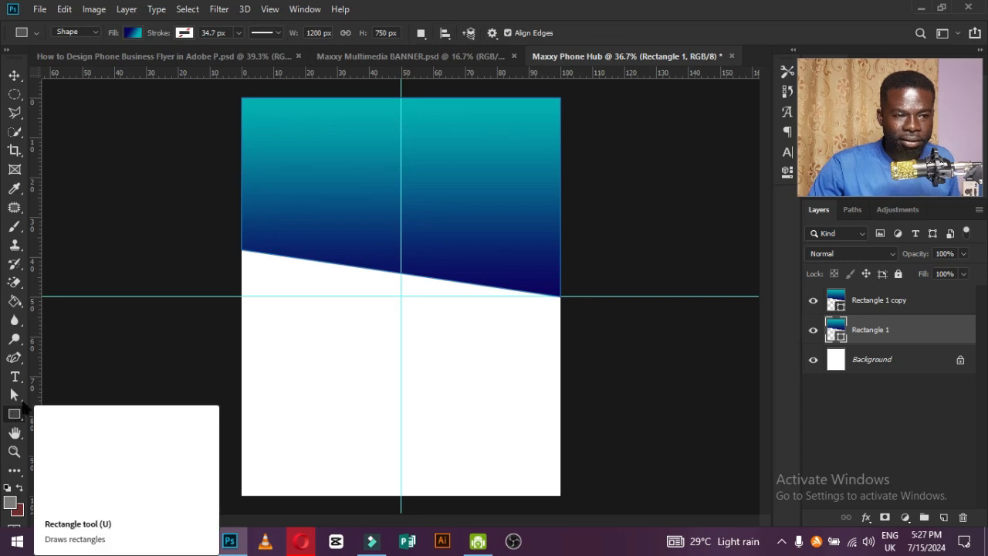
click(133, 33)
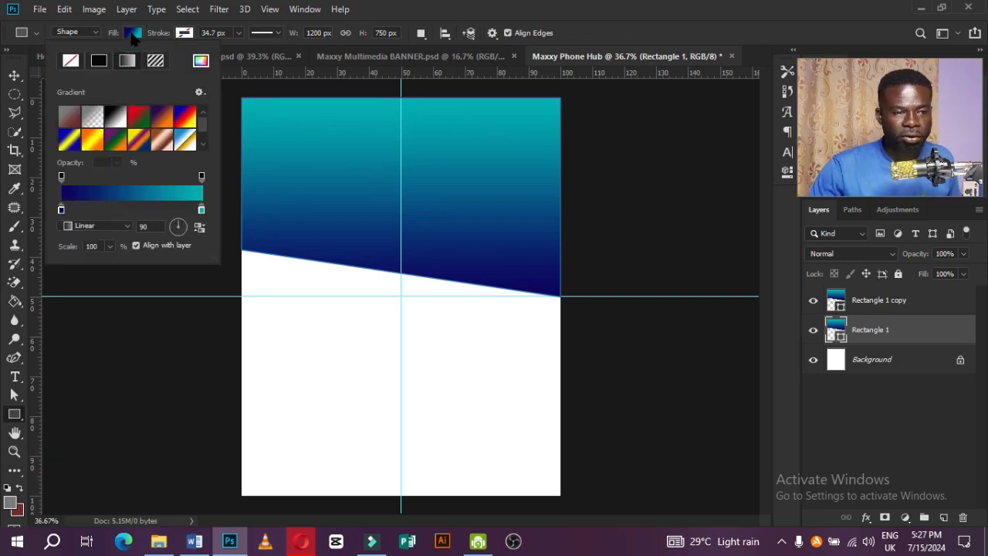
click(201, 61)
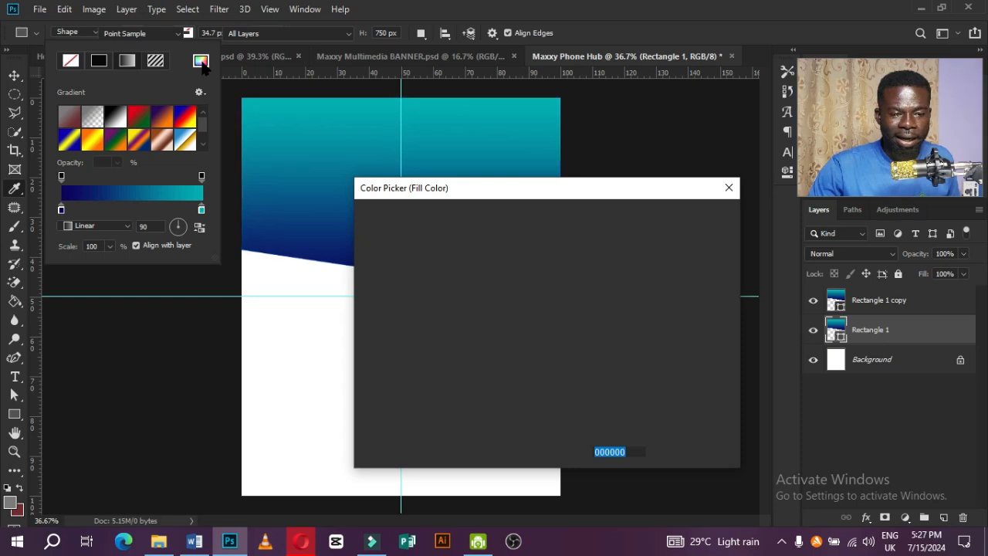
click(556, 99)
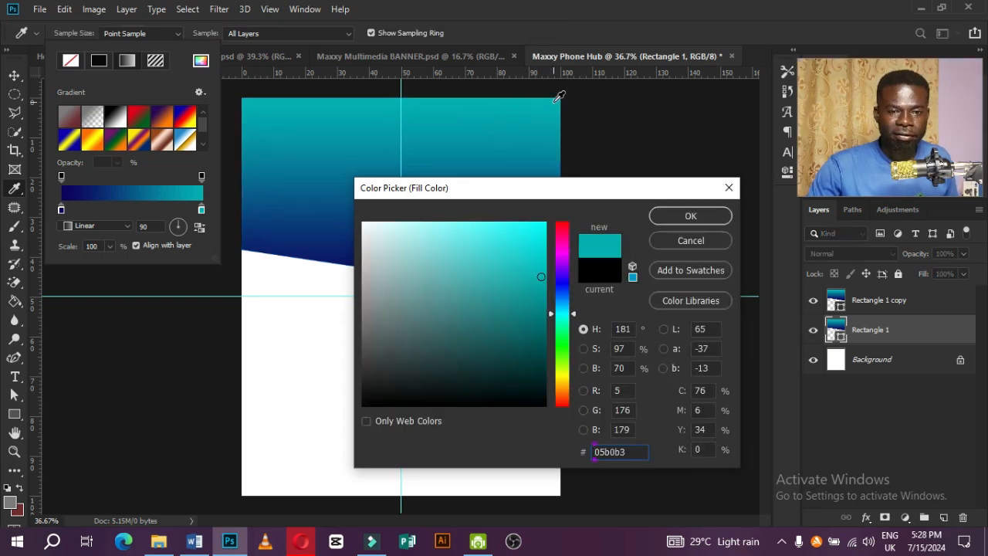
click(668, 217)
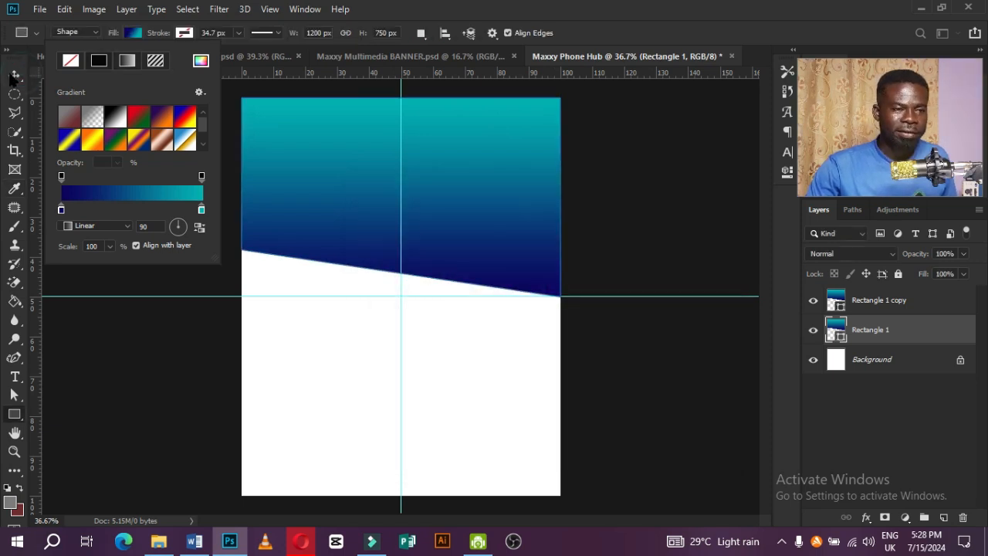
Nudge the teal Rectangle 1 downward so a slanted teal strip shows beneath the gradient shape, and deselect it.
click(15, 75)
key(Down)
key(Down)
key(Down)
key(Down)
key(Down)
key(Down)
key(Down)
key(Down)
key(Down)
key(Down)
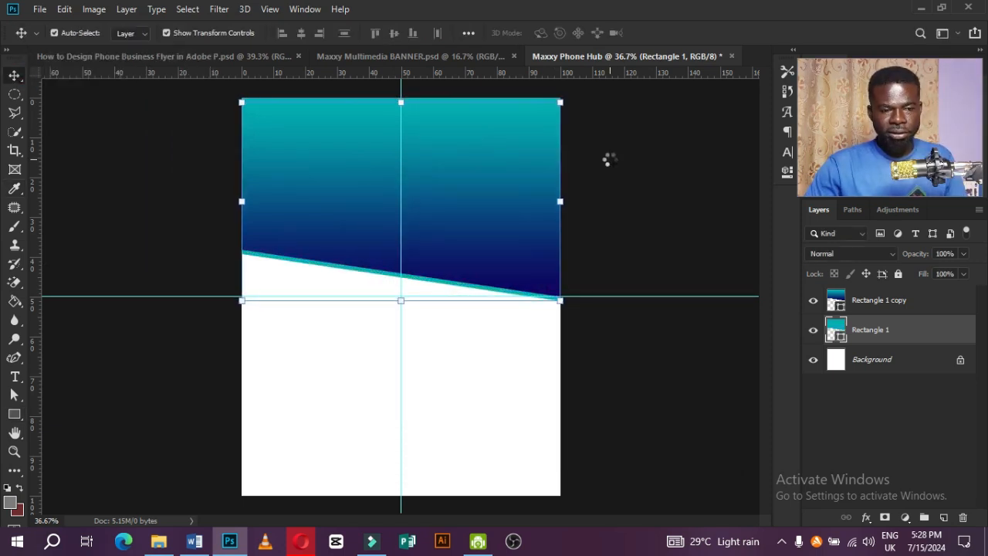
key(Down)
key(Down)
key(Down)
key(Down)
key(Down)
key(Down)
key(Down)
key(Down)
key(Down)
key(Down)
key(Down)
key(Down)
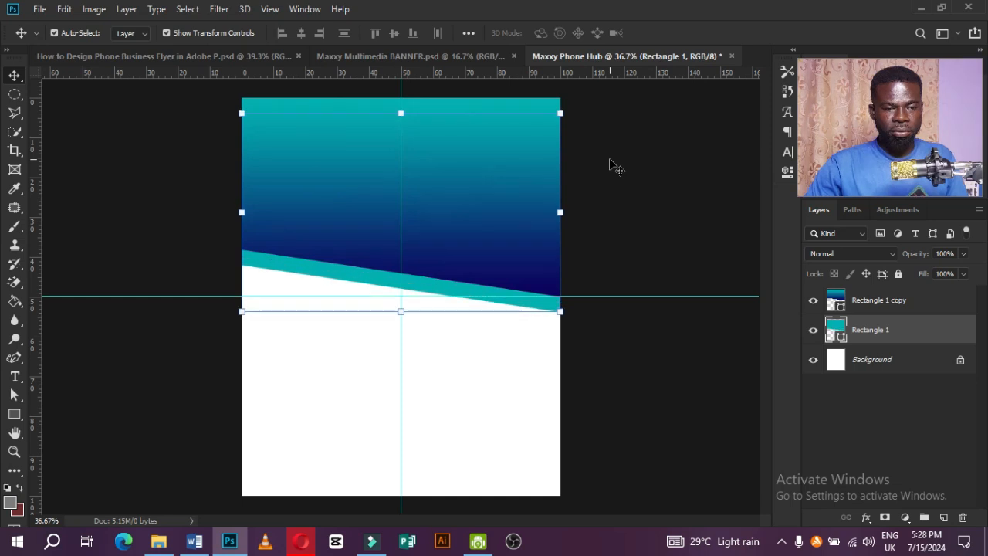
key(Down)
key(Down)
key(Down)
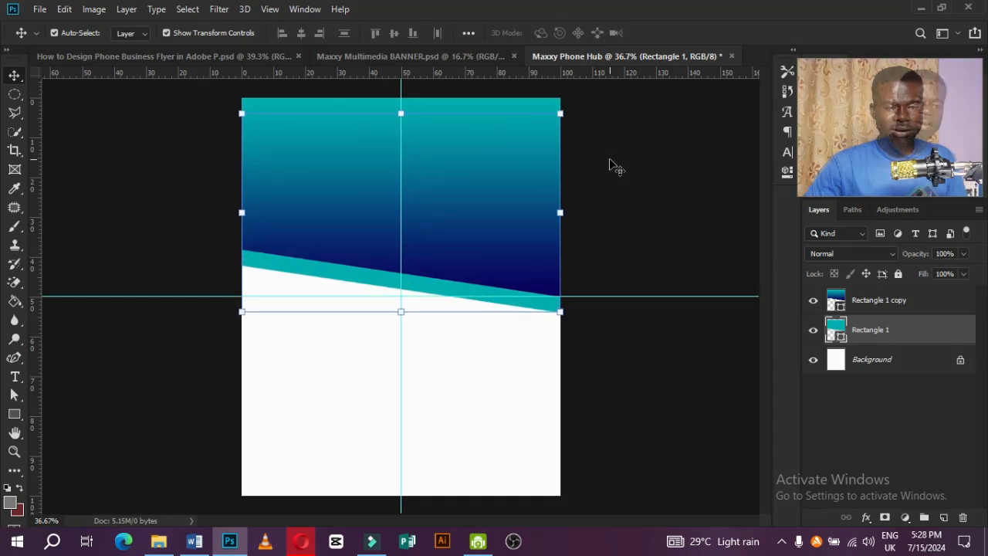
click(162, 159)
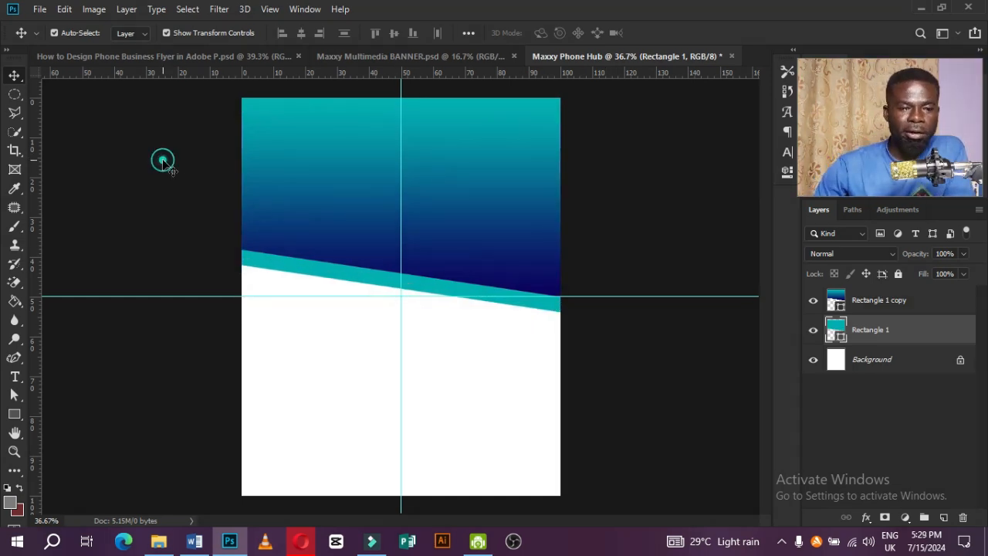
Toggle the visibility of the Rectangle 1 copy layer to examine the teal rectangle beneath it.
click(813, 301)
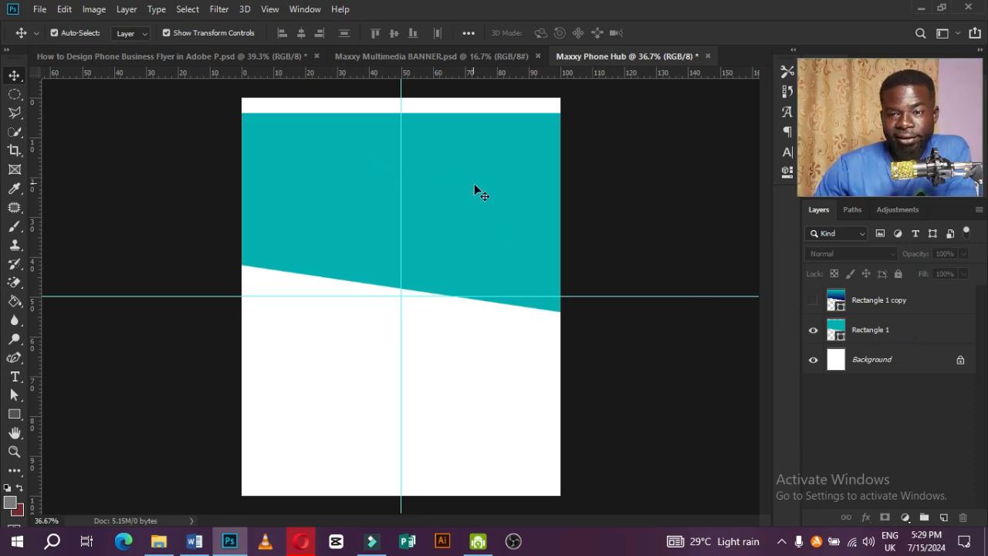
click(813, 302)
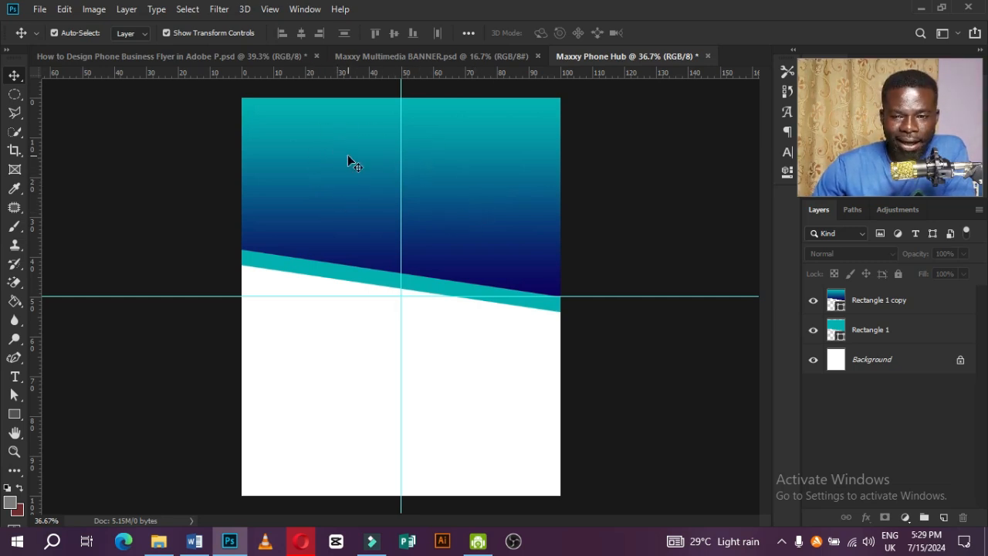
click(421, 283)
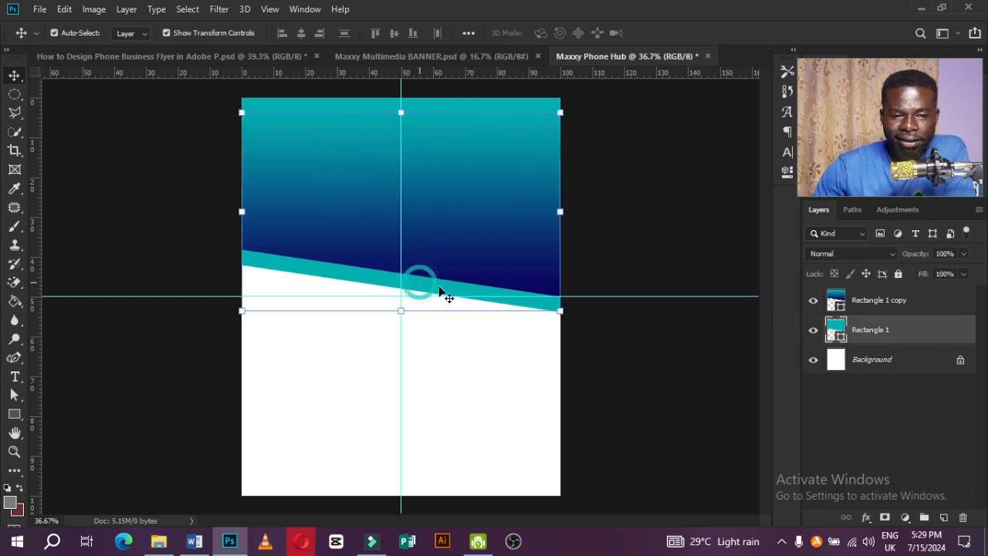
click(813, 300)
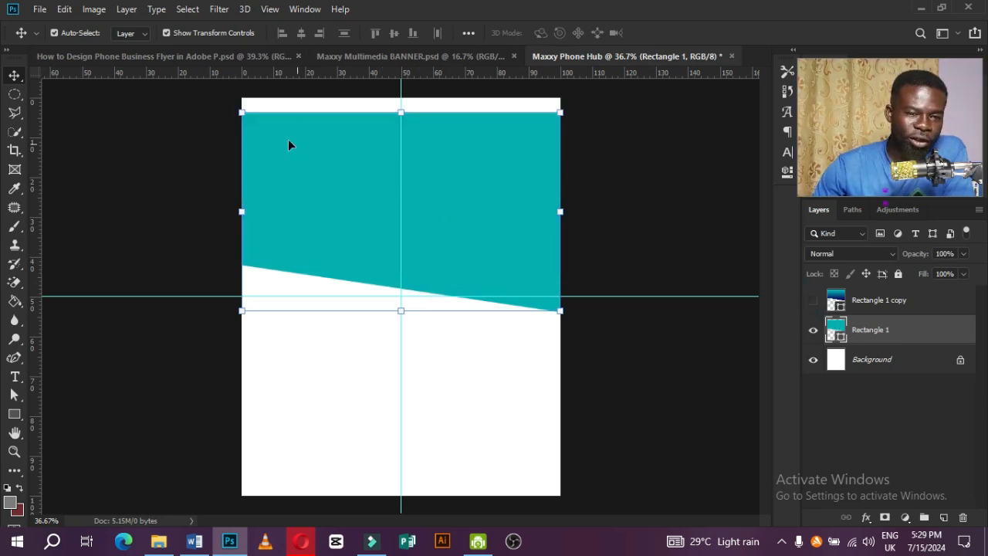
Show the Rectangle 1 copy layer again and consult the finished phone flyer's footer before returning to the working document.
click(814, 301)
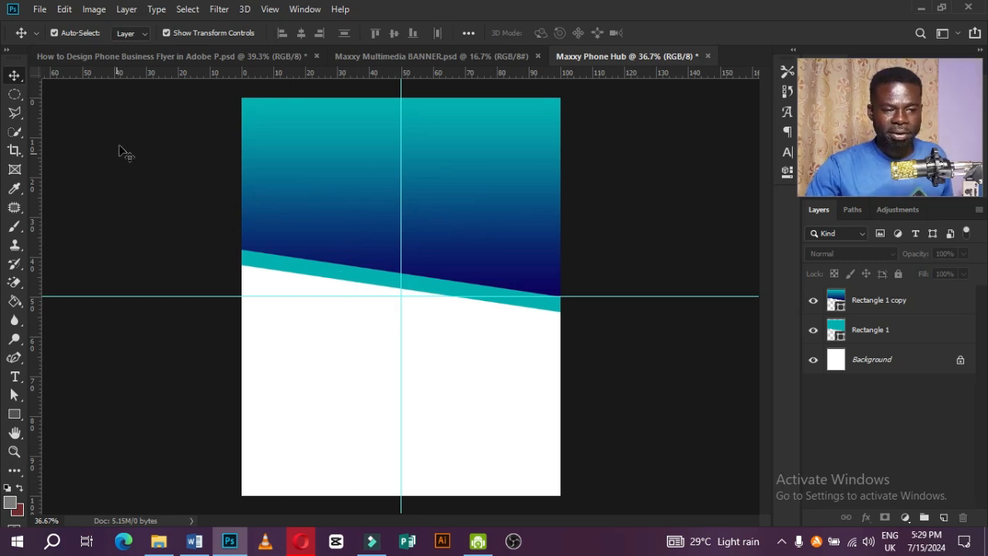
click(177, 56)
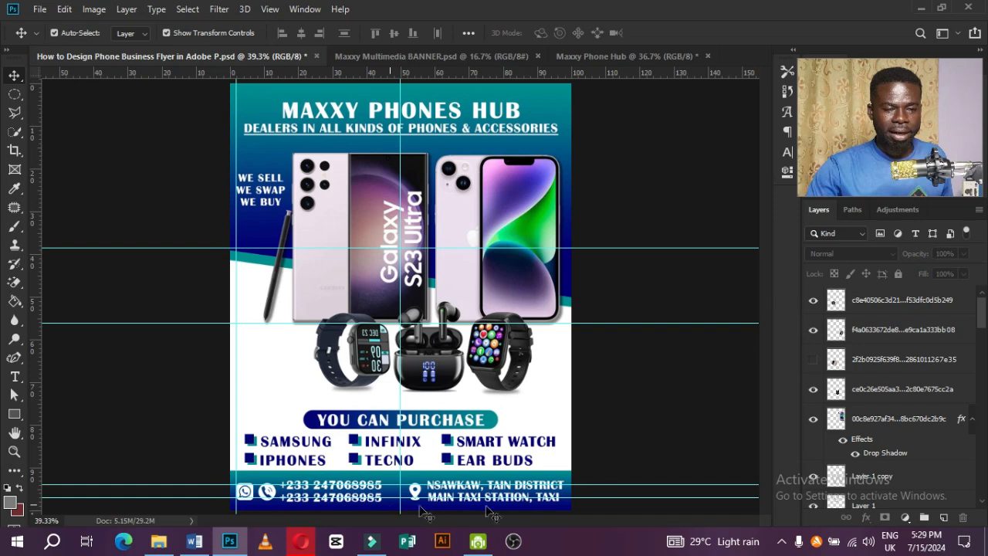
click(591, 57)
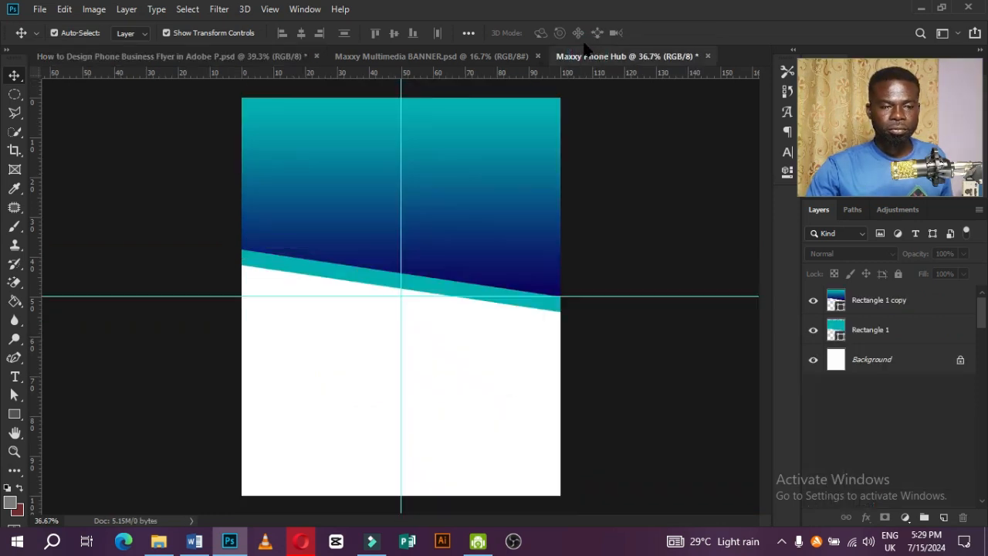
Draw a footer rectangle along the flyer's lower edge and resize it to the full page width, 1200 × 208 px.
click(15, 414)
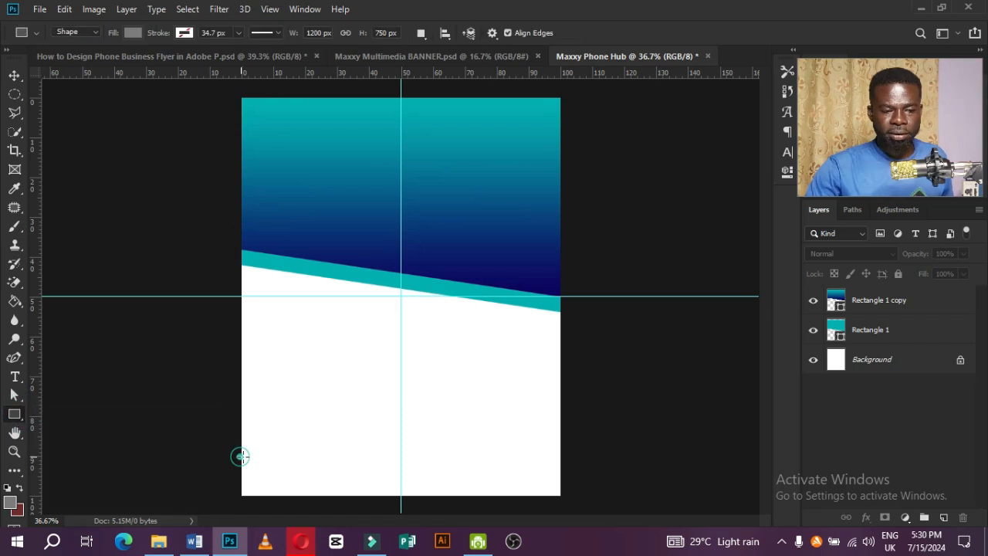
drag(241, 456, 562, 495)
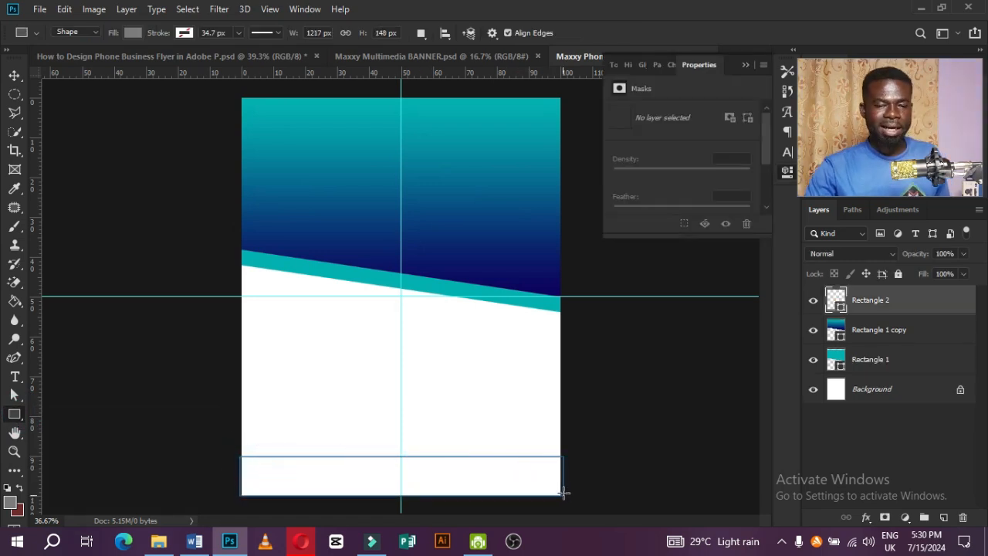
click(14, 75)
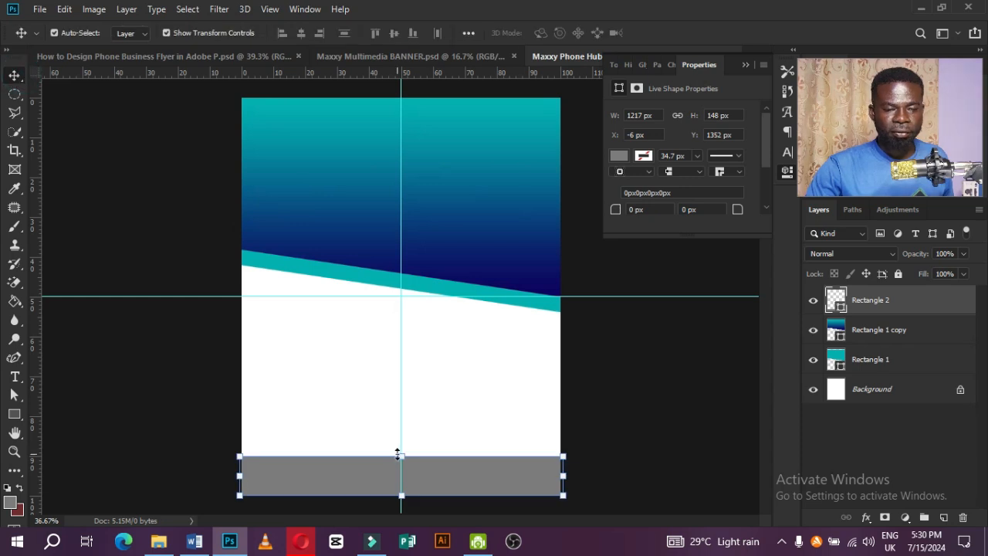
mouse_move(400, 453)
mouse_down()
mouse_move(399, 430)
mouse_move(400, 440)
mouse_up()
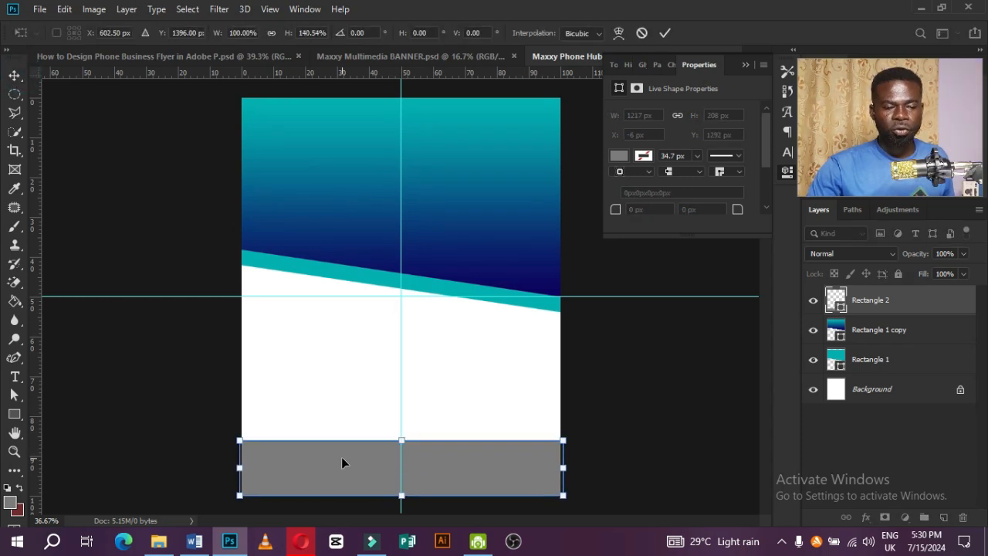
drag(236, 468, 241, 467)
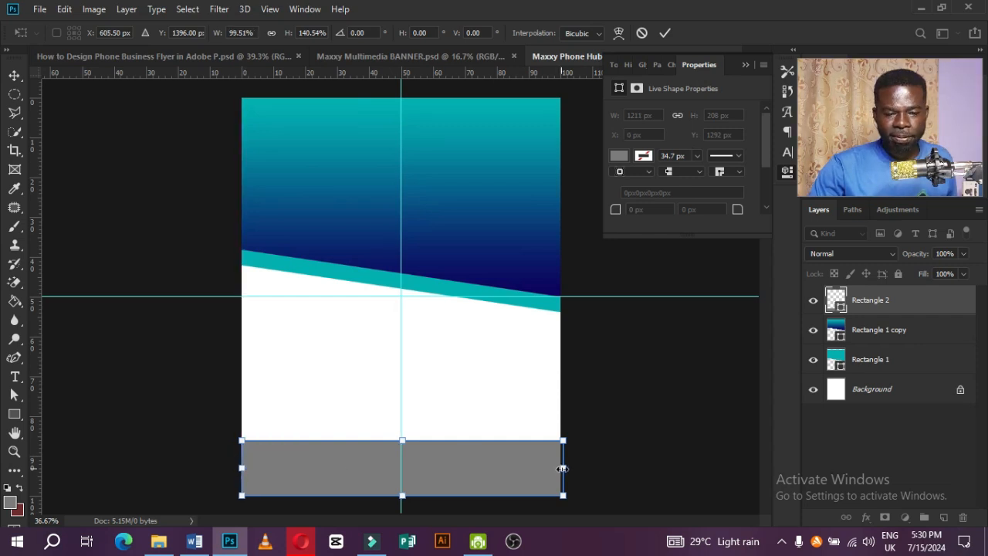
drag(563, 468, 559, 468)
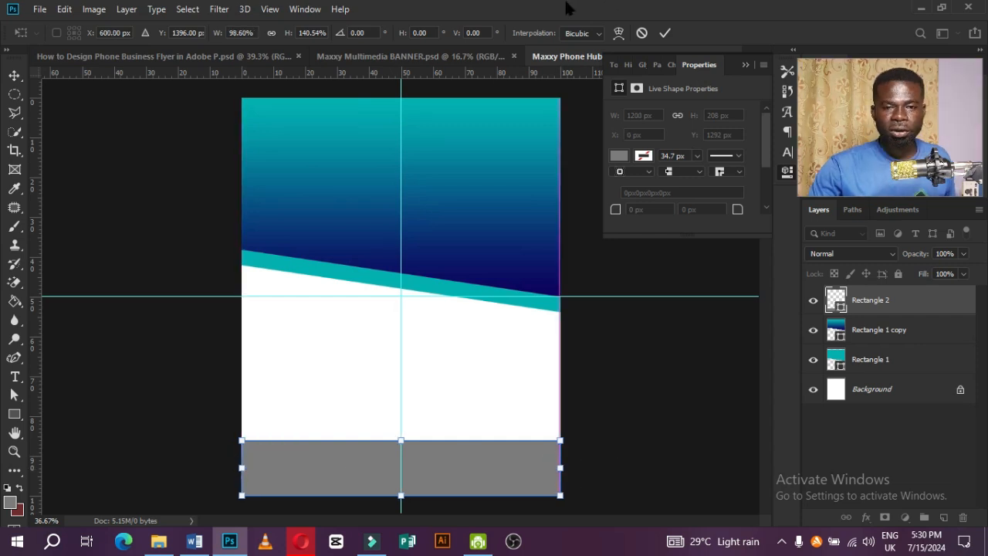
click(663, 34)
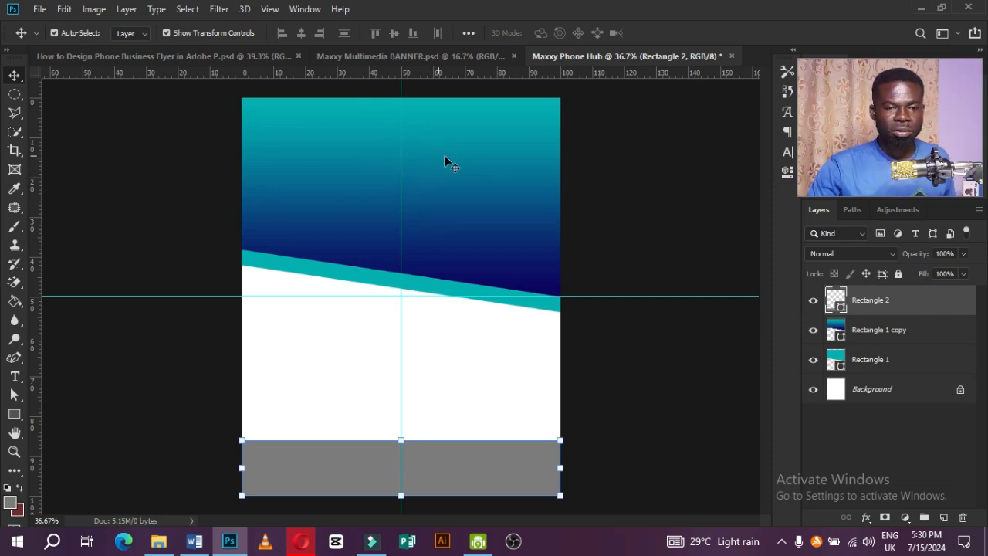
Fill the footer rectangle with a linear 90° gradient from navy 0b2171 to teal 05b0b3, both sampled from the header gradient.
click(15, 414)
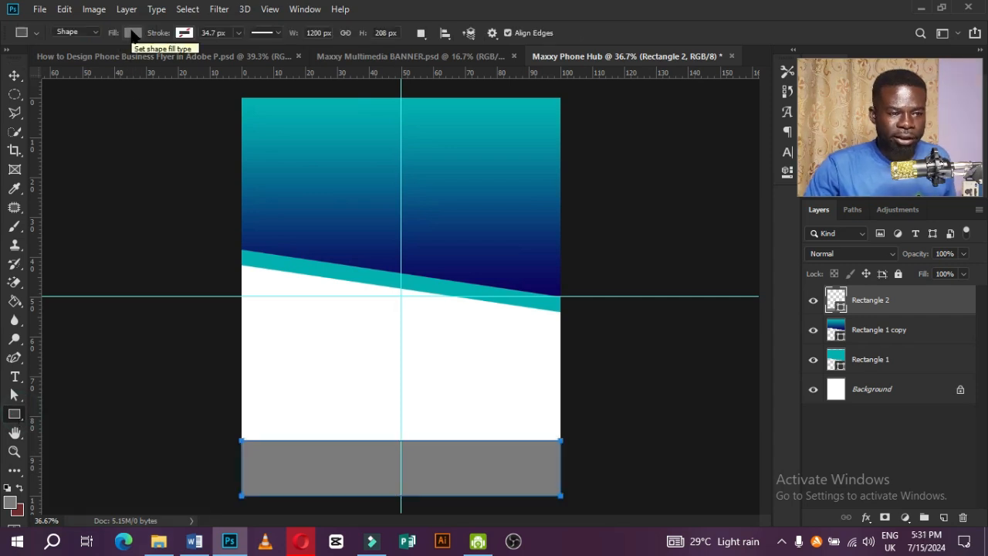
click(133, 33)
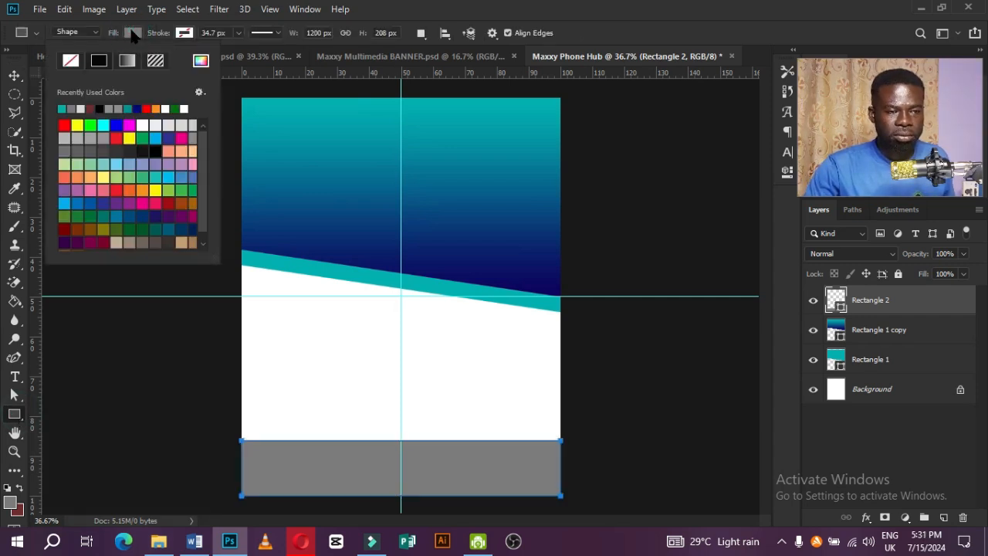
click(127, 61)
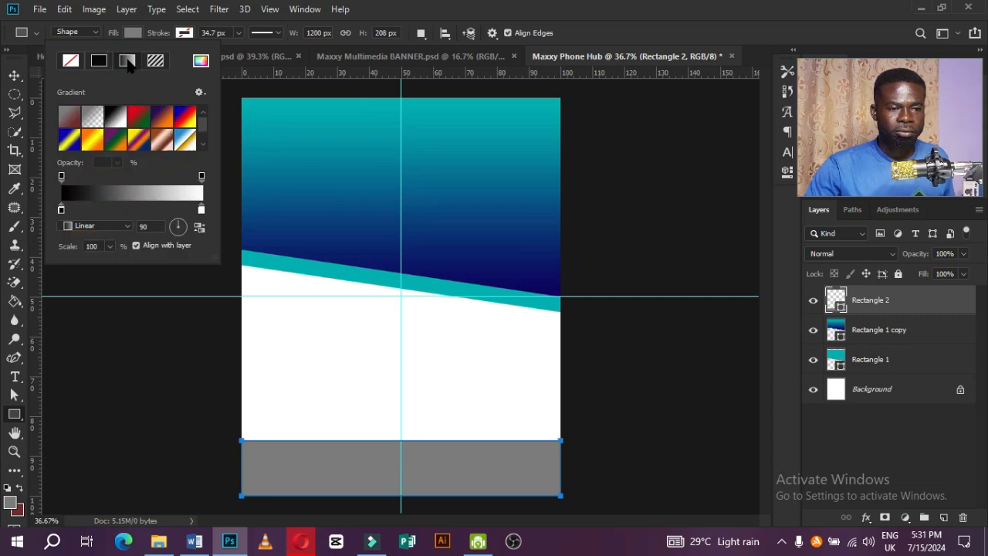
double_click(61, 210)
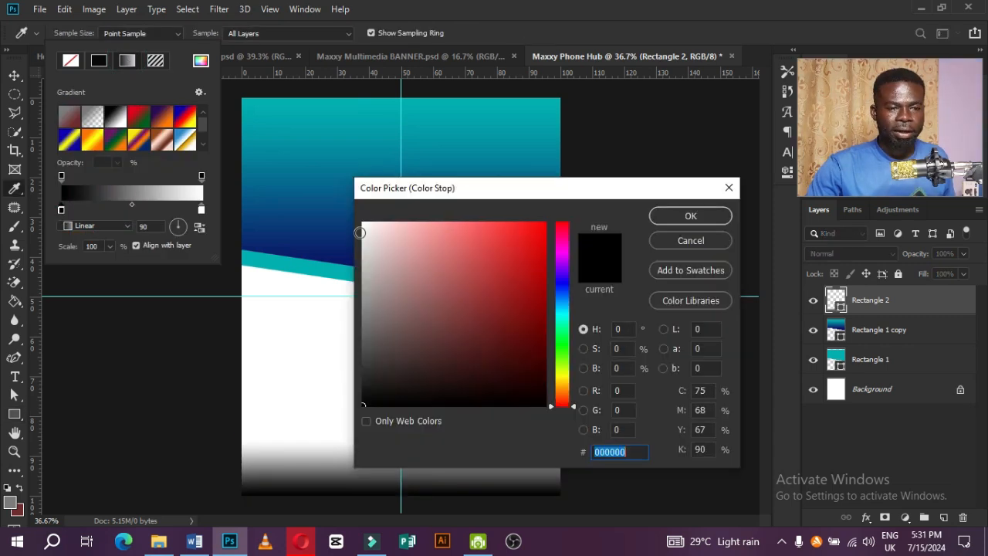
click(313, 250)
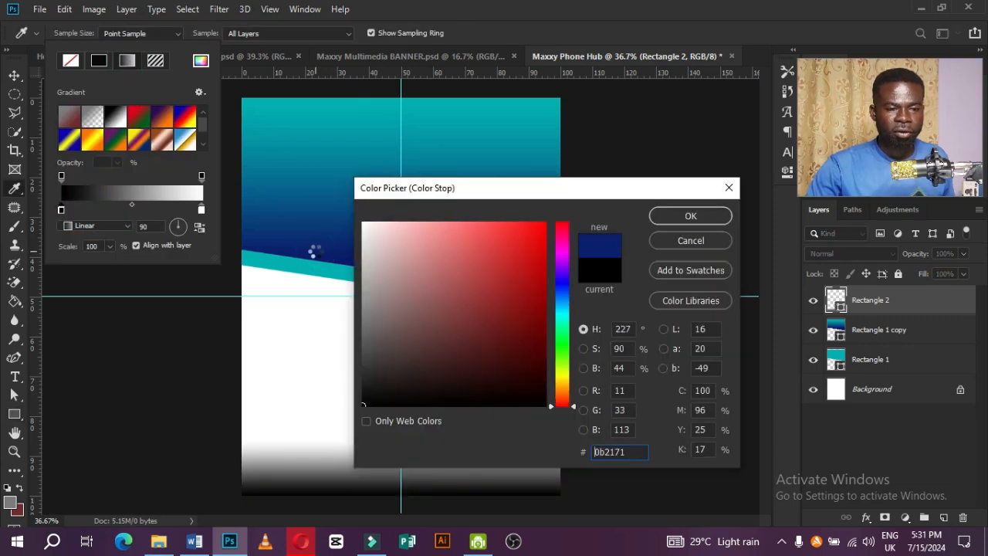
click(689, 217)
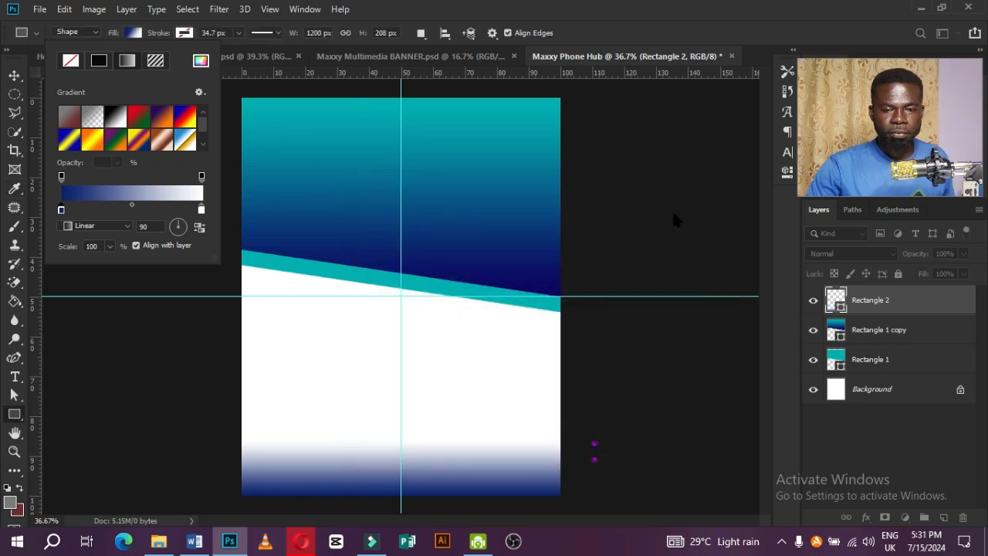
double_click(201, 210)
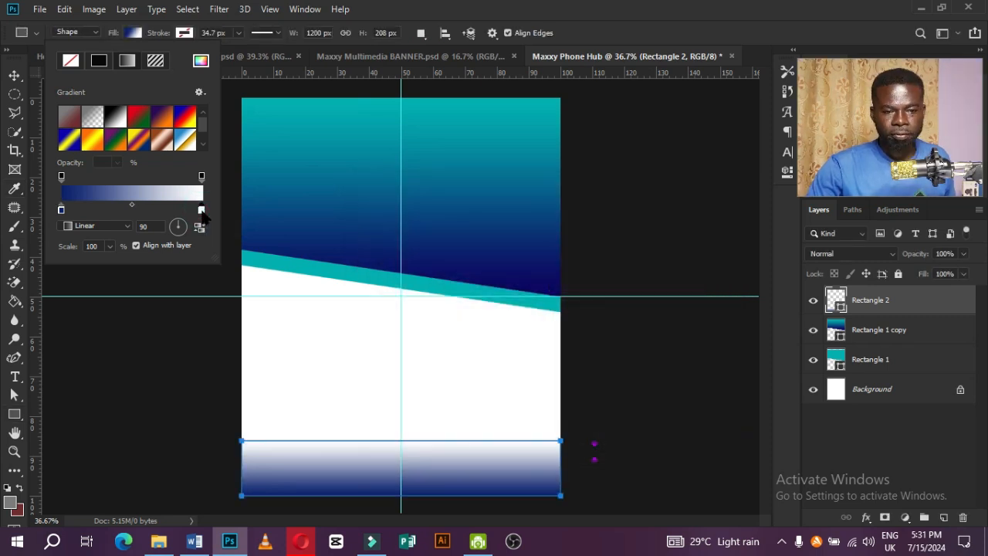
click(556, 99)
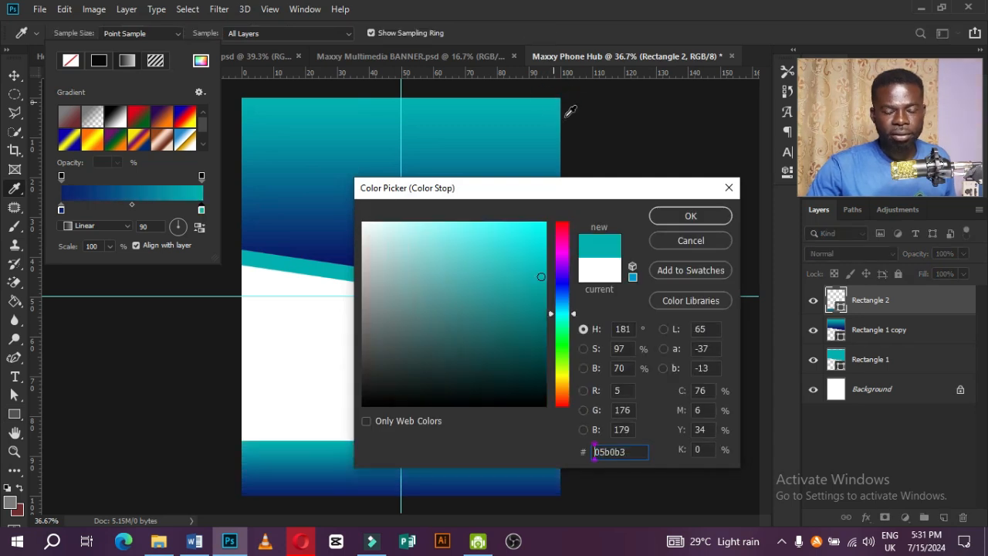
click(665, 220)
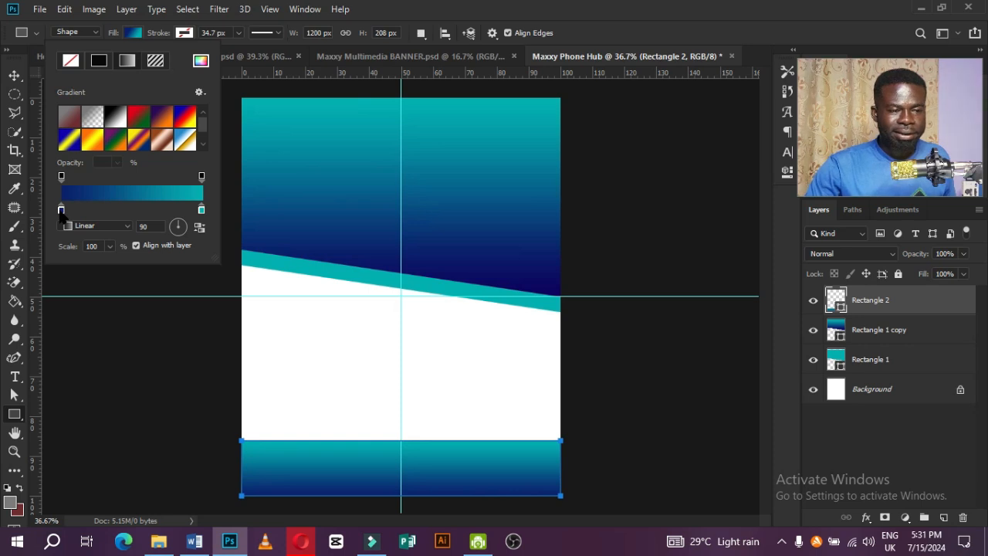
Shift the footer gradient's navy stop inward to widen the navy area, and deselect the rectangle.
drag(60, 213, 93, 207)
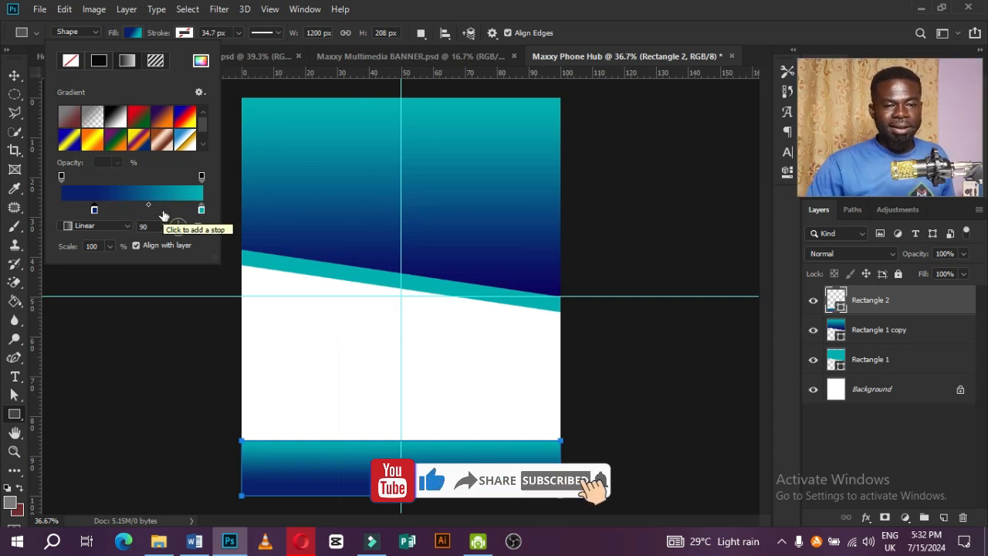
click(406, 378)
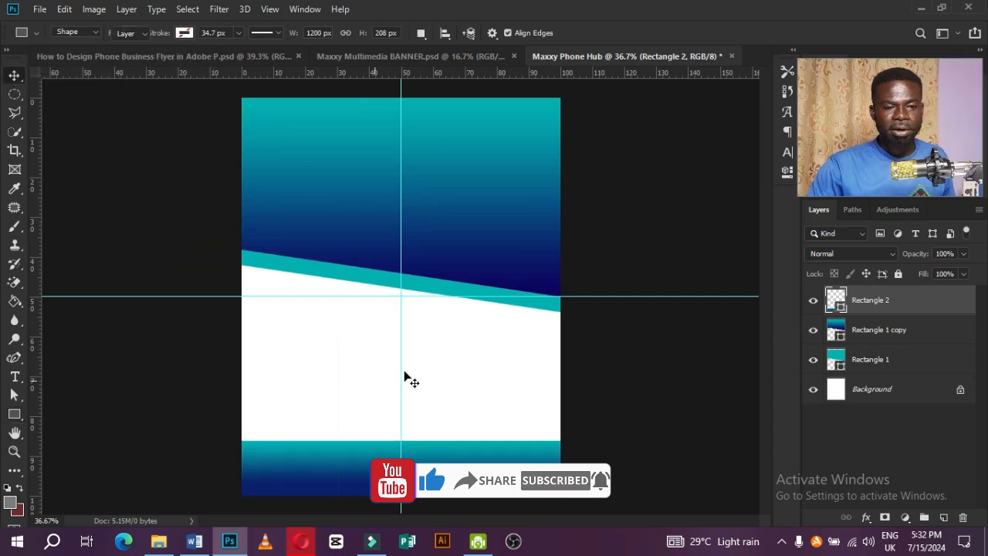
key(v)
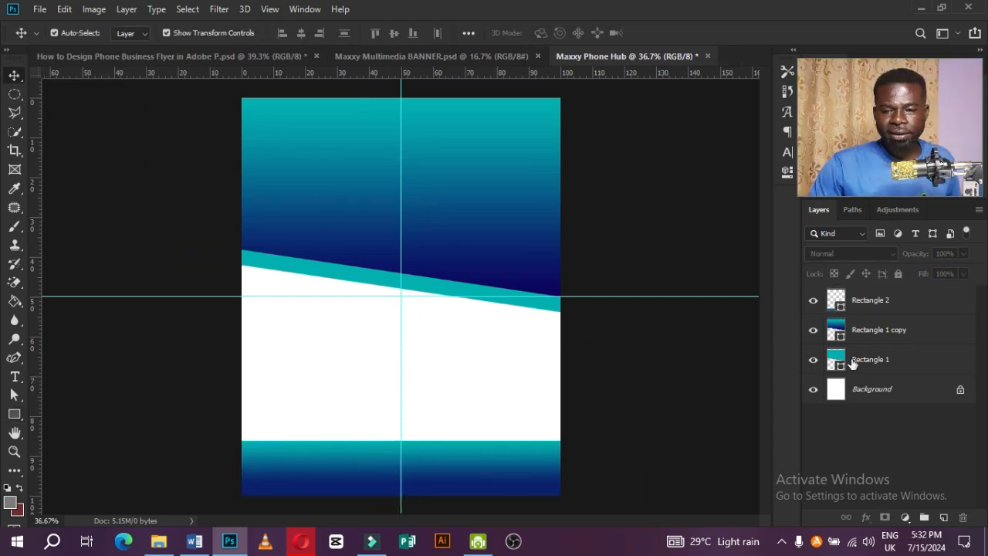
Scale both slanted header rectangles together to about 81.4% height, keeping their upper edge in place, and deselect them.
ctrl+click(872, 356)
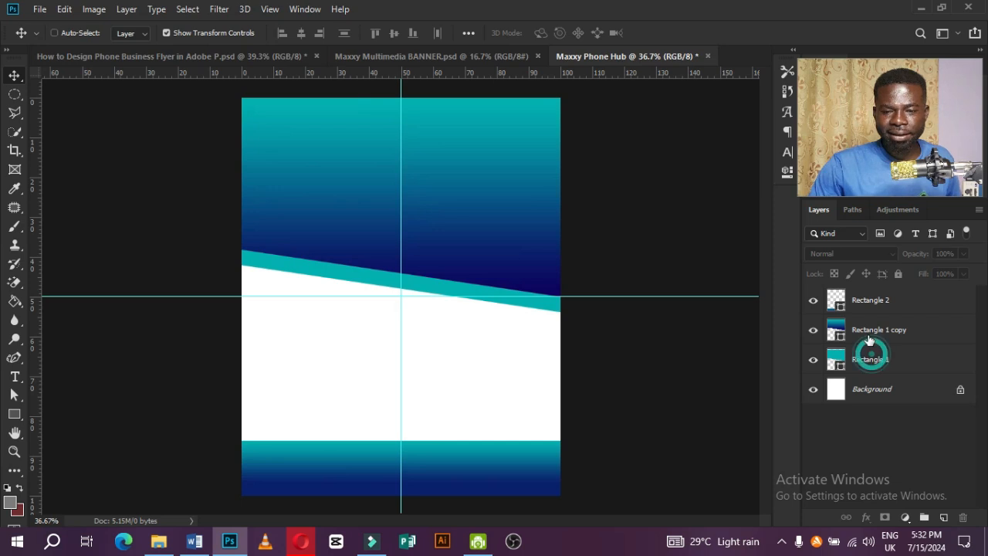
ctrl+click(867, 332)
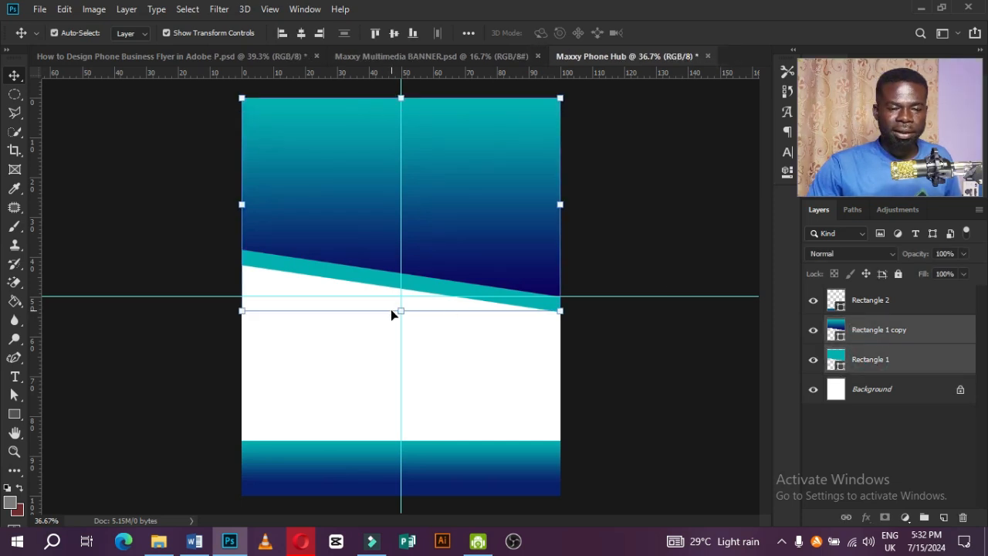
drag(400, 311, 400, 271)
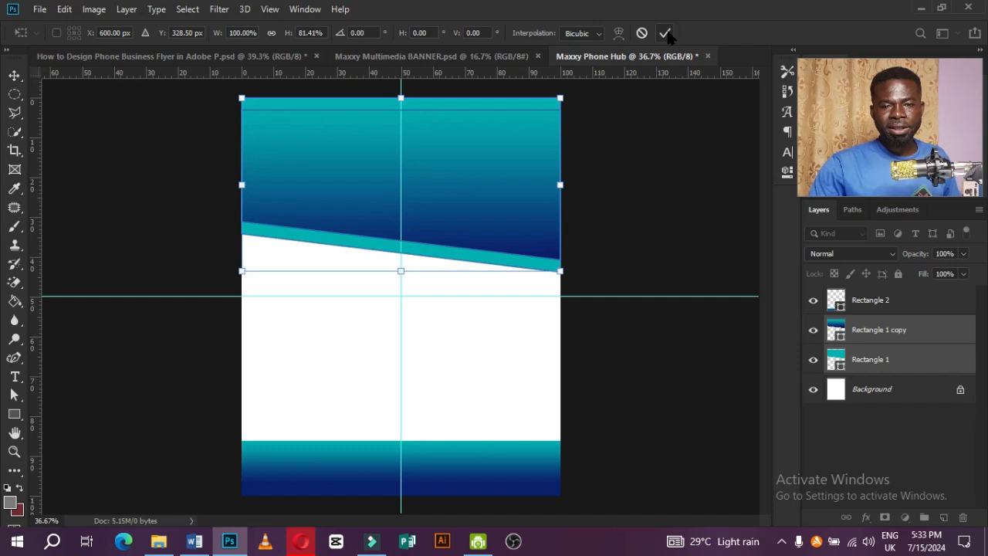
click(665, 33)
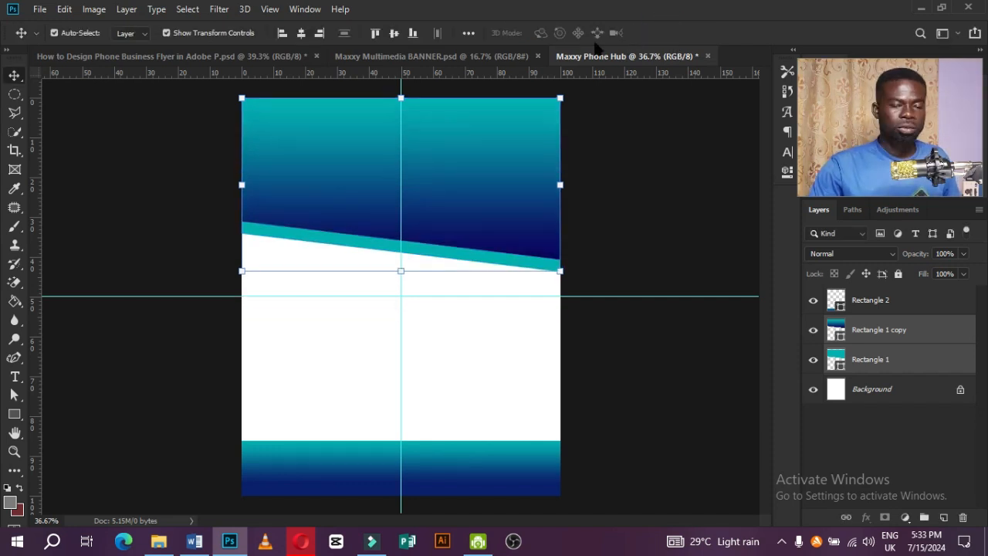
click(148, 257)
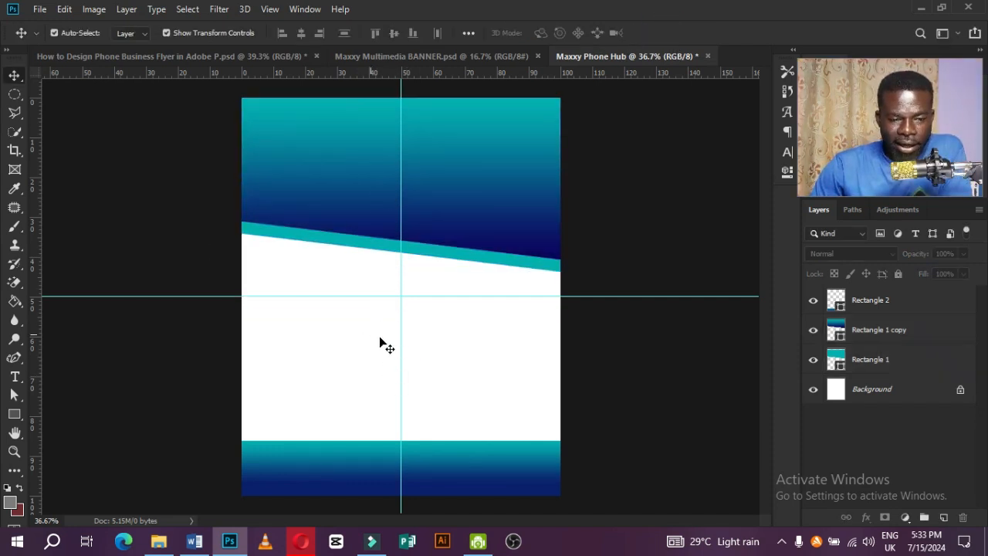
Draw a rounded rectangle about 624 × 80 px in the white area above the footer.
click(14, 417)
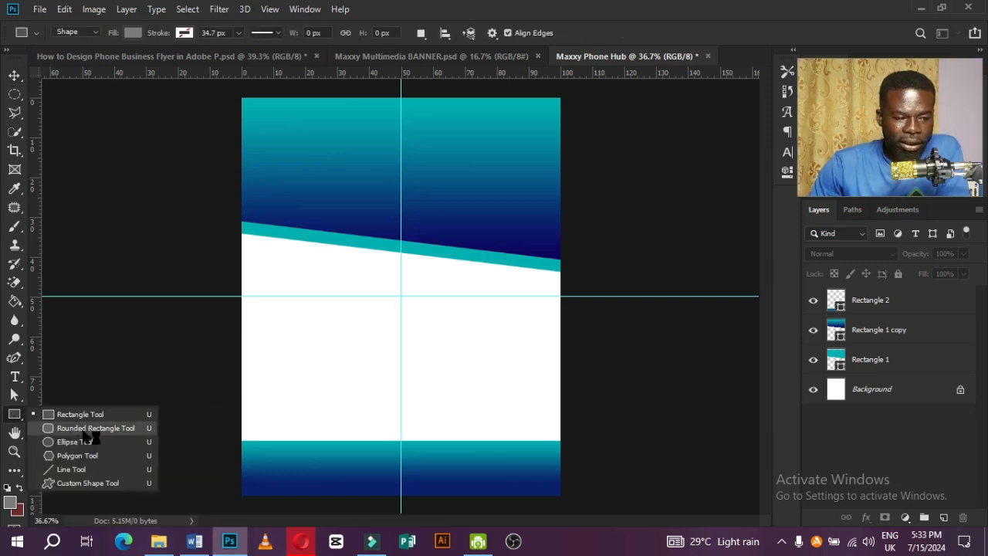
click(80, 428)
drag(349, 362, 516, 380)
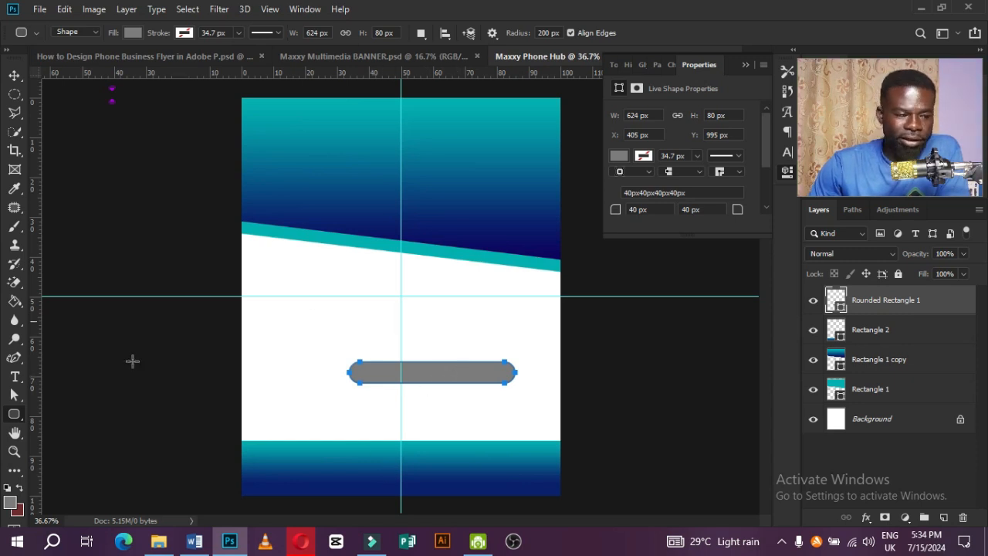
Fill the rounded rectangle with a linear gradient from navy 0b1b6e to teal 05b0b3, both sampled from the header shapes.
click(132, 34)
click(128, 61)
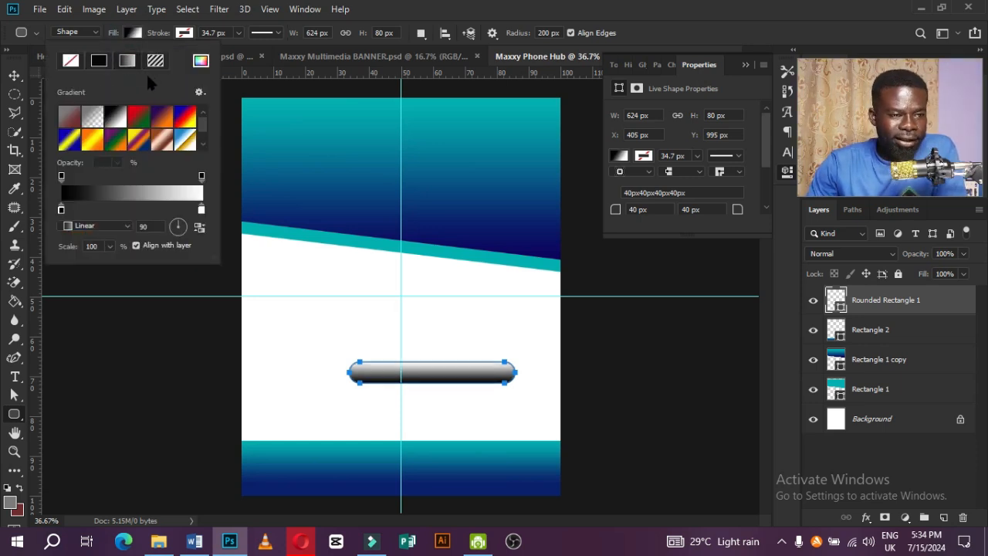
double_click(61, 210)
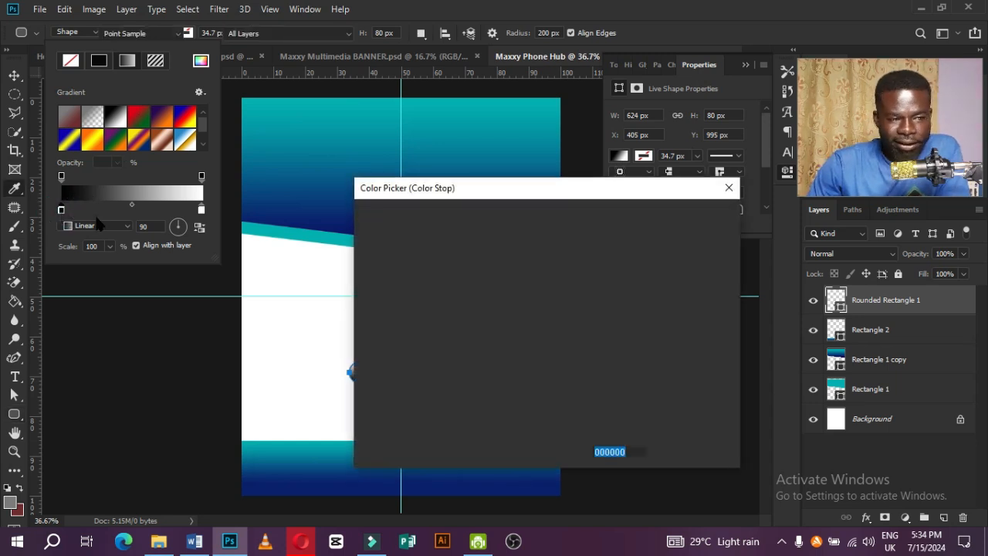
click(340, 228)
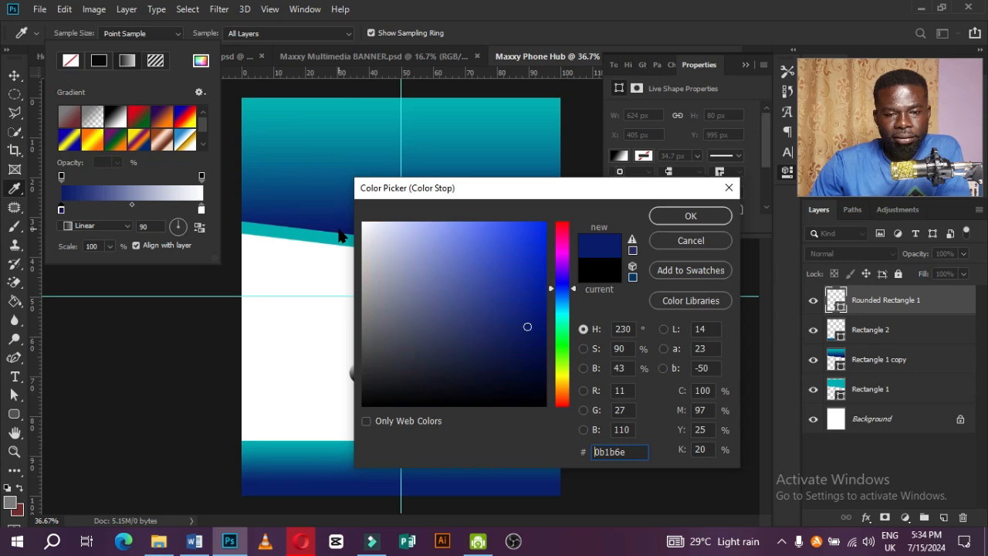
click(717, 220)
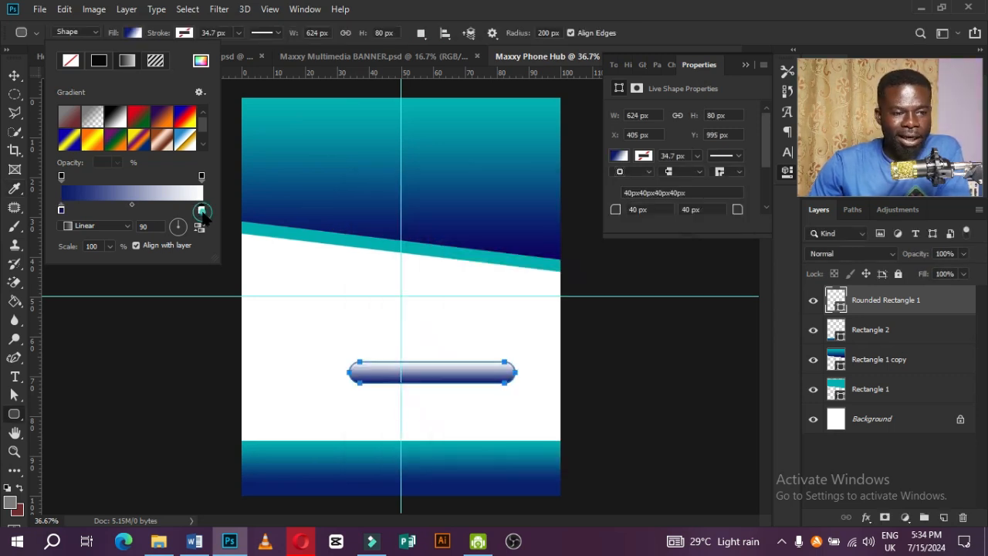
double_click(201, 210)
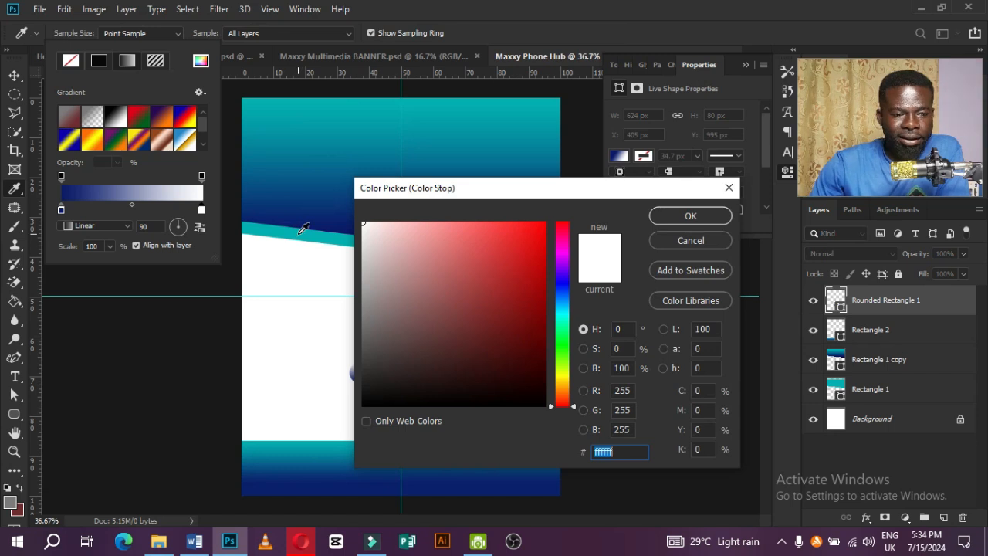
click(299, 233)
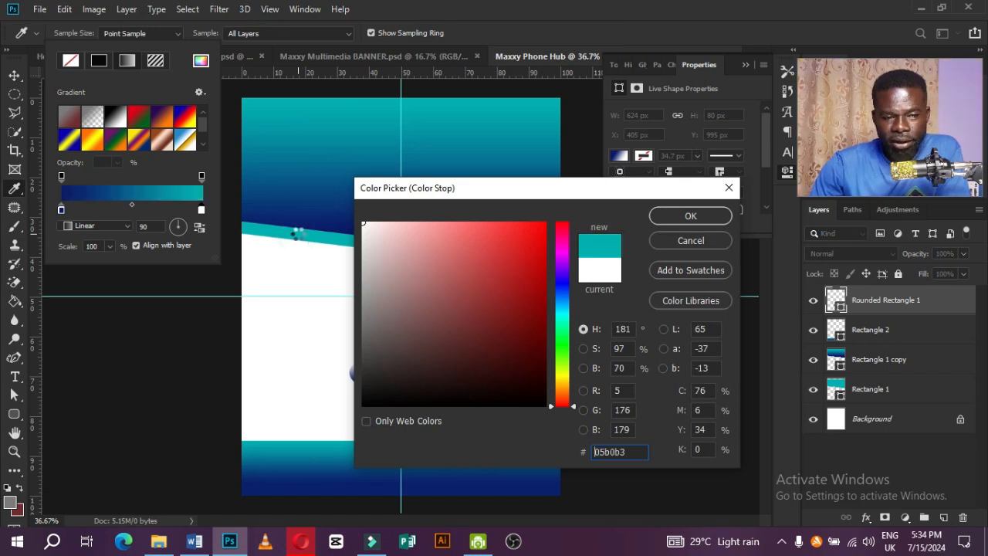
click(710, 208)
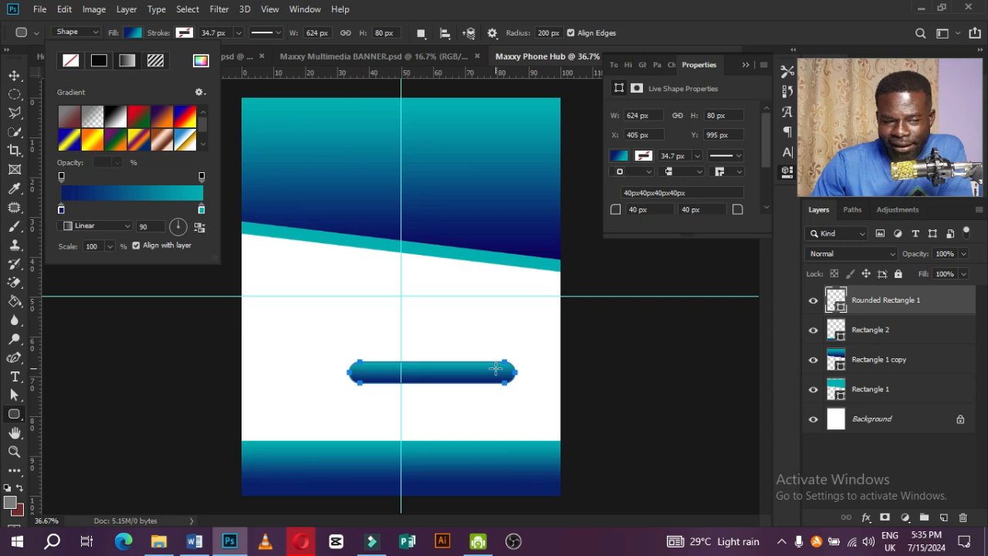
Set the rounded bar's gradient angle to 3° so the colours run from navy to teal along its length.
click(179, 225)
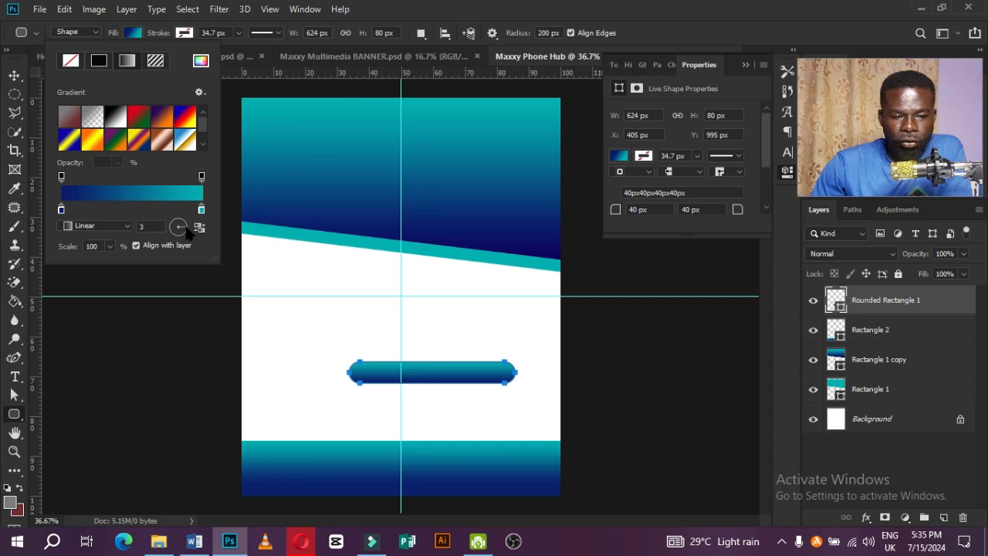
key(Return)
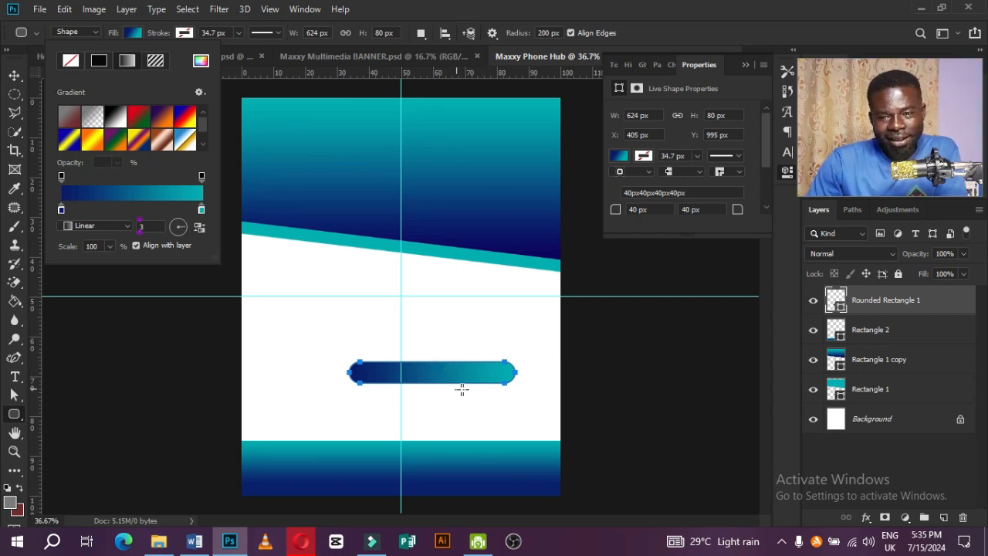
click(132, 35)
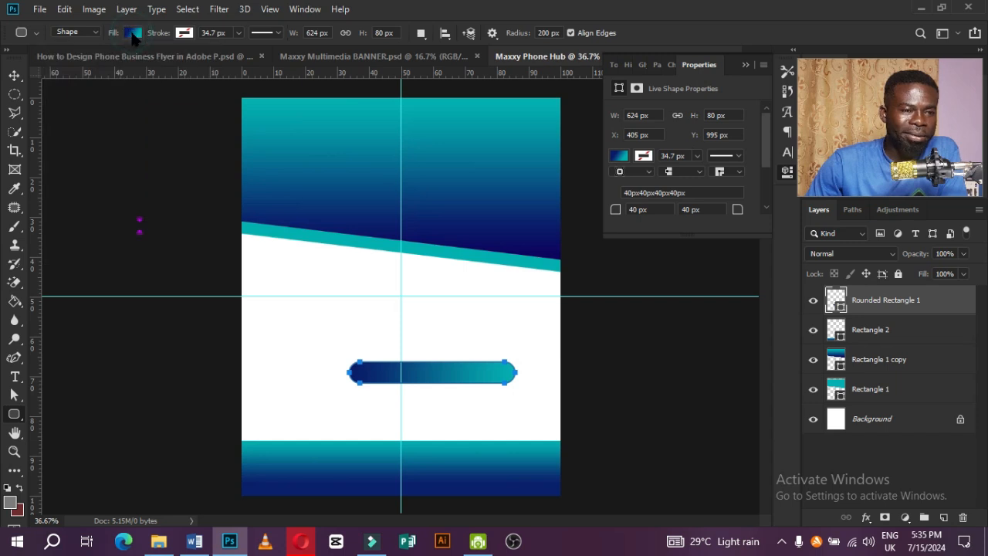
Centre the rounded bar horizontally on the whole canvas and remove the selection.
click(15, 76)
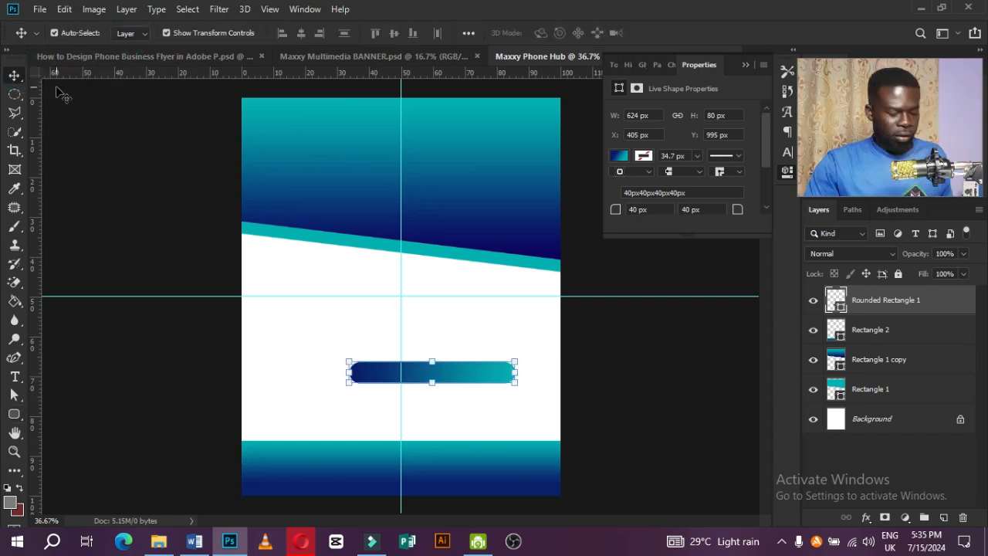
key(Return)
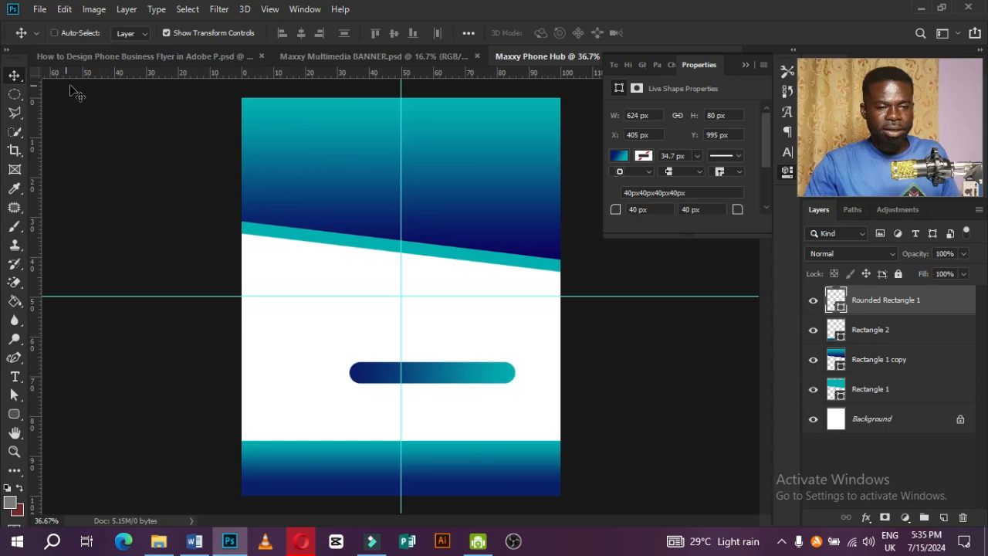
key(ctrl+a)
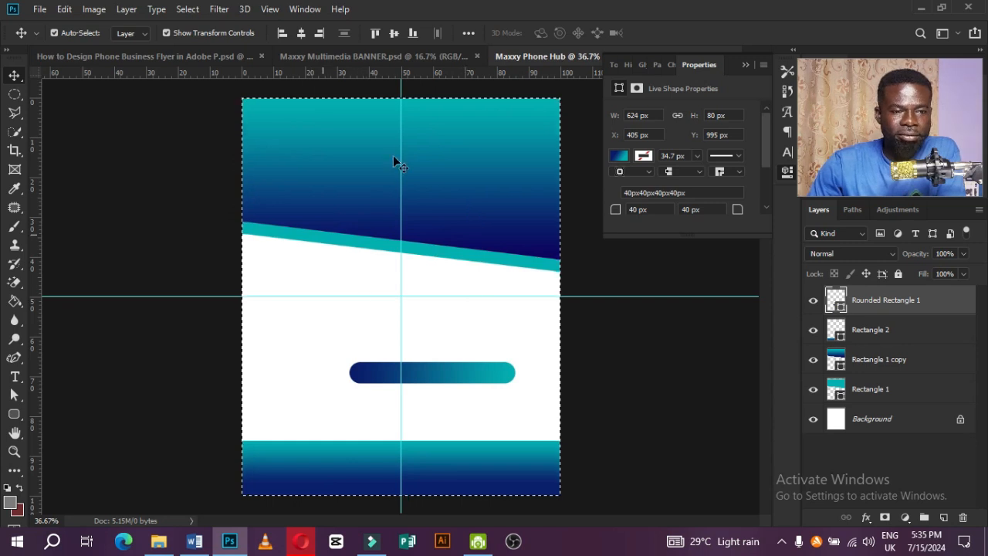
click(301, 33)
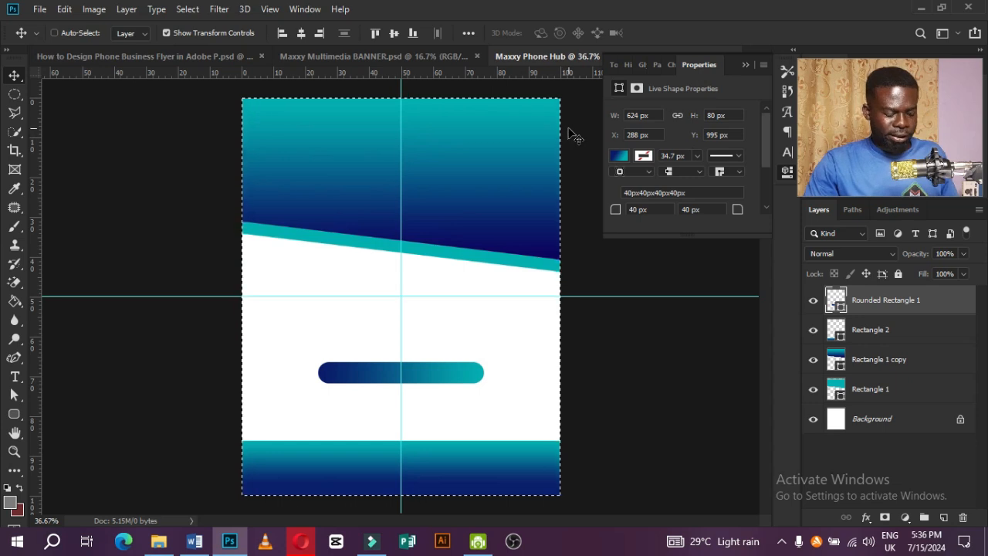
key(ctrl+d)
Nudge the rounded bar down by about 28 px in the white area, keeping it horizontally centred.
click(411, 375)
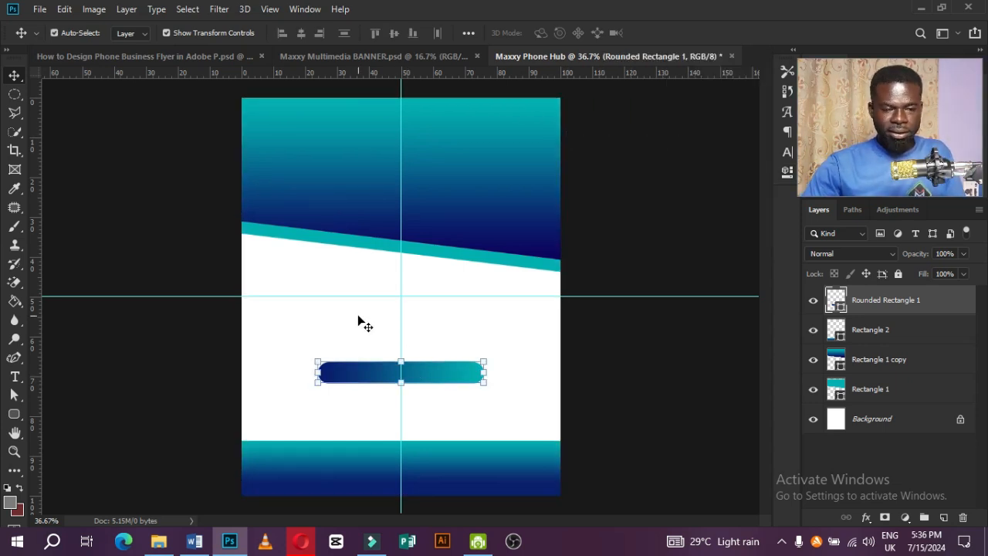
key(shift+Down)
key(shift+Down)
key(shift+Down)
key(shift+Down)
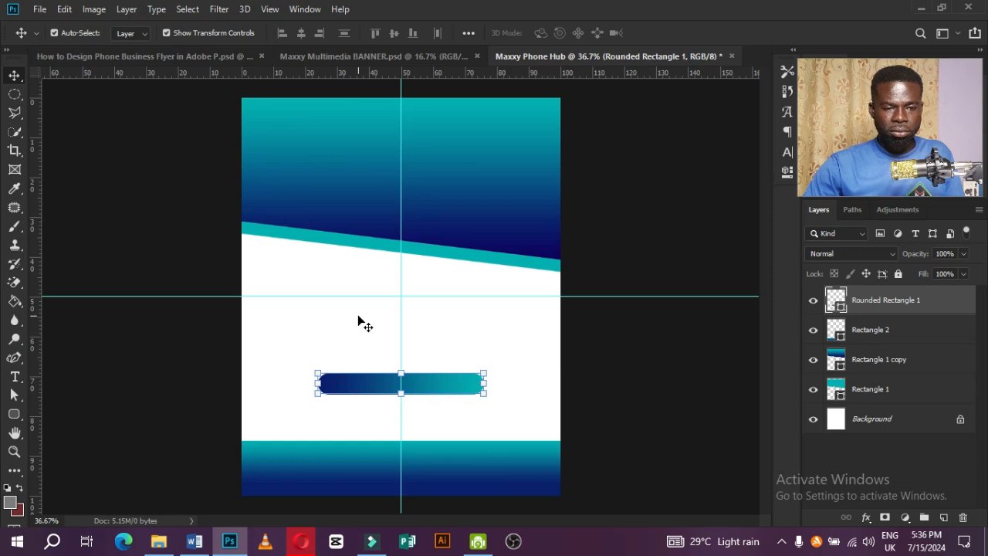
key(Up)
key(Up)
key(Up)
key(Up)
key(Up)
key(Up)
key(Up)
key(Up)
key(Up)
key(Up)
key(Up)
key(Up)
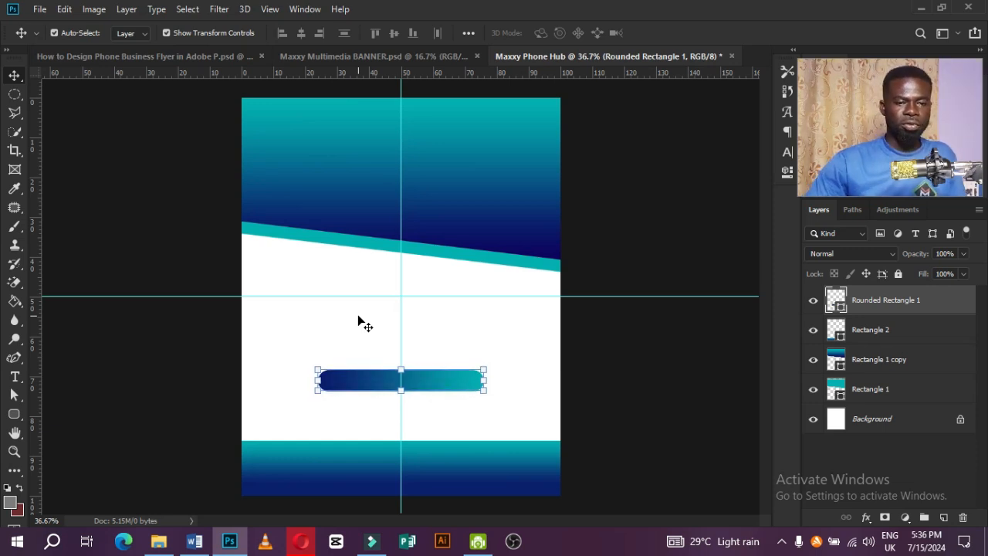
Scale the footer rectangle to about 80.3% height from its upper edge, and nudge the rounded bar slightly lower.
click(316, 466)
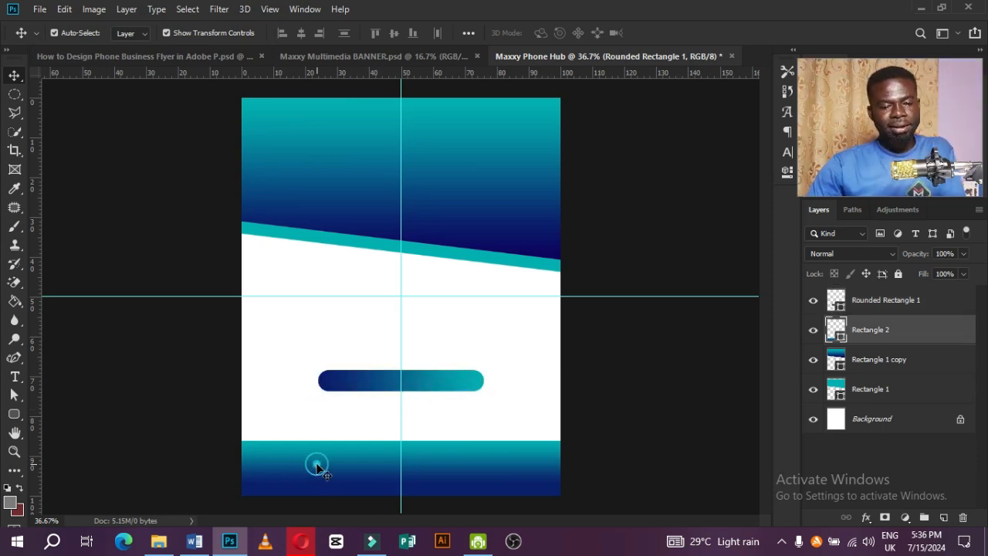
drag(401, 438, 401, 451)
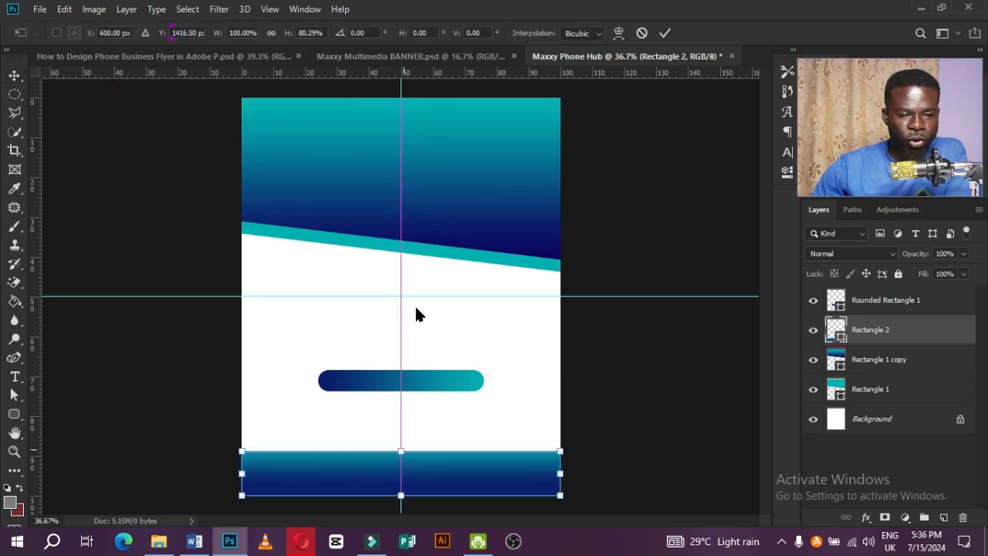
click(663, 32)
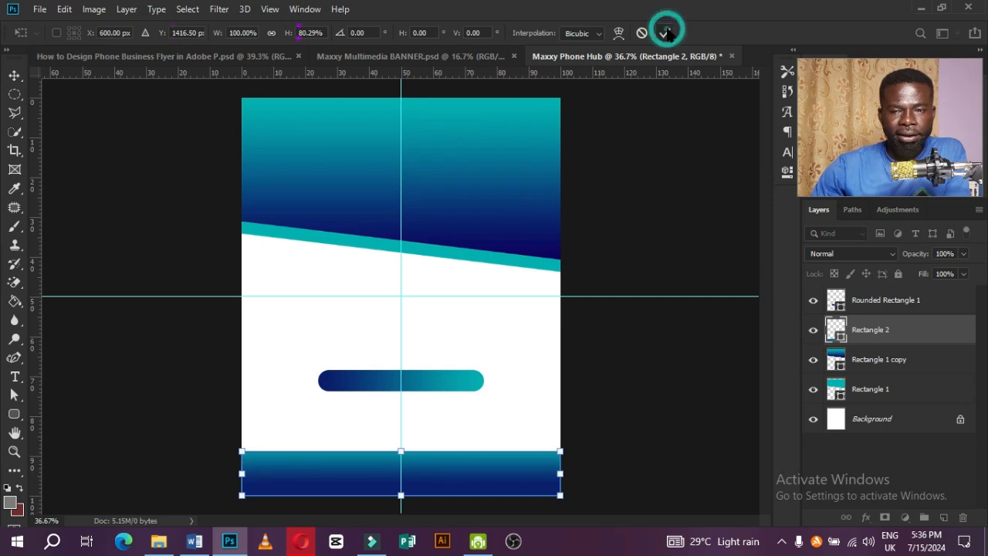
click(438, 389)
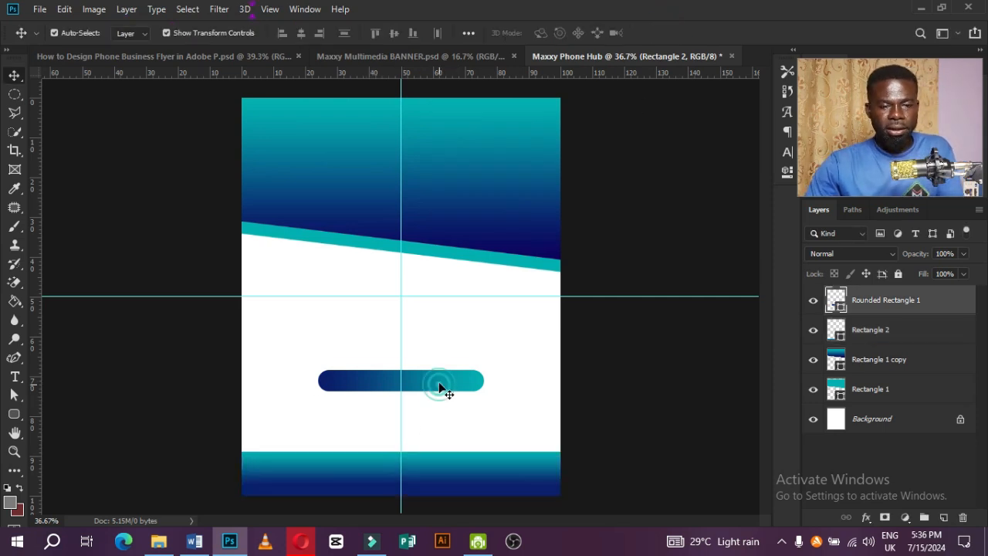
key(shift+Down)
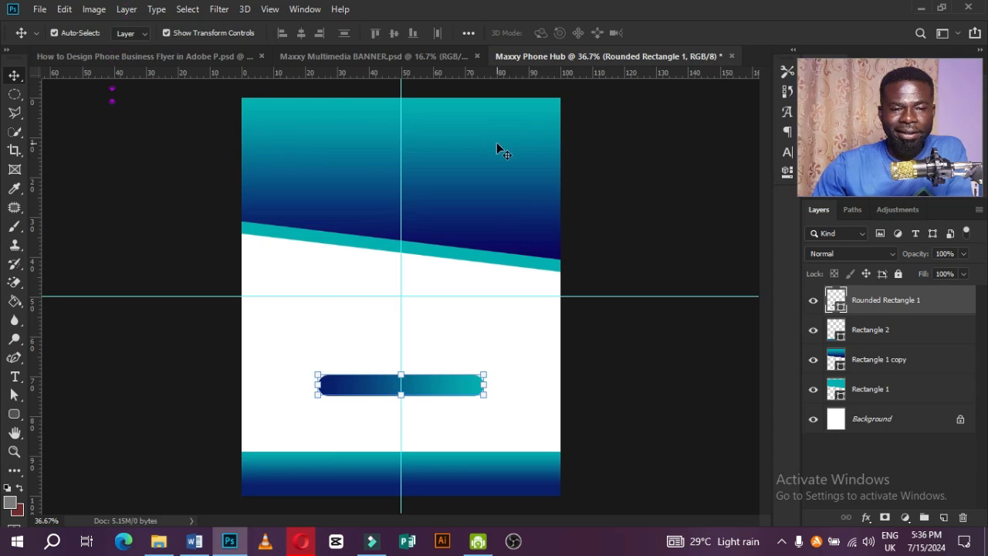
Check the heading in the finished reference flyer, and add the white (ffffff) text "MAXXY PHONE HUB" near the top of the new flyer's header.
click(108, 57)
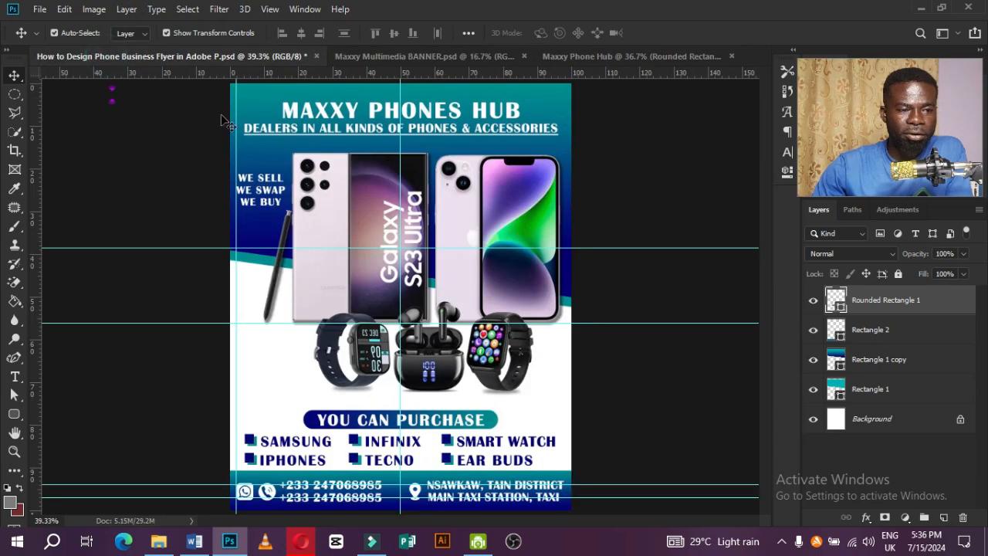
click(571, 56)
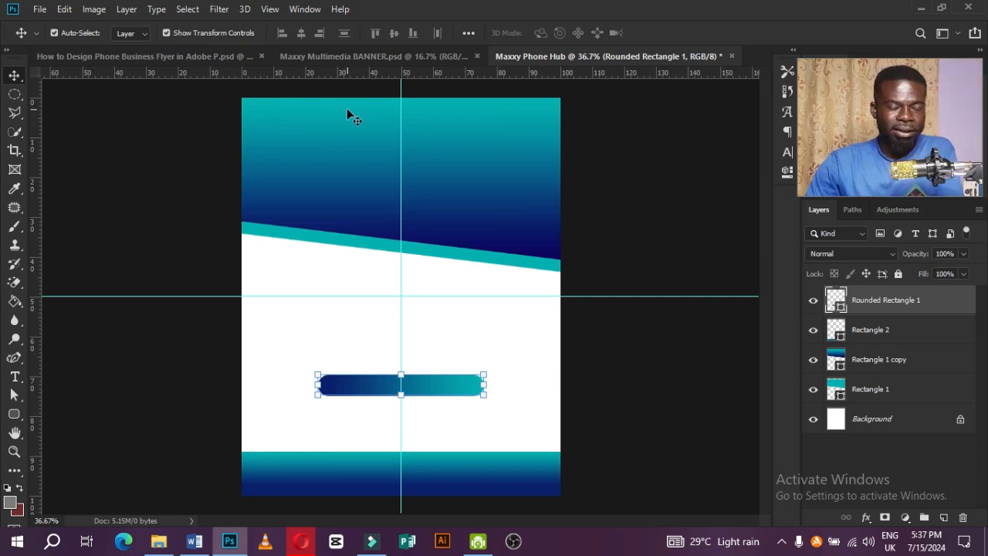
click(13, 377)
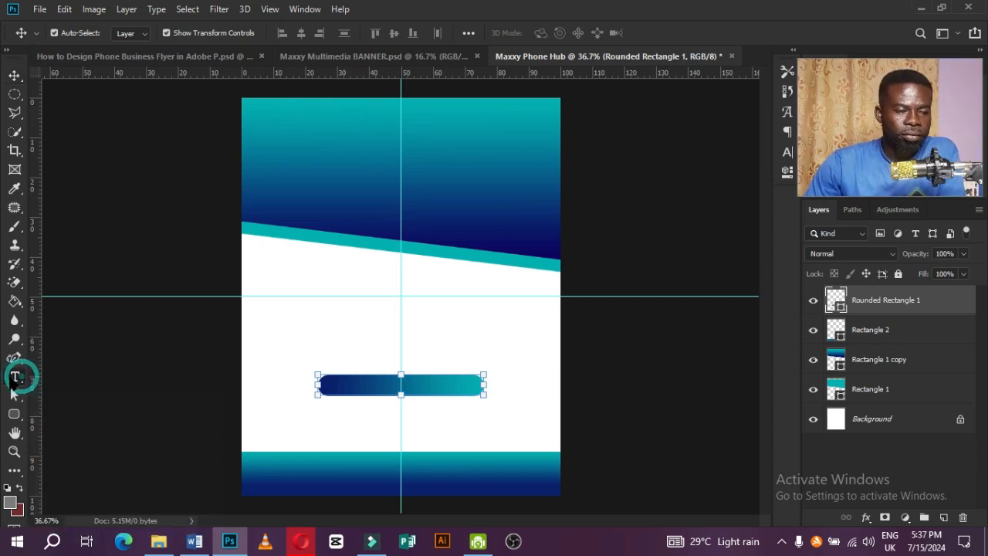
click(339, 122)
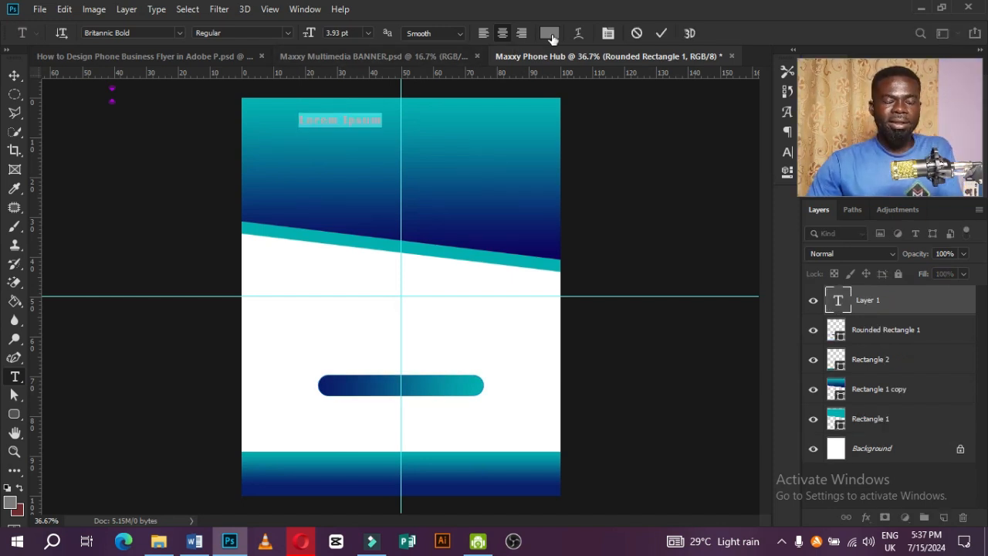
click(550, 34)
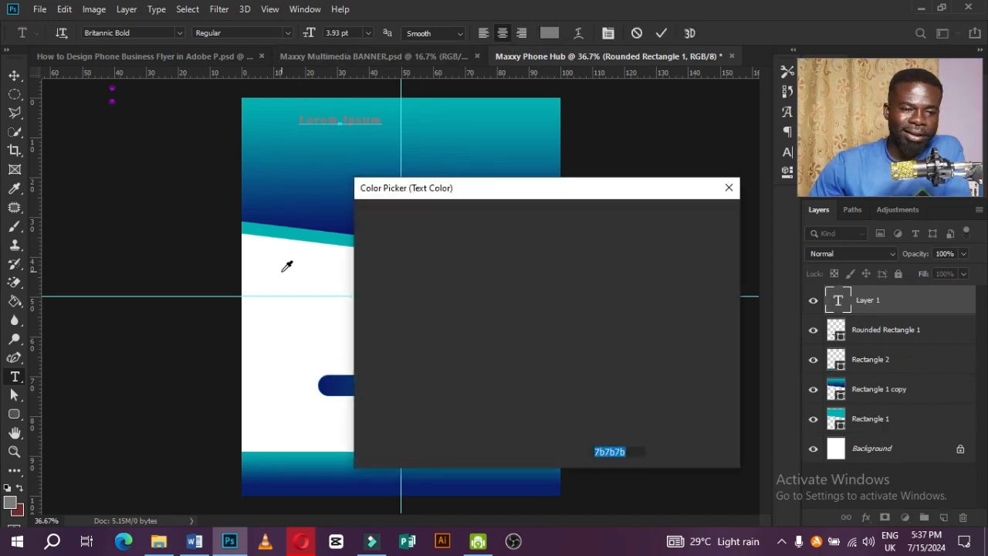
click(283, 269)
click(684, 219)
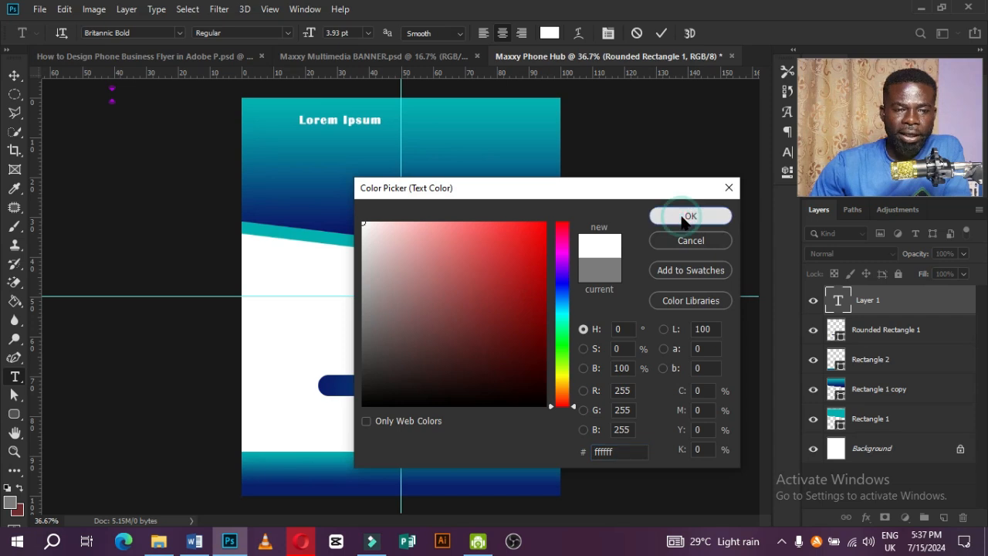
text(MAXXY)
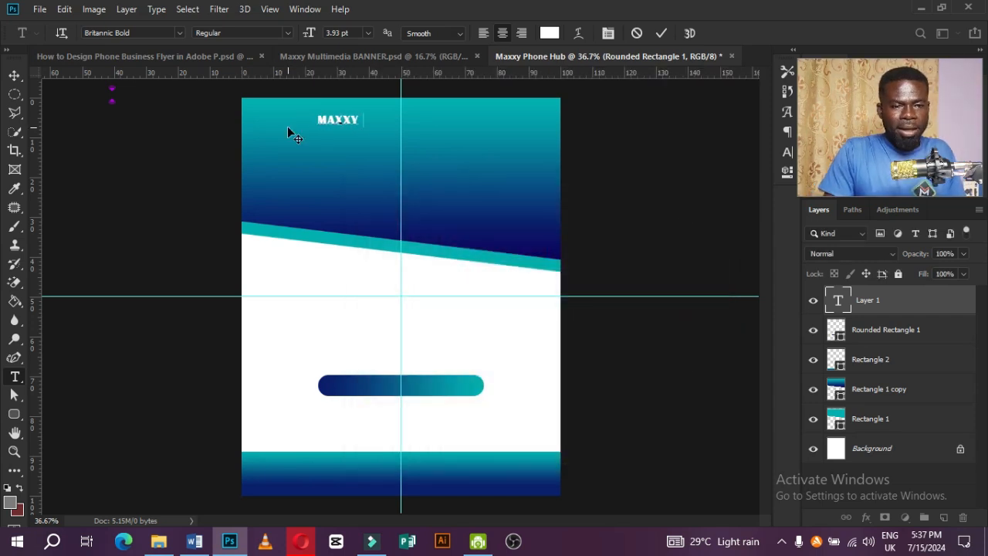
text( PHONE)
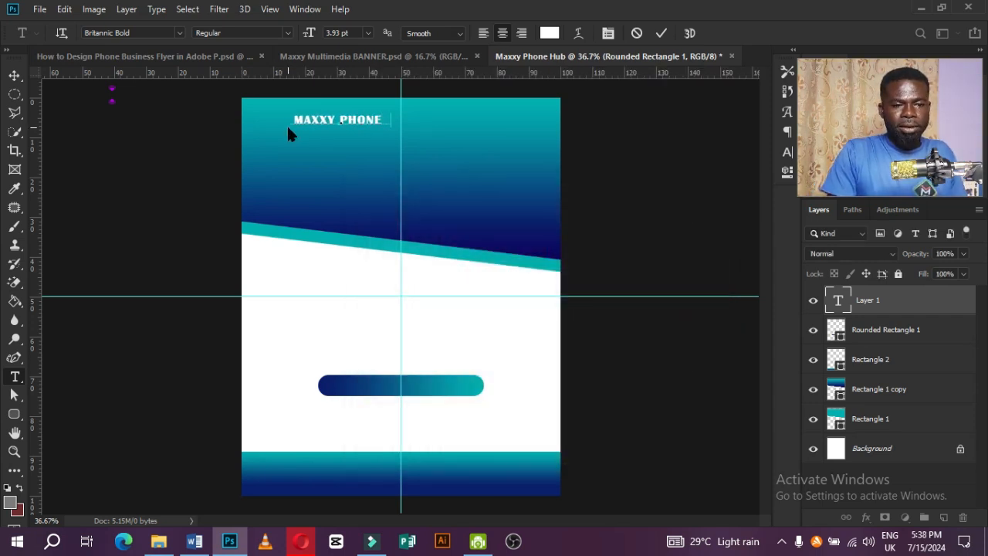
text( HUB)
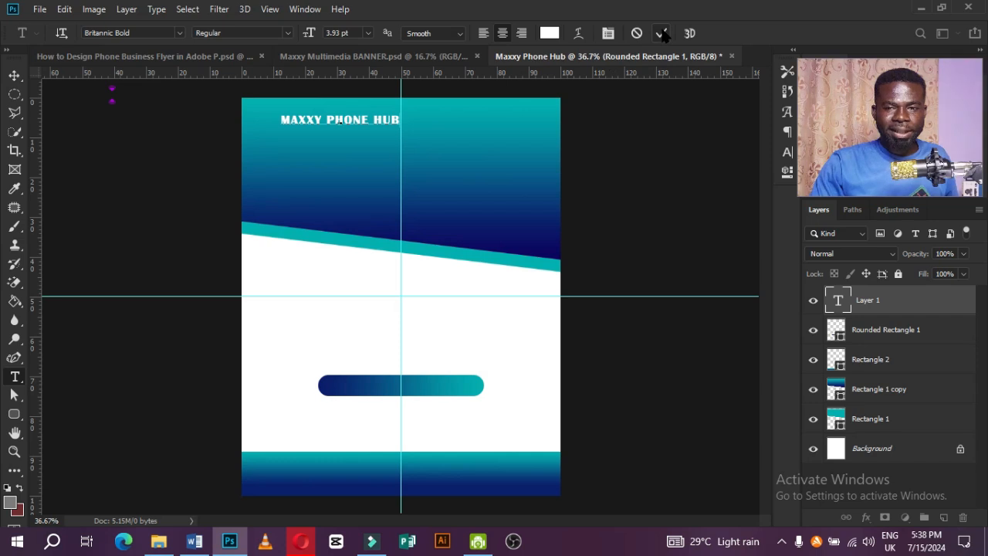
click(663, 34)
Scale the "MAXXY PHONE HUB" heading proportionally to about 206.7% so it spans most of the header's width.
click(19, 74)
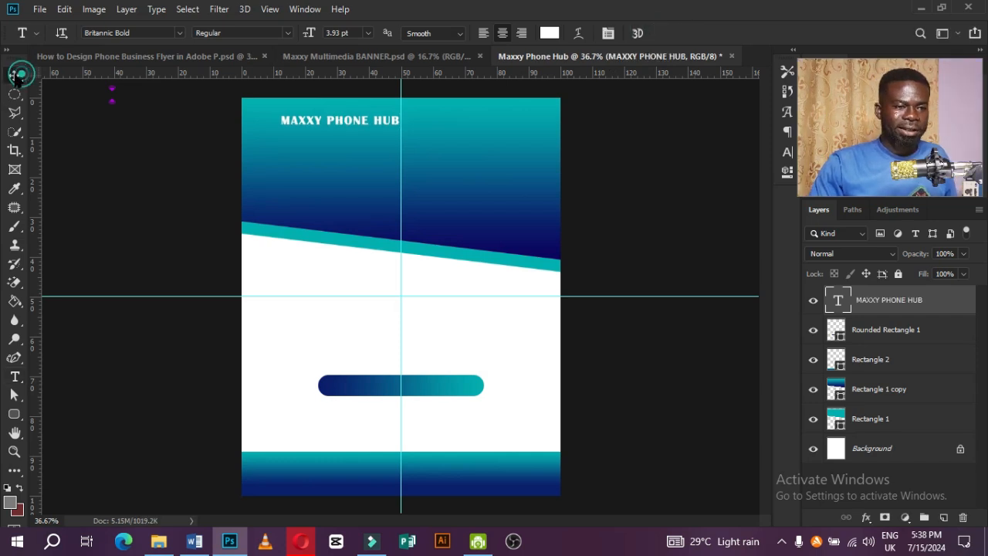
key(ctrl+t)
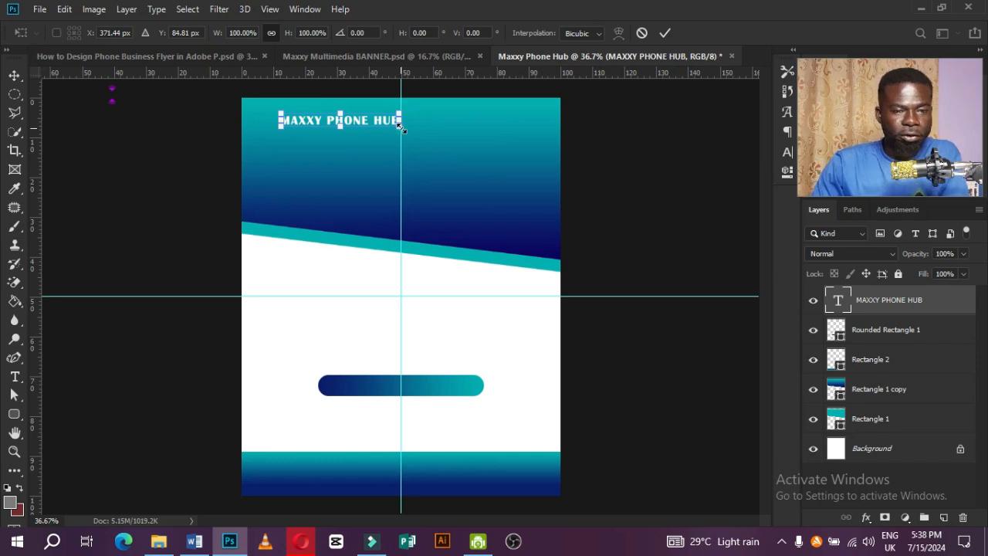
drag(400, 127, 523, 157)
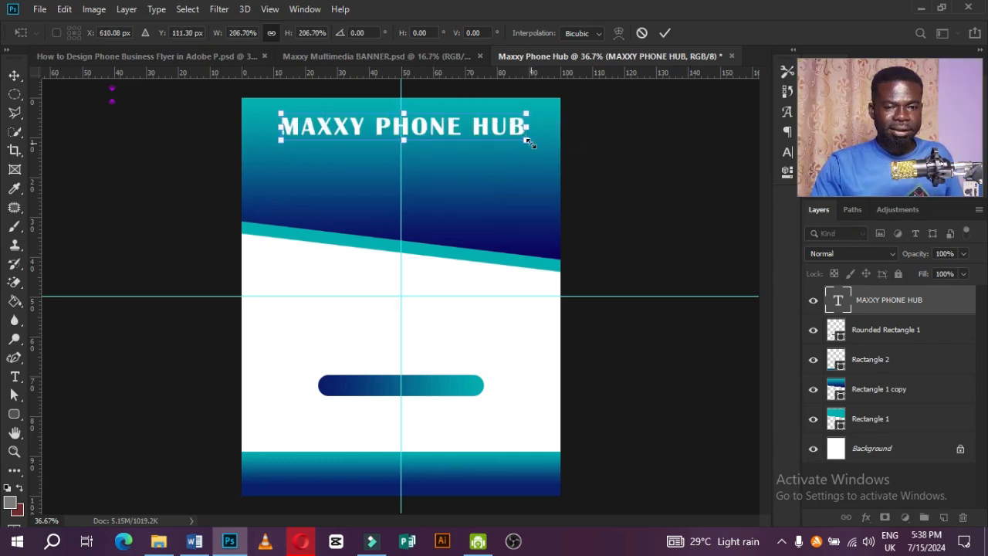
key(Return)
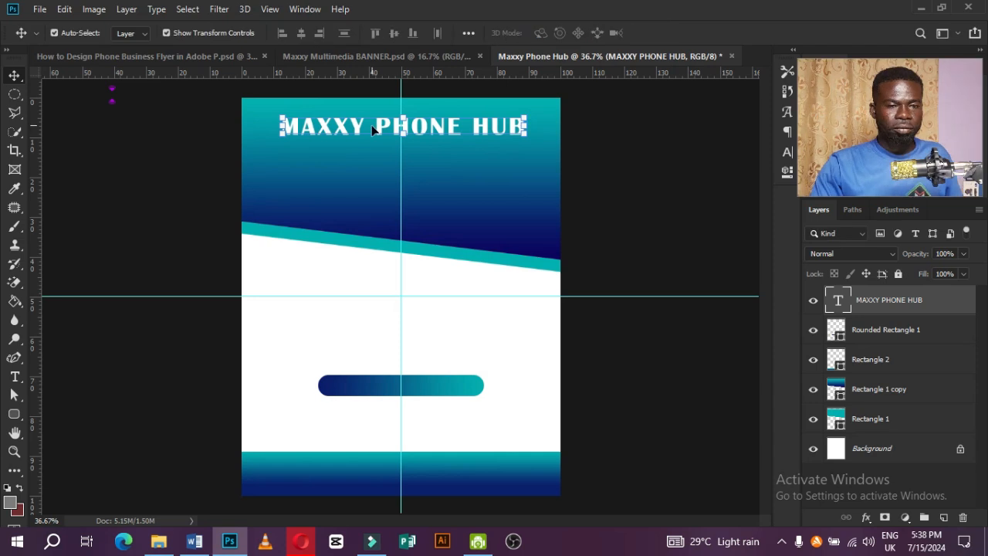
Nudge the heading slightly upward and add the white text "DEALERS IN AL KINDS OF PHONES AND ACCESSORIES" below it.
drag(356, 128, 357, 126)
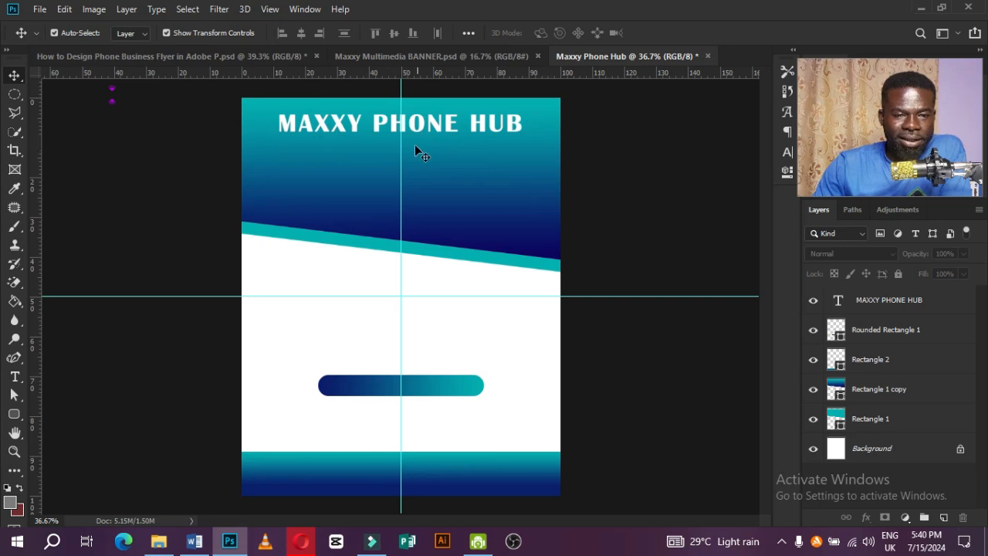
click(16, 376)
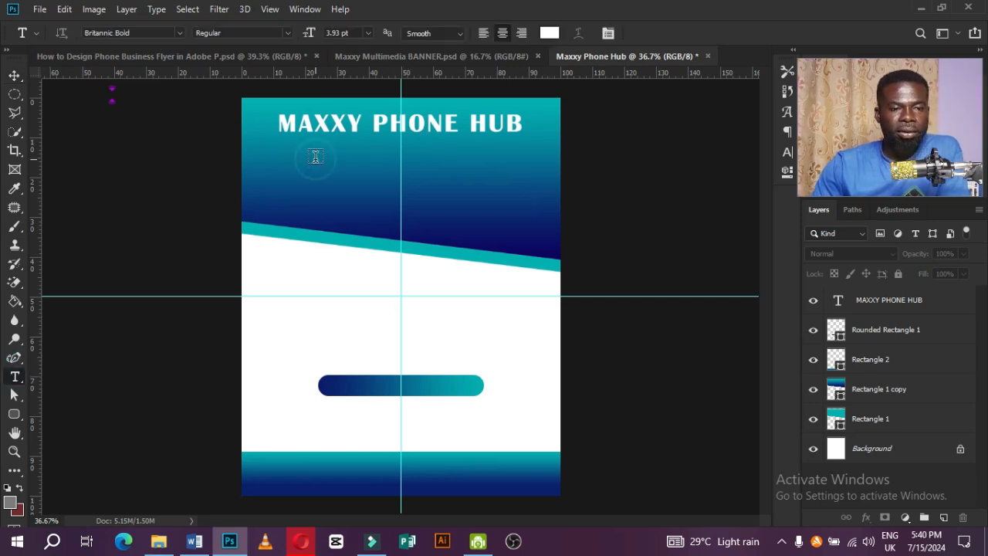
click(315, 157)
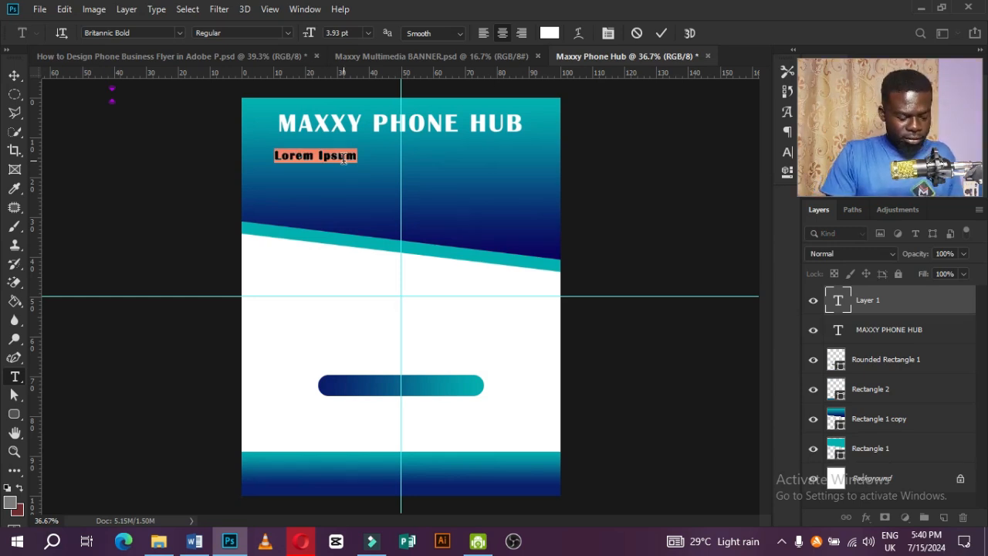
text(DEALE)
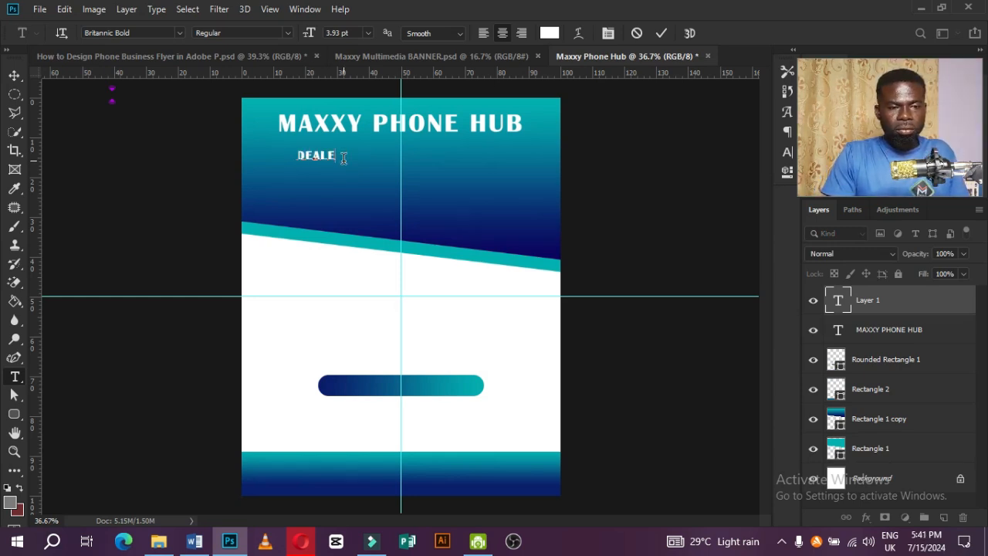
text(RS IN)
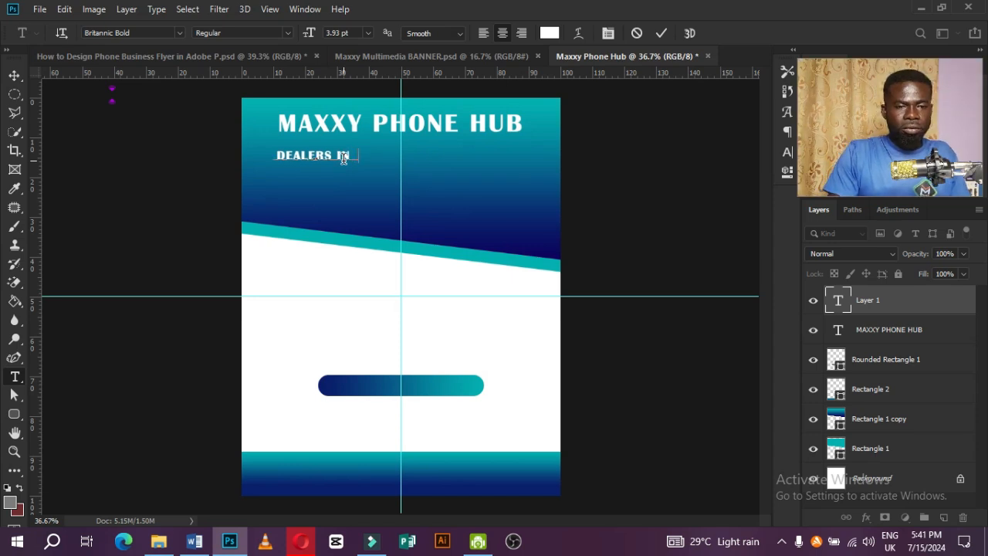
text( ALL KIN)
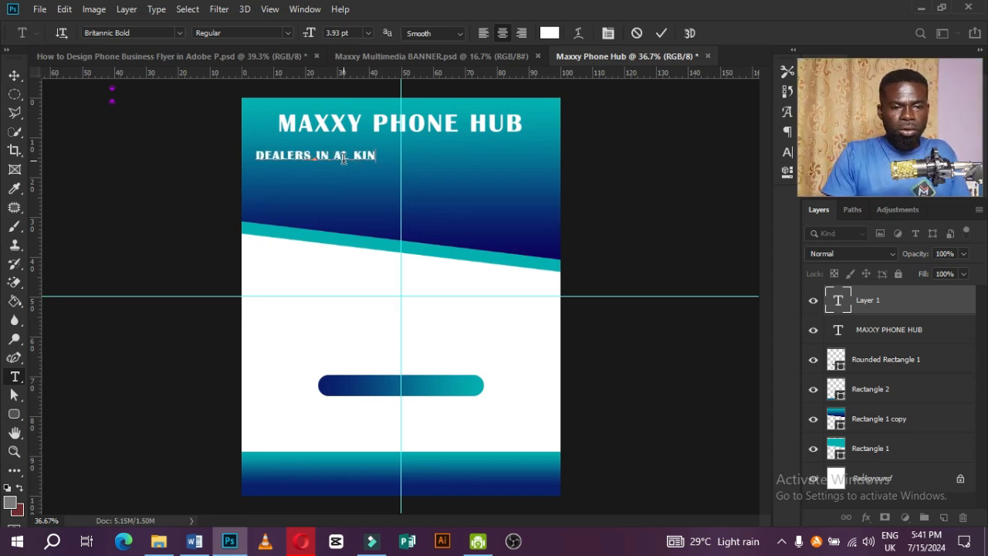
text(DS OF )
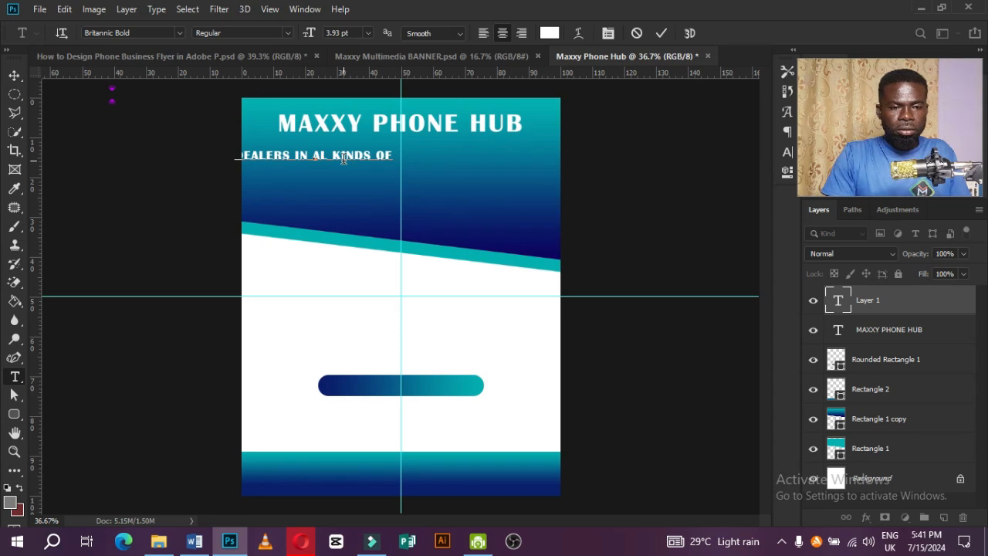
text(PHONES)
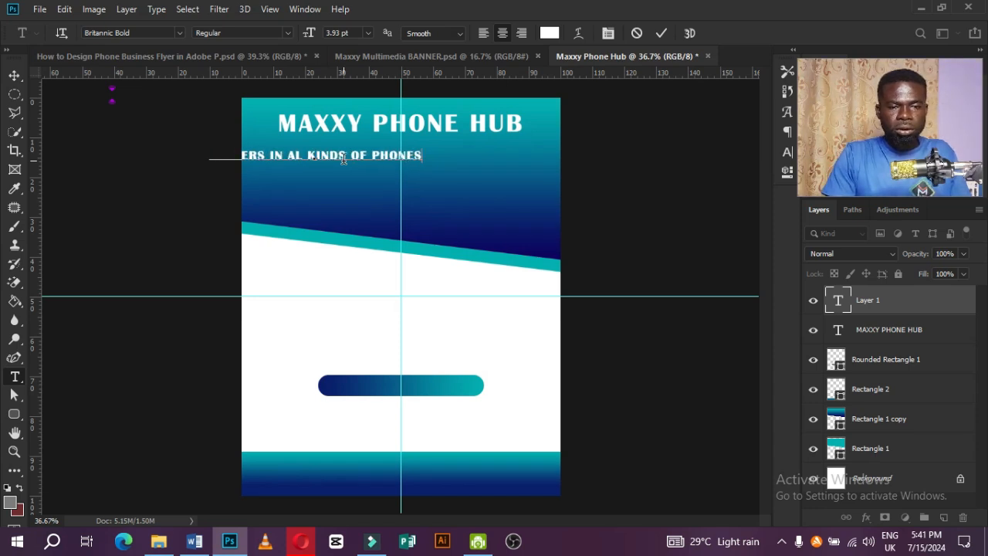
text( AND A)
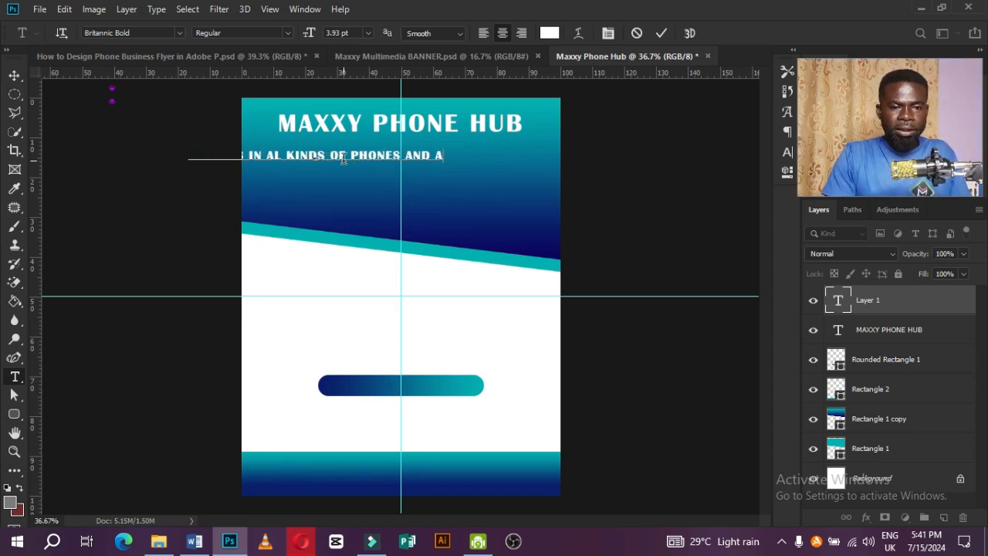
text(CCESSORIES)
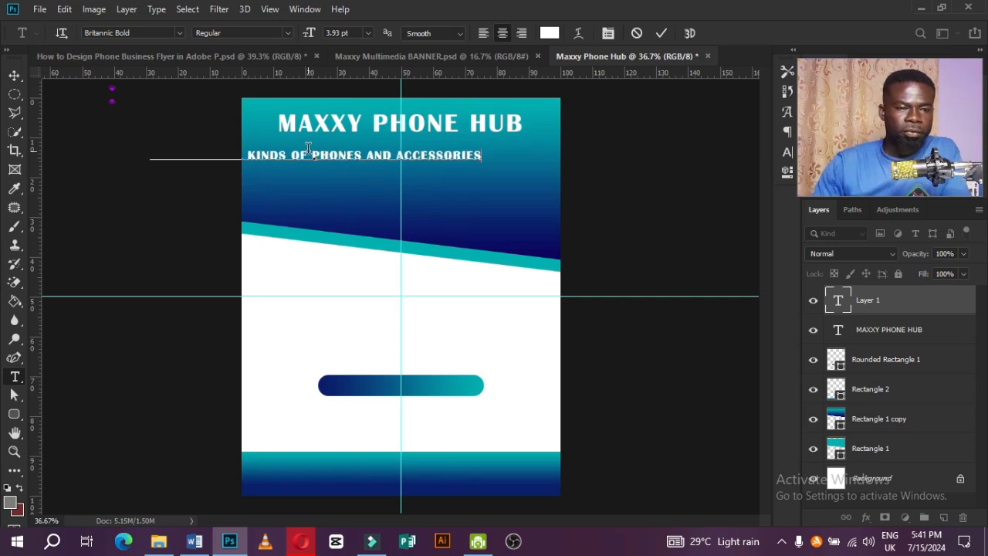
click(661, 32)
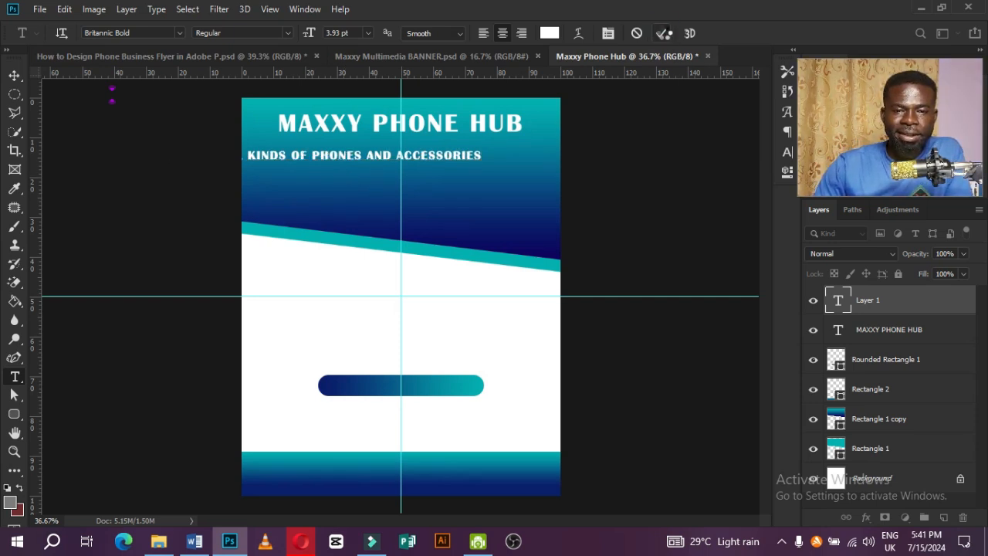
Centre the "DEALERS IN AL KINDS..." tagline horizontally on the canvas and deselect.
click(15, 77)
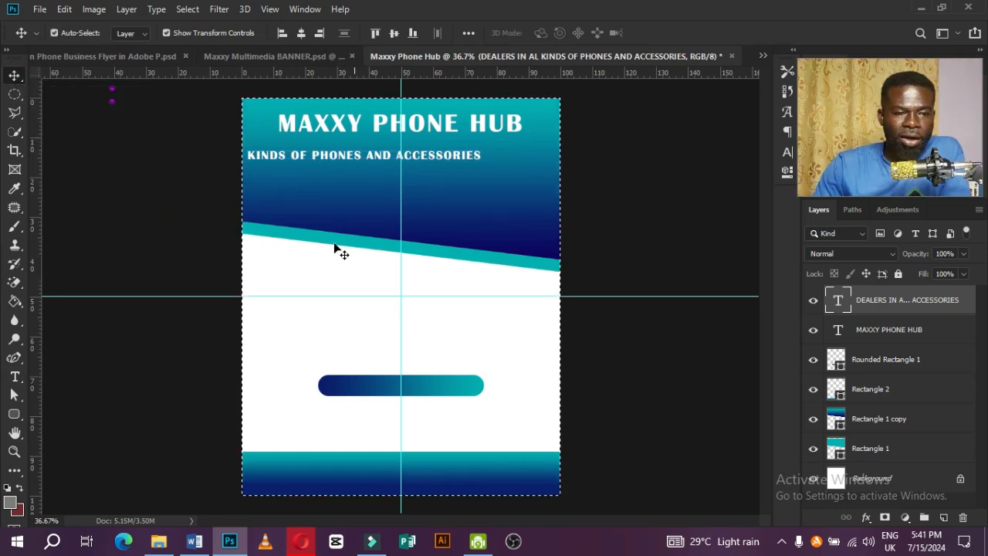
click(301, 35)
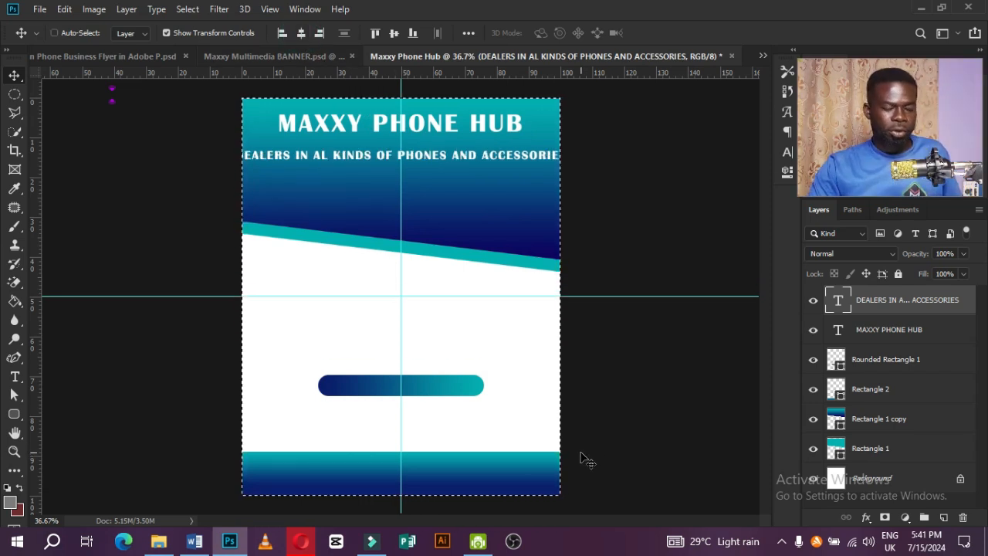
key(ctrl+d)
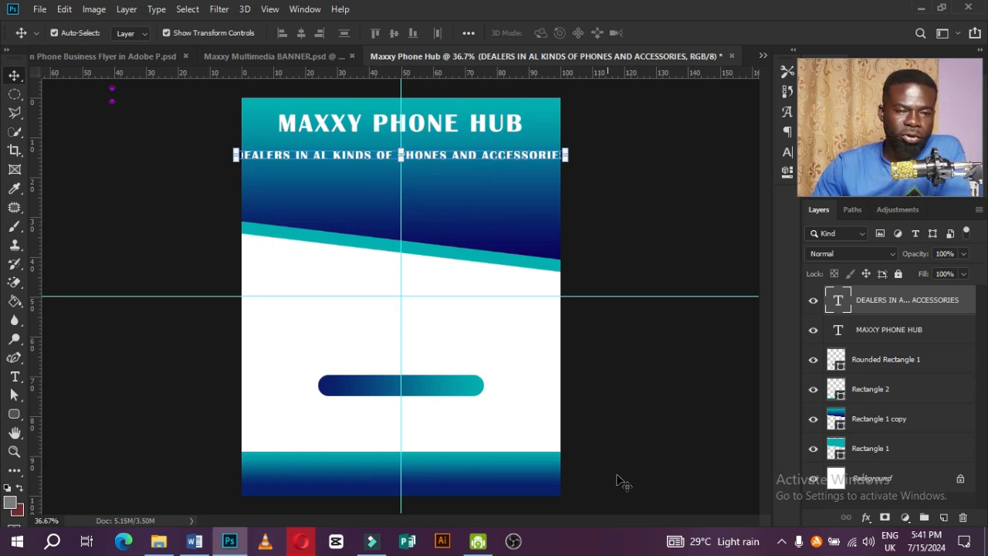
key(ctrl+a)
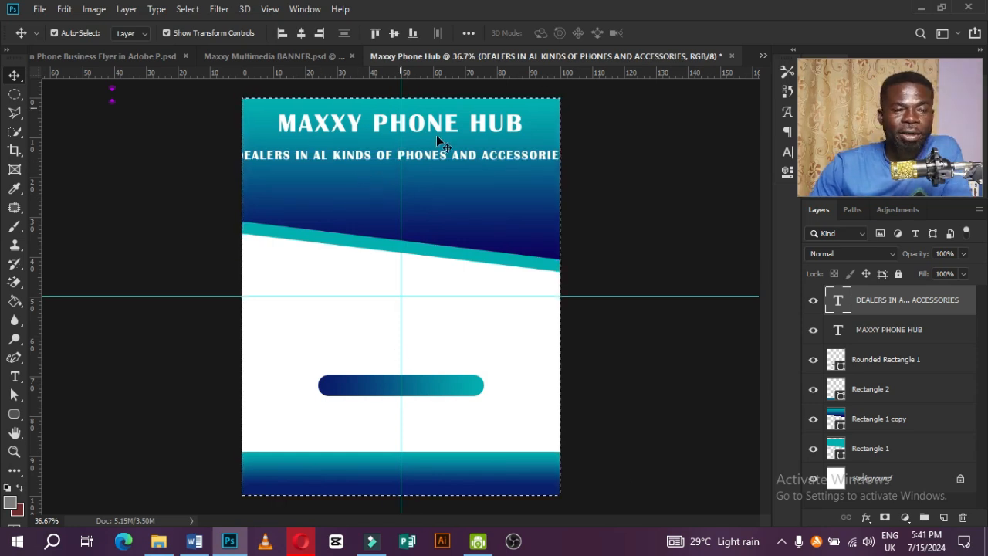
click(193, 11)
click(230, 45)
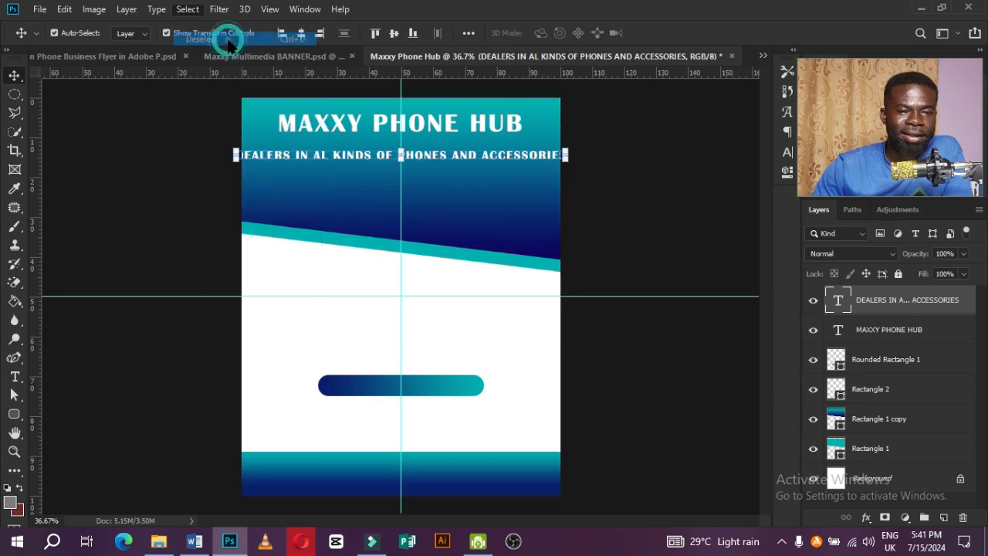
Try a tracking of -40 on the tagline, settle on 0, and underline the text.
scroll(293, 152, up, 1)
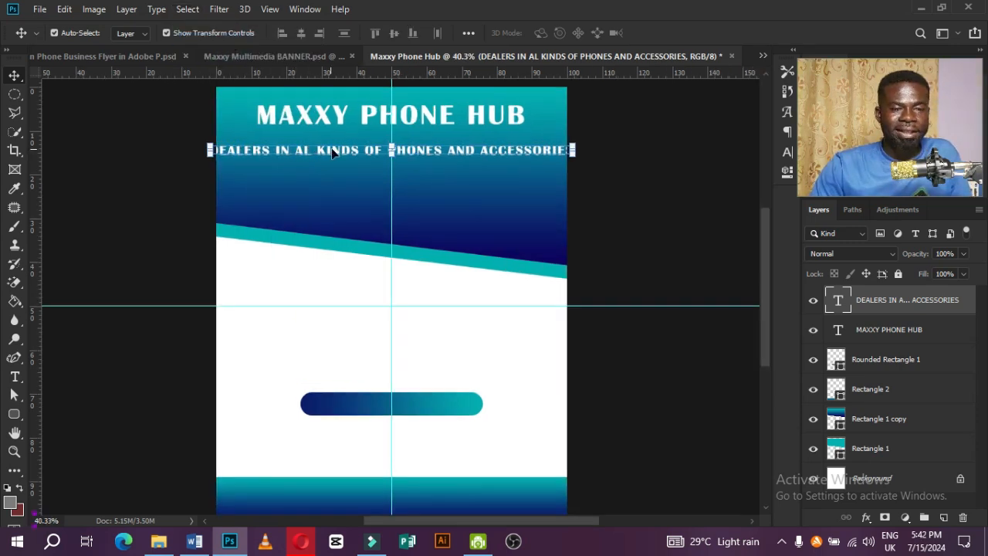
click(15, 377)
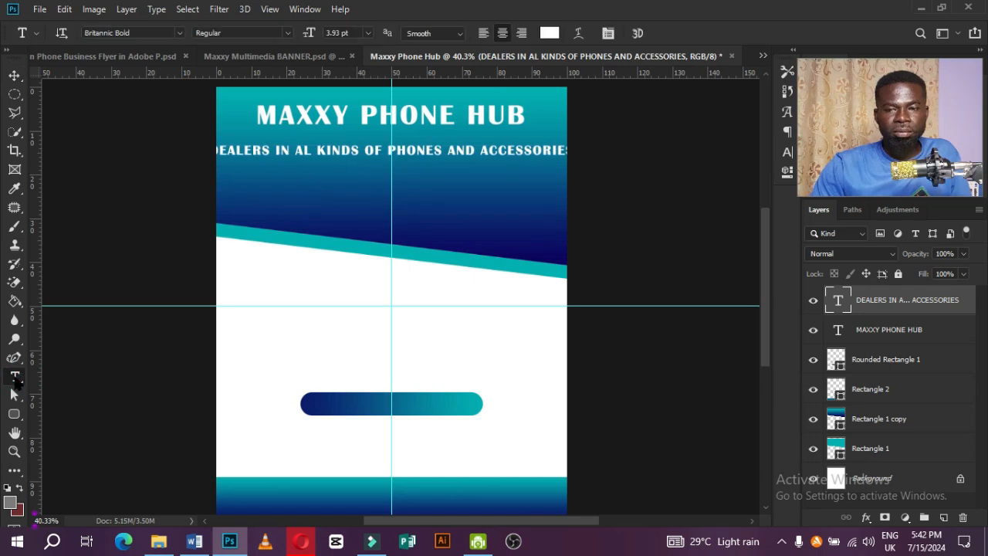
click(787, 152)
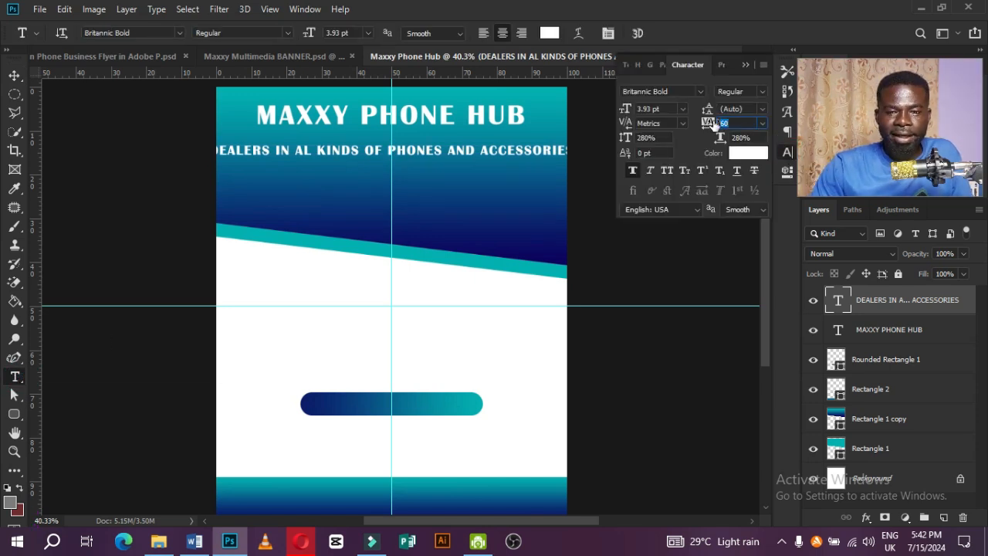
click(728, 121)
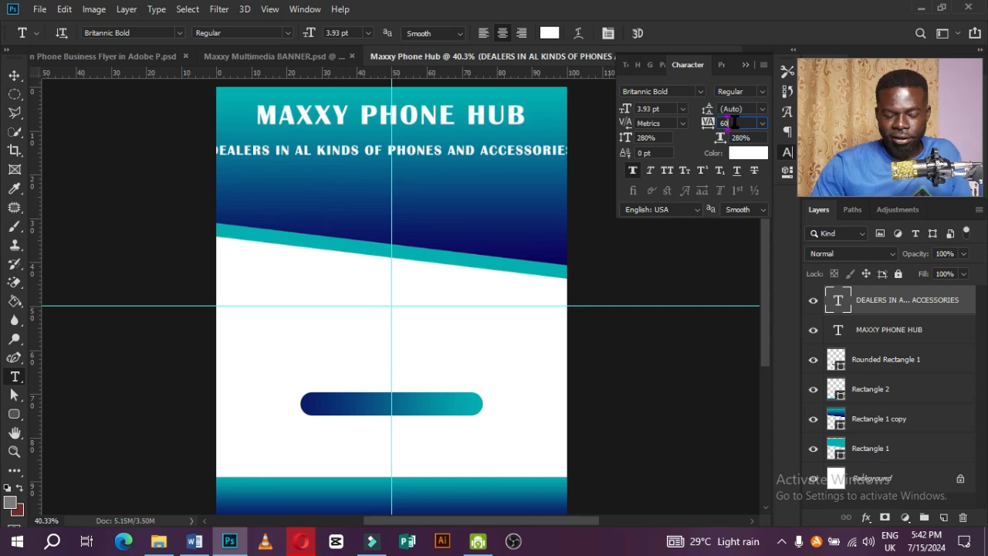
key(BackSpace)
text(4)
text(-40)
key(Return)
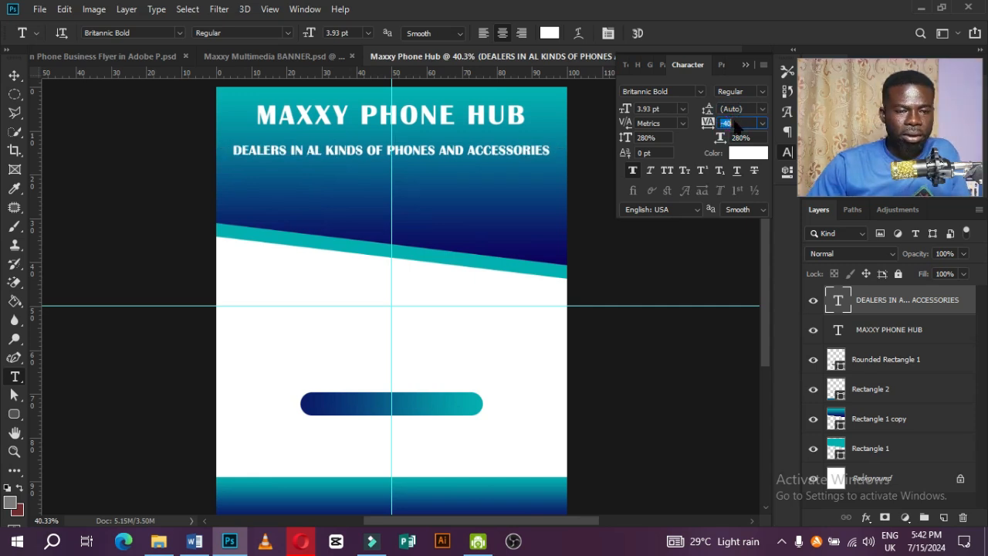
key(Down)
text(0)
key(Return)
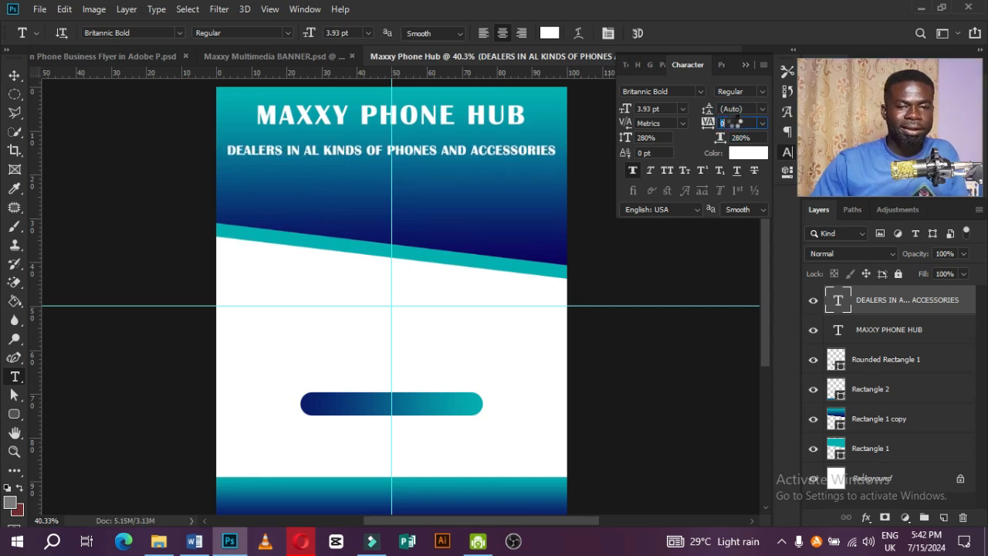
click(737, 171)
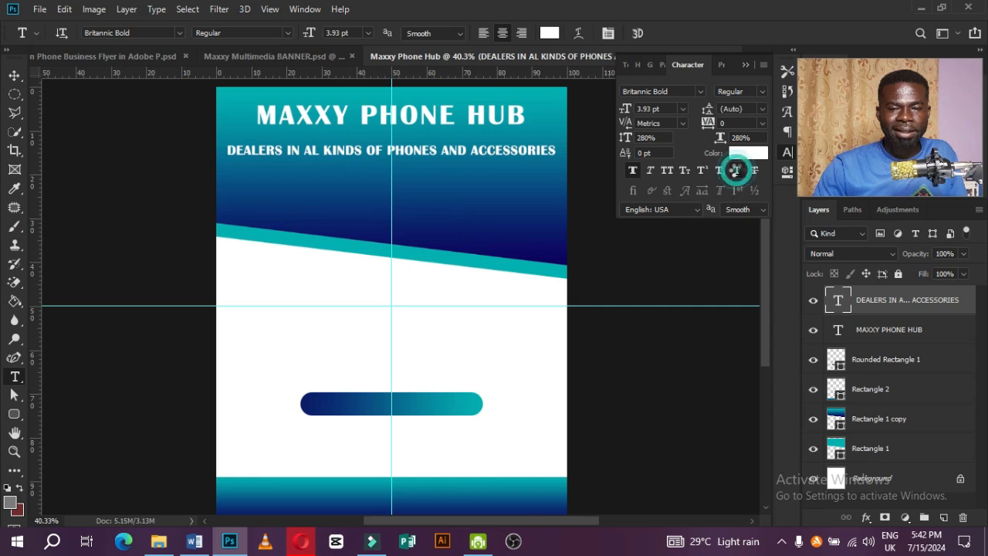
Nudge the underlined tagline up until it sits directly beneath the "MAXXY PHONE HUB" heading.
key(v)
key(shift+Up)
key(shift+Up)
key(shift+Up)
key(shift+Up)
key(shift+Up)
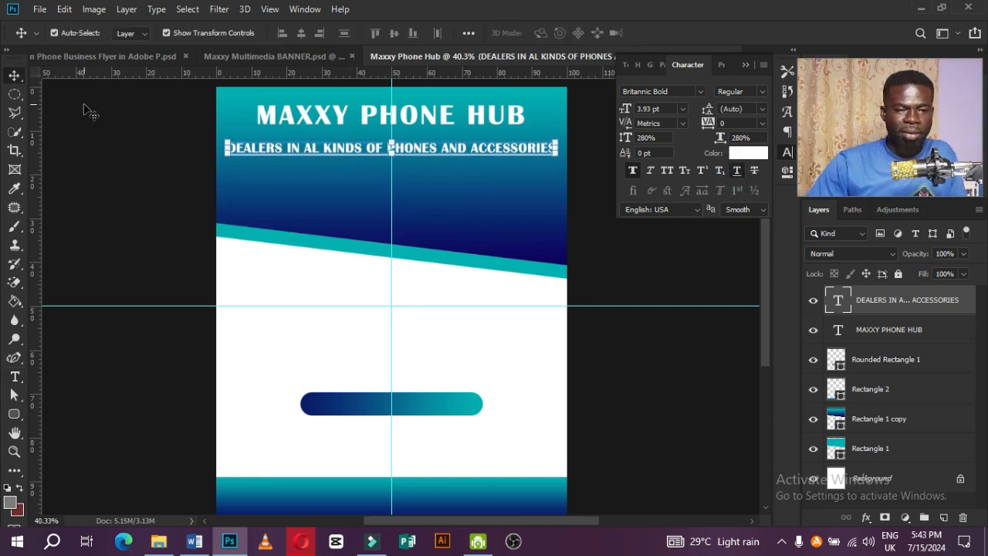
key(shift+Up)
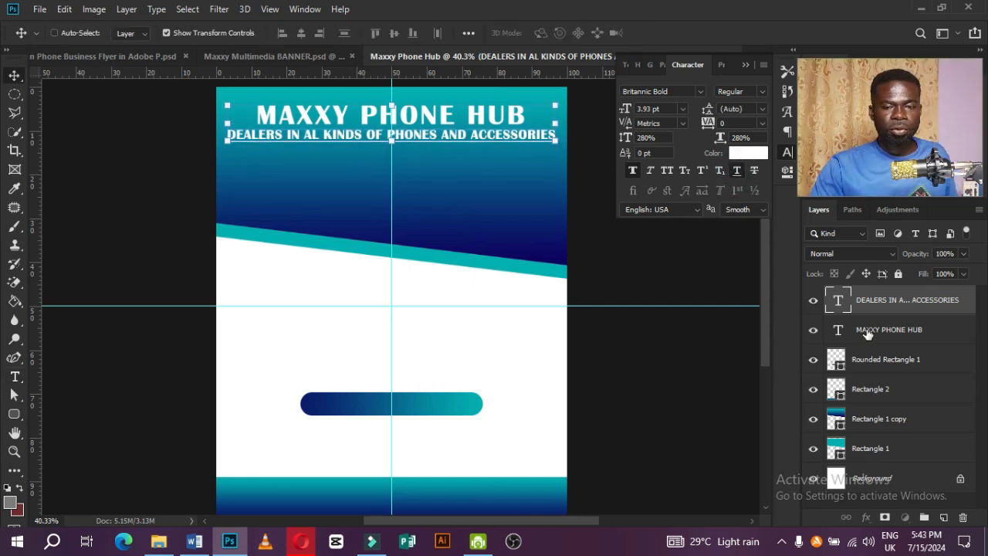
Scale the heading and the tagline together proportionally to 87.10%.
shift+click(887, 330)
drag(226, 141, 269, 136)
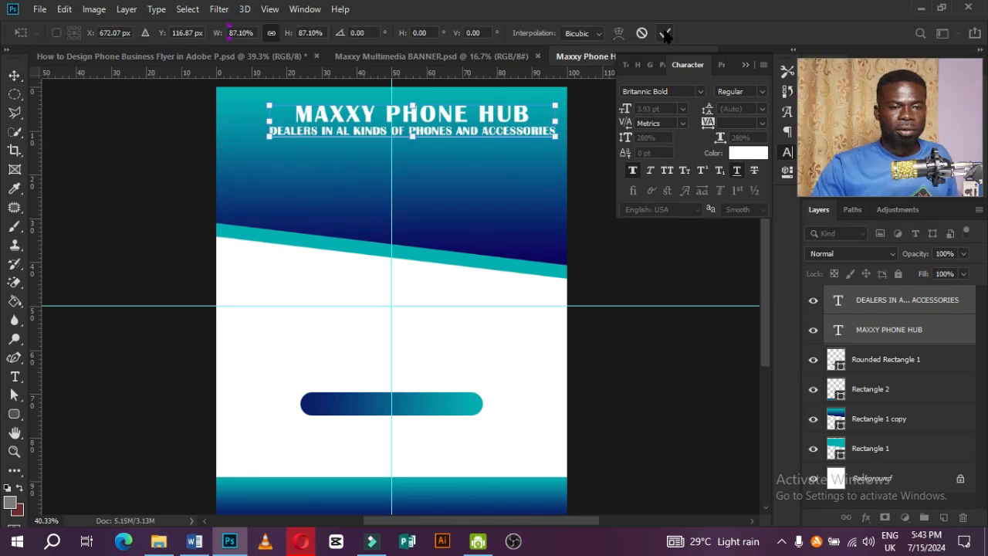
click(664, 33)
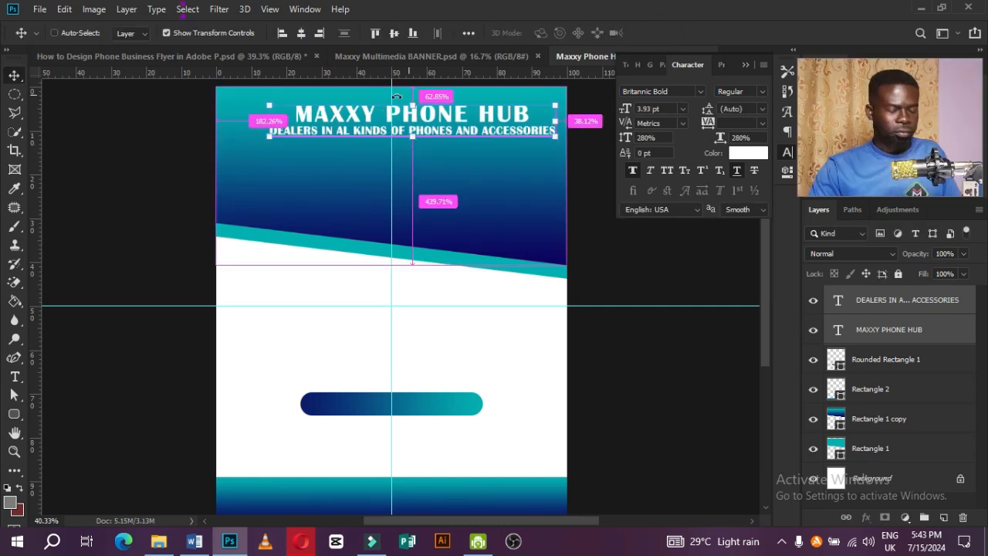
Centre the heading and tagline together horizontally on the canvas, then clear the selection and collapse the open properties.
key(ctrl+a)
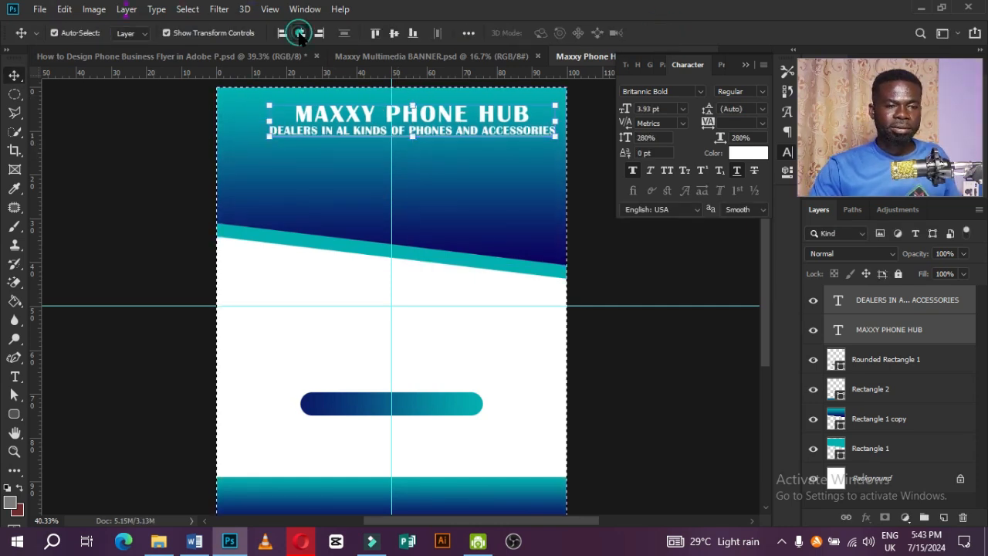
click(301, 33)
key(ctrl+d)
click(587, 116)
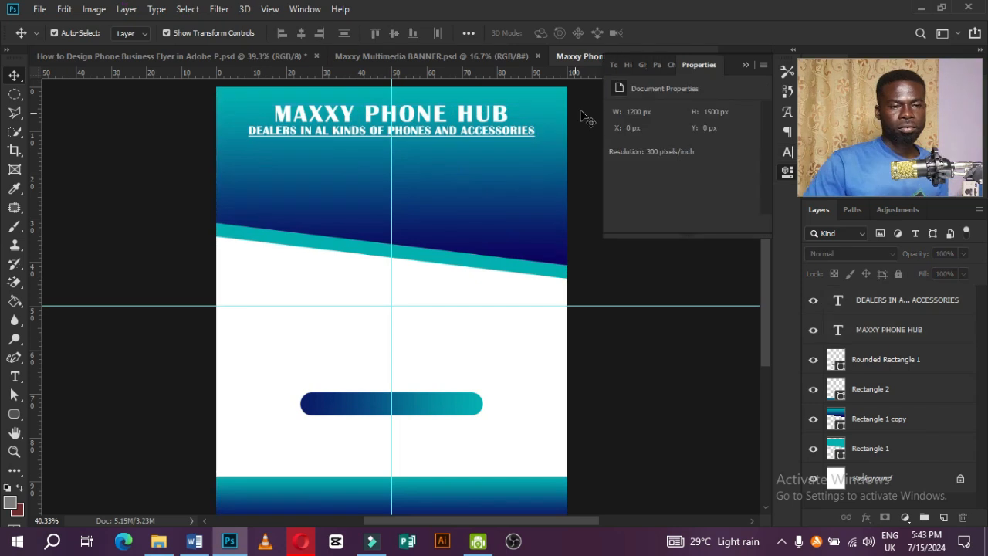
click(745, 64)
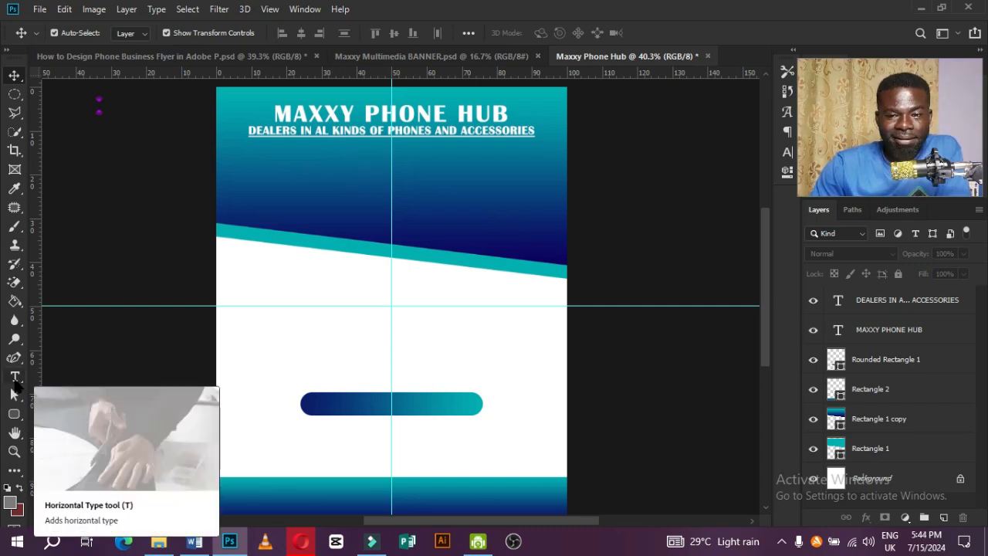
Check the heading's wording in the finished reference flyer and change the new flyer's heading to "MAXXY PHONES HUB".
click(351, 121)
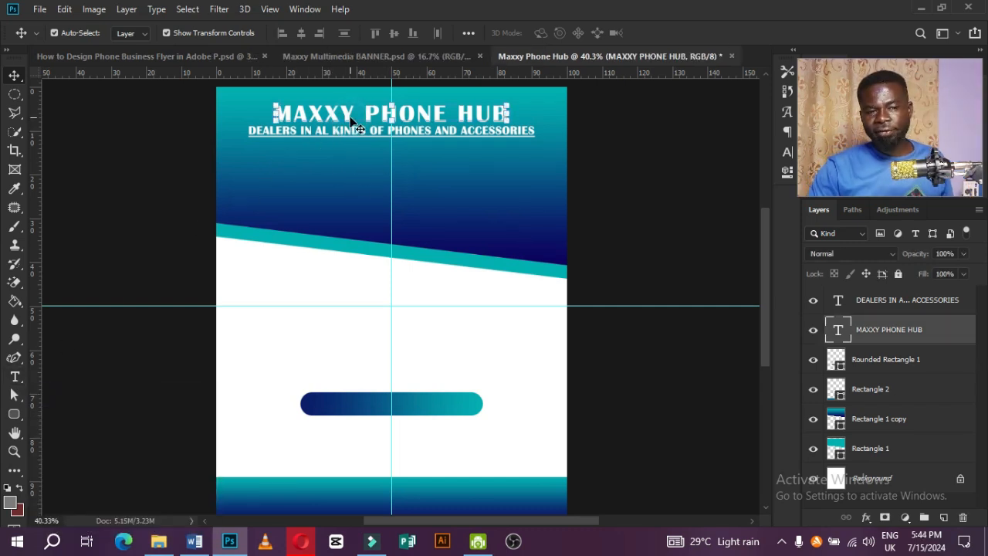
click(364, 416)
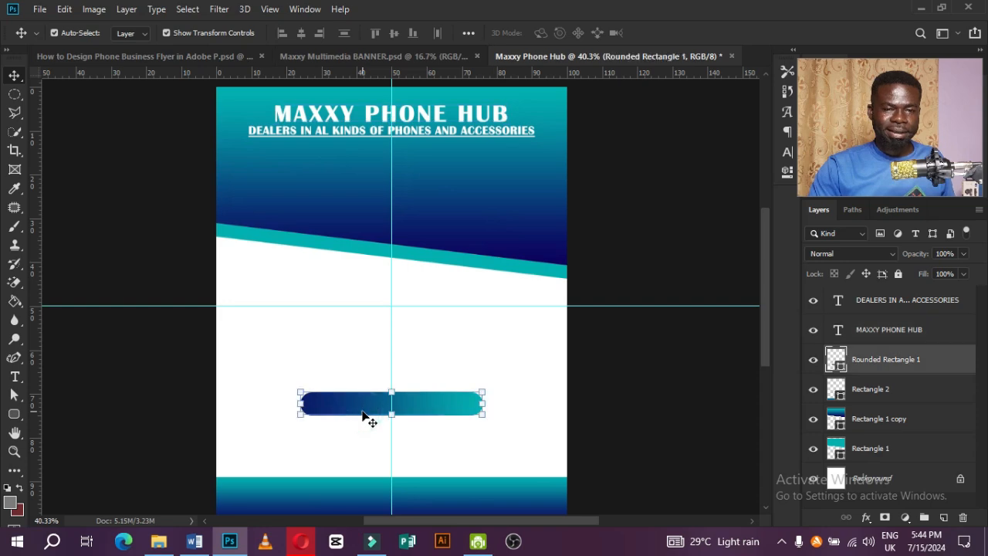
key(ctrl+Tab)
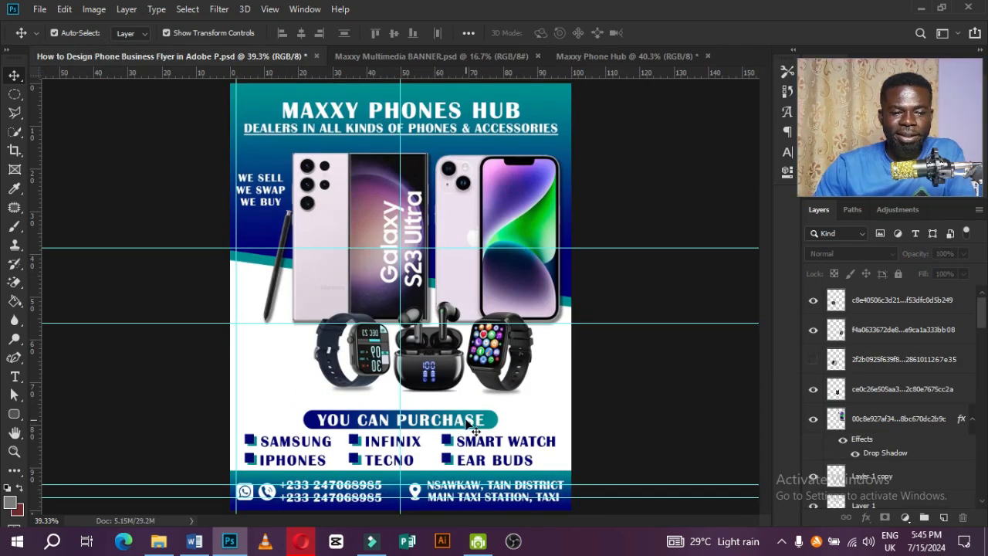
key(ctrl+shift+Tab)
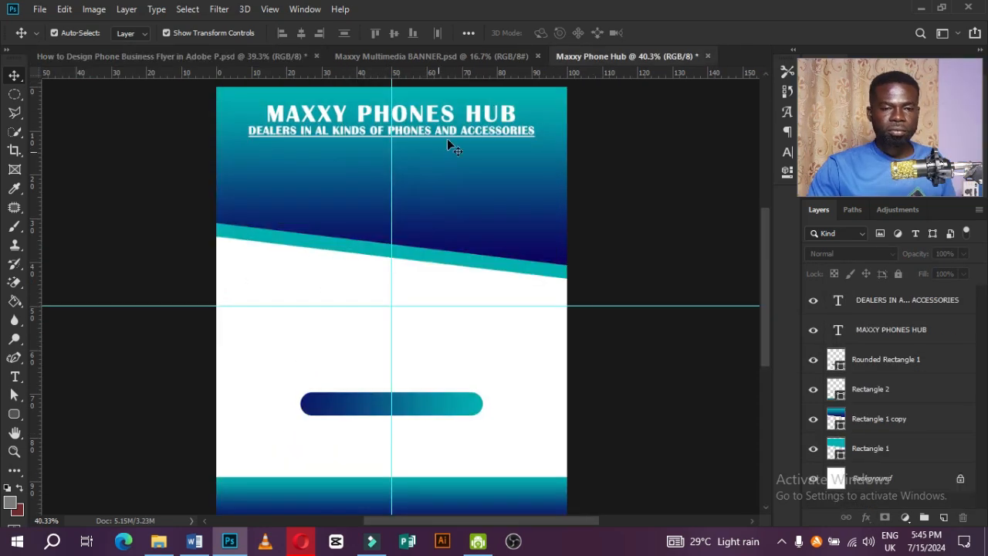
click(481, 116)
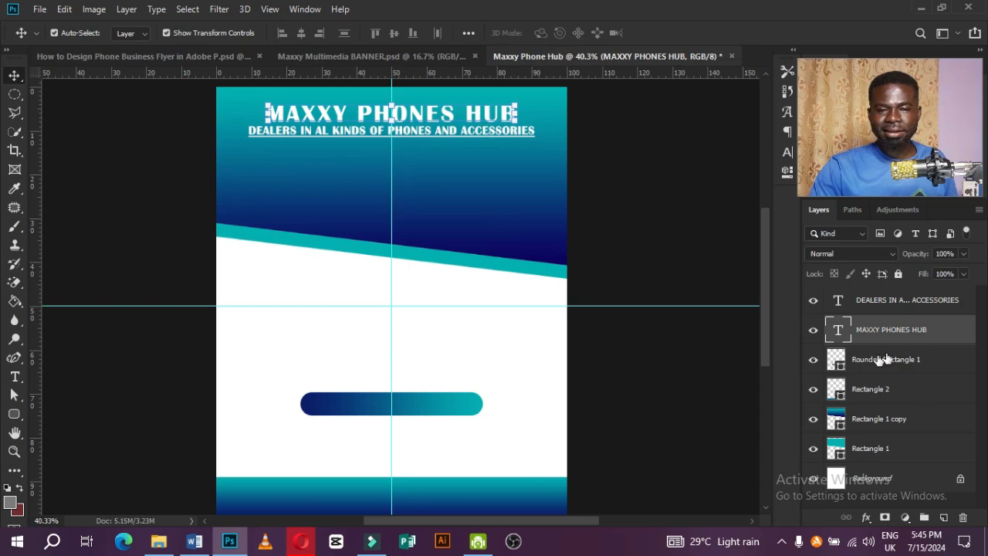
Duplicate the "MAXXY PHONES HUB" heading layer in place and put another copy of it over the rounded gradient bar.
right_click(944, 332)
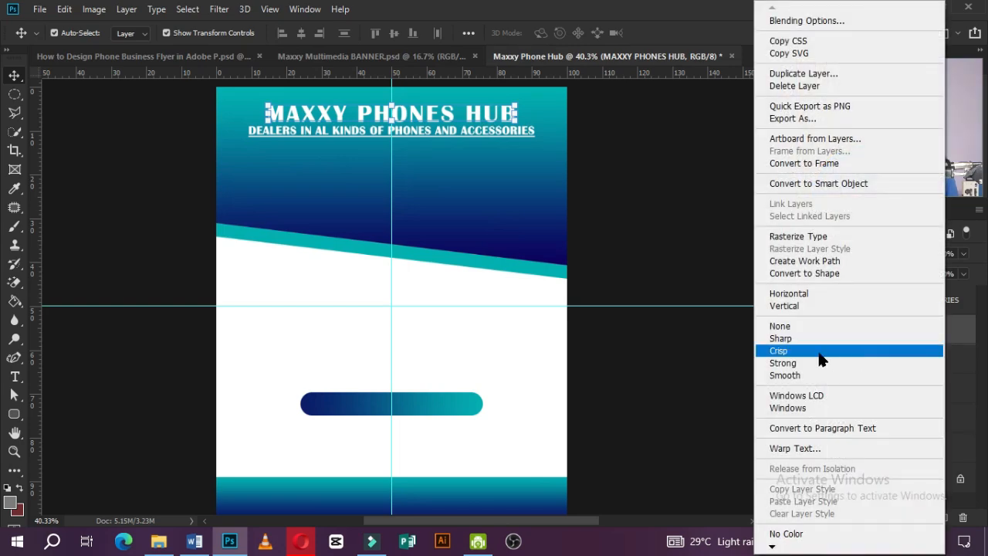
click(822, 74)
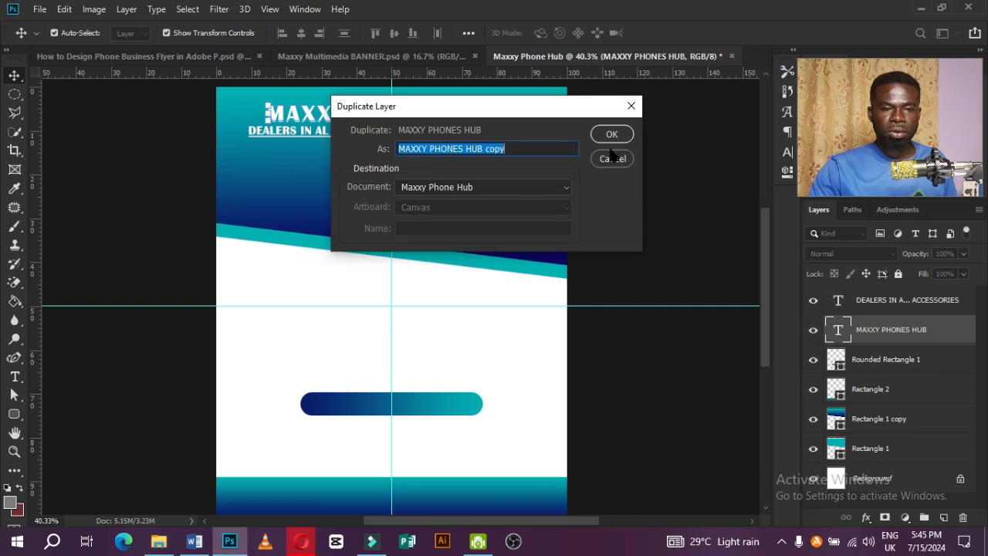
click(616, 134)
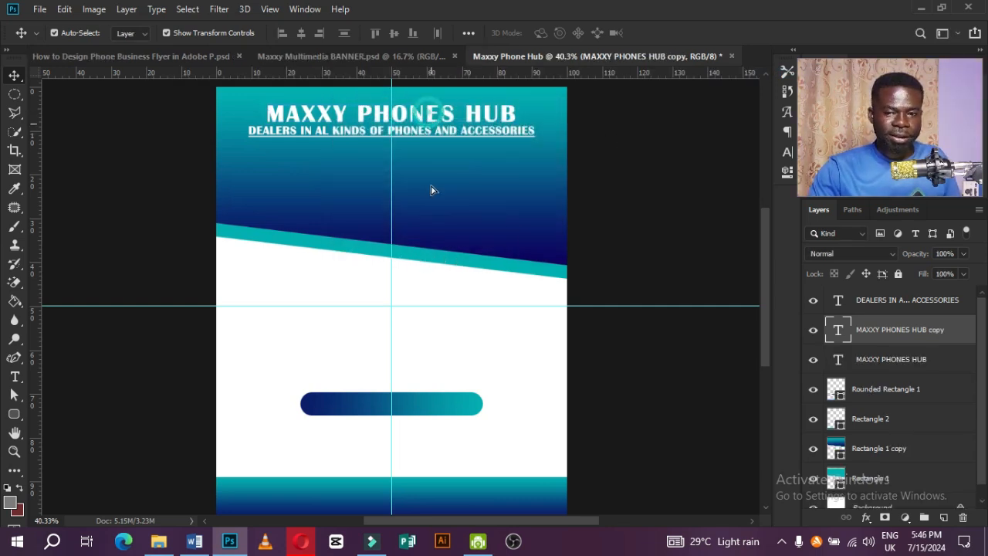
drag(430, 116, 397, 403)
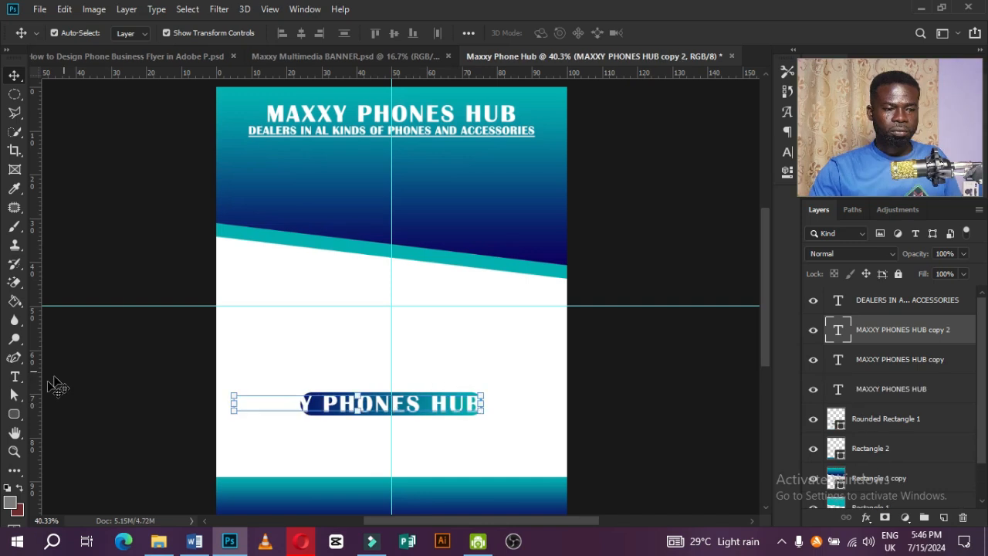
Replace the wording of the heading copy on the rounded bar with "YOU CAN PURCHASE".
click(15, 377)
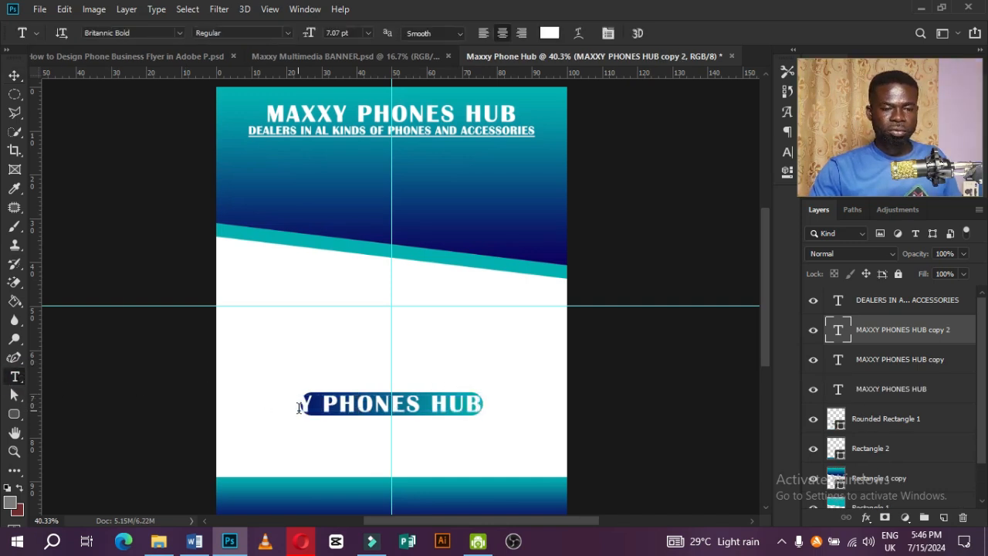
click(336, 400)
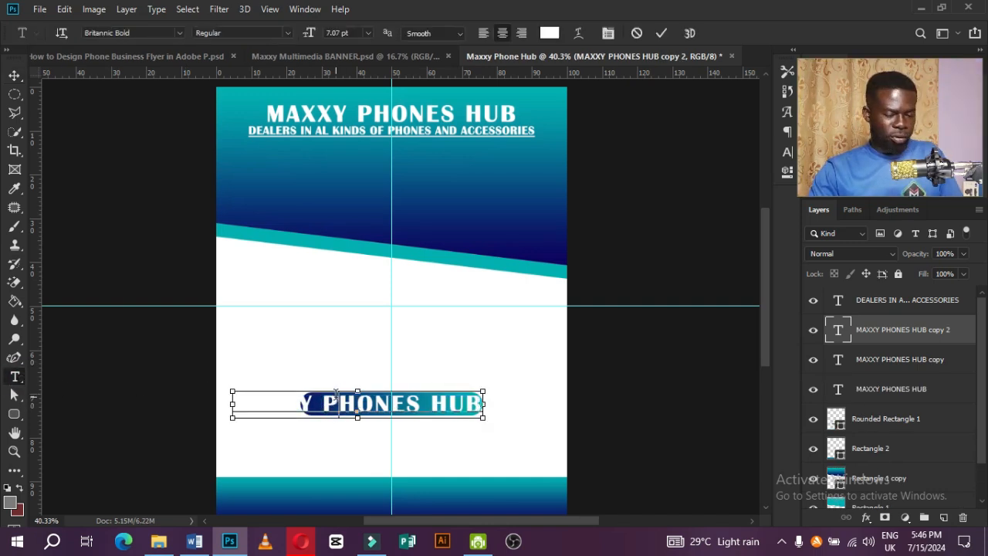
key(ctrl+a)
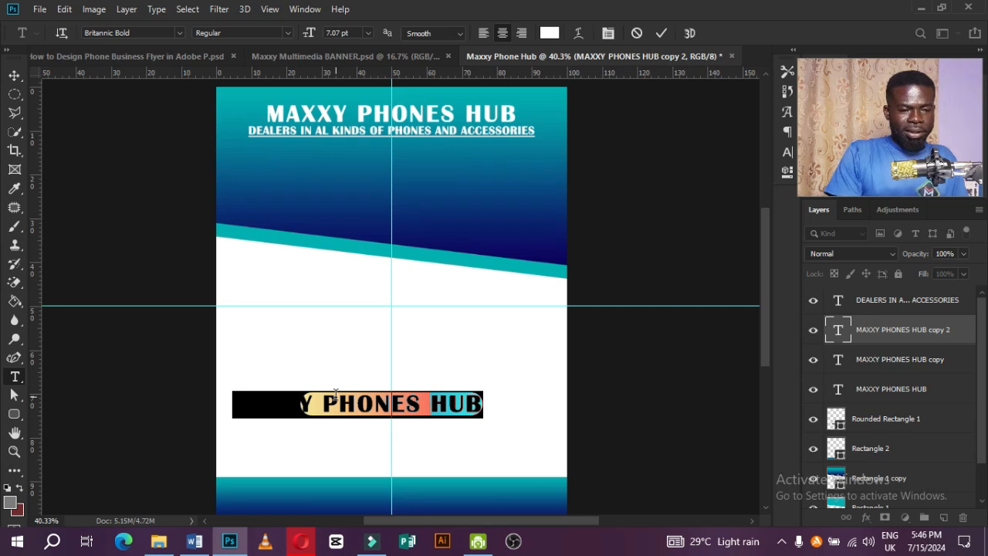
text(YOU )
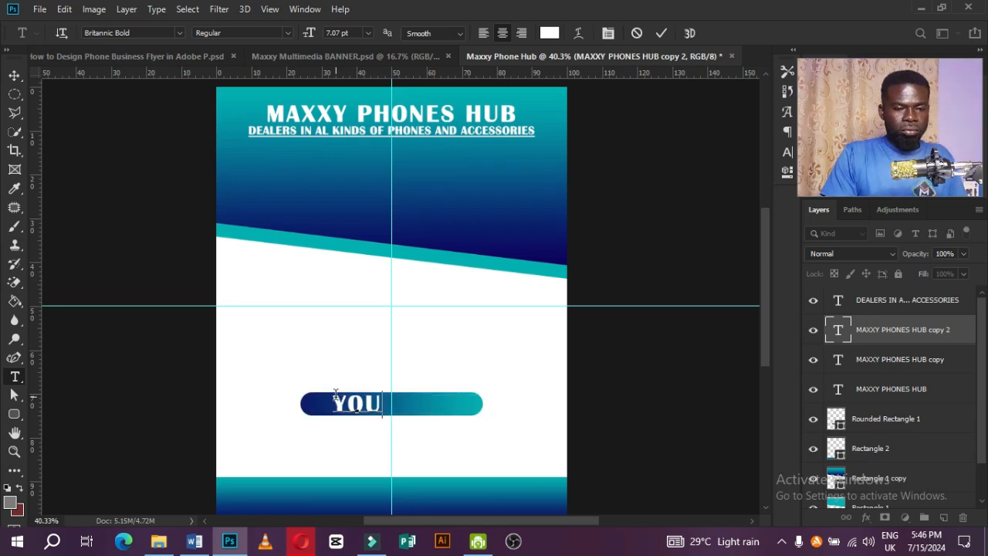
text(CAN)
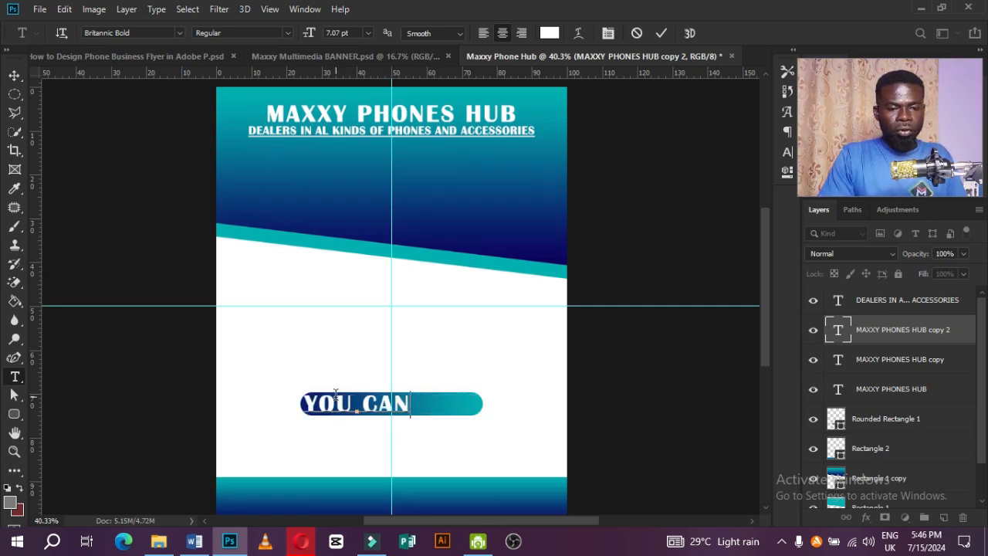
text(  PURU)
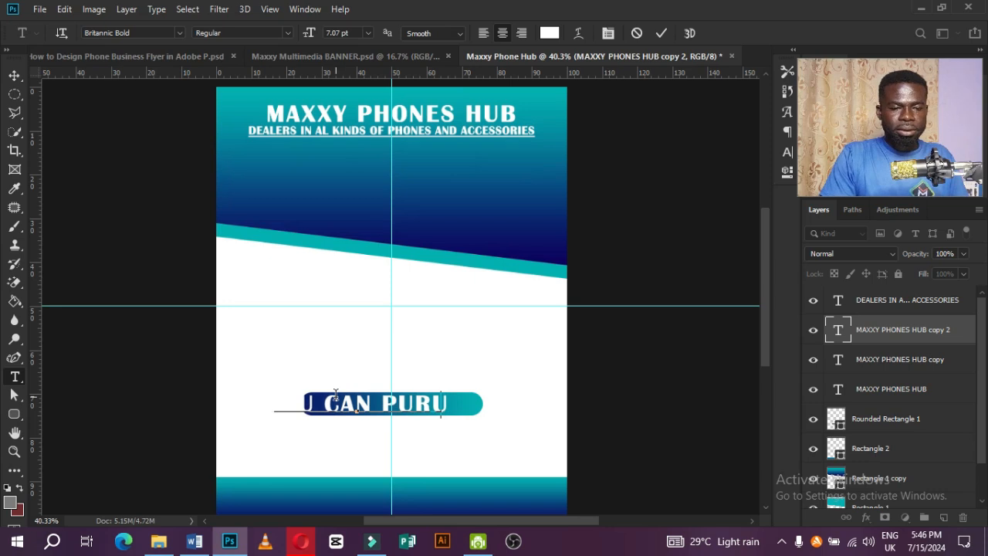
key(BackSpace)
text(CHASE)
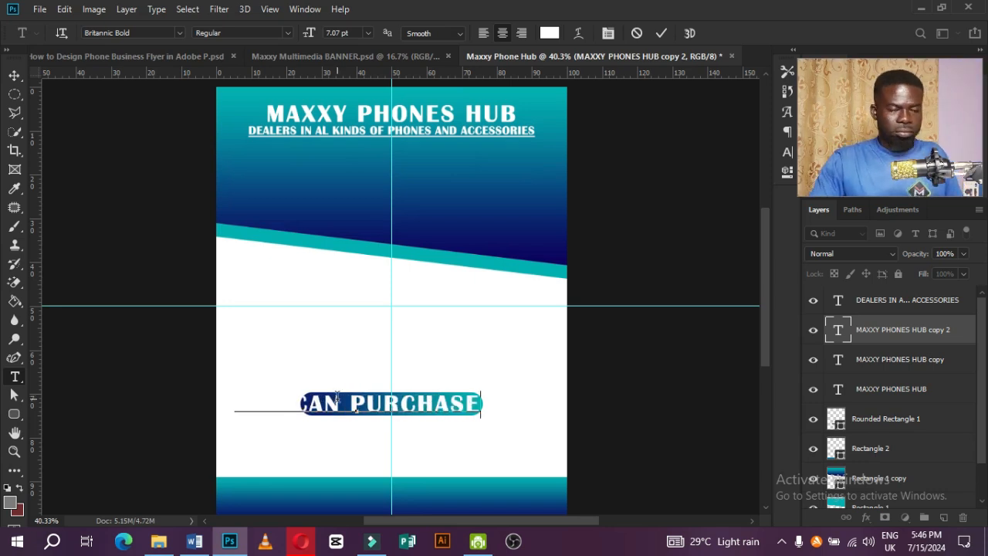
Set the font size of the whole "YOU CAN PURCHASE" text to 6 pt and commit the text edit.
key(ctrl+a)
key(ctrl+t)
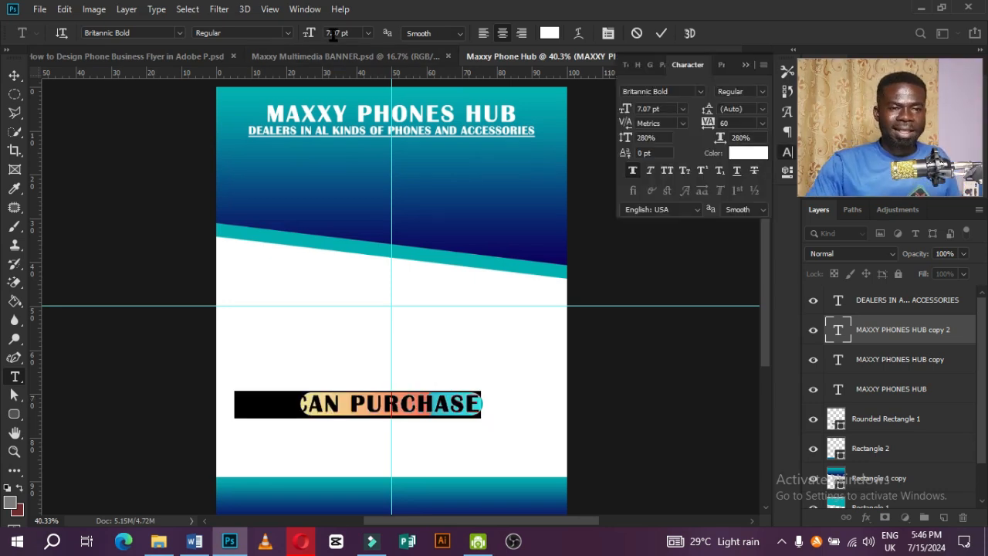
click(368, 34)
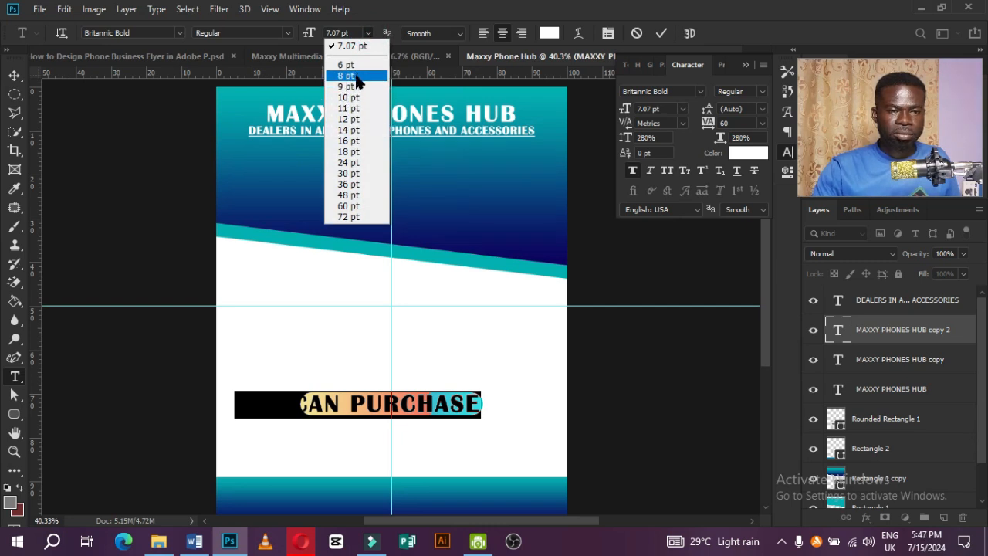
click(345, 67)
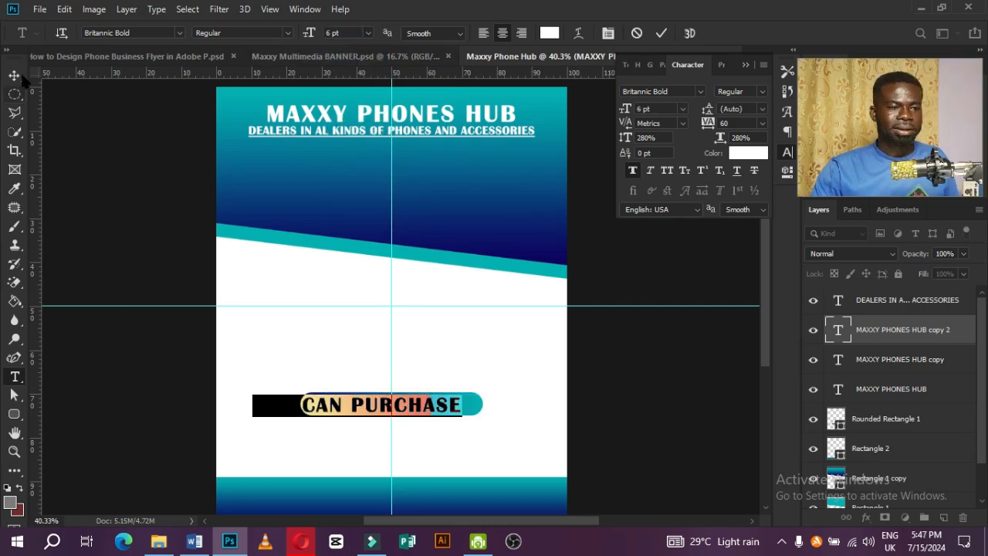
click(661, 34)
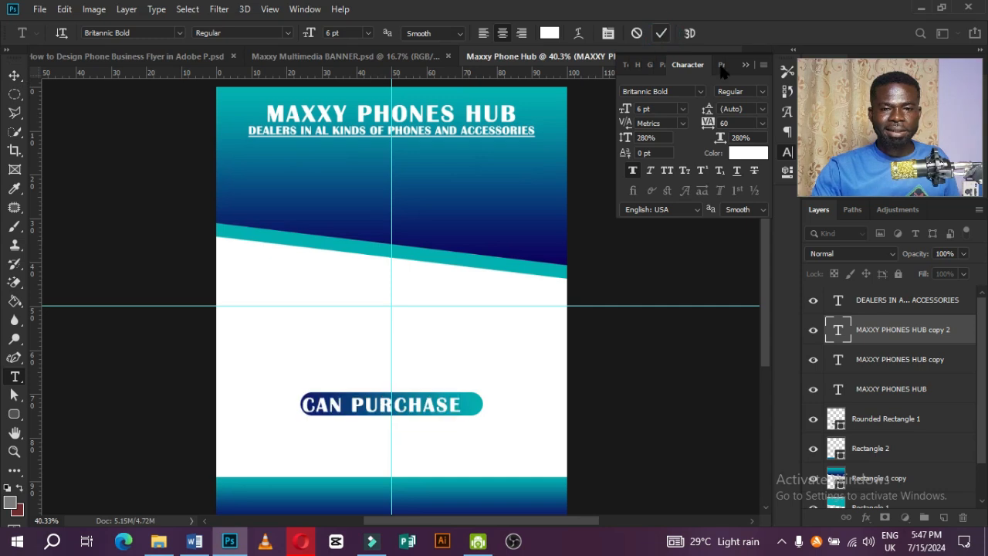
Centre the "YOU CAN PURCHASE" text horizontally on the whole canvas, then clear the selection.
click(14, 75)
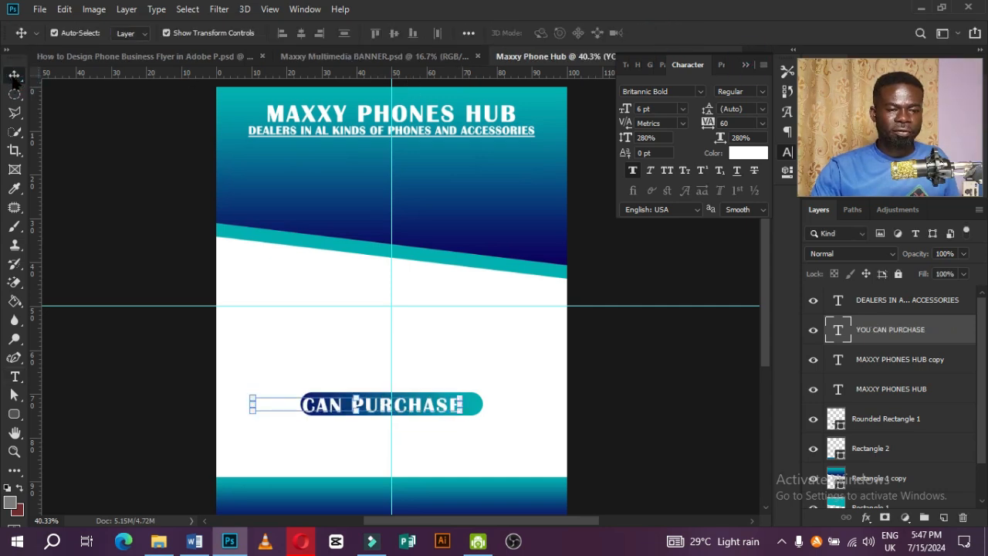
click(221, 98)
key(ctrl+a)
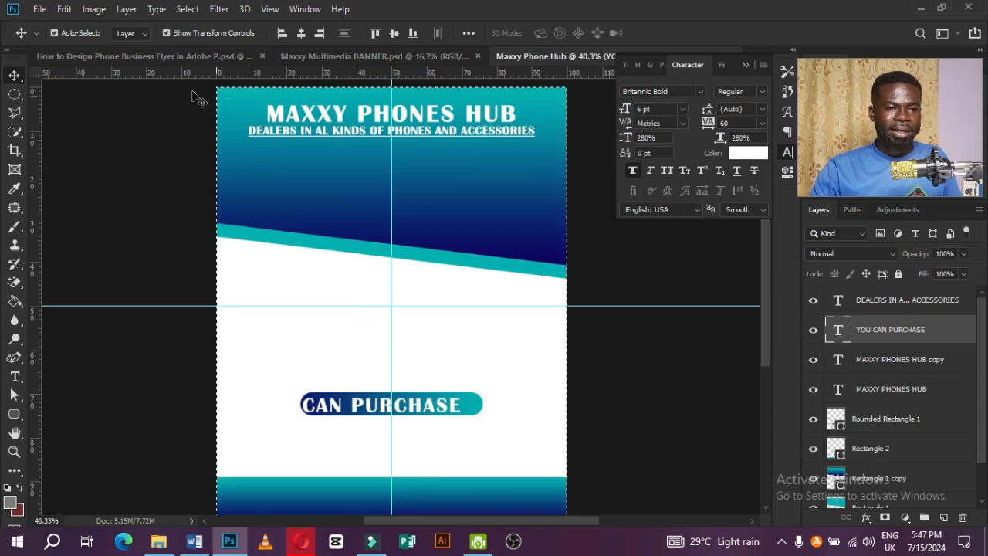
click(302, 36)
key(ctrl+d)
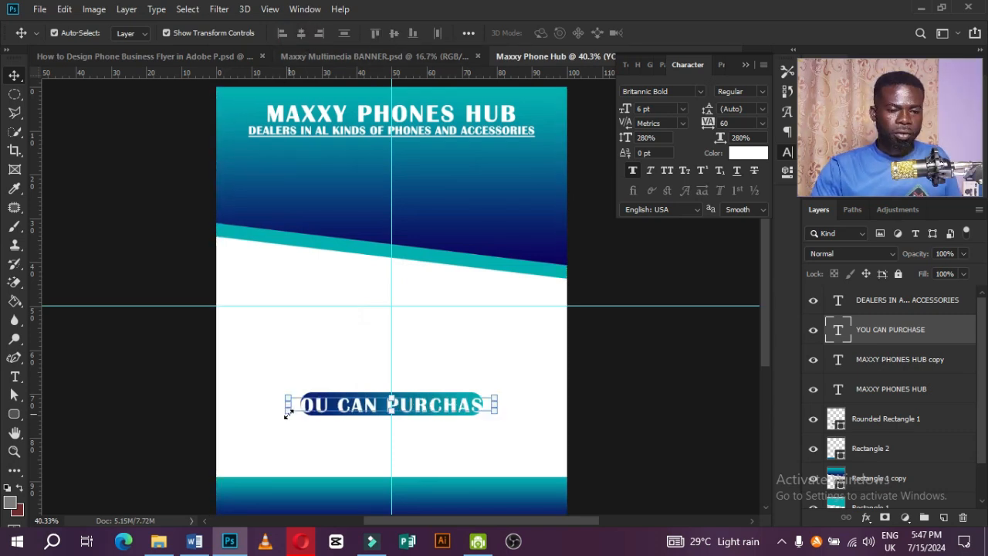
Scale the "YOU CAN PURCHASE" text down proportionally to about 4.31 pt so it fits inside the rounded bar.
key(ctrl+t)
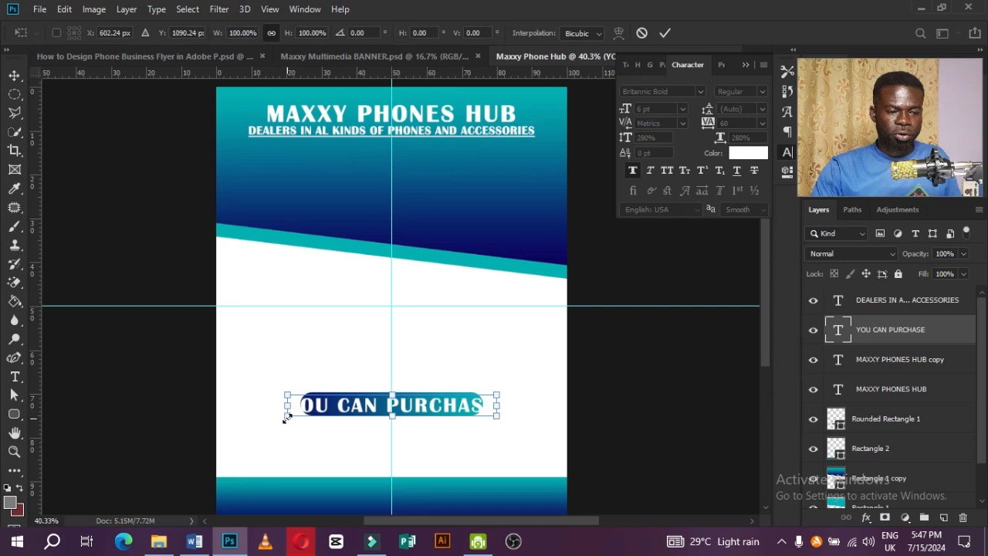
drag(299, 415, 312, 409)
click(498, 394)
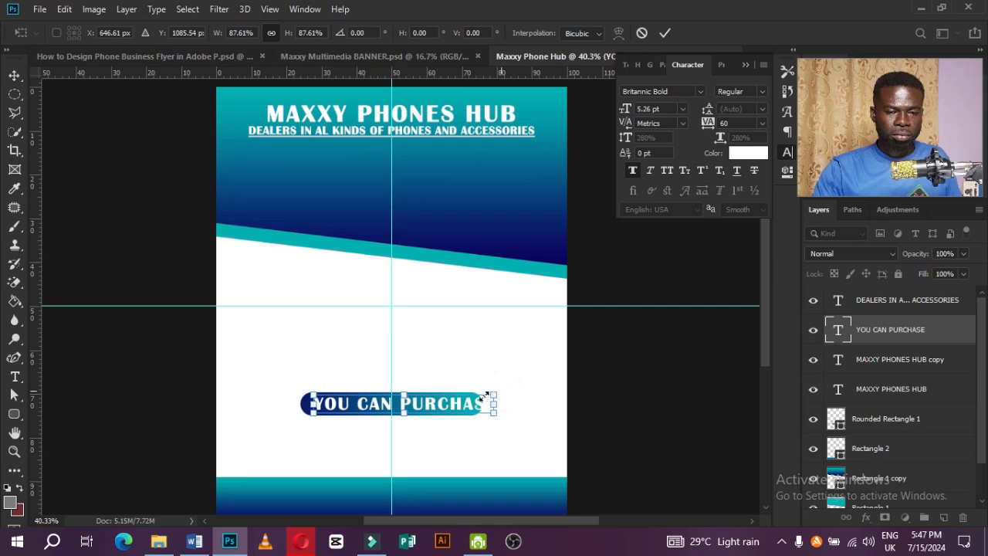
drag(495, 399, 470, 395)
key(Return)
Reduce the rounded bar's height to 78.75% and nudge the bar down until it sits behind the "YOU CAN PURCHASE" text.
click(403, 412)
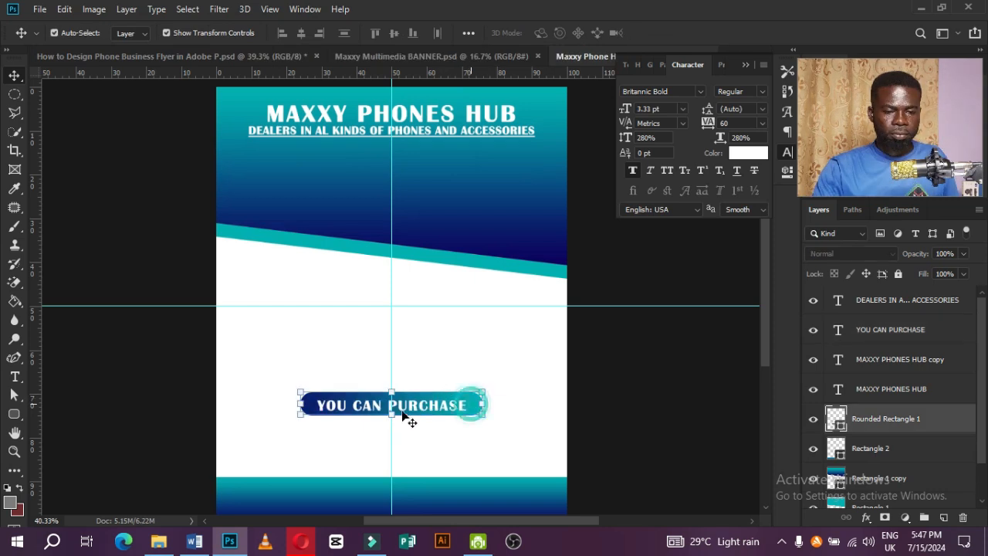
click(392, 415)
drag(392, 414, 391, 410)
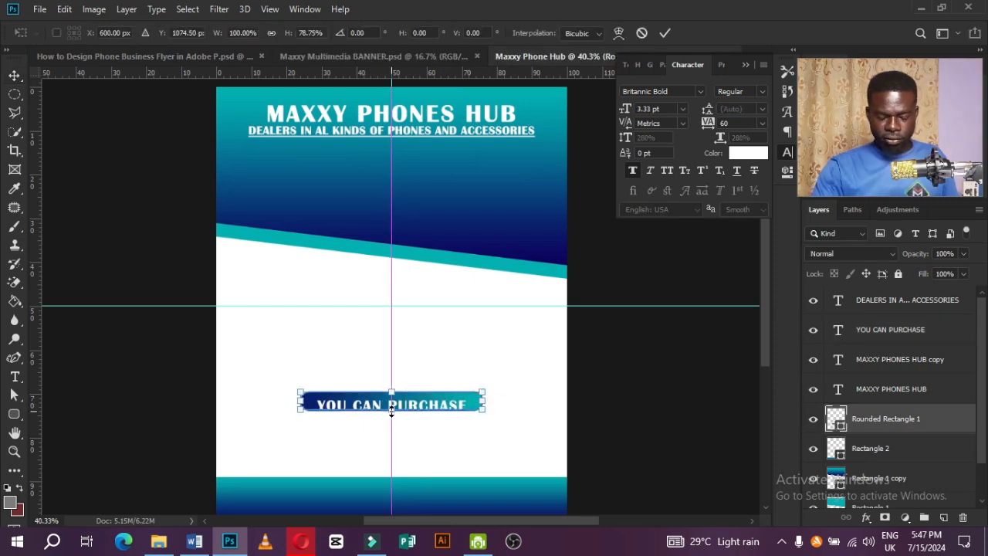
key(Return)
key(Down)
key(Down)
key(Down)
key(Down)
key(Down)
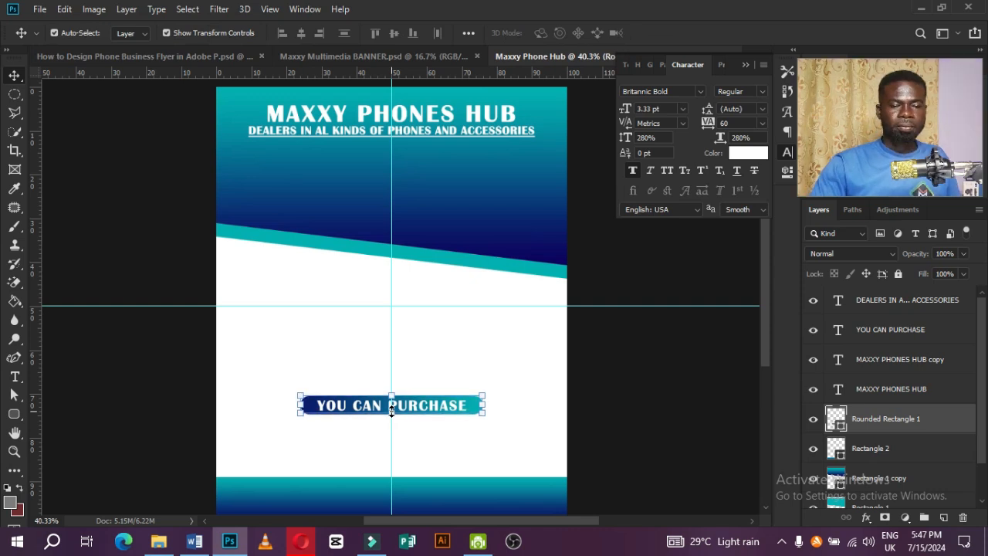
click(650, 371)
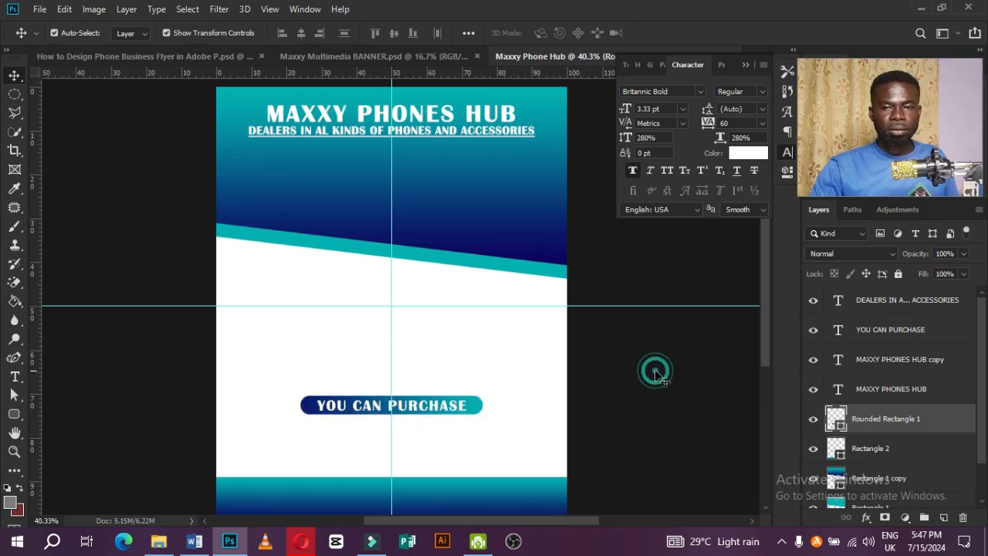
Align the "YOU CAN PURCHASE" text to the vertical centre of the rounded bar, then clear the selection and collapse the character settings.
click(332, 405)
scroll(395, 411, up, 3)
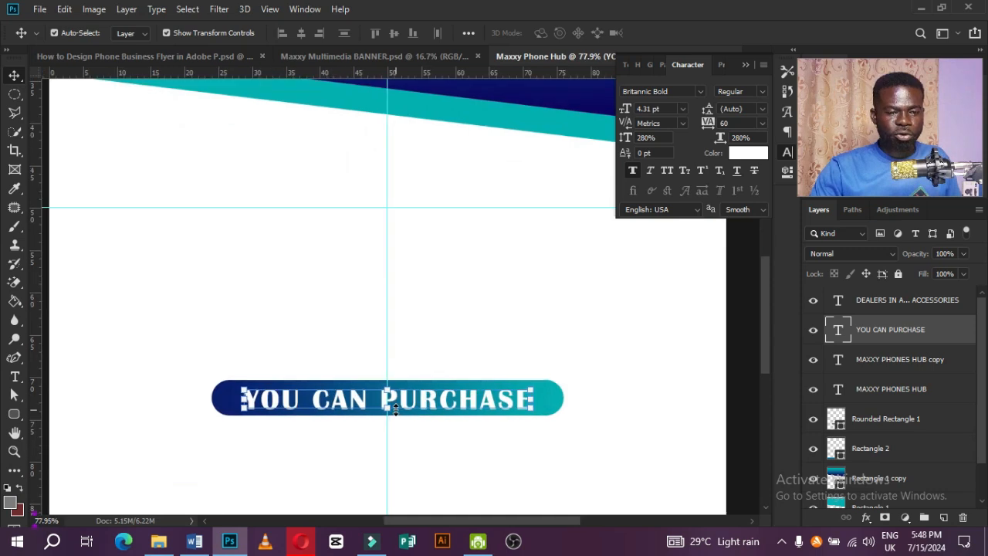
scroll(277, 408, down, 1)
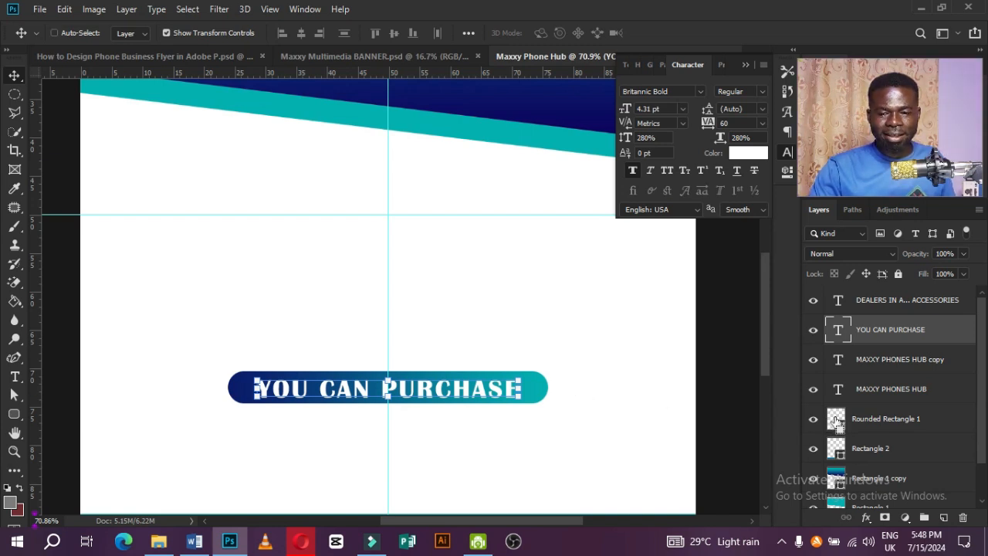
ctrl+click(836, 421)
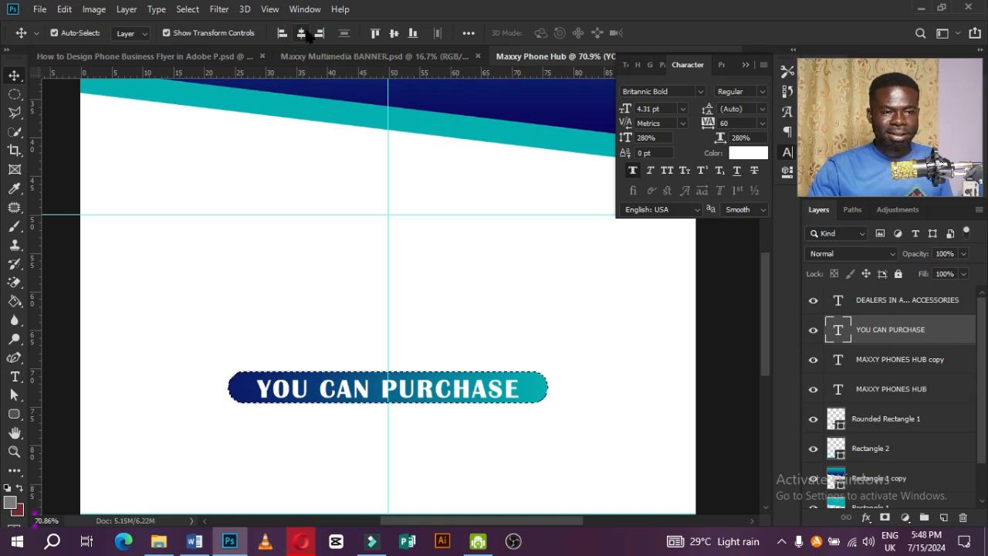
click(394, 33)
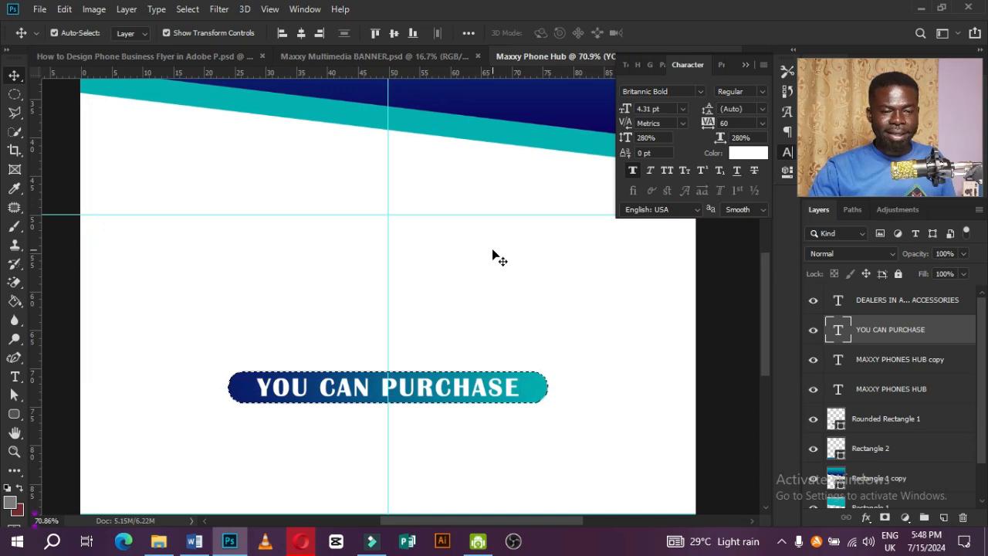
key(Return)
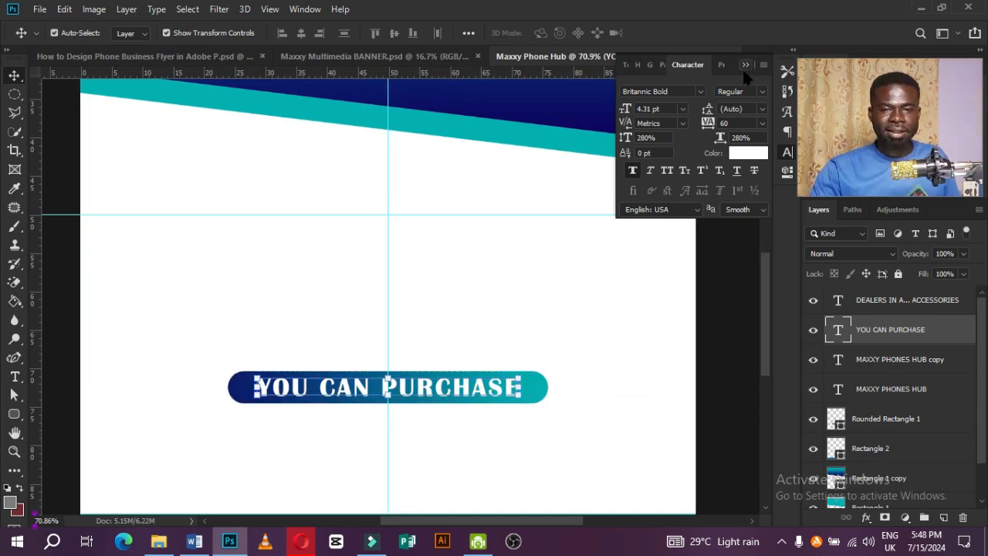
click(745, 67)
Examine the flyer's overall layout, then the "YOU CAN PURCHASE" bar and the white area above it up close.
scroll(129, 388, down, 3)
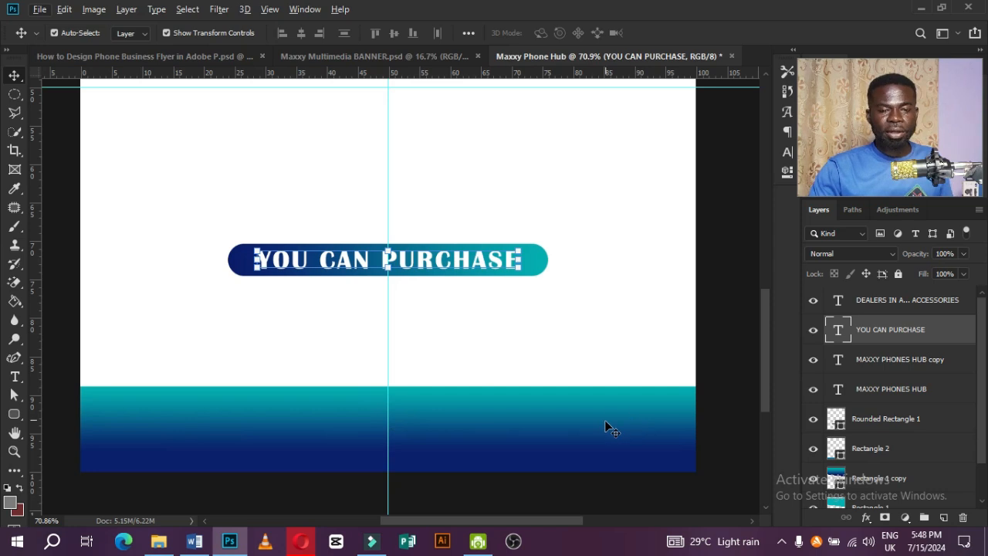
click(545, 424)
key(ctrl+0)
click(14, 452)
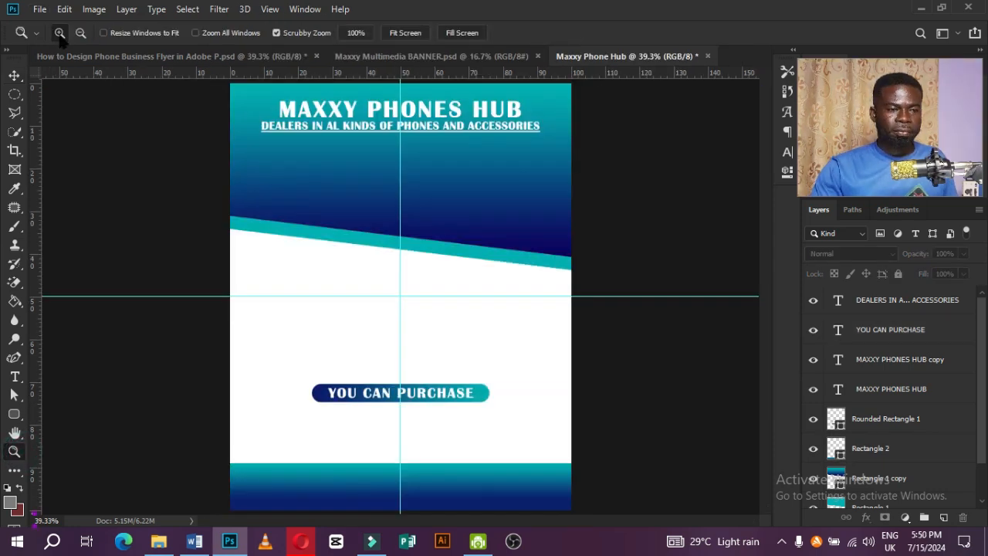
click(328, 348)
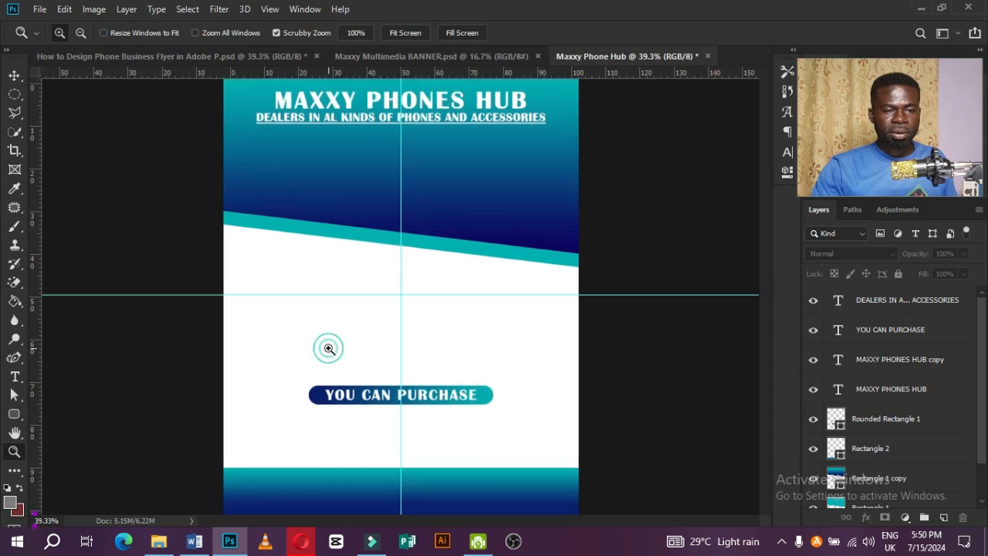
click(328, 348)
click(328, 348)
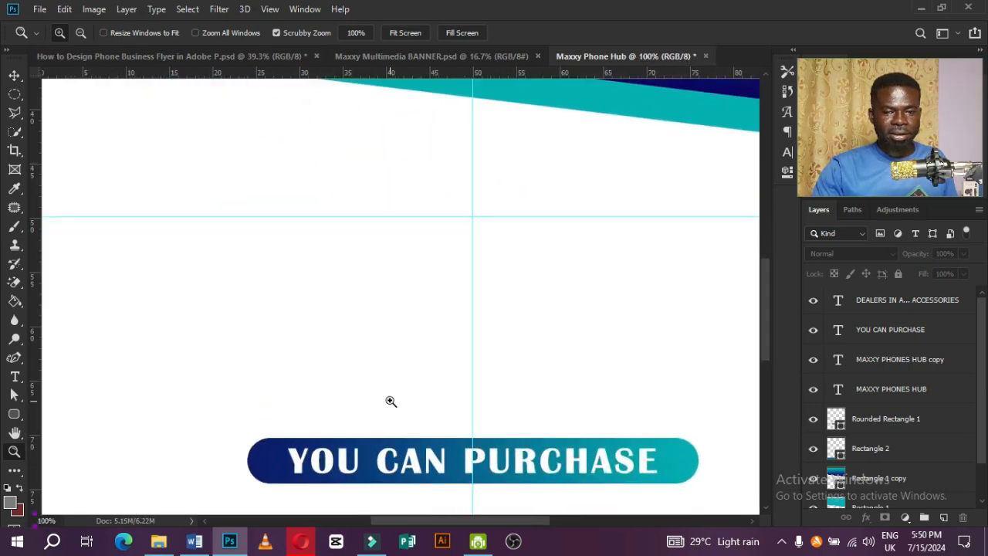
scroll(370, 348, down, 1)
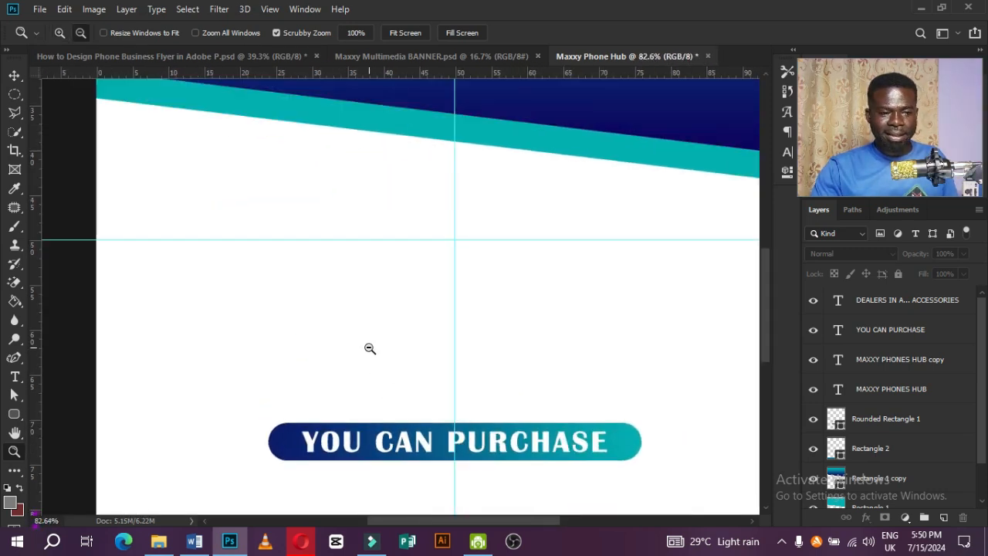
scroll(369, 349, down, 1)
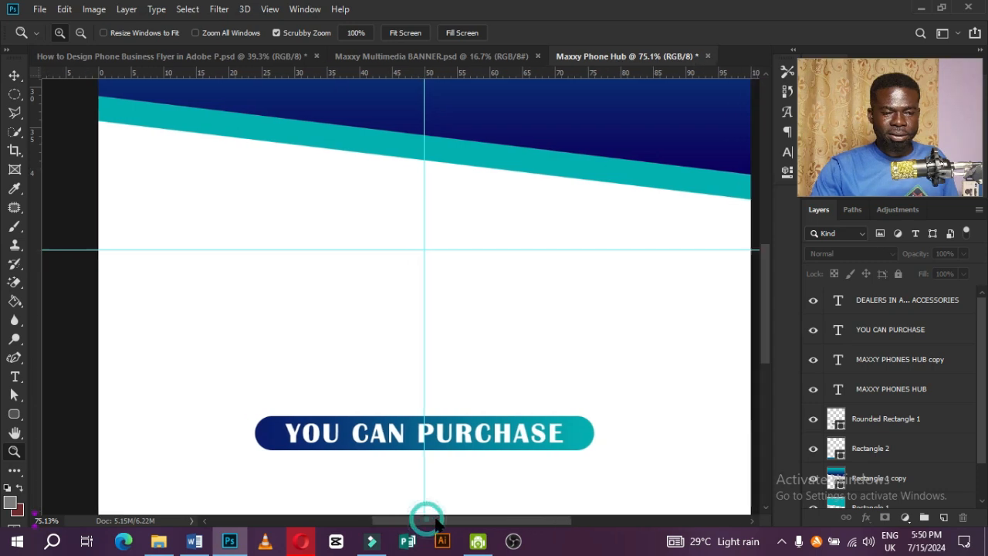
Switch to File Explorer and place the black location pin image starting with b702afc7 from E:\For Graphic Designs\DATE ICONS into the flyer.
scroll(379, 342, down, 3)
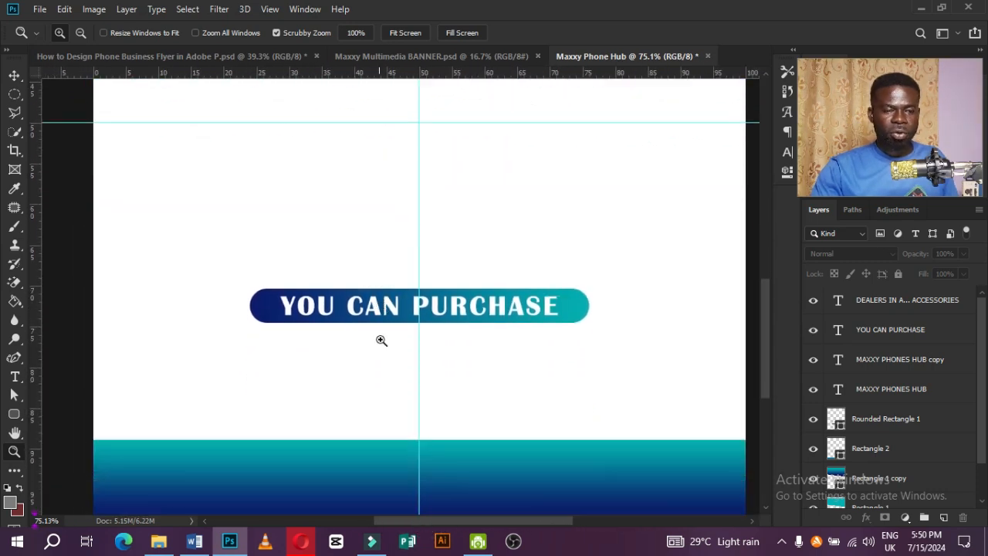
scroll(381, 340, down, 4)
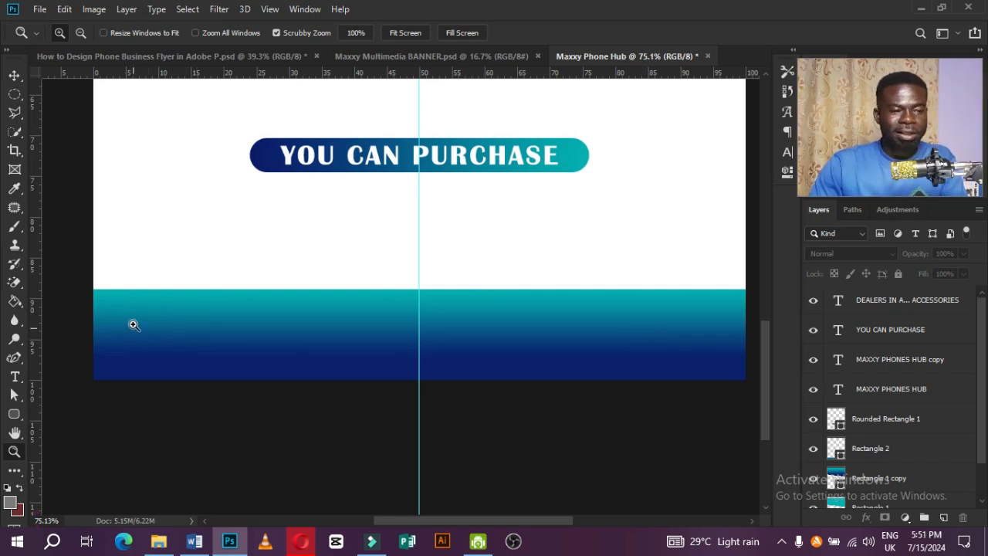
click(162, 541)
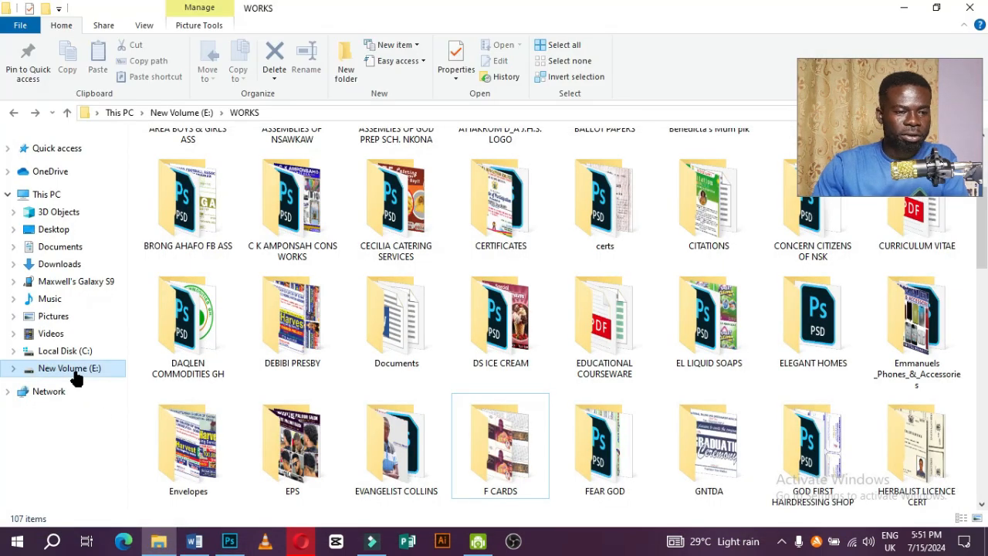
click(85, 372)
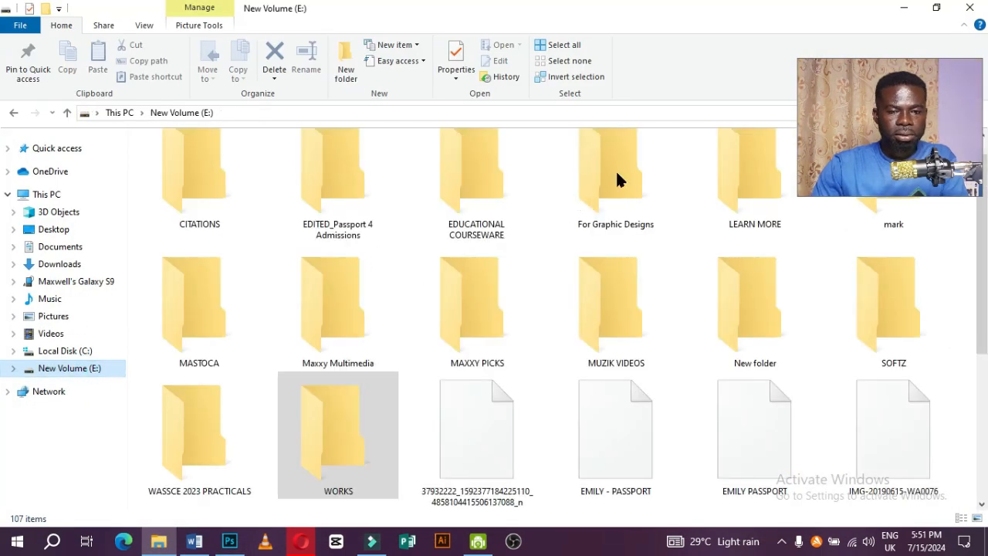
double_click(617, 170)
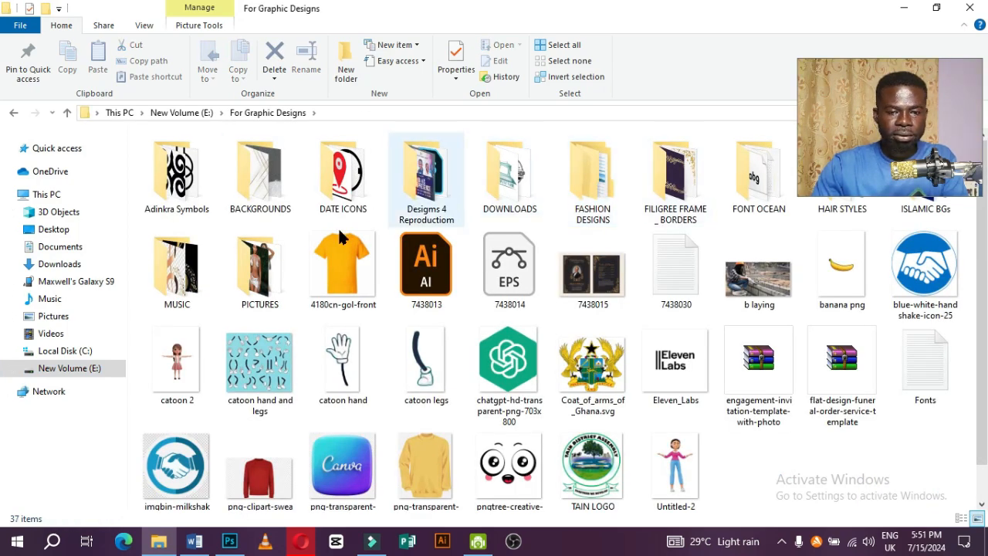
double_click(352, 176)
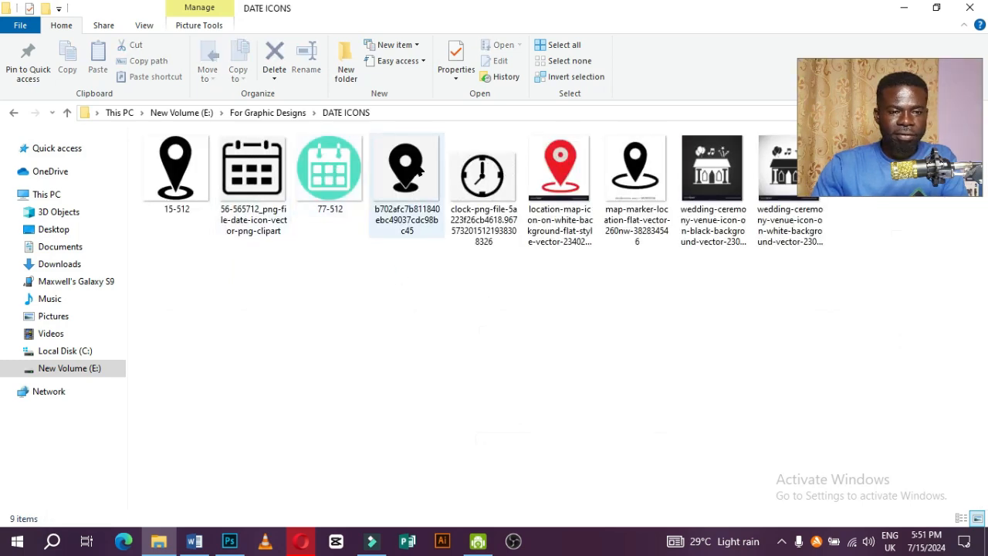
click(414, 175)
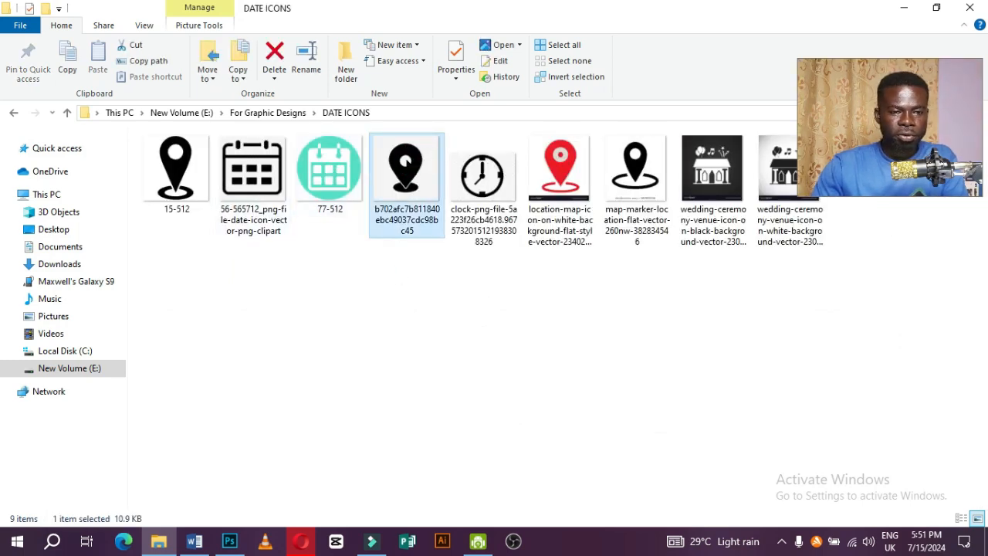
drag(414, 174, 568, 324)
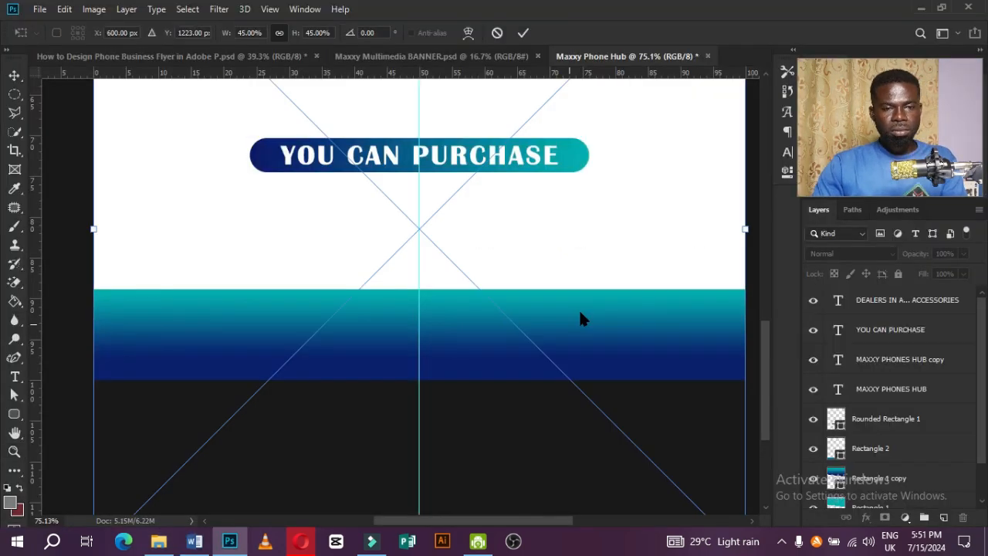
key(Return)
Scale the placed location pin image down to 18.11% and move it over the header near the vertical centre guide.
key(ctrl+0)
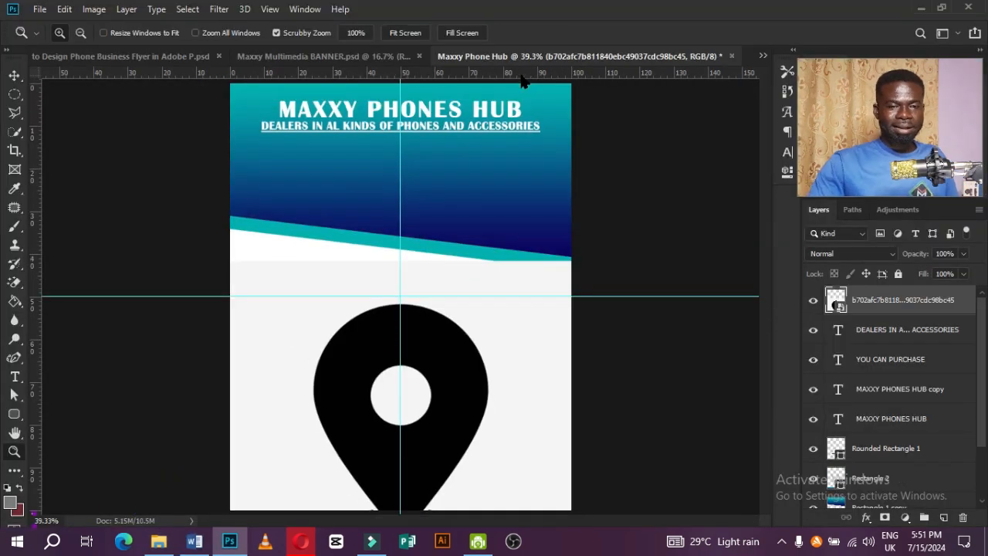
key(v)
key(ctrl+minus)
click(554, 450)
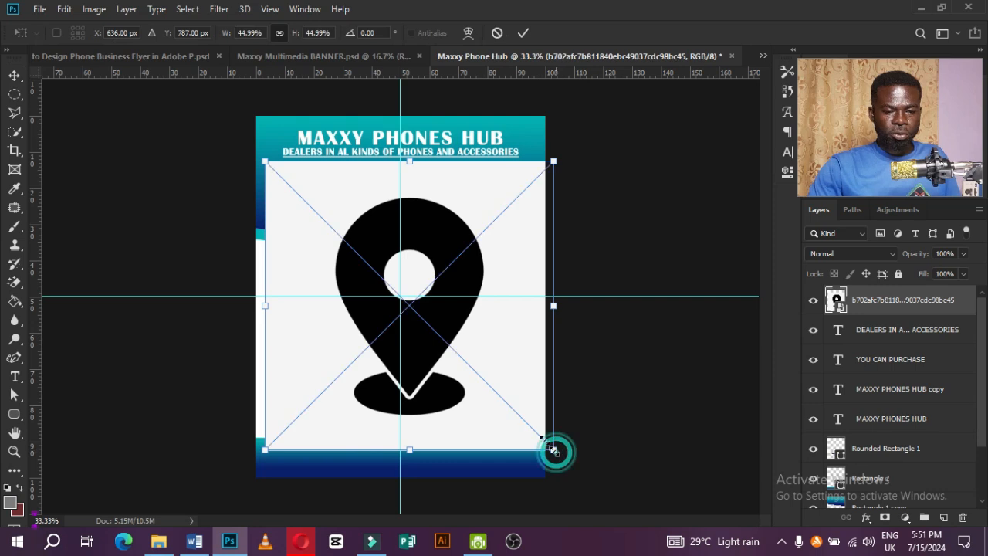
drag(553, 449, 380, 276)
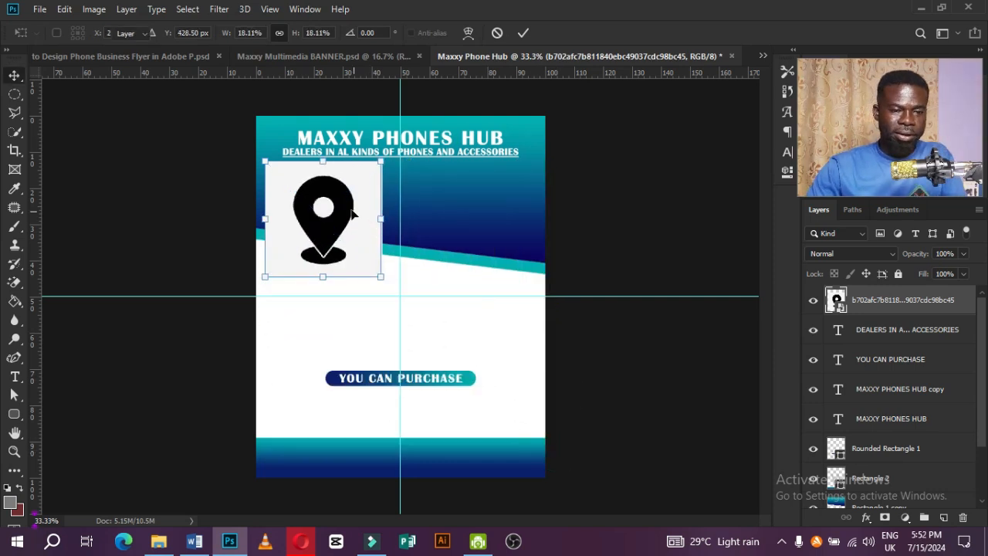
drag(351, 214, 446, 223)
key(Return)
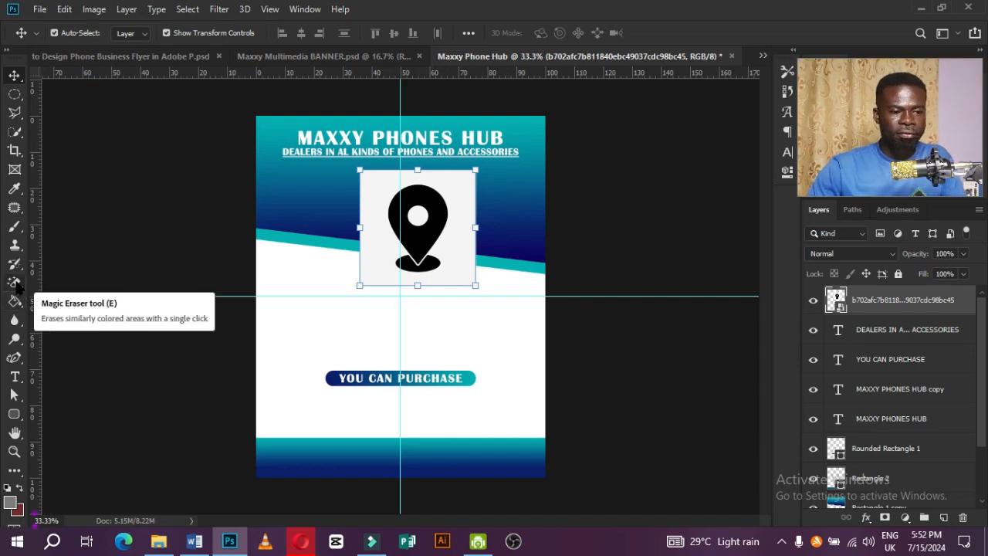
Rasterize the pin image and remove its light background and the circle inside the pin with the Magic Eraser.
click(17, 284)
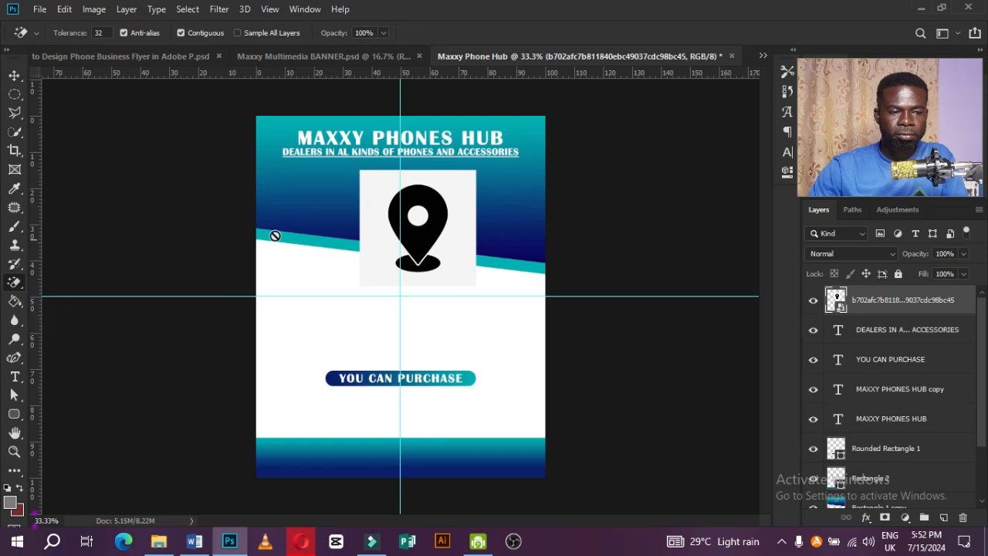
click(376, 208)
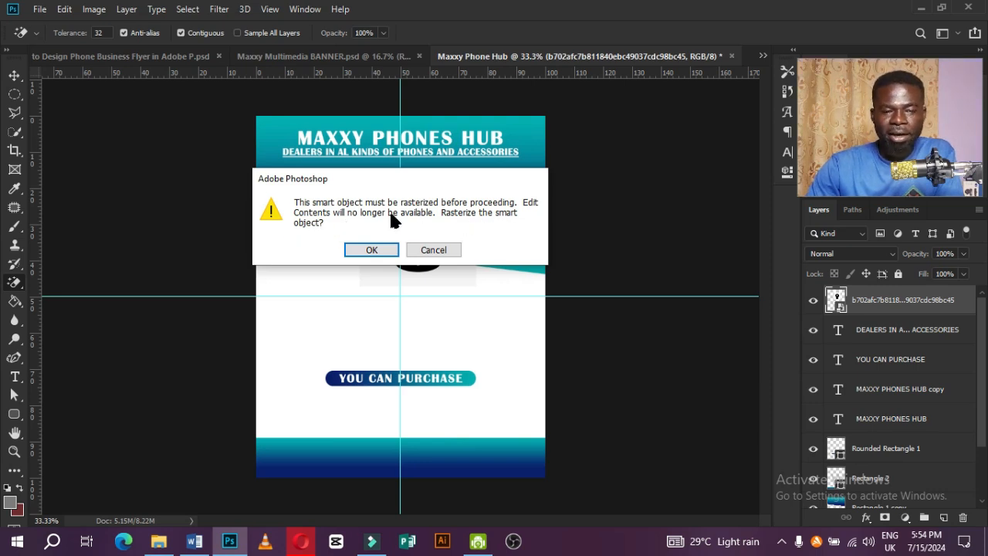
click(372, 250)
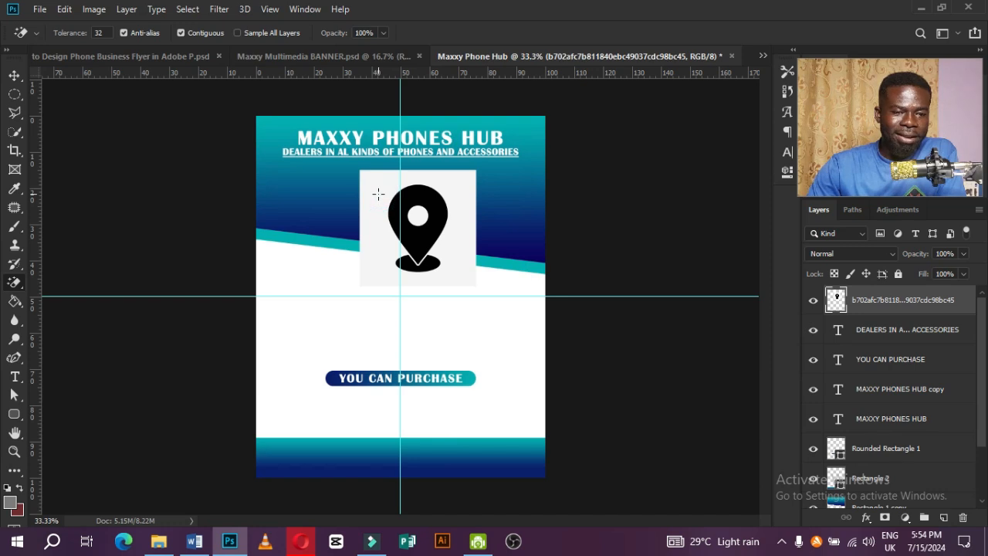
click(377, 200)
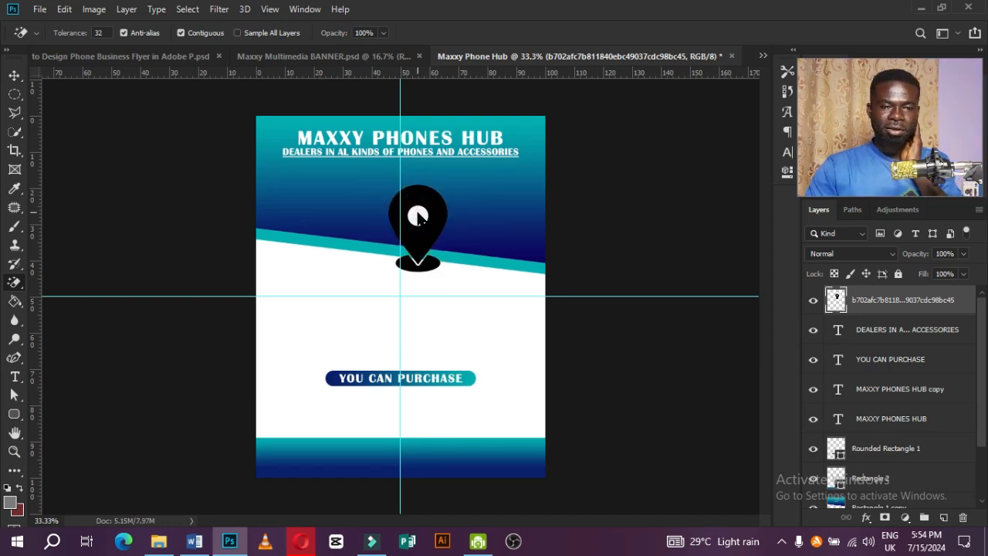
click(416, 213)
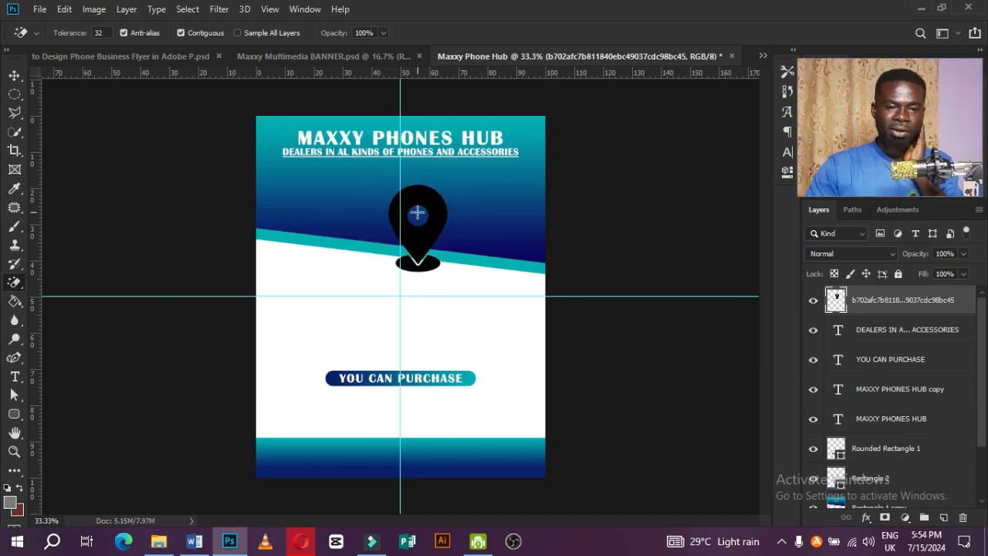
Scale the location pin down to 27.29% and place it in the gradient footer just right of the vertical centre guide.
click(14, 75)
drag(429, 240, 366, 427)
drag(331, 384, 368, 434)
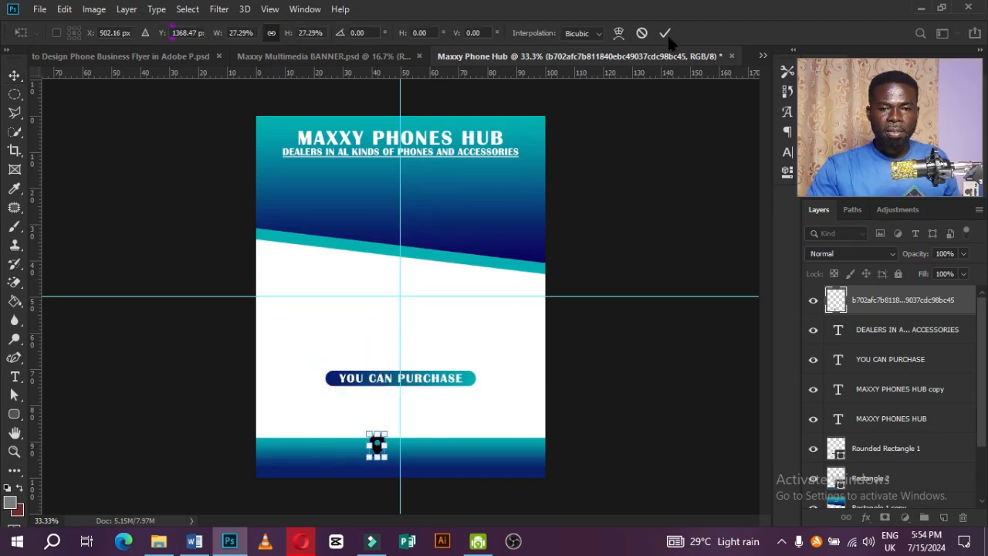
click(665, 33)
drag(378, 448, 436, 463)
key(ctrl+t)
key(Return)
Try to recolour the location pin in the footer with the Paint Bucket using white (ffffff) as the foreground colour.
scroll(451, 434, up, 5)
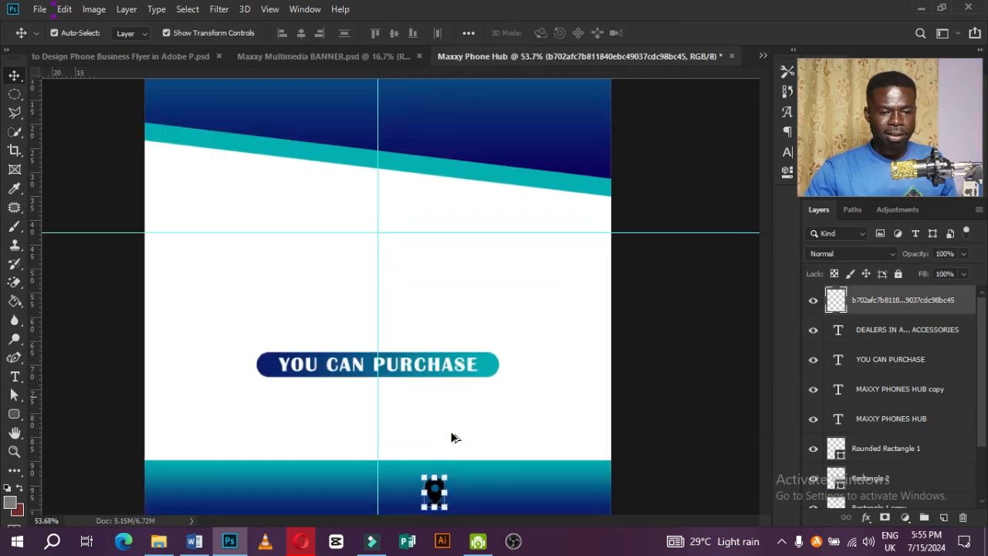
scroll(451, 434, down, 2)
scroll(450, 431, down, 3)
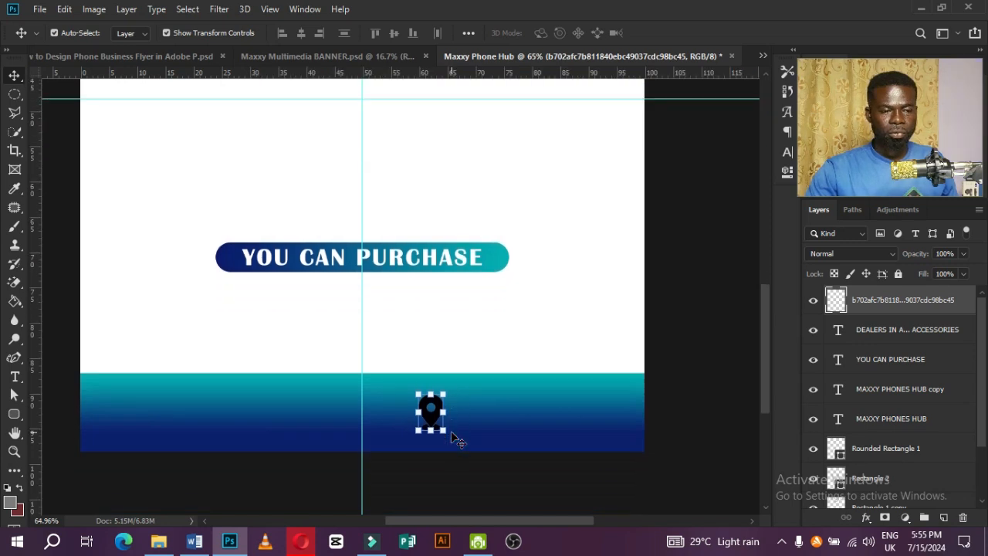
drag(472, 521, 459, 522)
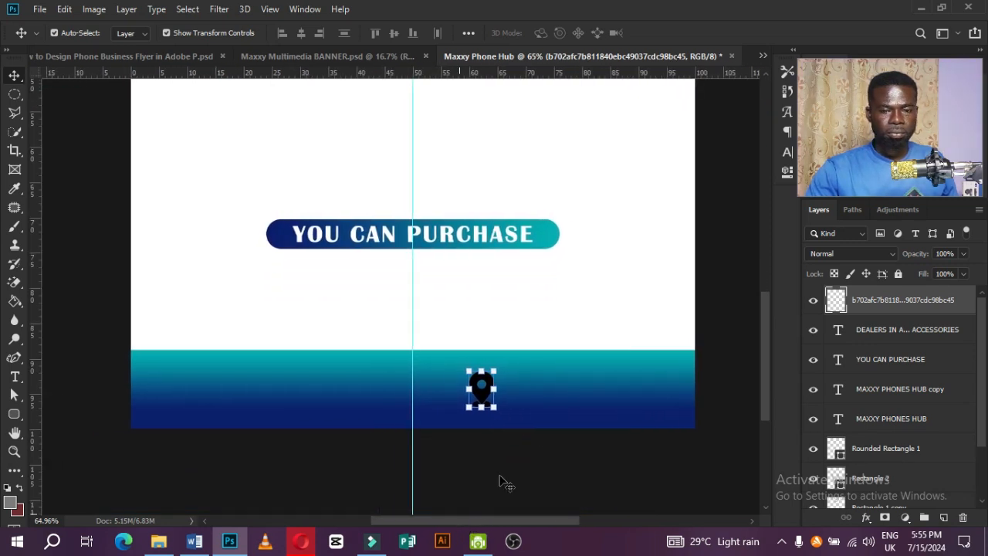
scroll(544, 411, up, 1)
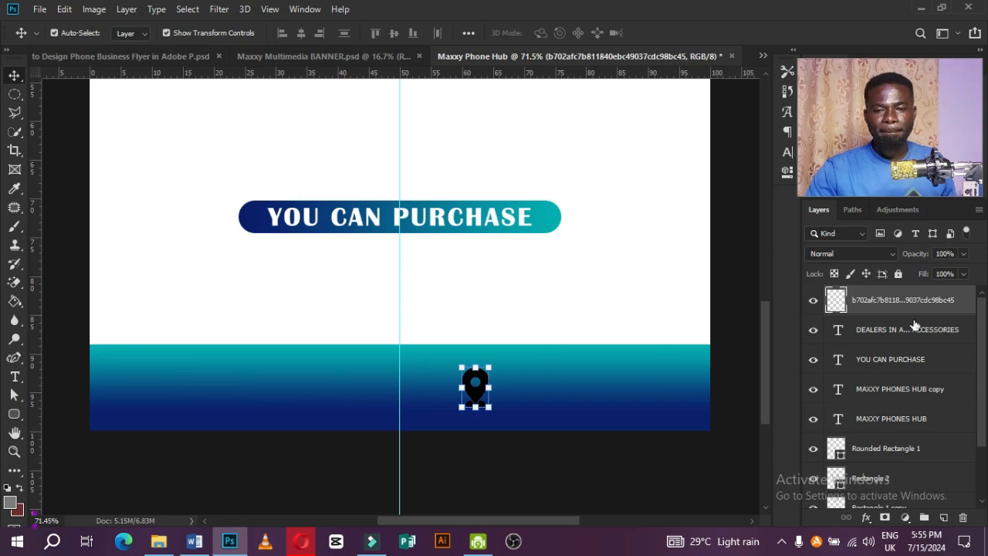
click(14, 303)
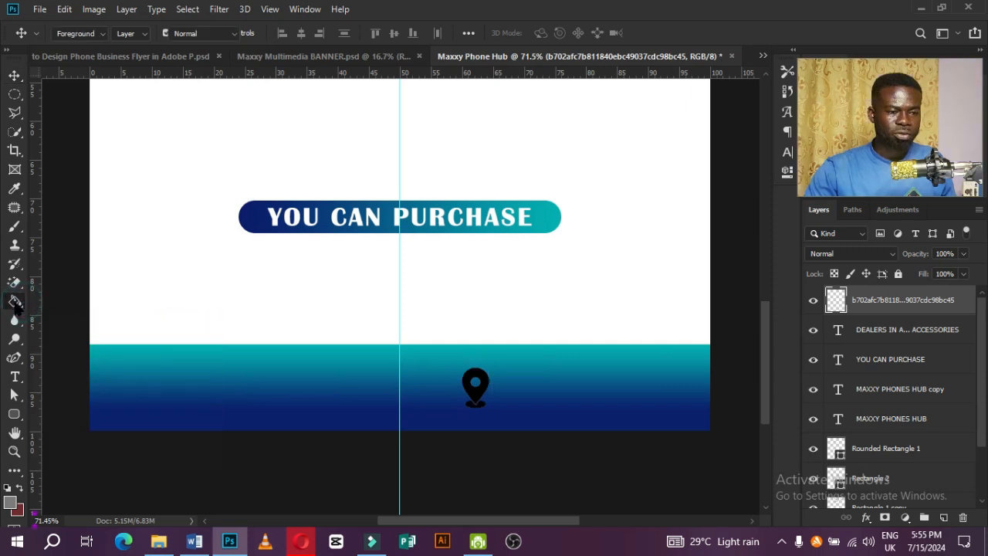
click(11, 505)
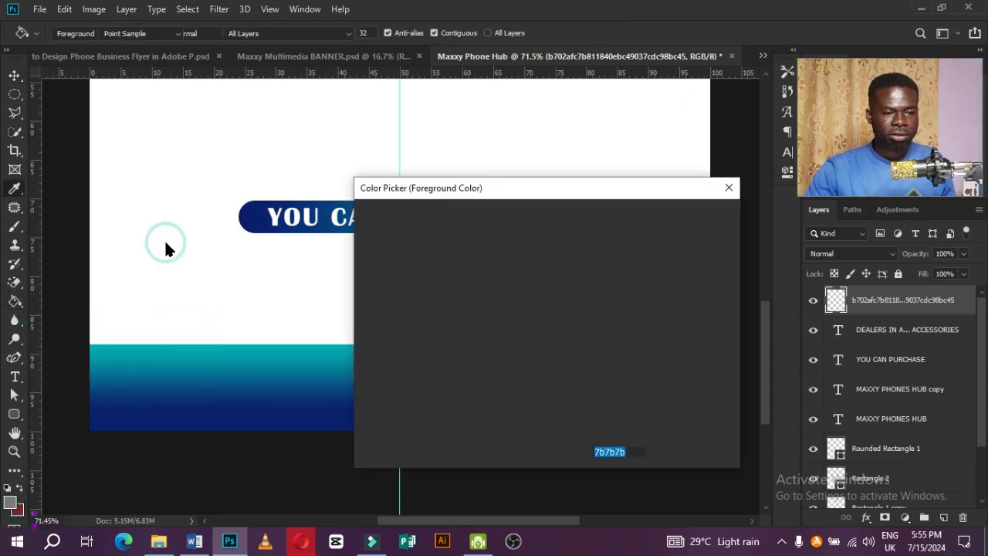
click(166, 247)
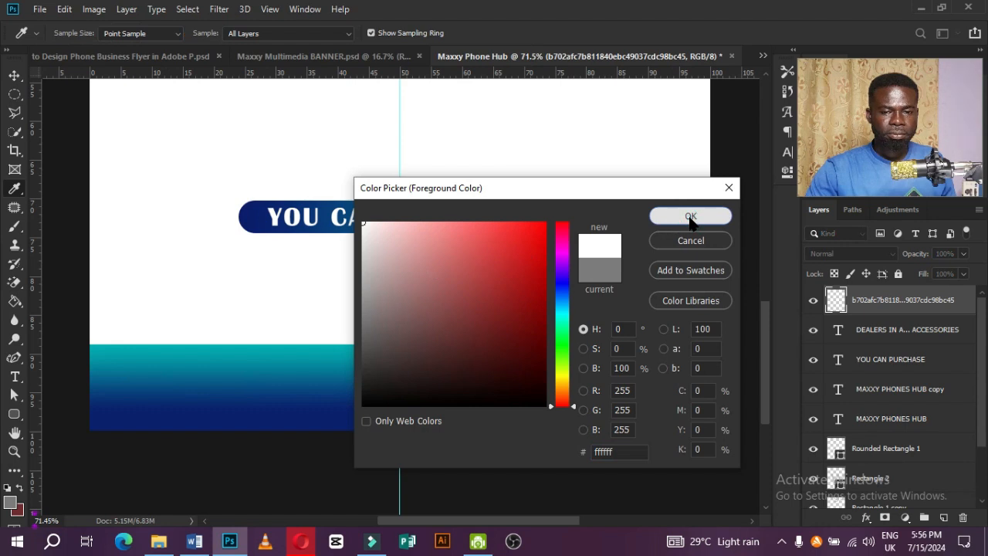
click(691, 218)
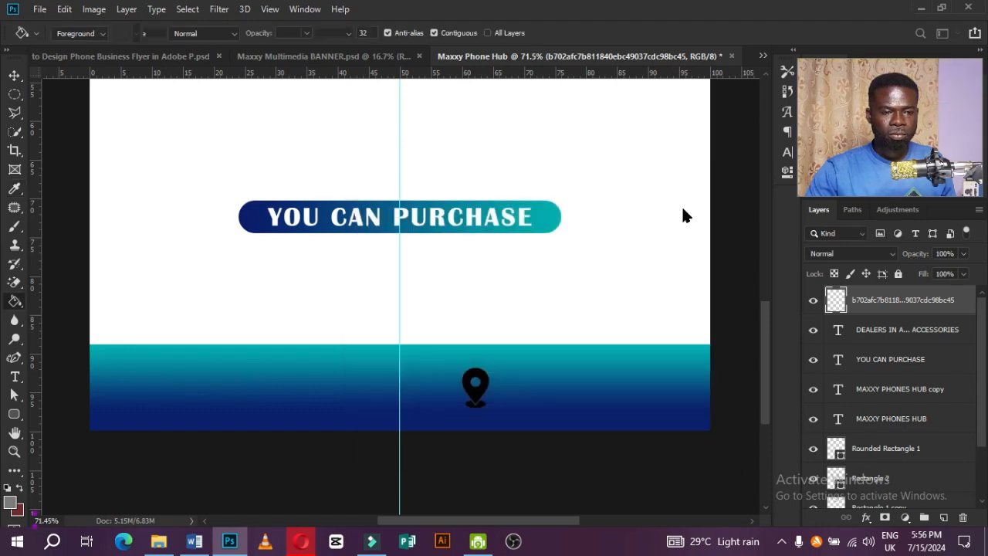
click(474, 386)
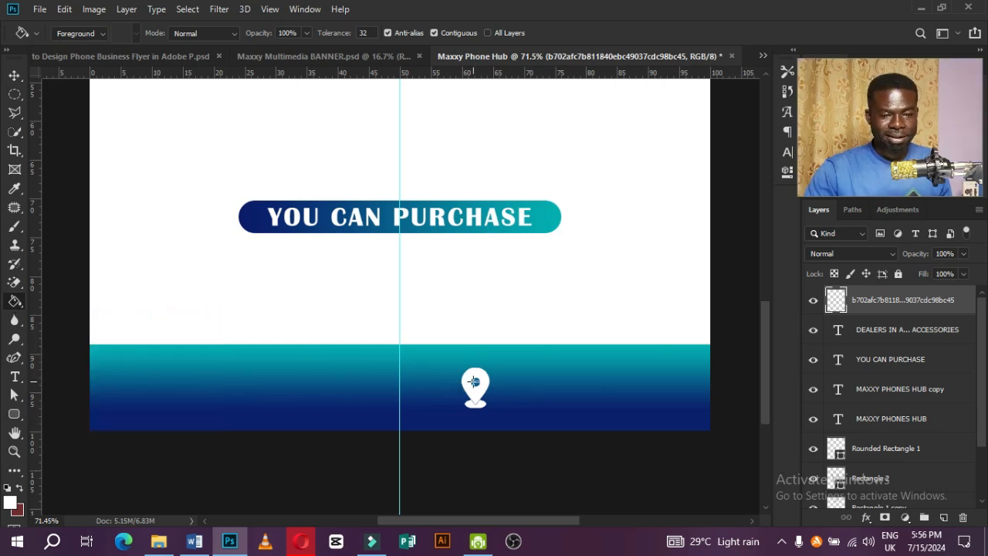
click(478, 394)
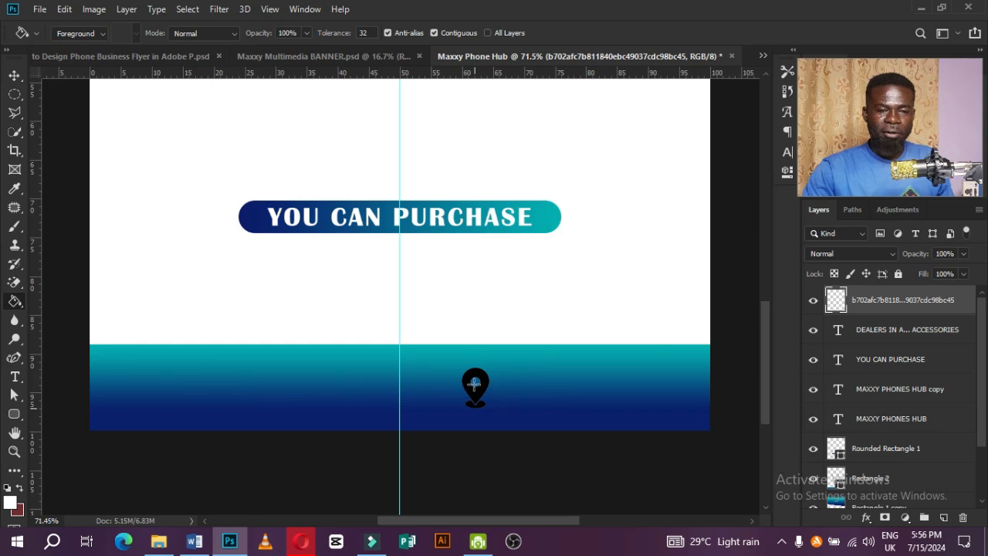
Apply a white Color Overlay layer style at 100% opacity to the location pin layer.
click(958, 313)
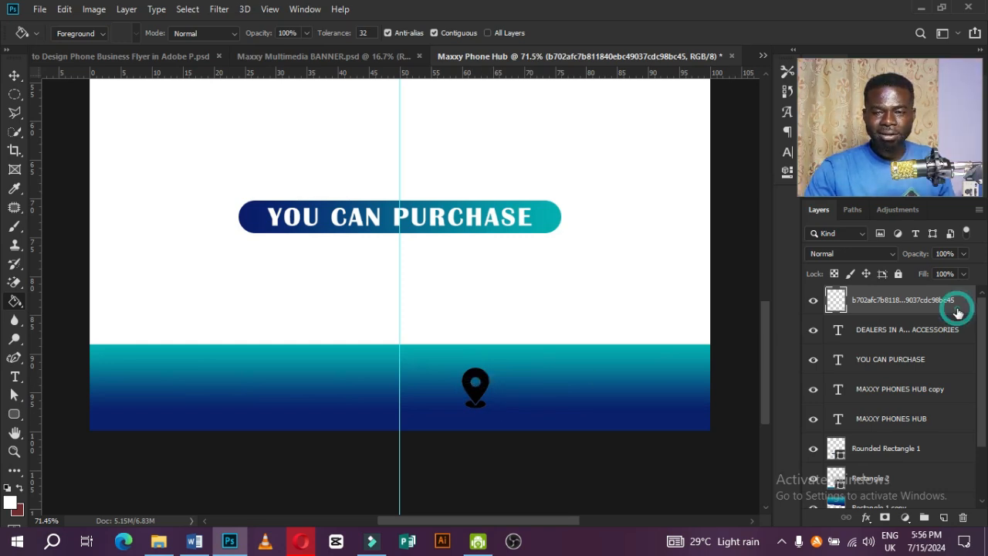
double_click(896, 321)
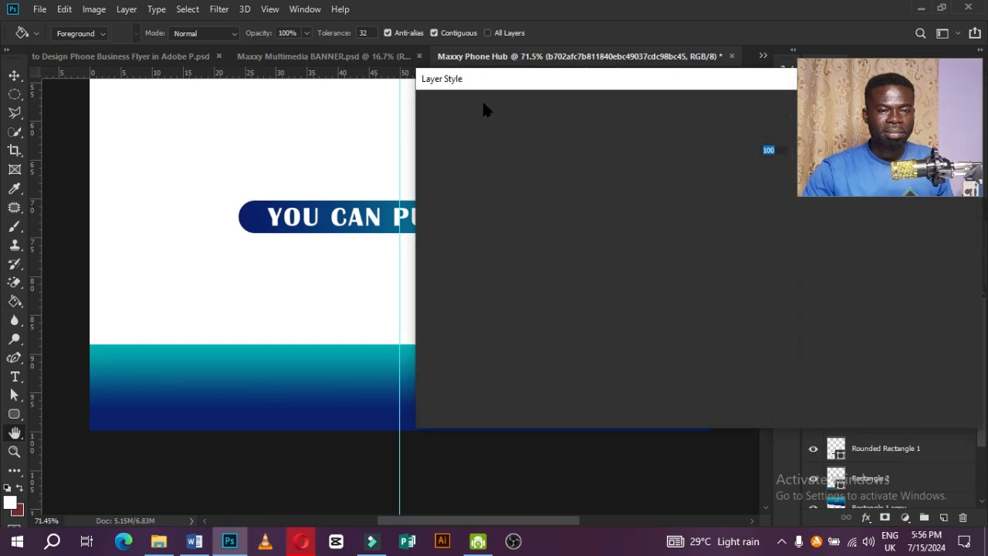
mouse_move(553, 84)
mouse_down()
mouse_move(237, 35)
mouse_move(263, 17)
mouse_up()
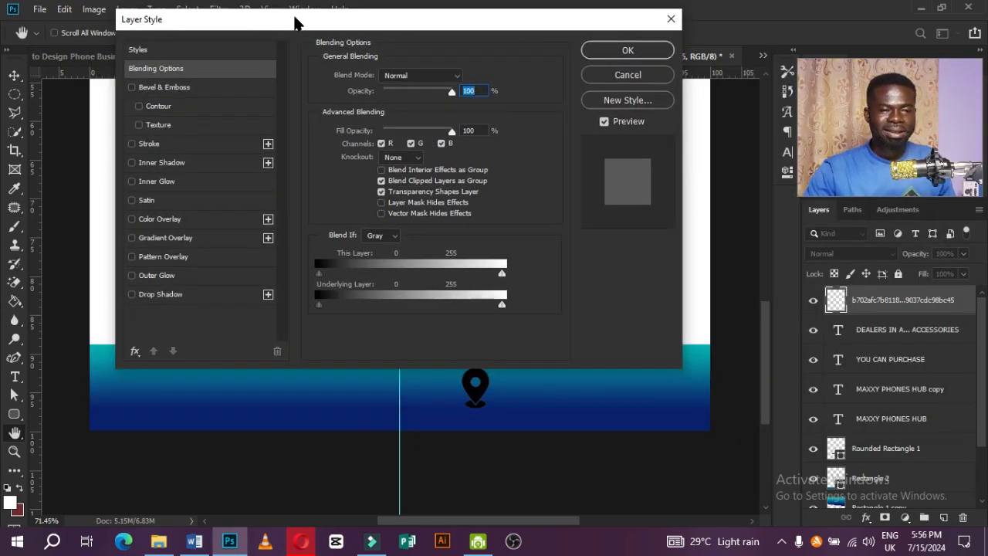
click(167, 221)
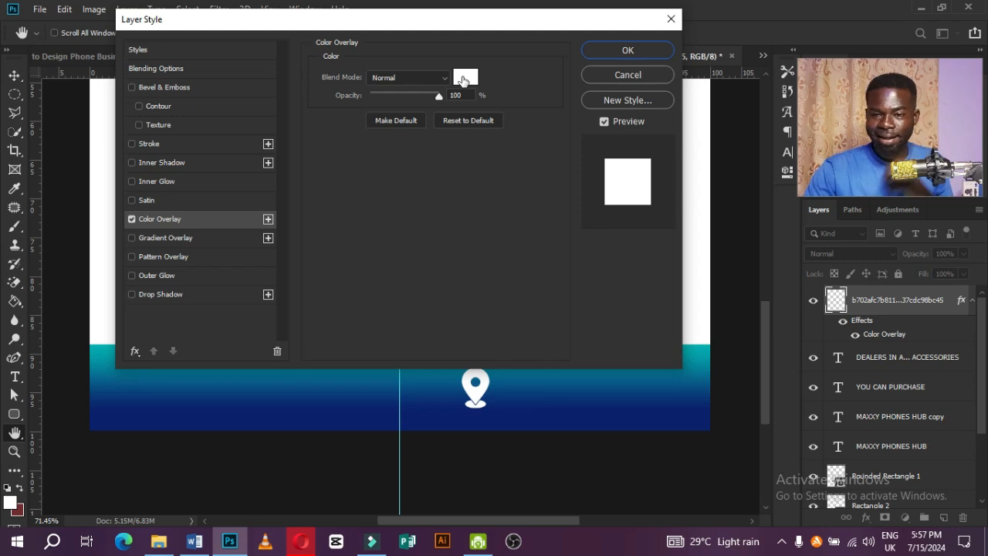
click(625, 52)
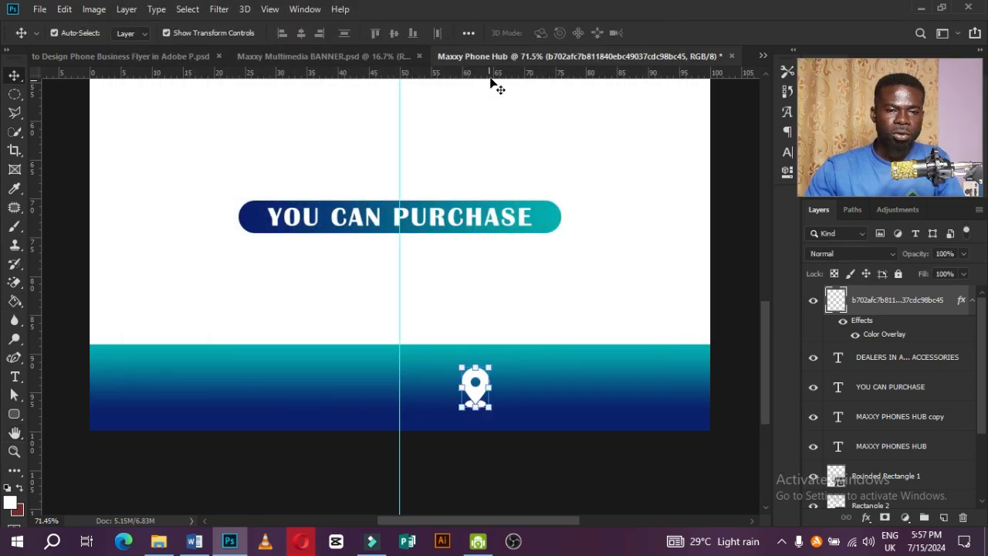
Add two horizontal guides in the footer, one along the location pin's top edge and one along its bottom edge.
drag(495, 75, 488, 368)
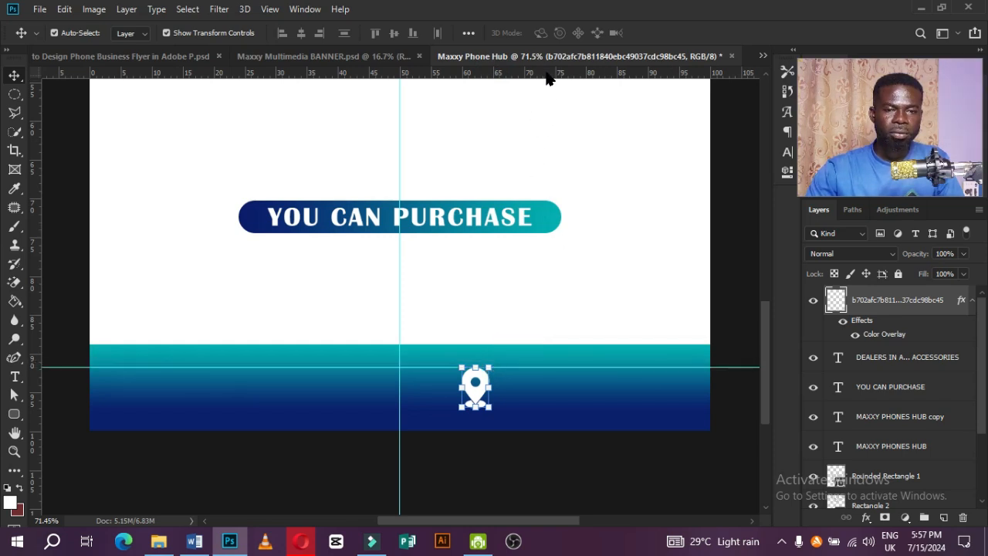
drag(546, 77, 487, 407)
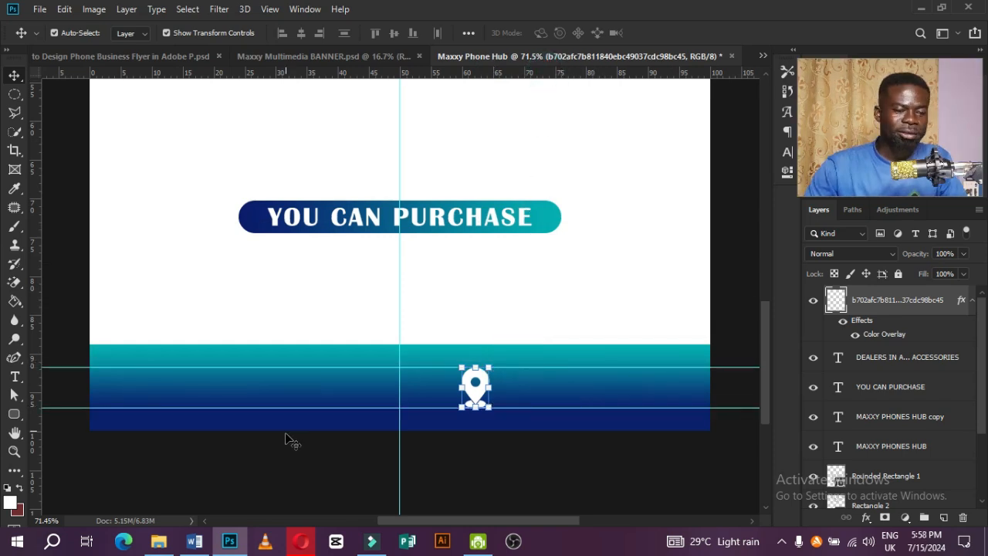
Copy the two address text lines from the finished flyer document into the Maxxy Phone Hub footer.
click(285, 438)
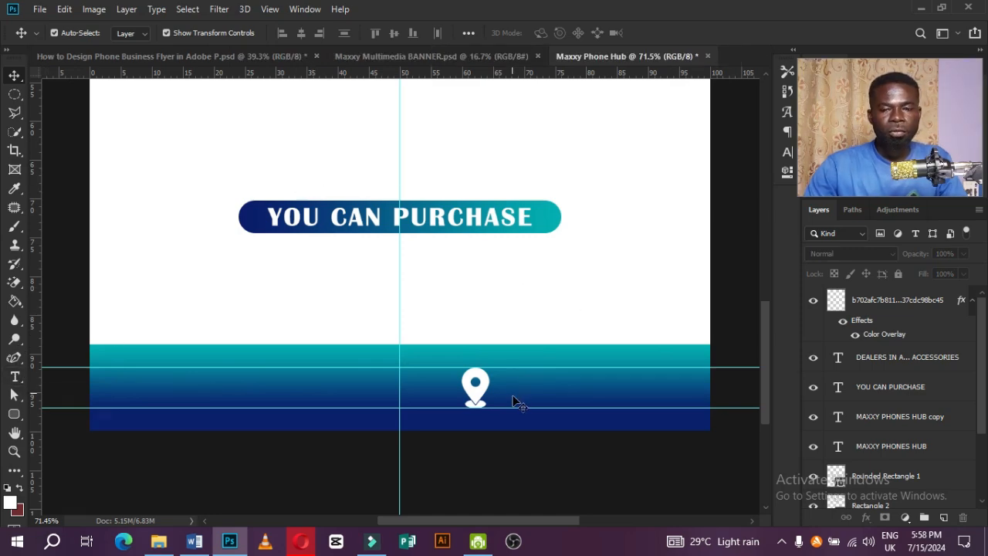
click(136, 56)
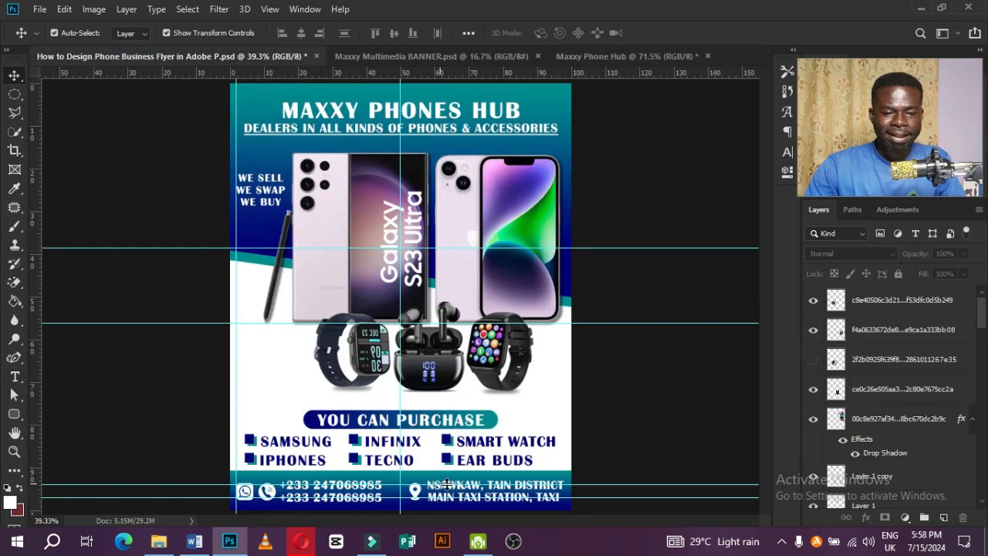
click(460, 492)
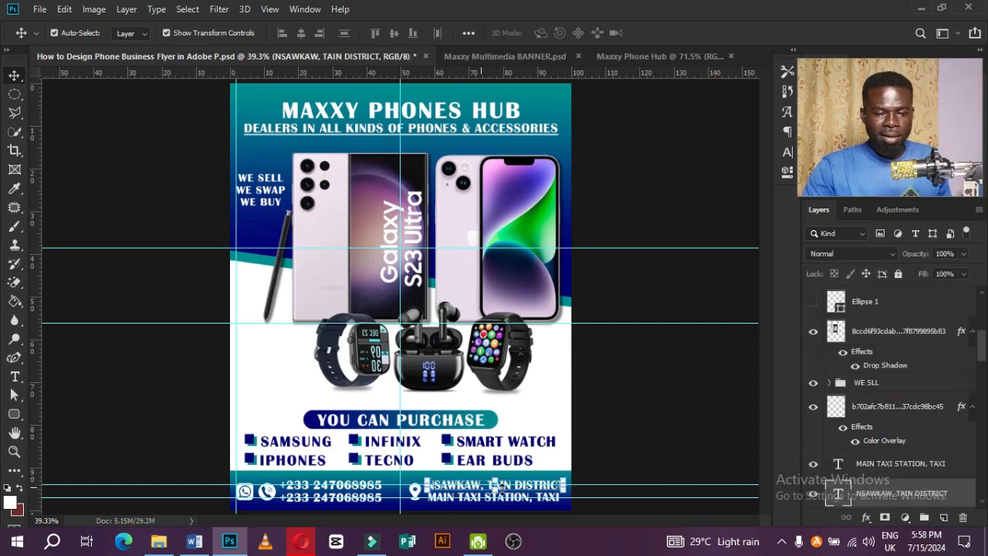
ctrl+click(889, 468)
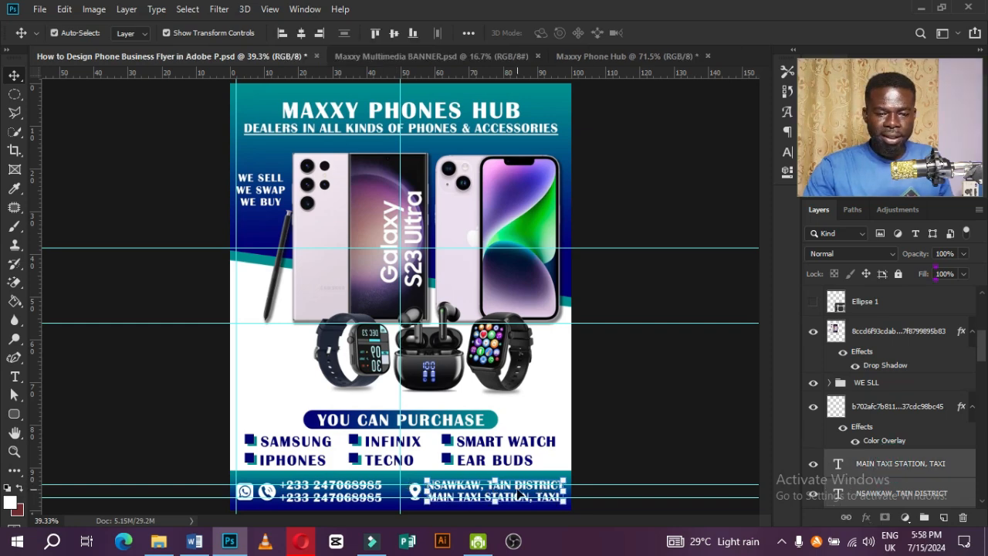
drag(520, 492, 562, 245)
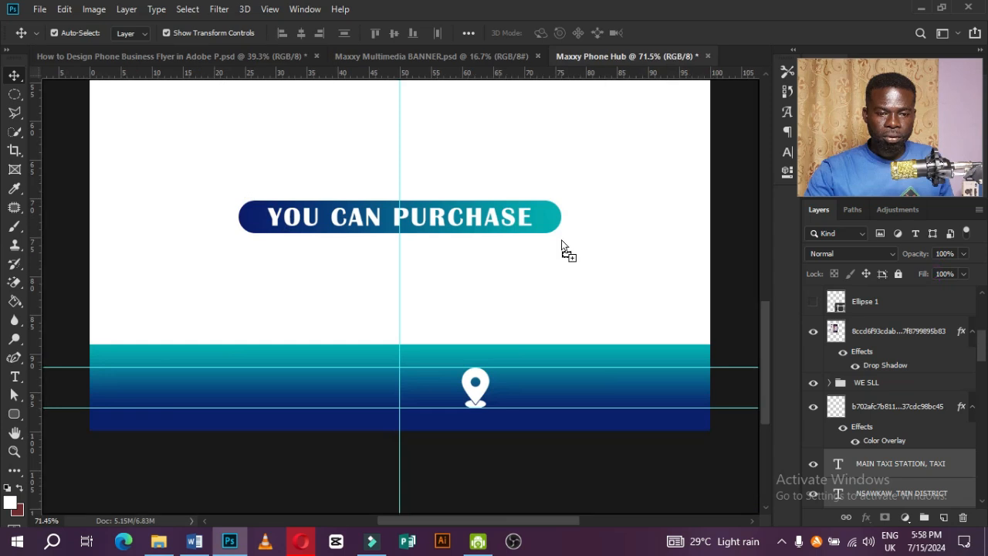
drag(585, 384, 599, 379)
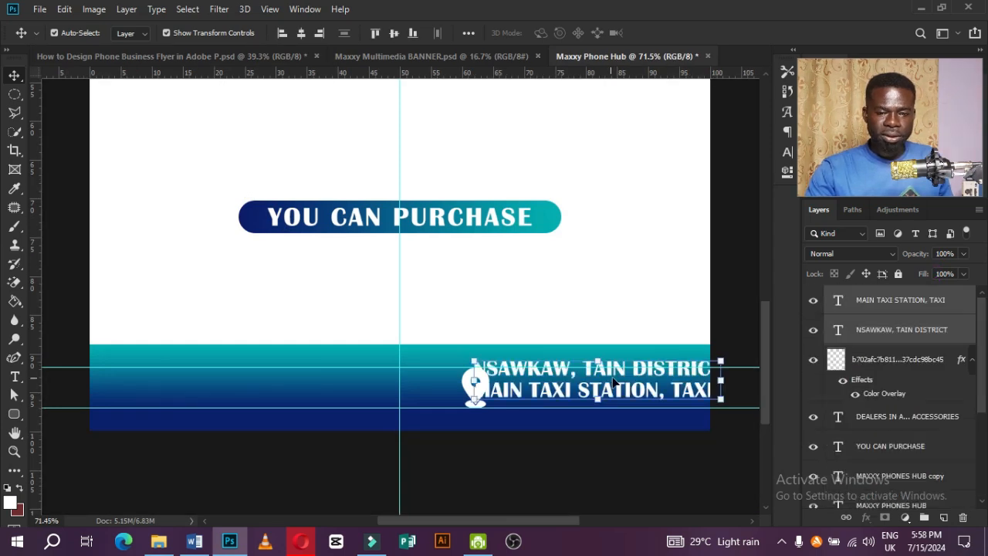
Move the location pin beside the vertical centre guide and fit the address lines between the horizontal guides to its right.
key(Left)
key(Left)
key(Left)
key(Left)
key(Left)
key(Left)
key(Left)
key(Left)
key(Left)
key(Left)
key(Left)
key(Left)
key(Left)
key(Left)
key(Left)
key(Left)
key(Left)
key(Left)
key(Left)
key(Left)
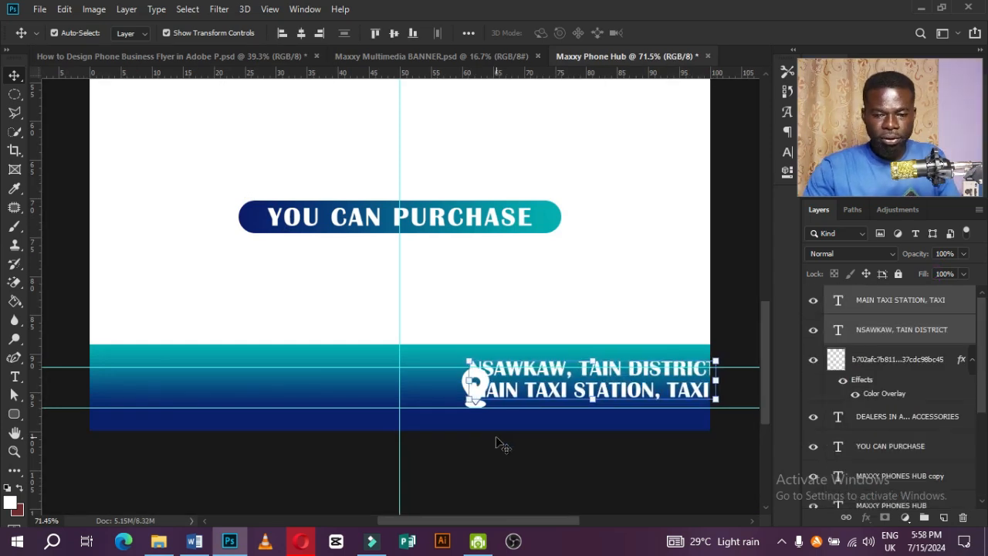
drag(475, 386, 432, 396)
click(91, 122)
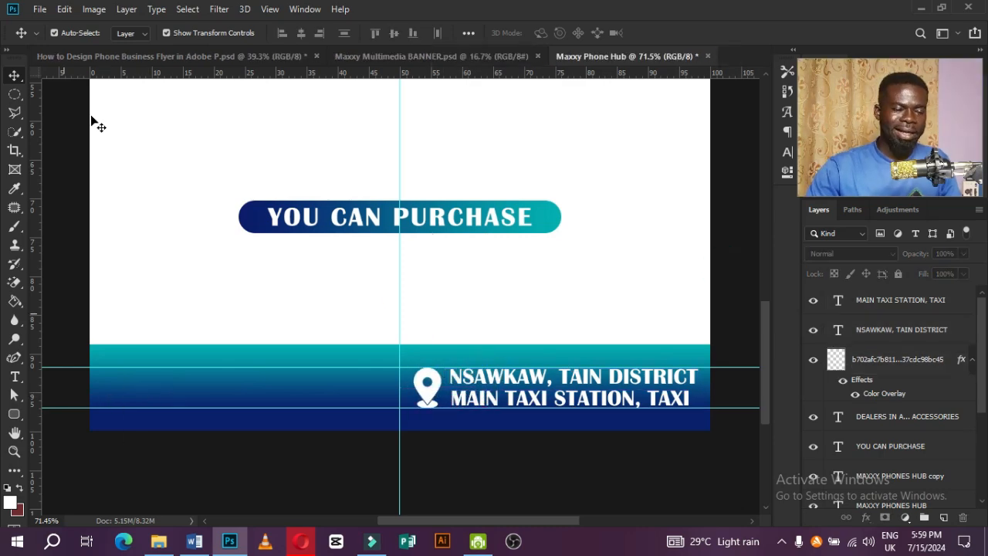
Copy both phone number text layers from the finished flyer into the left half of the footer, between the horizontal guides.
click(85, 57)
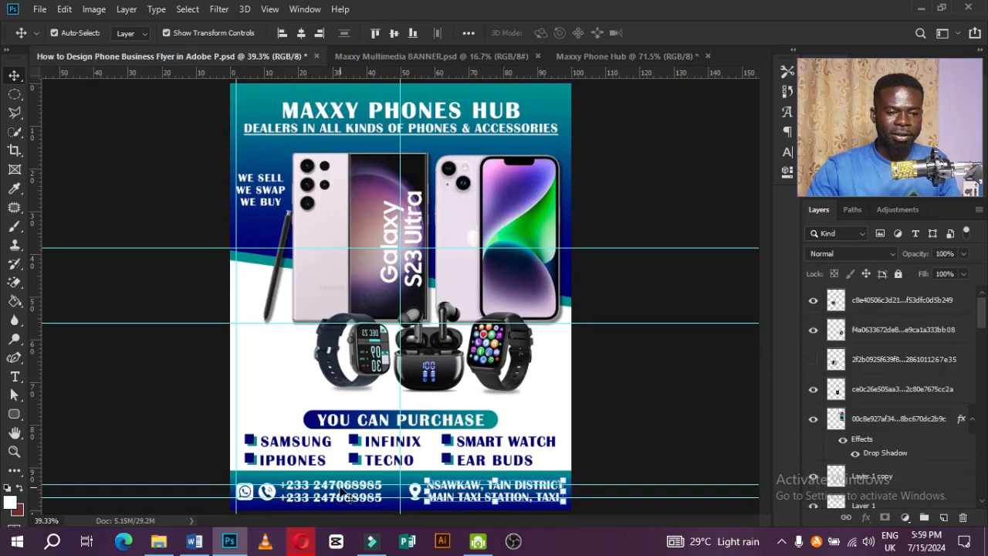
click(342, 495)
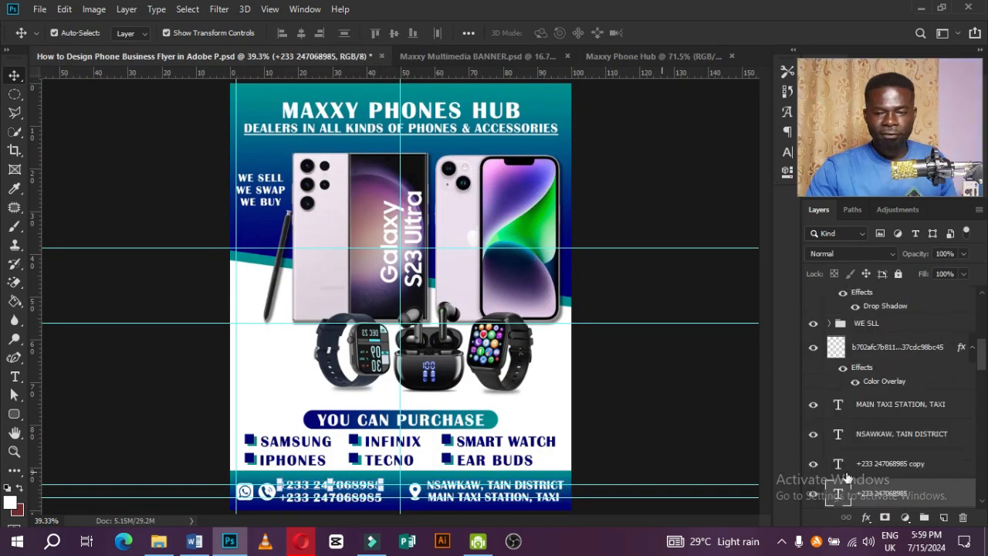
drag(328, 494, 227, 381)
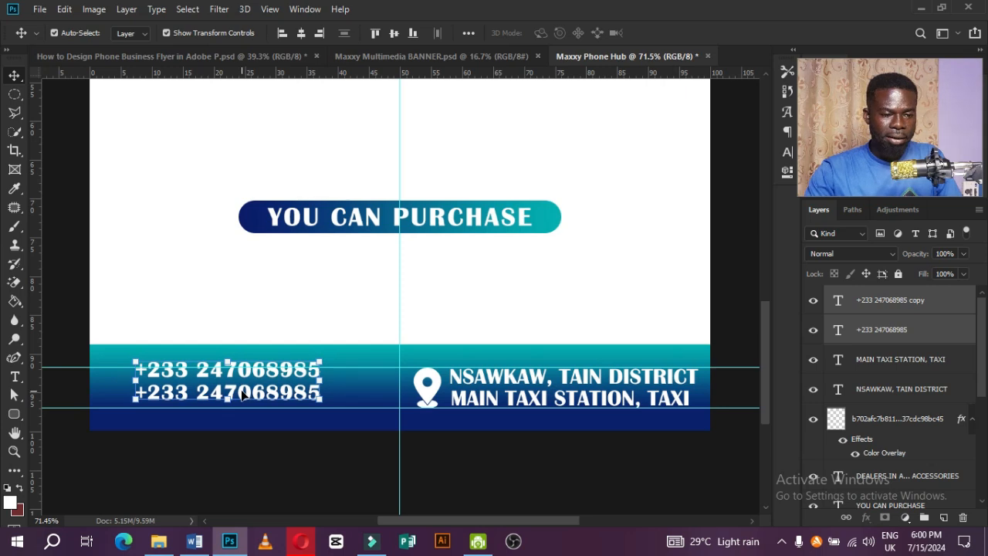
drag(241, 390, 243, 400)
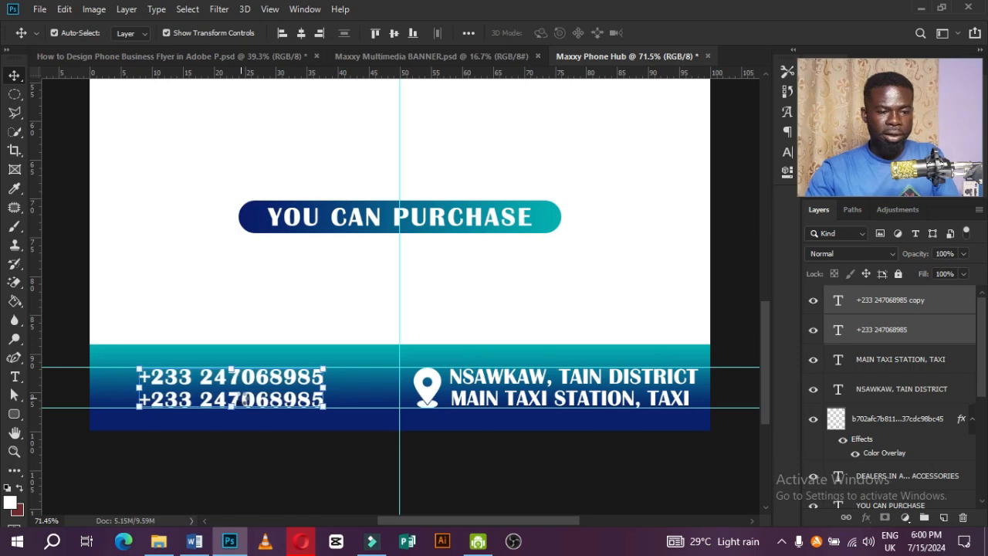
Nudge the two phone number lines right towards the vertical centre guide, leaving room for icons on their left.
key(Right)
key(Right)
key(Right)
key(Right)
key(Right)
key(Right)
key(Right)
key(Right)
key(Right)
key(Right)
key(Right)
key(Right)
key(Right)
key(Right)
key(Right)
key(Right)
key(Right)
key(Right)
key(Right)
key(Right)
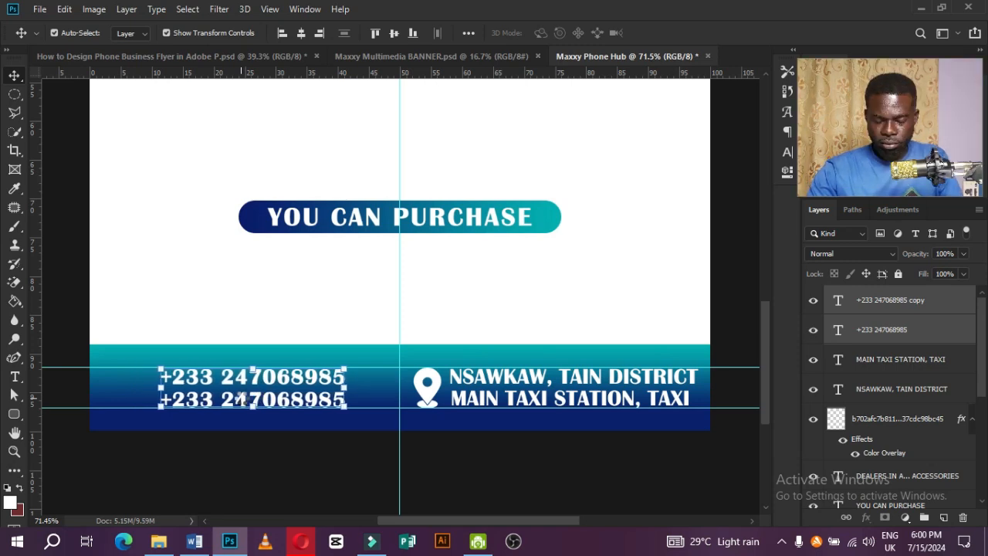
key(Right)
key(Right)
key(Right)
key(Right)
key(Right)
key(Right)
key(Right)
key(Right)
key(Right)
key(Right)
key(Right)
key(Right)
key(Right)
key(Right)
key(Right)
key(Right)
key(Right)
key(Right)
key(Right)
key(Right)
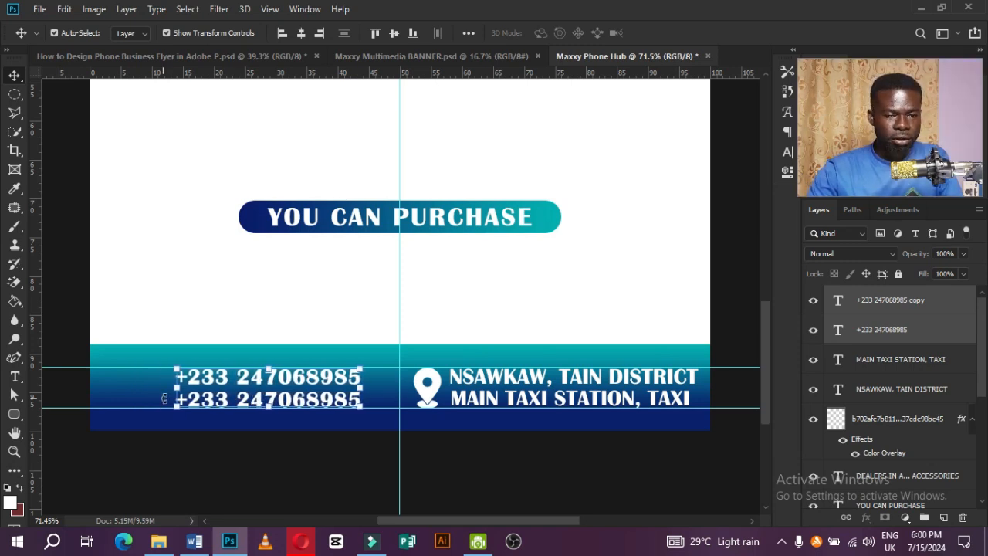
key(Right)
key(Right)
key(Right)
key(Right)
key(Right)
key(Right)
key(Right)
key(Right)
key(Right)
key(Right)
key(Right)
key(Right)
key(Right)
key(Right)
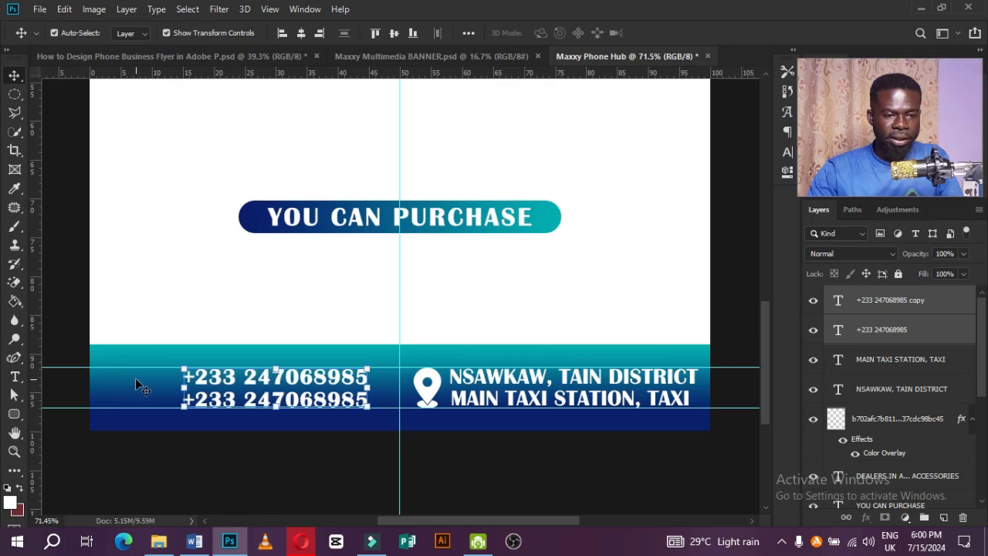
key(Right)
key(Right)
key(Right)
key(Right)
key(Right)
key(Right)
Place the WhatsApp icon "download" and the phone icon "download (6)" from the Downloads folder into the flyer.
click(158, 541)
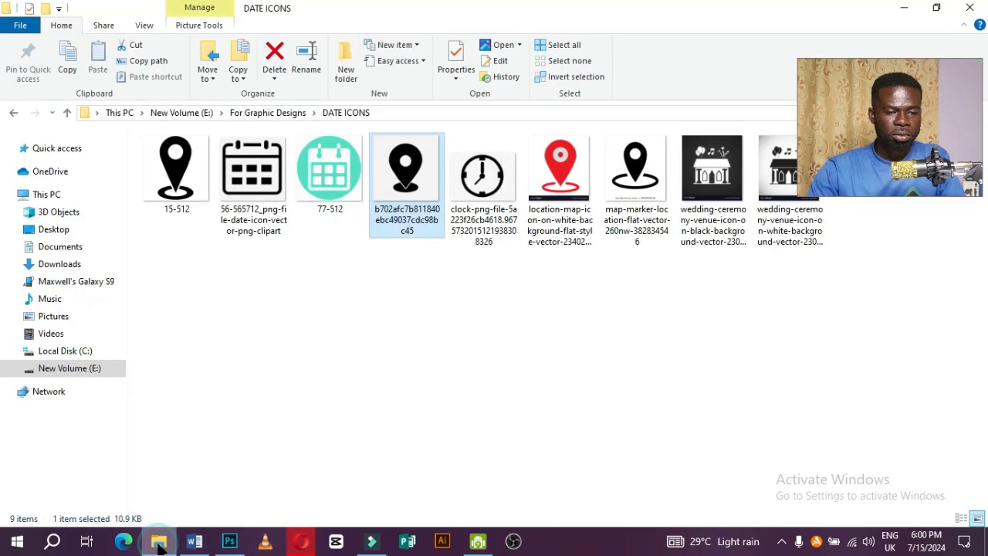
click(60, 264)
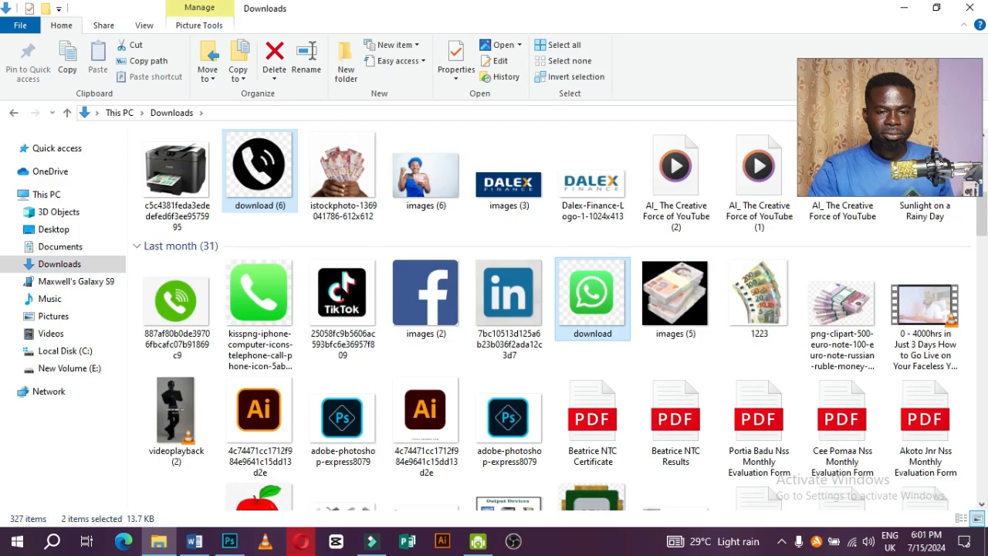
drag(590, 289, 230, 351)
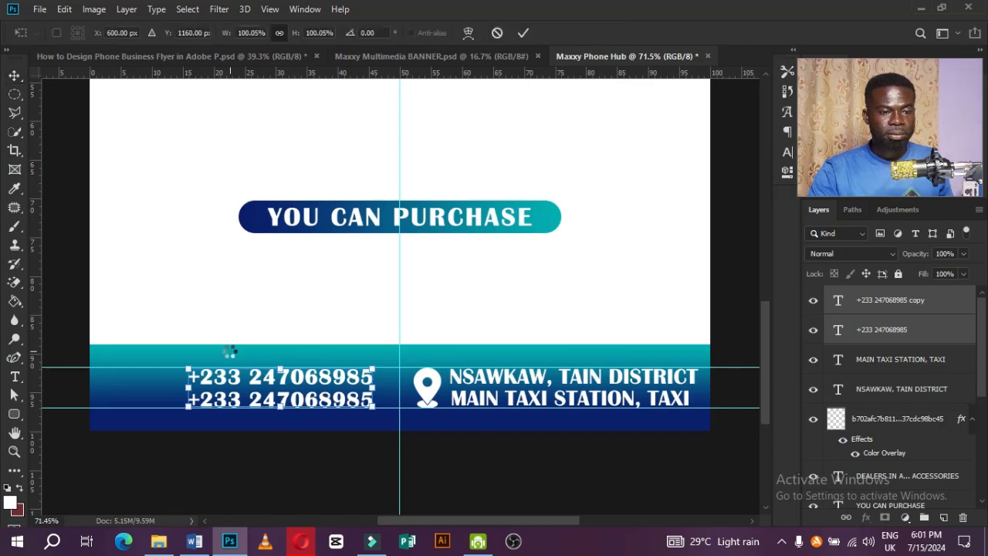
click(522, 33)
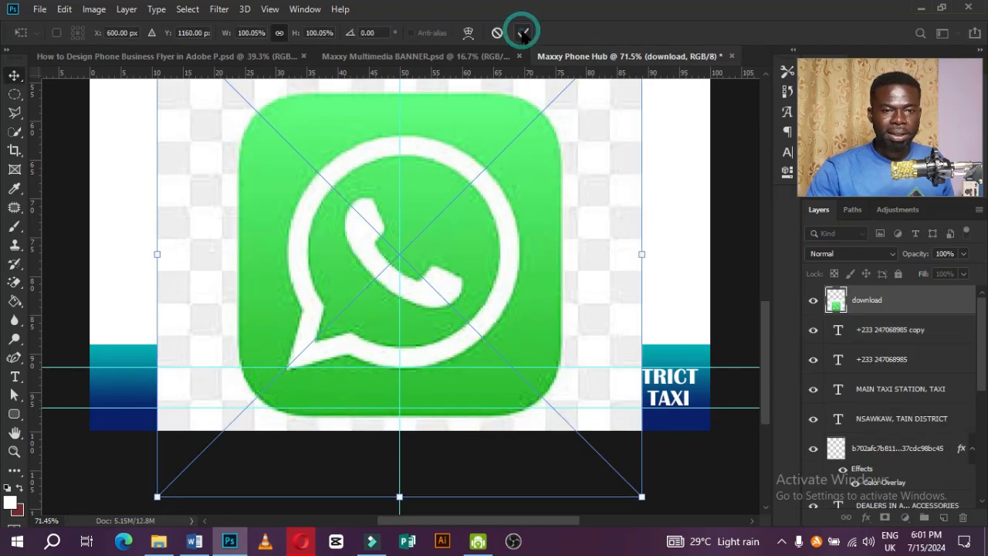
click(522, 33)
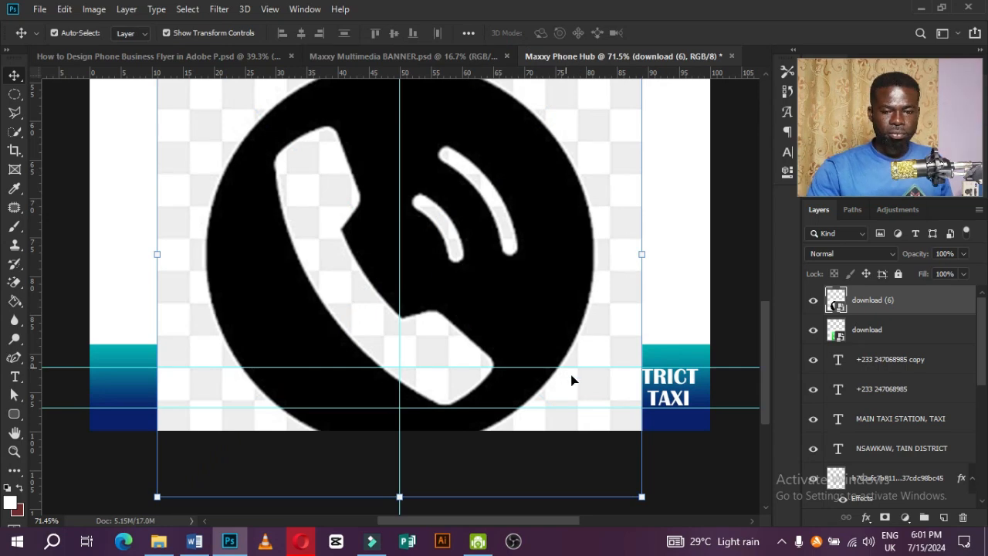
Scale the WhatsApp and phone icon layers together down to 27.97%.
shift+click(877, 330)
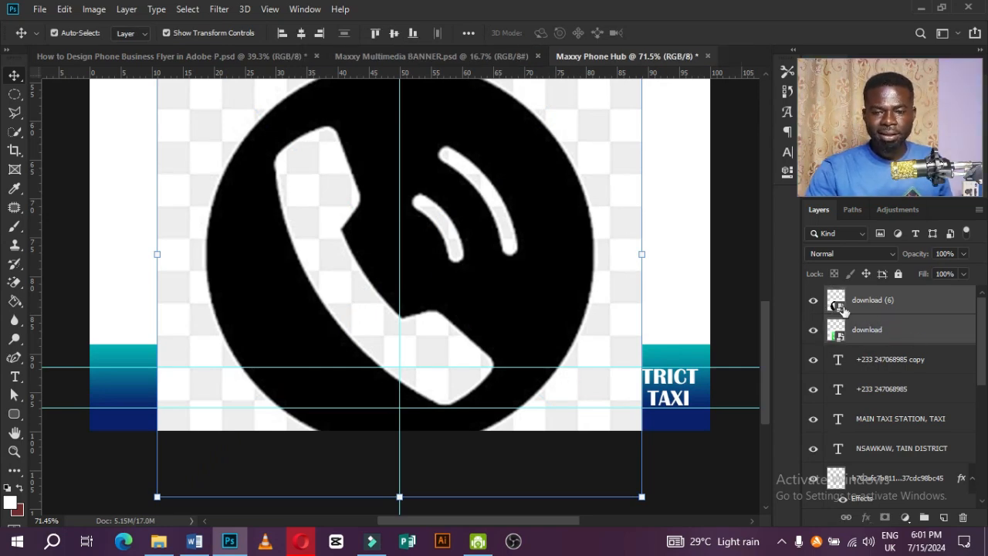
drag(641, 496, 250, 188)
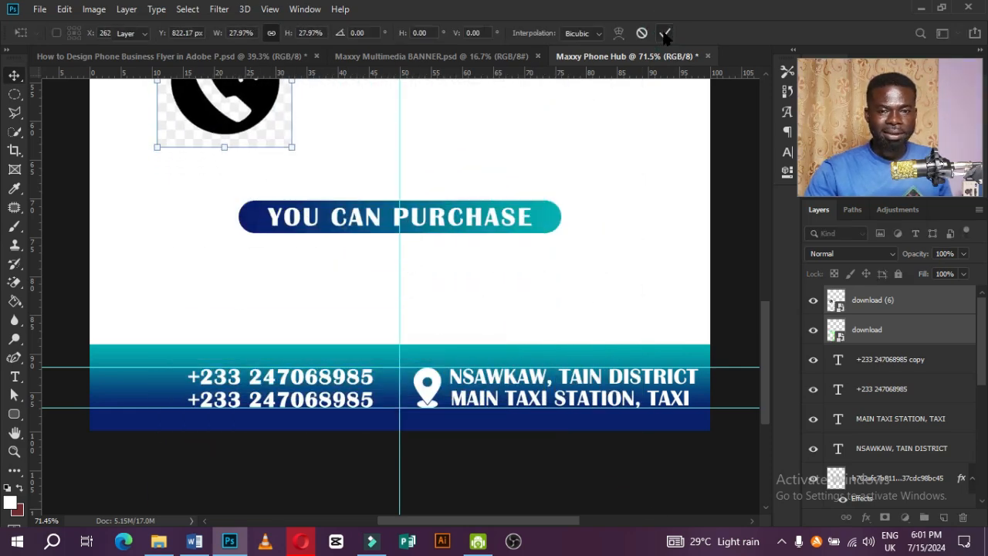
click(664, 32)
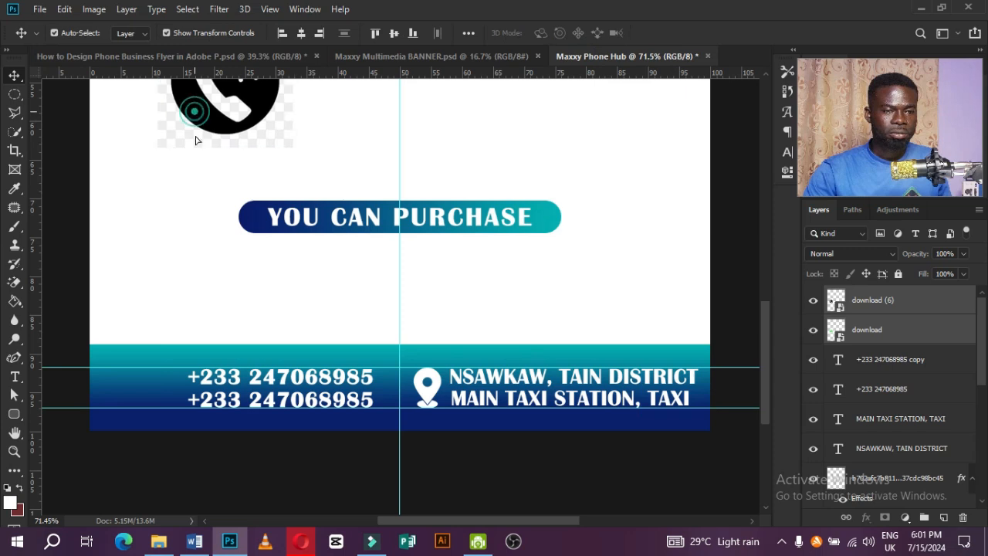
Shrink both icons further to about the footer text height and place them side by side left of the phone numbers.
drag(195, 116, 158, 253)
drag(231, 283, 218, 347)
key(Return)
click(222, 460)
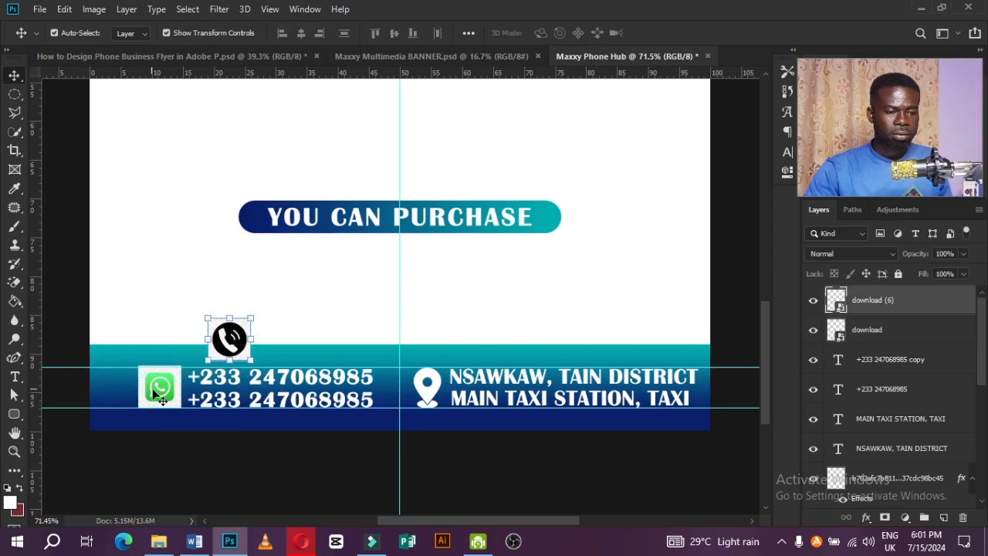
drag(160, 386, 116, 389)
drag(217, 343, 154, 395)
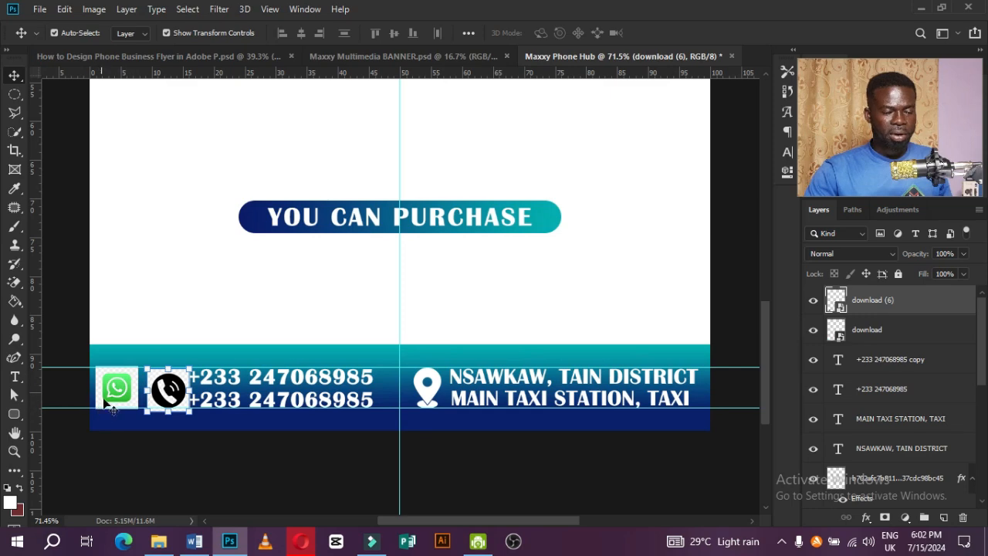
Rasterize the phone icon and erase its checkered background with the Magic Eraser at tolerance 32.
scroll(192, 392, up, 3)
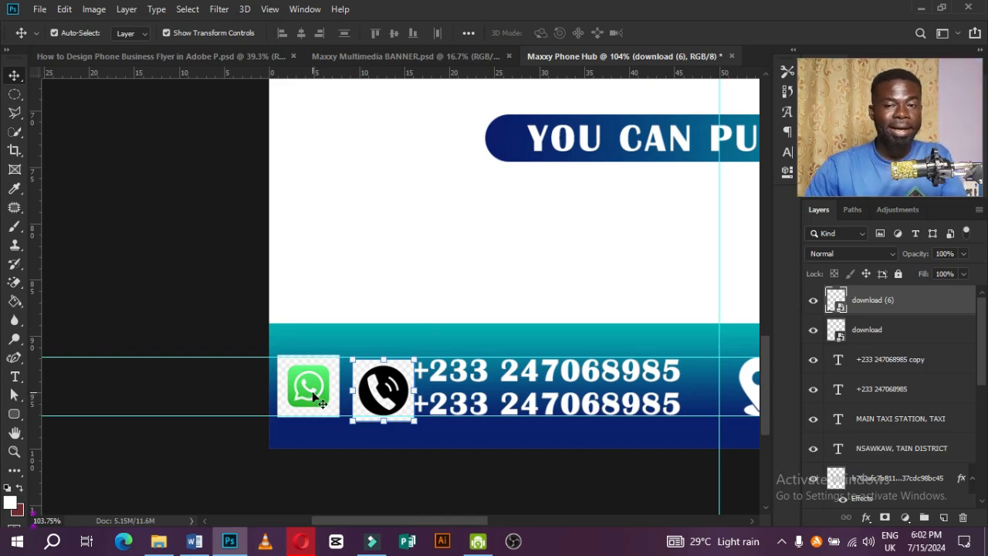
click(14, 283)
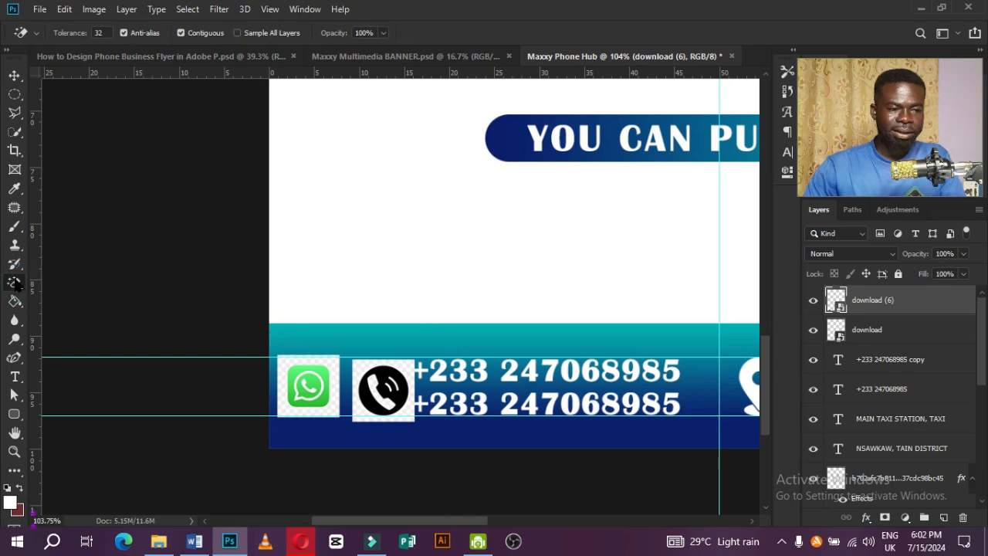
click(311, 386)
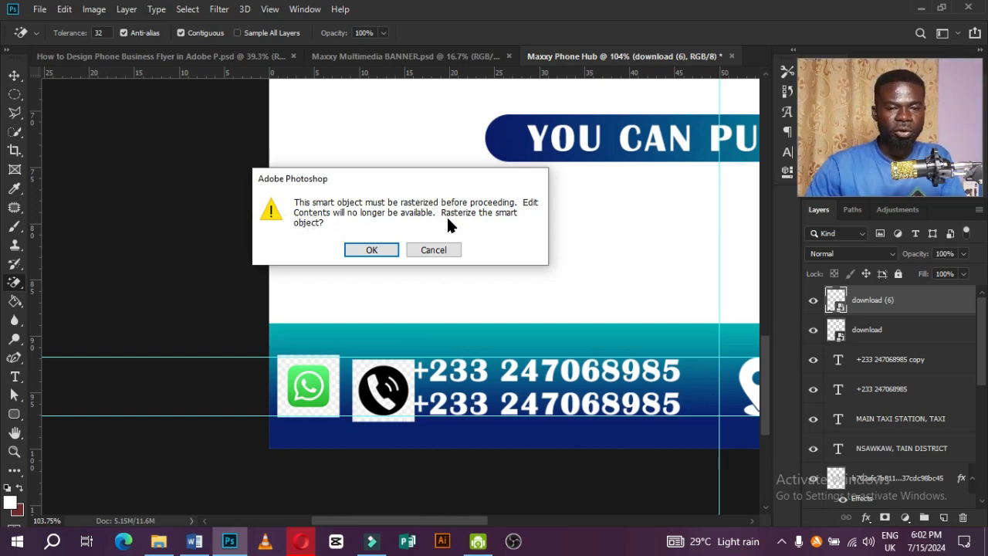
click(371, 251)
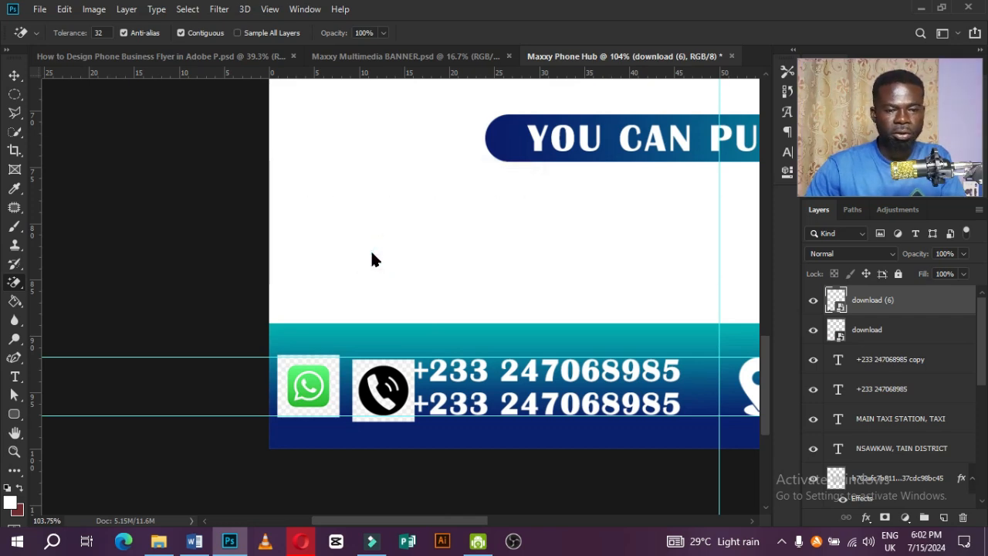
click(355, 367)
Rasterize the WhatsApp icon layer and remove the checkered background around it with the Magic Eraser.
click(868, 330)
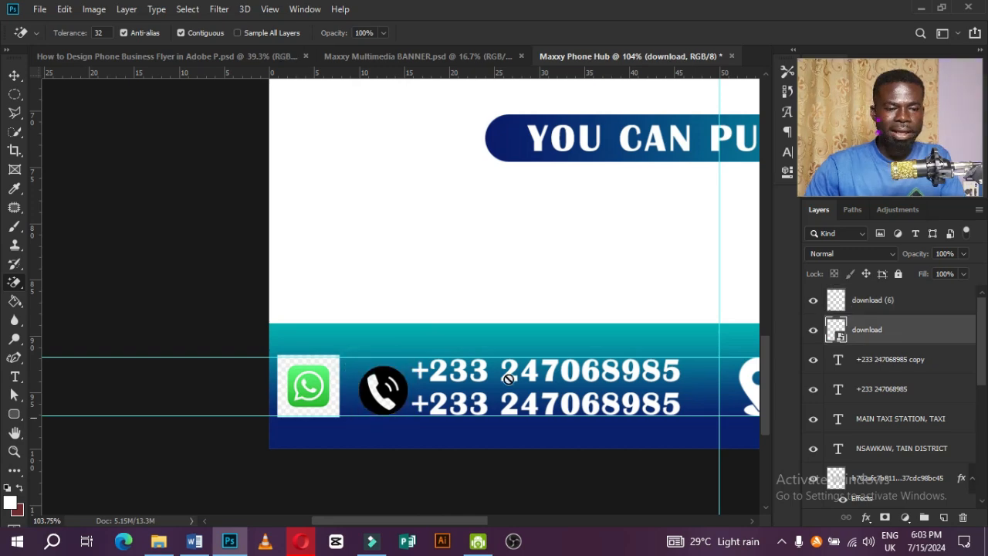
click(298, 370)
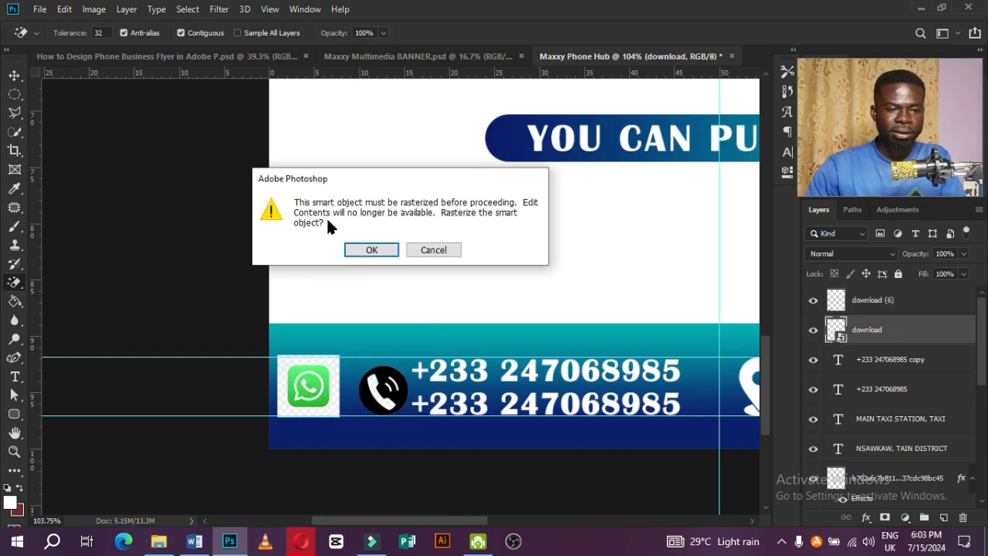
click(379, 251)
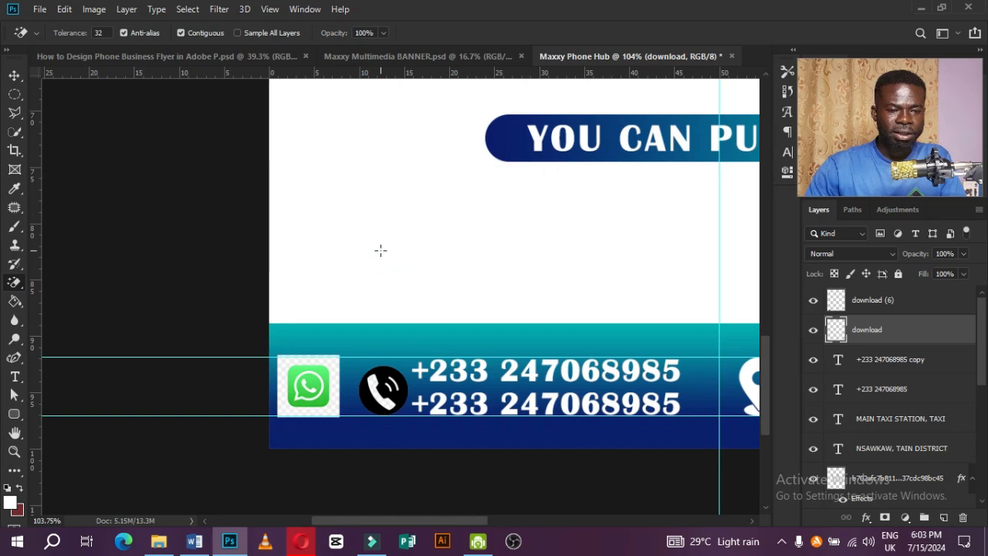
click(285, 366)
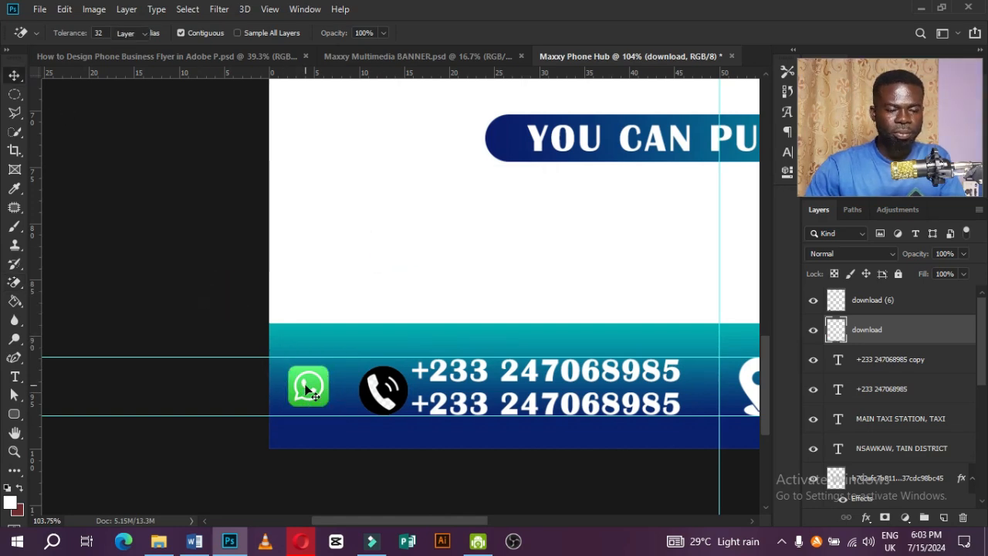
Enlarge the WhatsApp and phone icons to fill the height between the footer guides, and nudge the phone icon slightly left.
key(v)
key(ctrl+t)
mouse_move(340, 415)
mouse_down()
mouse_move(321, 407)
mouse_move(331, 419)
mouse_move(347, 401)
mouse_move(369, 421)
mouse_move(375, 409)
mouse_move(353, 415)
mouse_up()
key(Return)
click(390, 386)
key(Return)
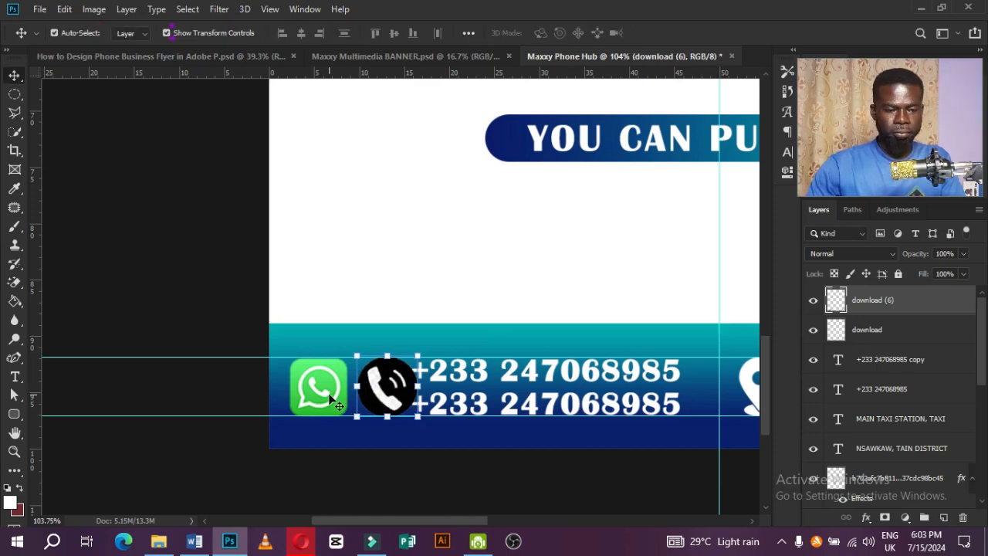
key(Left)
key(Left)
key(Left)
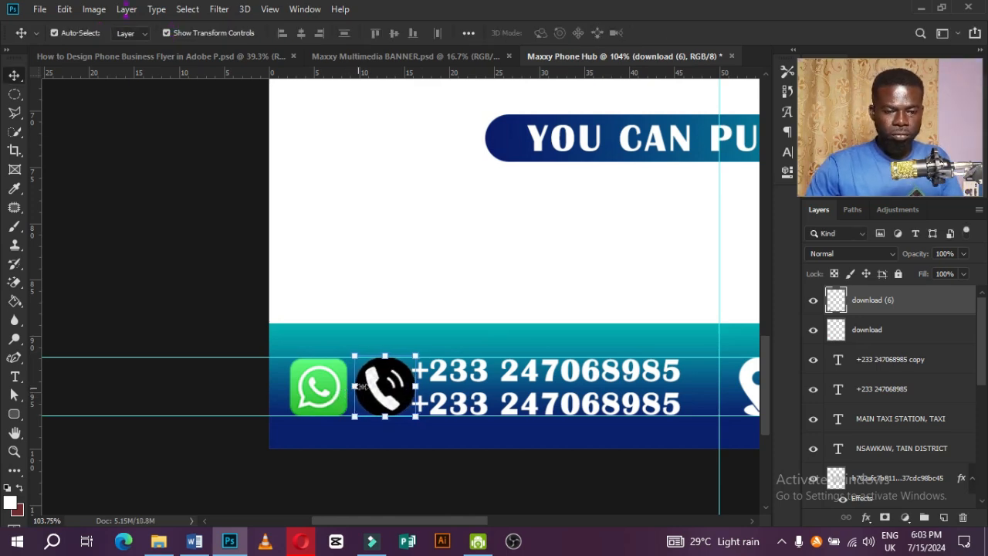
Nudge both footer phone number lines slightly right, away from the phone icon.
click(840, 358)
shift+click(846, 388)
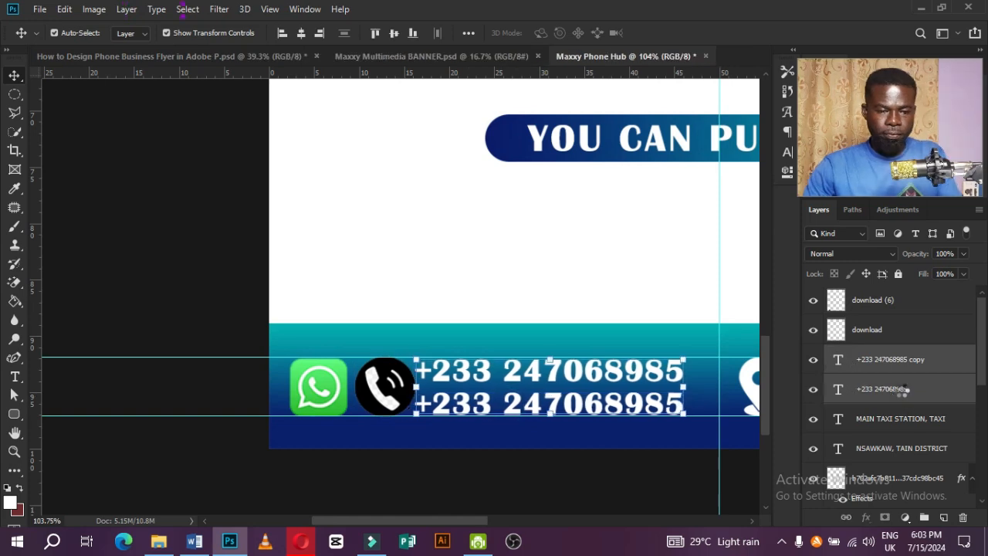
scroll(254, 417, right, 3)
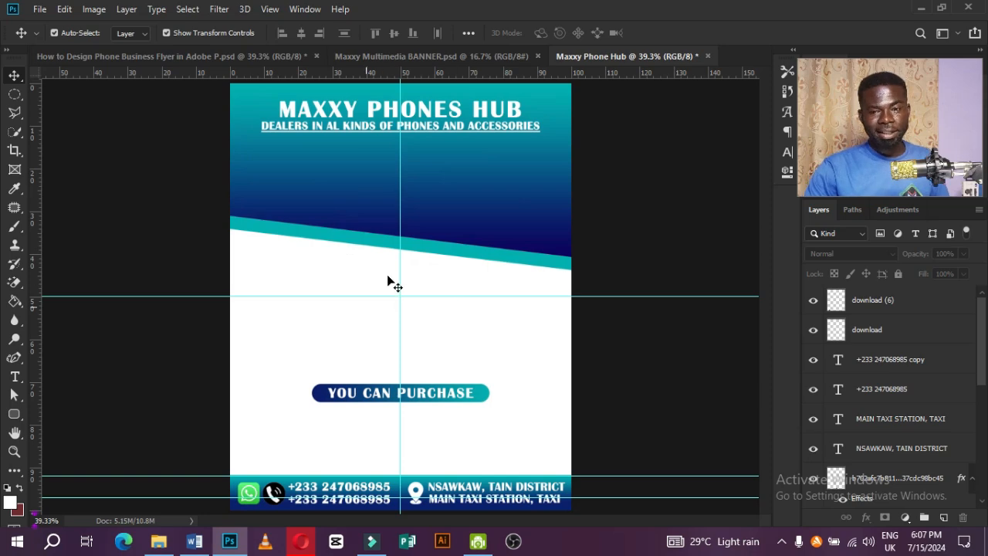
Place the lilac iPhone and Galaxy S23 Ultra images from the Downloads folder into the flyer.
click(159, 542)
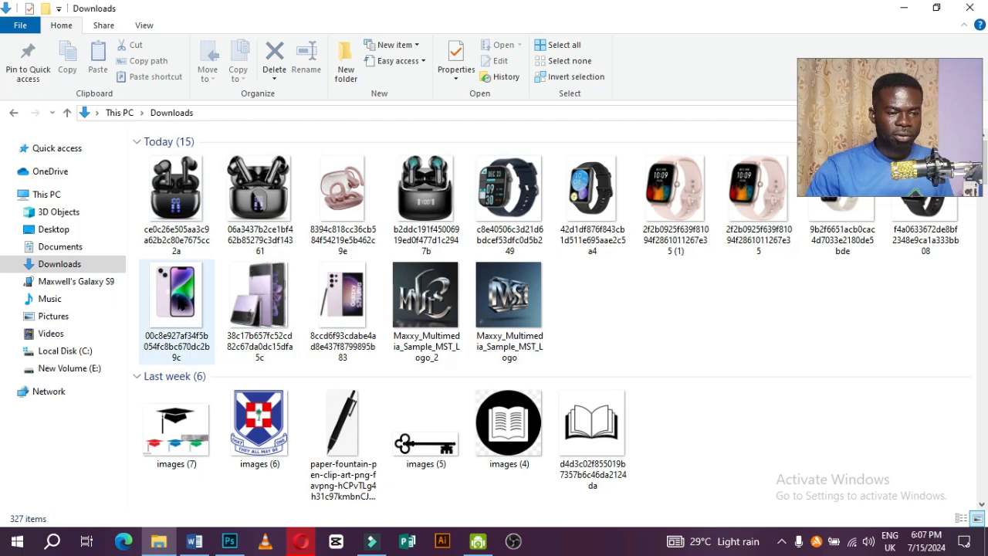
click(179, 303)
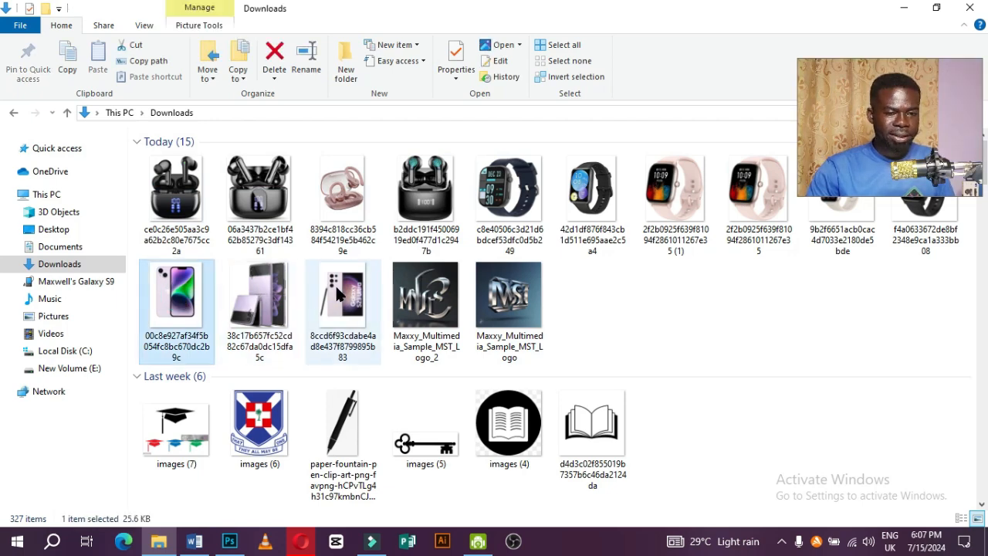
ctrl+click(335, 284)
drag(335, 284, 366, 326)
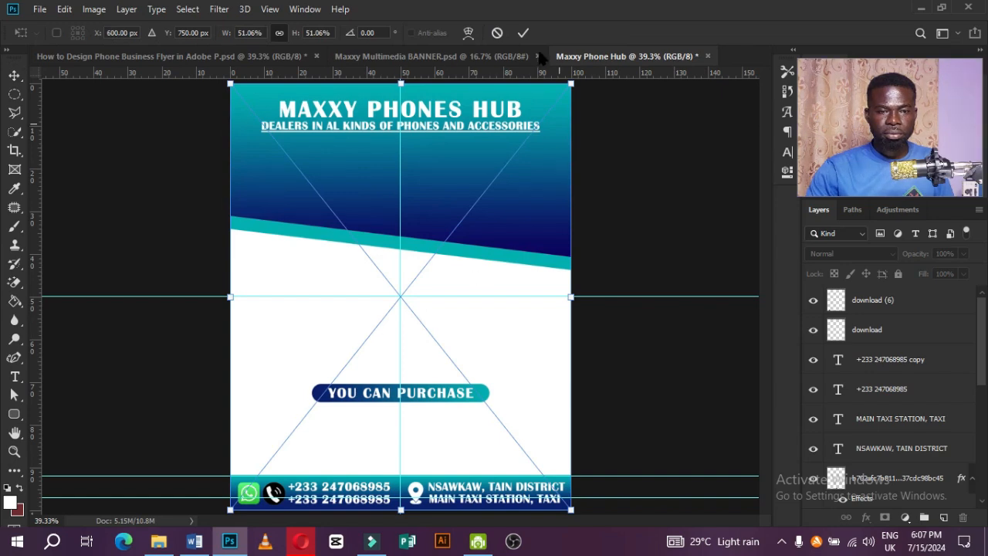
click(523, 32)
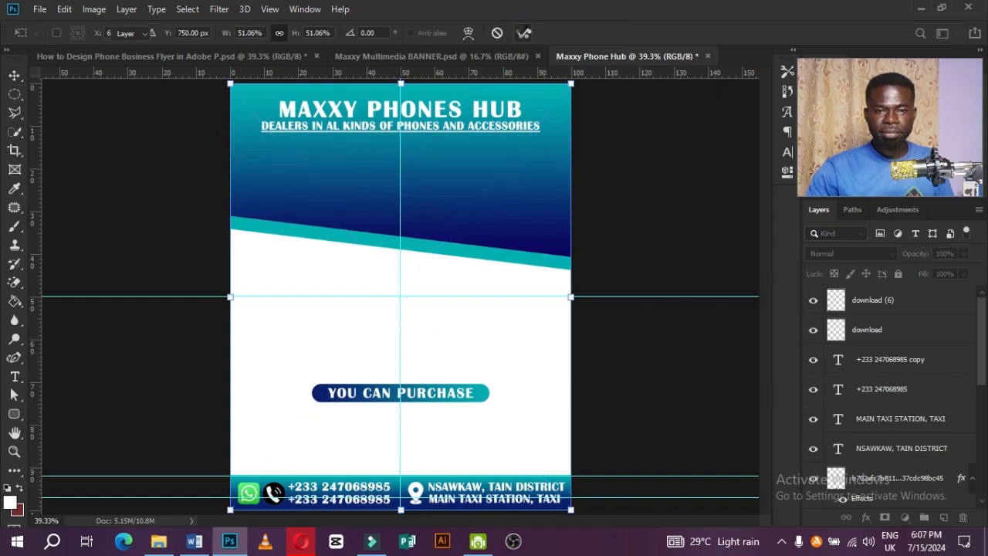
click(523, 32)
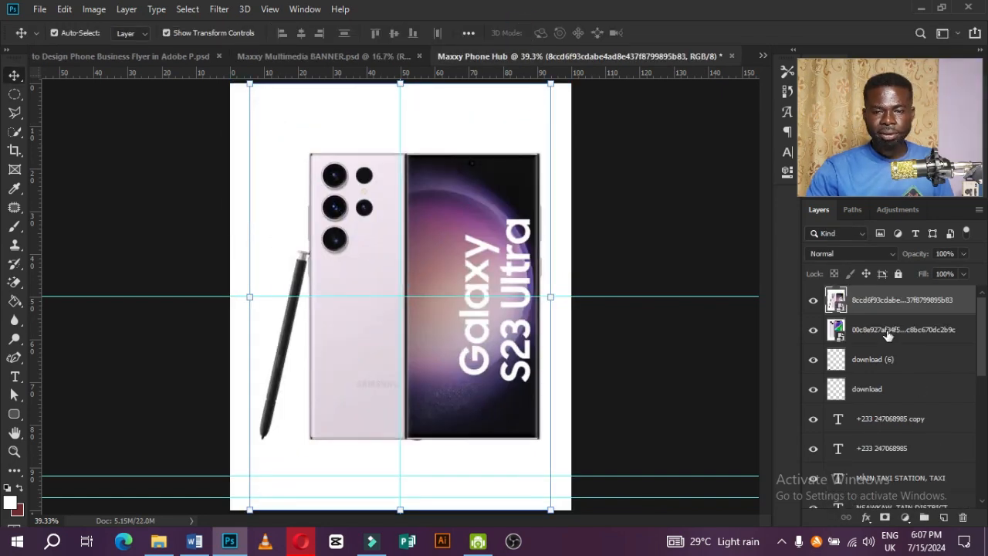
Scale both phone images down together to about two thirds and position them around the middle of the flyer.
ctrl+click(887, 333)
key(ctrl)
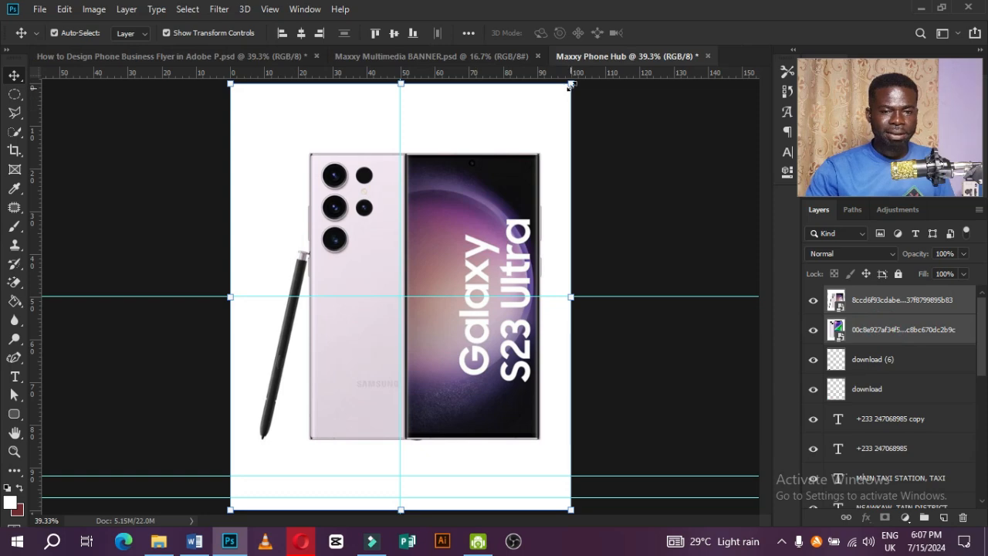
drag(571, 84, 475, 237)
key(Return)
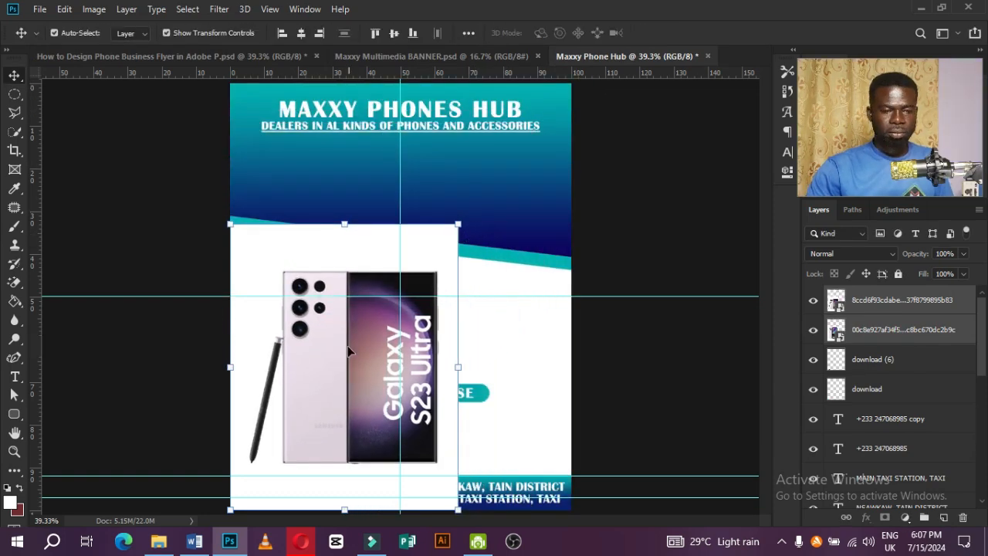
drag(277, 316, 333, 249)
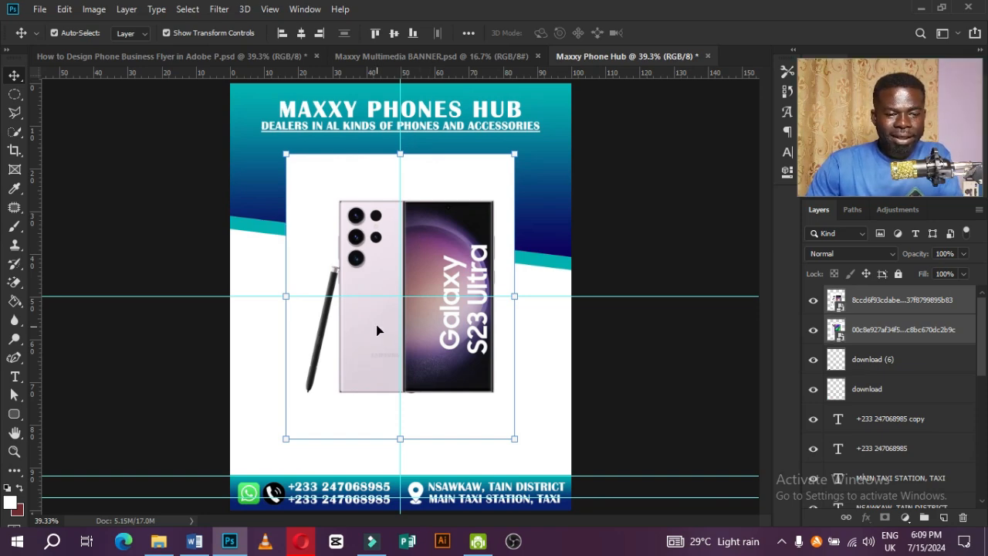
drag(377, 331, 389, 330)
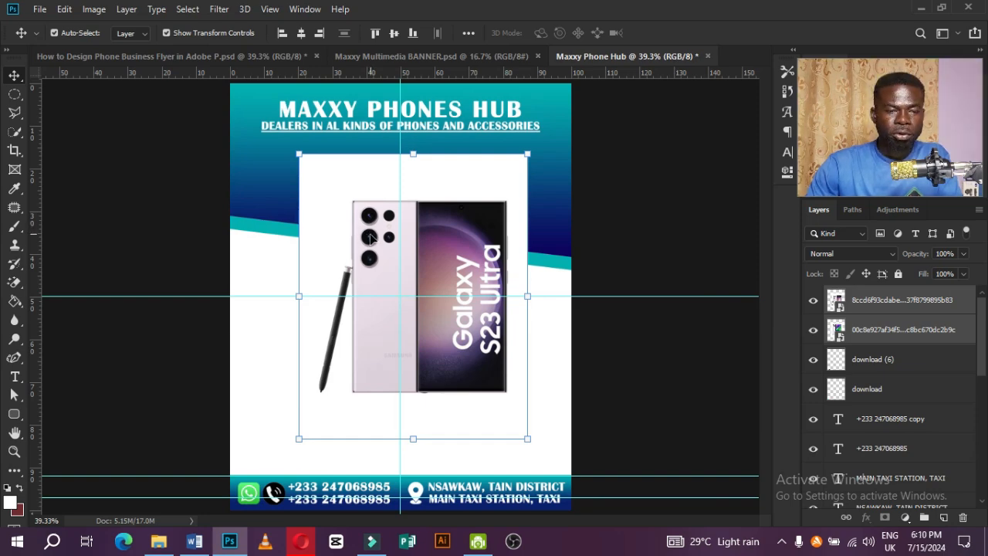
mouse_move(449, 236)
mouse_down()
mouse_move(426, 234)
mouse_move(435, 233)
mouse_up()
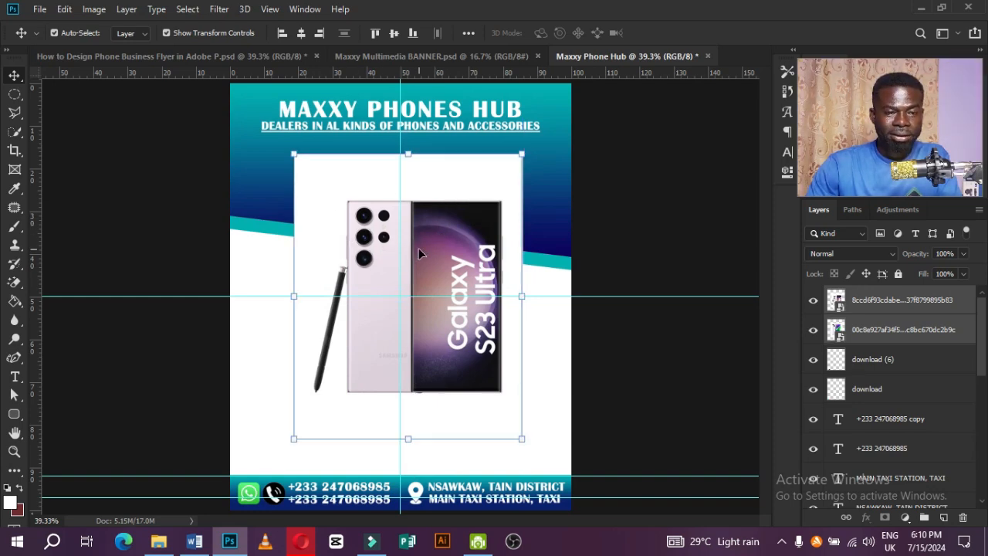
Rasterize the Galaxy S23 Ultra layer, erase its white background with the Magic Eraser at tolerance 32, and move it aside.
click(14, 282)
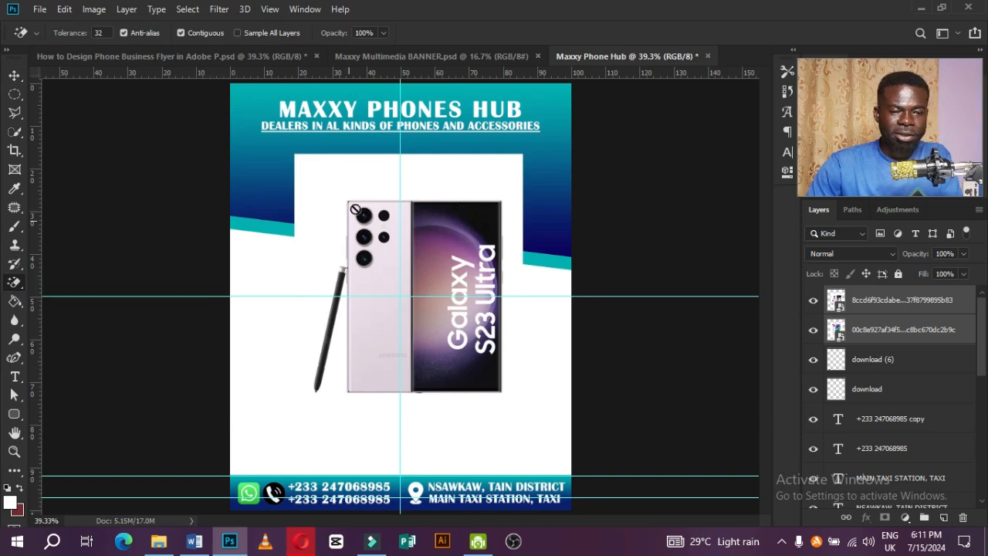
click(882, 295)
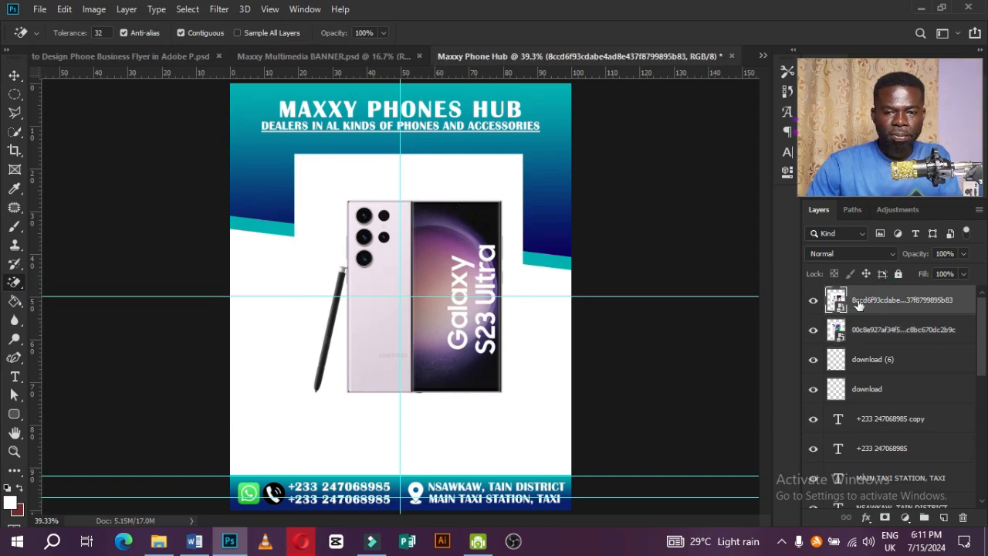
click(381, 271)
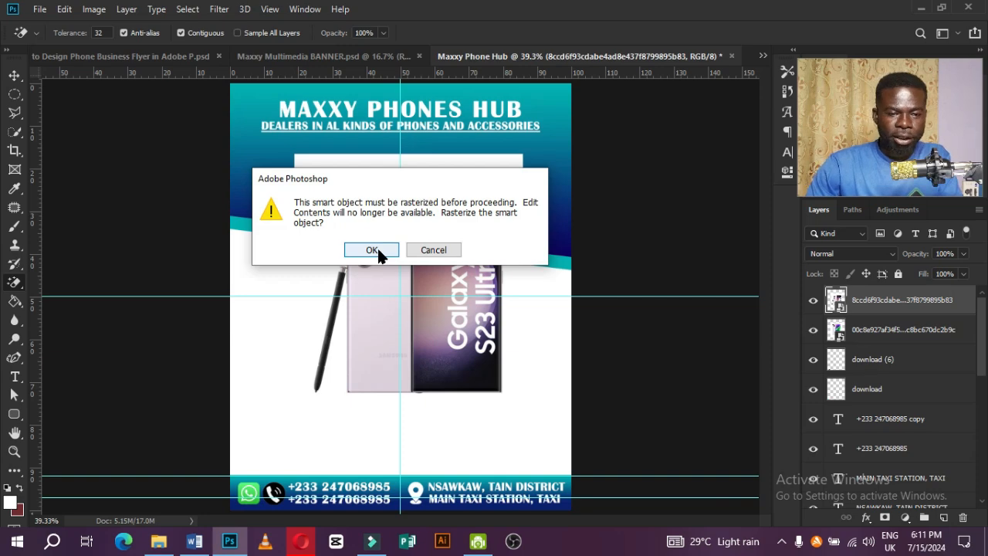
click(372, 250)
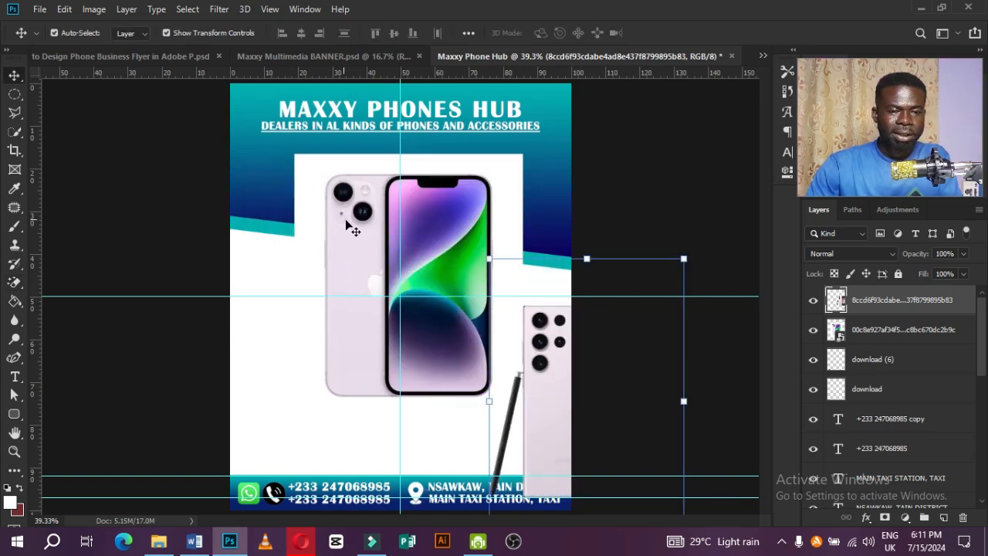
Move the iPhone image slightly up and left, rasterize its layer and erase its white background with the Magic Eraser.
drag(347, 223, 333, 203)
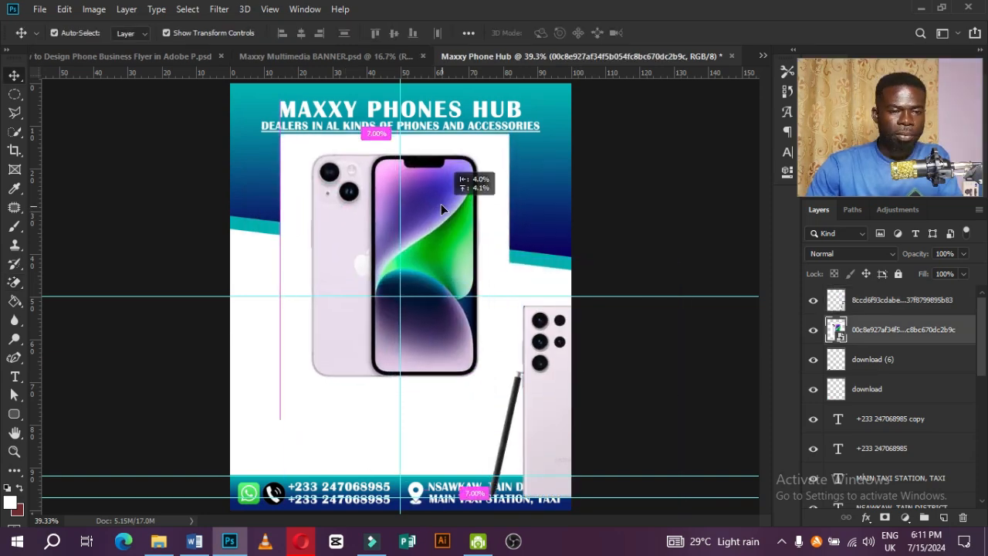
click(14, 281)
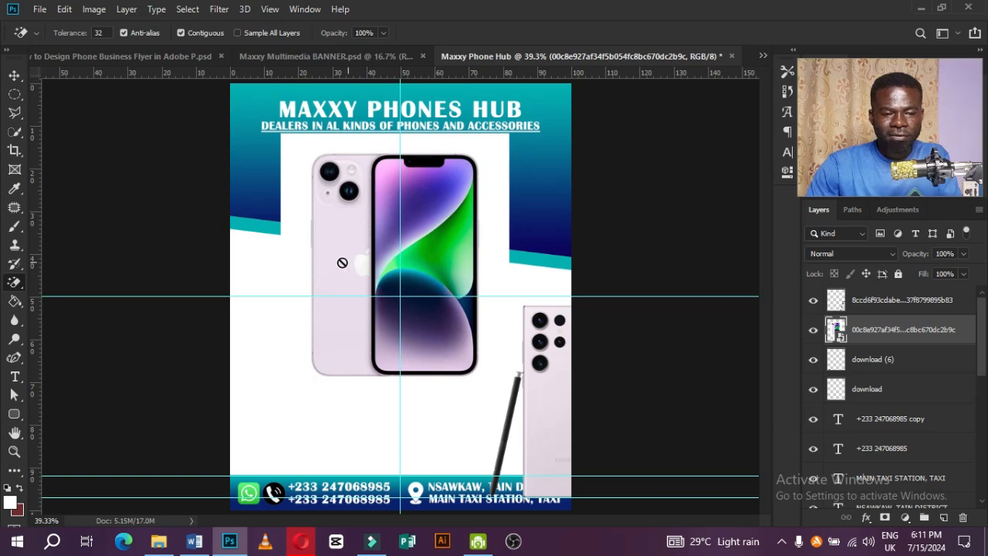
right_click(918, 338)
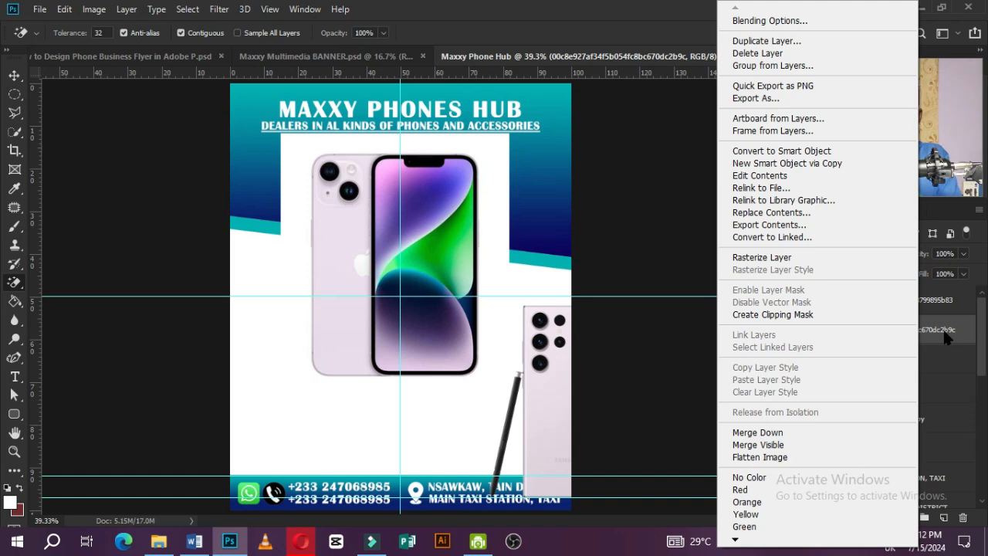
click(795, 260)
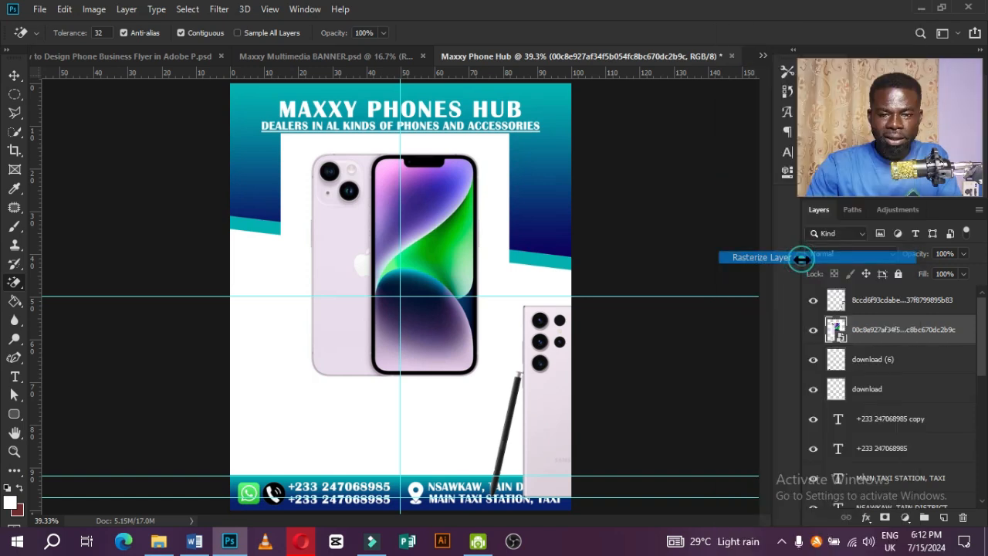
click(298, 212)
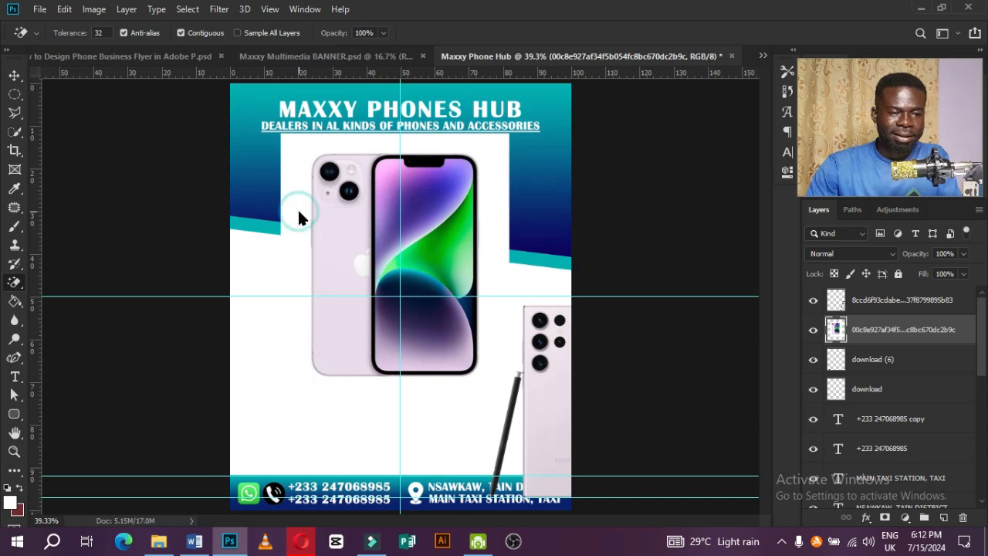
Shrink the iPhone to about two thirds and move it to the flyer's right side, overlapping the header's slanted edge.
key(v)
click(309, 376)
drag(309, 376, 379, 318)
key(Return)
drag(449, 241, 573, 257)
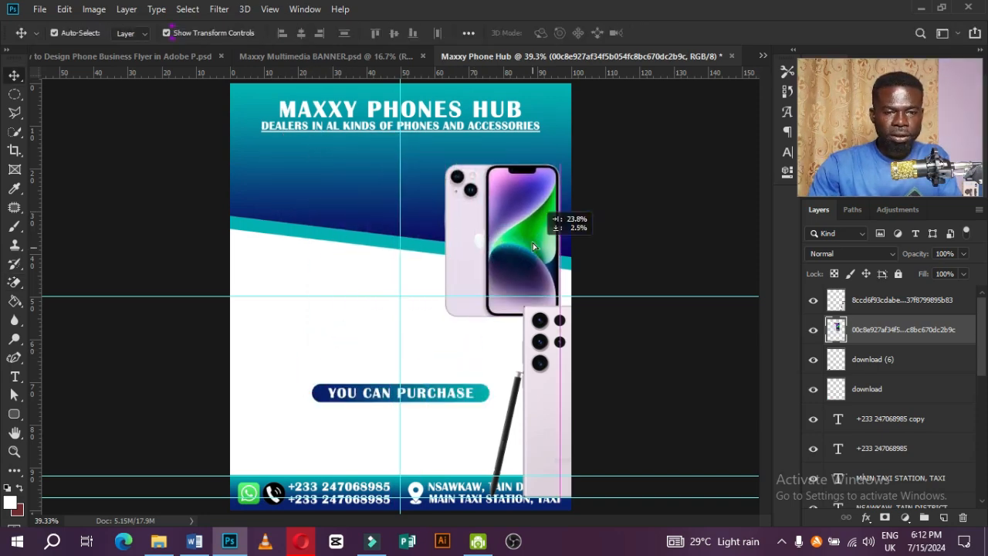
Move the Galaxy S23 Ultra up beside the iPhone and erase its leftover white background strip with the Magic Eraser.
drag(549, 369, 275, 209)
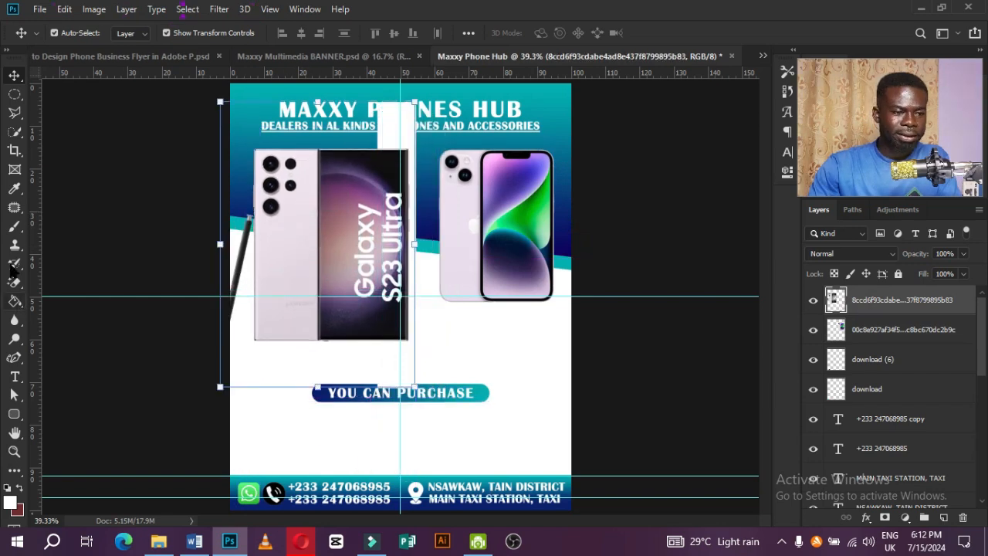
click(14, 283)
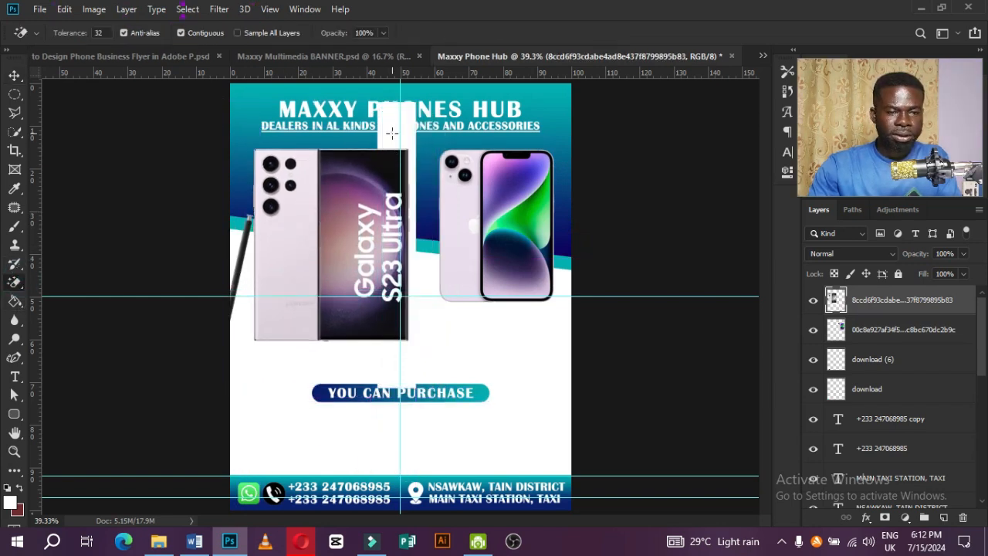
key(v)
drag(341, 222, 394, 217)
click(335, 255)
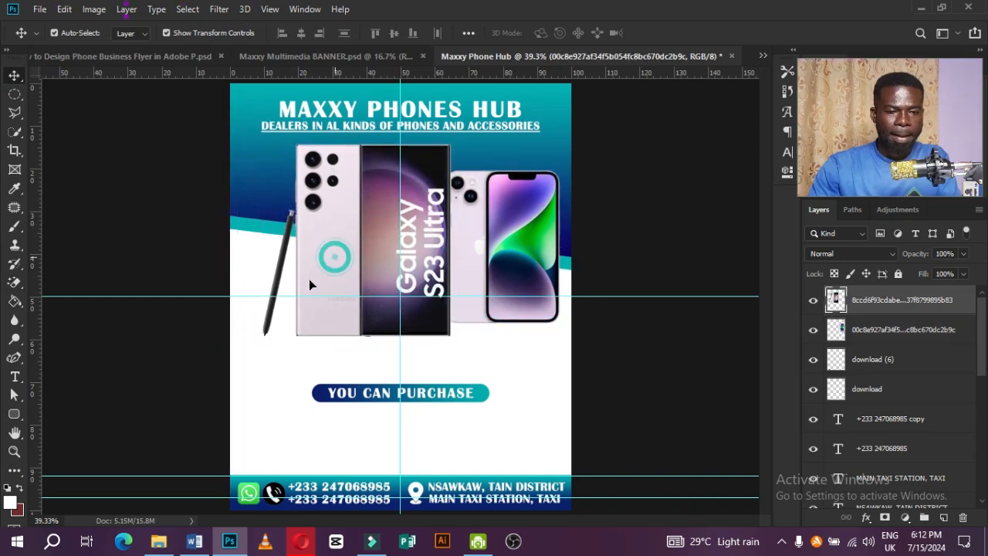
Scale the Galaxy S23 Ultra to about 80% to match the iPhone's height and align it beside the iPhone under the headings.
mouse_move(263, 335)
mouse_down()
mouse_move(298, 309)
mouse_move(275, 322)
mouse_up()
drag(453, 143, 436, 169)
drag(335, 242, 342, 222)
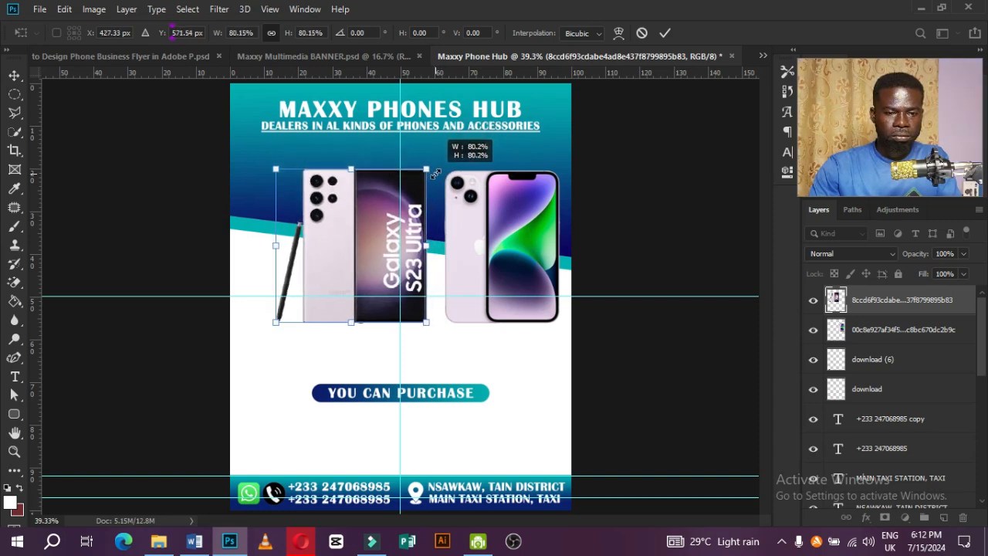
key(Return)
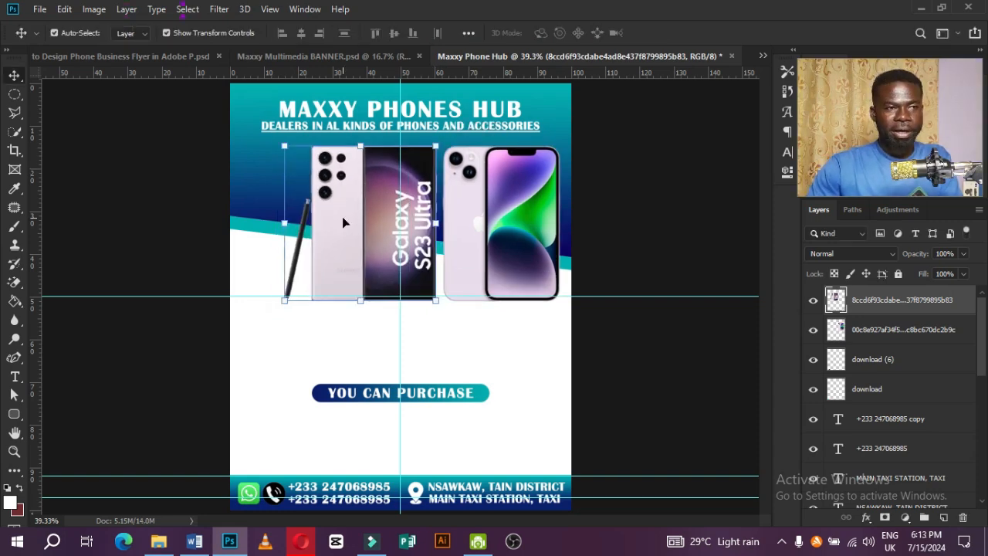
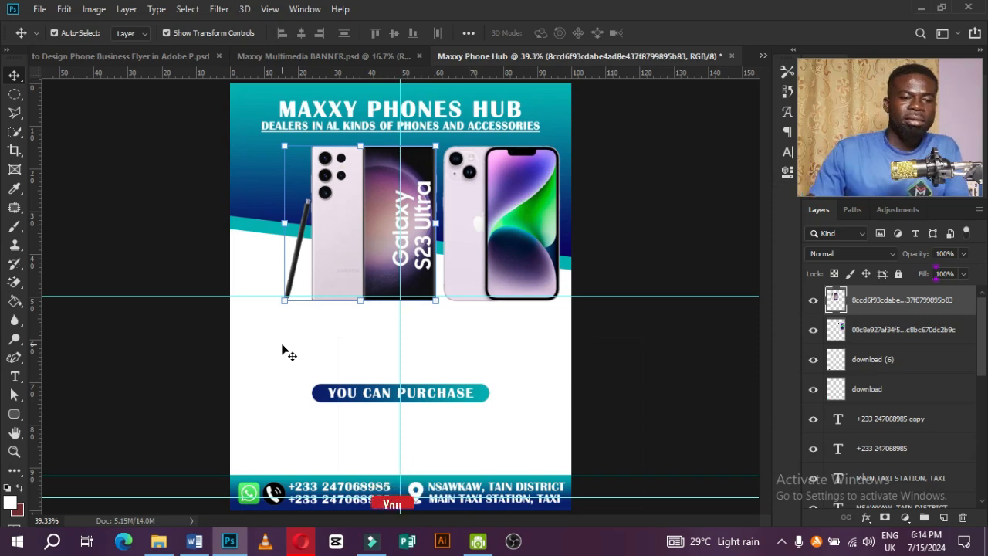
click(371, 293)
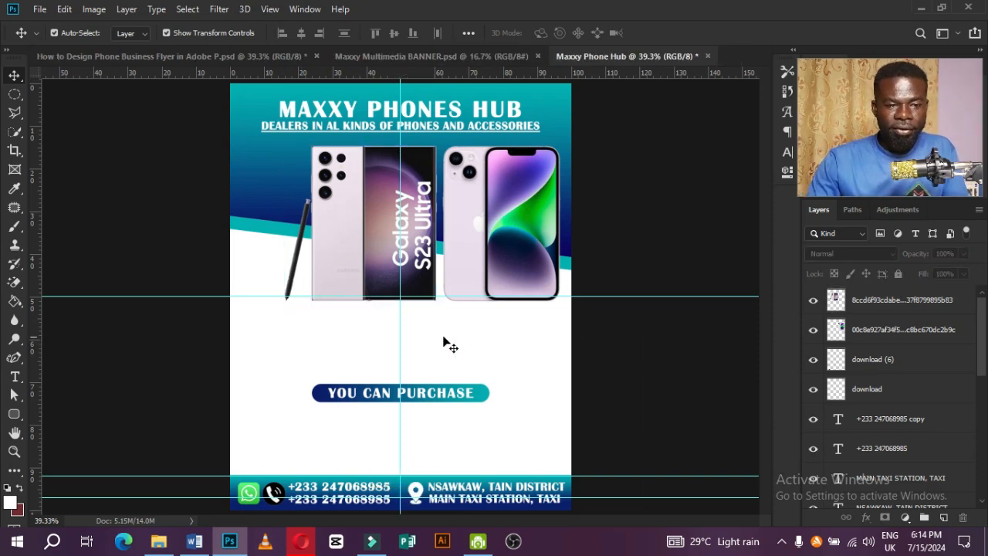
Place the black earbuds, navy smartwatch and black smartwatch images from the Downloads folder into the flyer document.
click(158, 541)
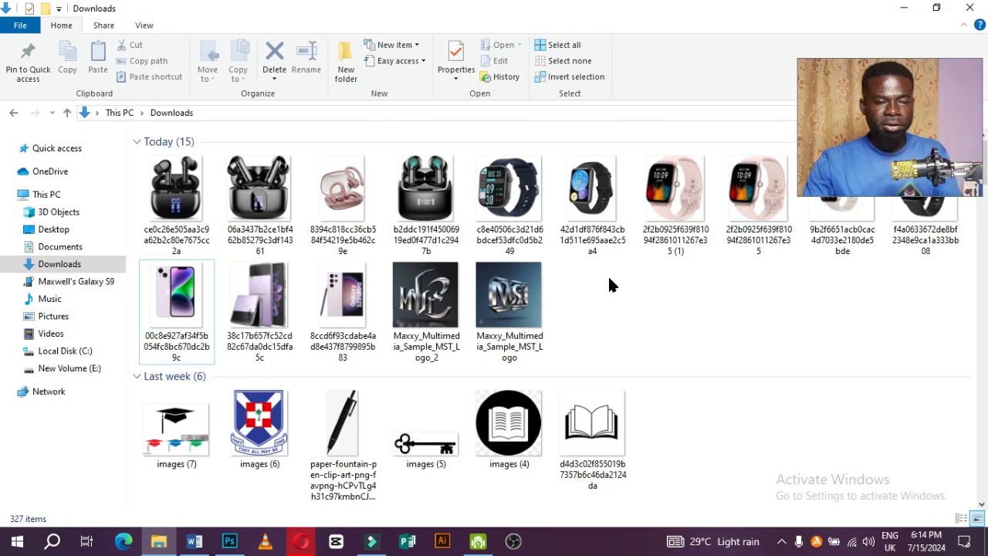
click(177, 198)
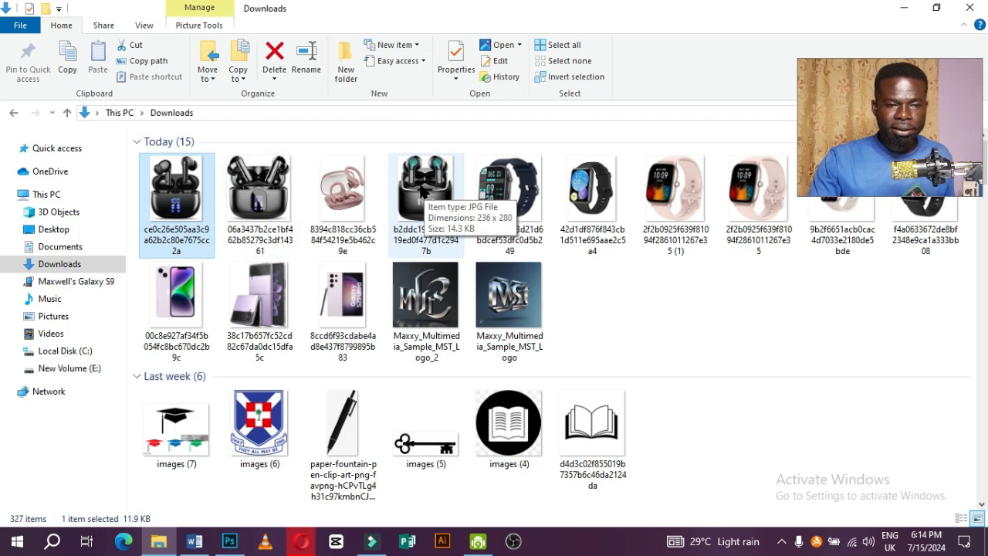
ctrl+click(509, 203)
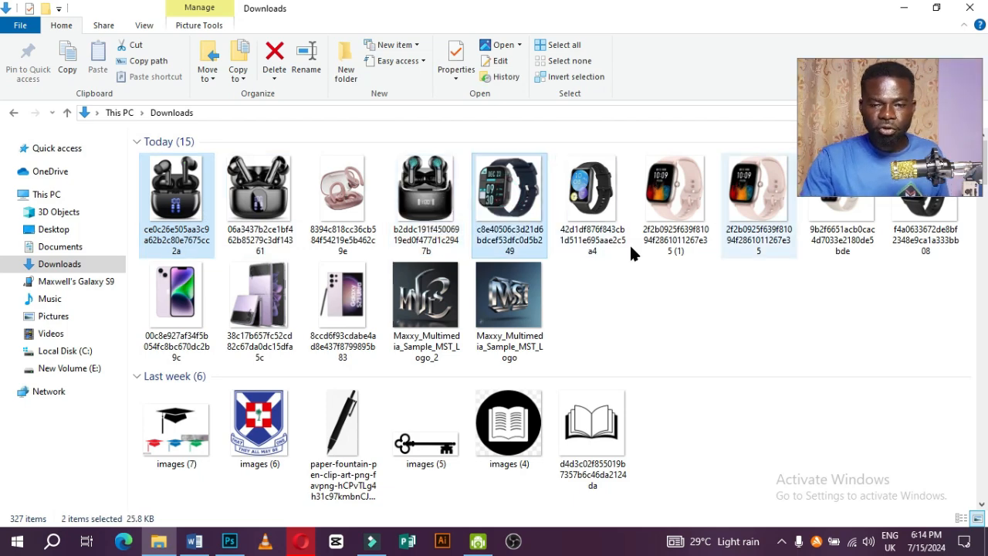
ctrl+click(911, 230)
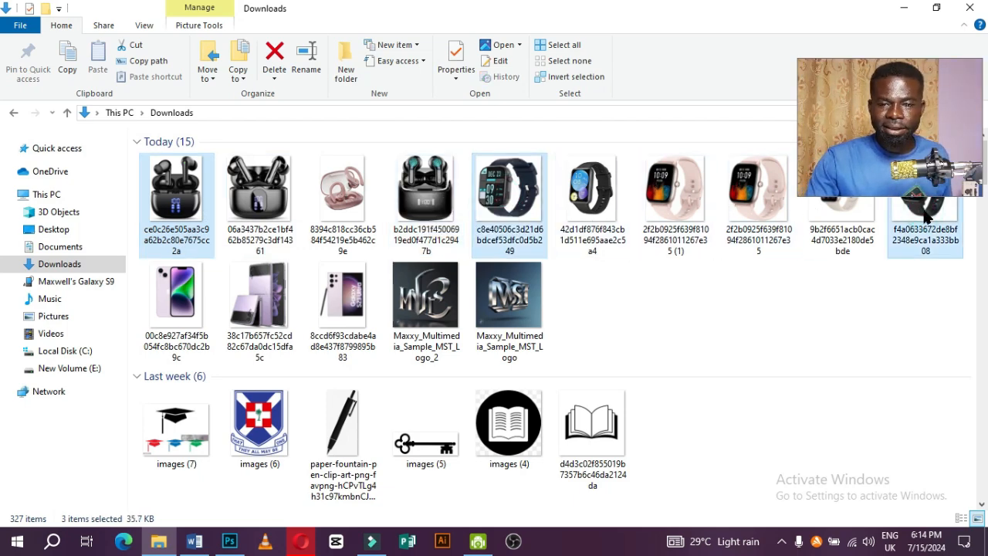
drag(877, 275, 337, 315)
key(Return)
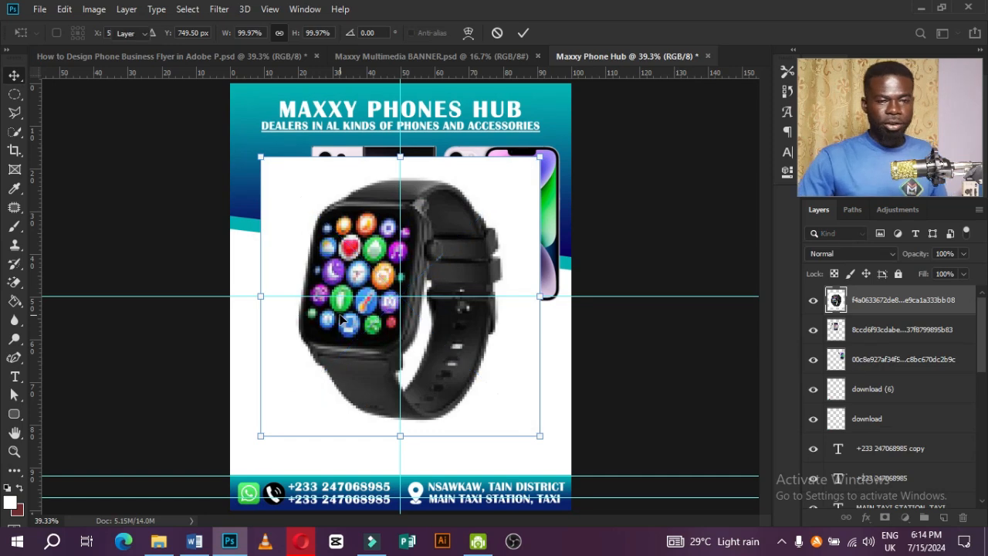
key(Return)
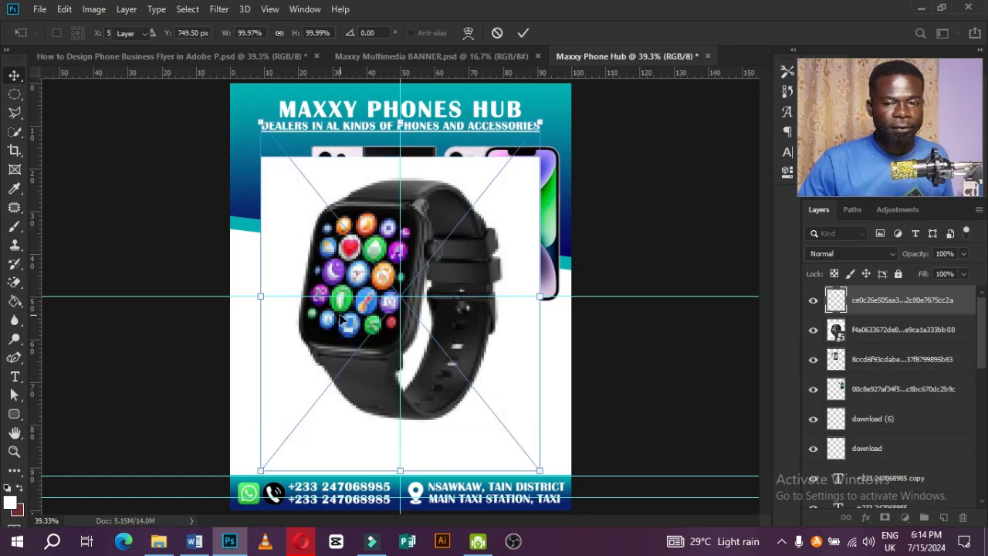
key(Return)
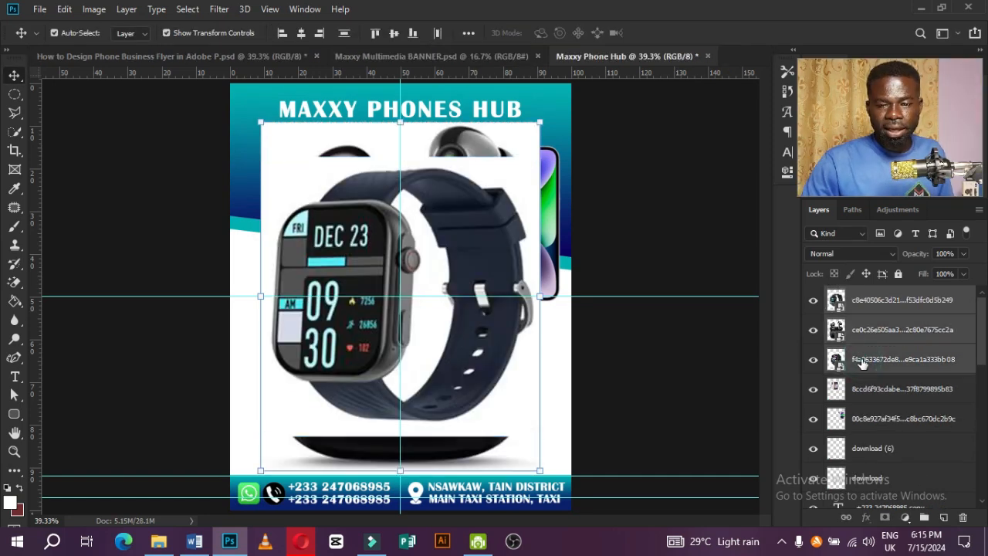
Select the three newly placed accessory layers and shrink them together to a little over a third of their size.
click(870, 301)
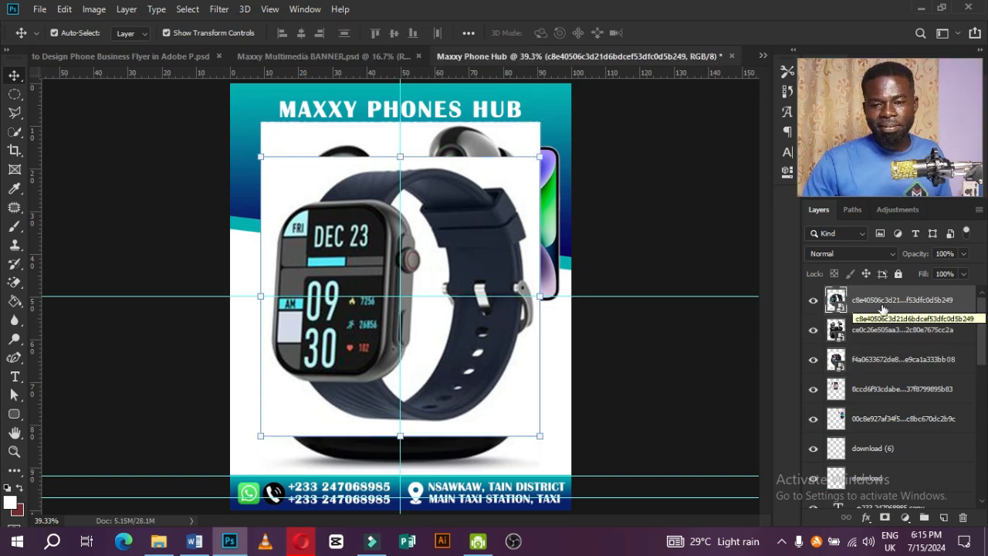
shift+click(884, 364)
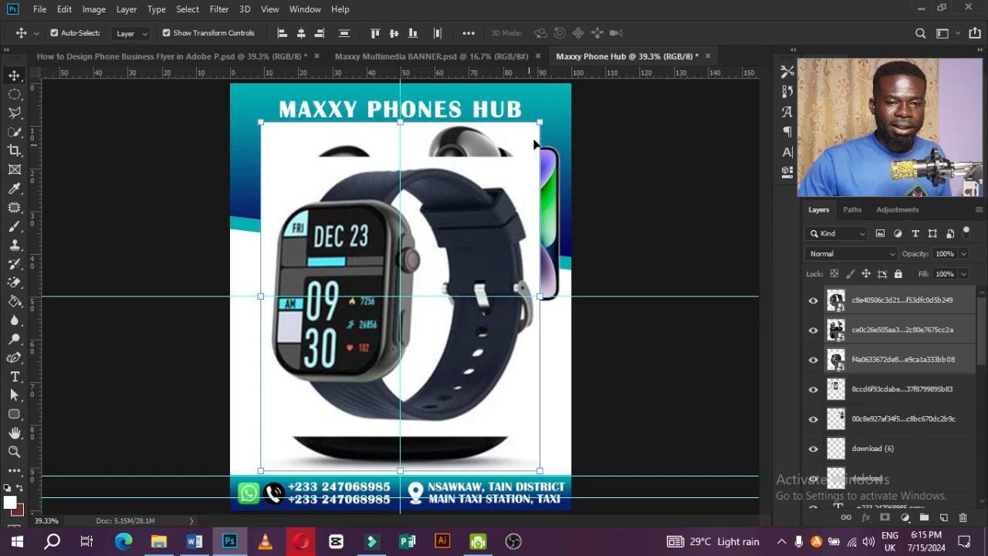
drag(540, 122, 374, 310)
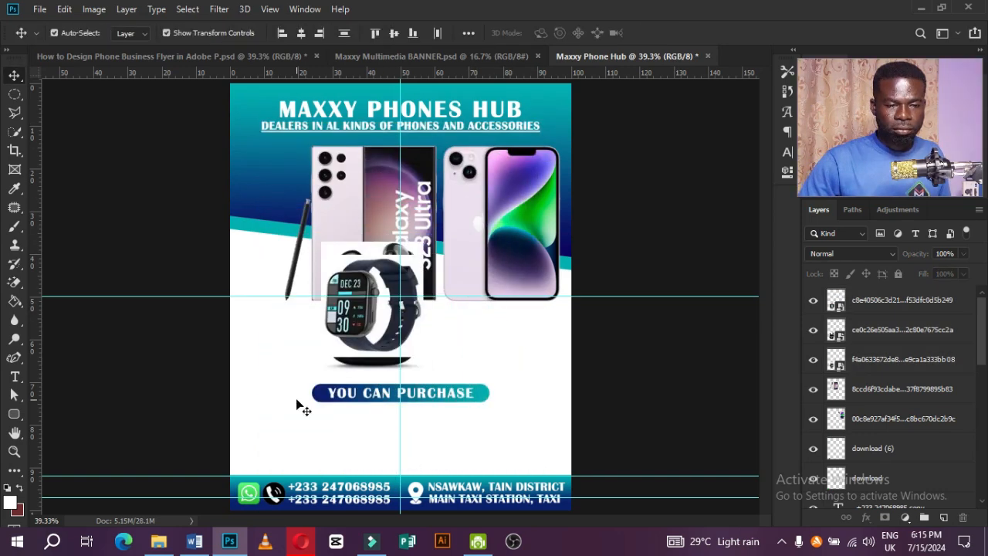
Move the YOU CAN PURCHASE label slightly down and spread the watches and earbuds apart in the space below the phones.
drag(362, 395, 361, 420)
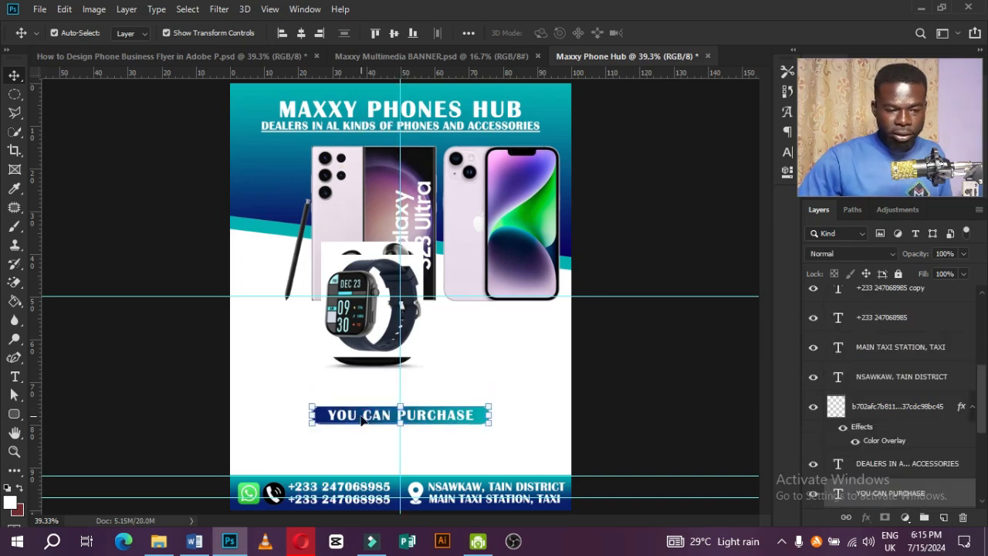
drag(352, 312, 273, 330)
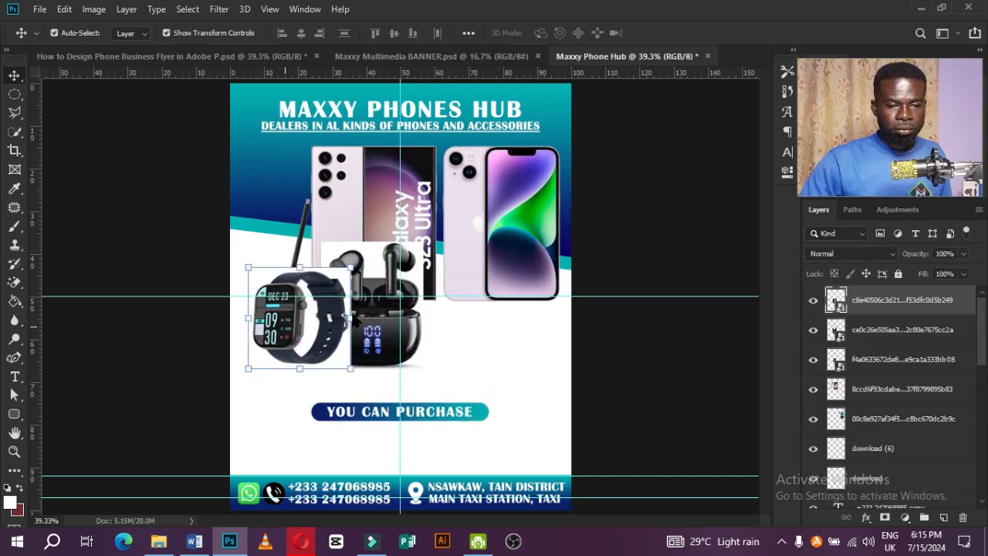
drag(409, 271, 547, 324)
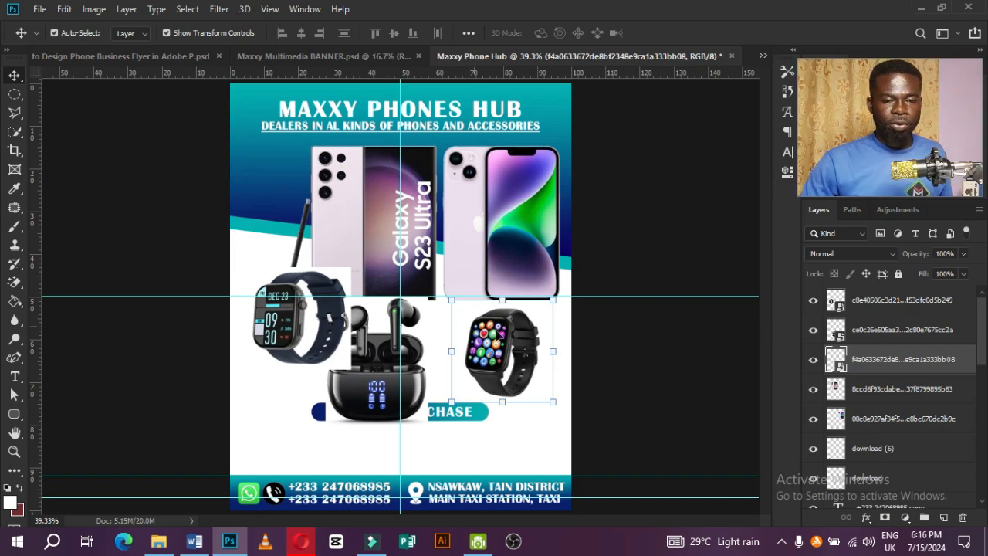
Rasterize the black smartwatch layer and erase its white background with the Magic Eraser.
click(14, 283)
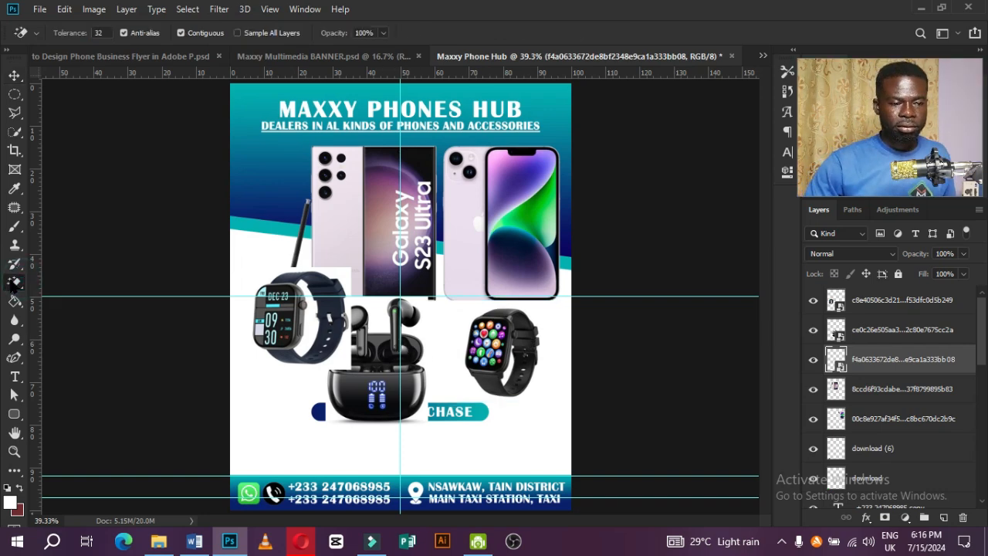
click(499, 352)
click(377, 250)
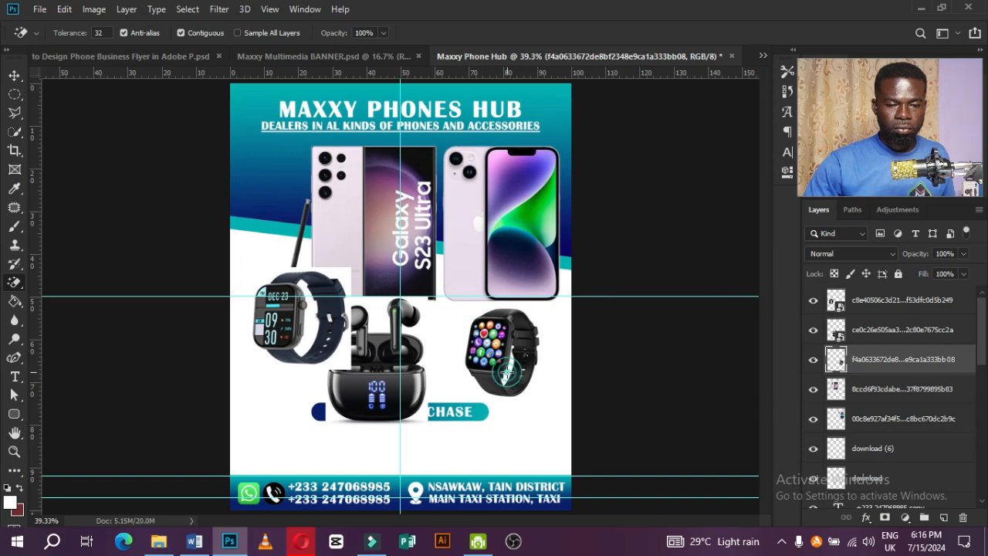
Rasterize the navy smartwatch layer and erase its white background, including the area inside the strap, with the Magic Eraser.
ctrl+click(259, 309)
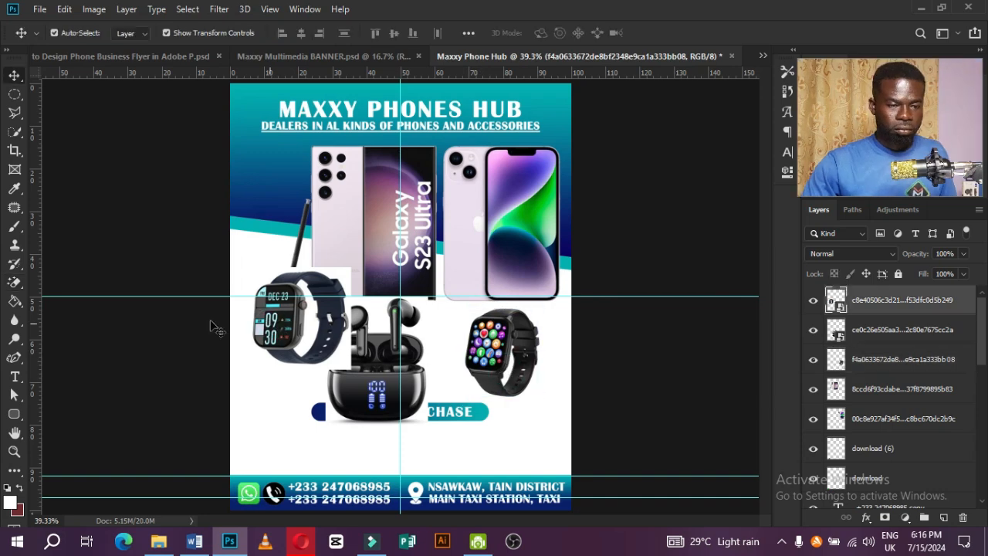
click(257, 275)
click(375, 250)
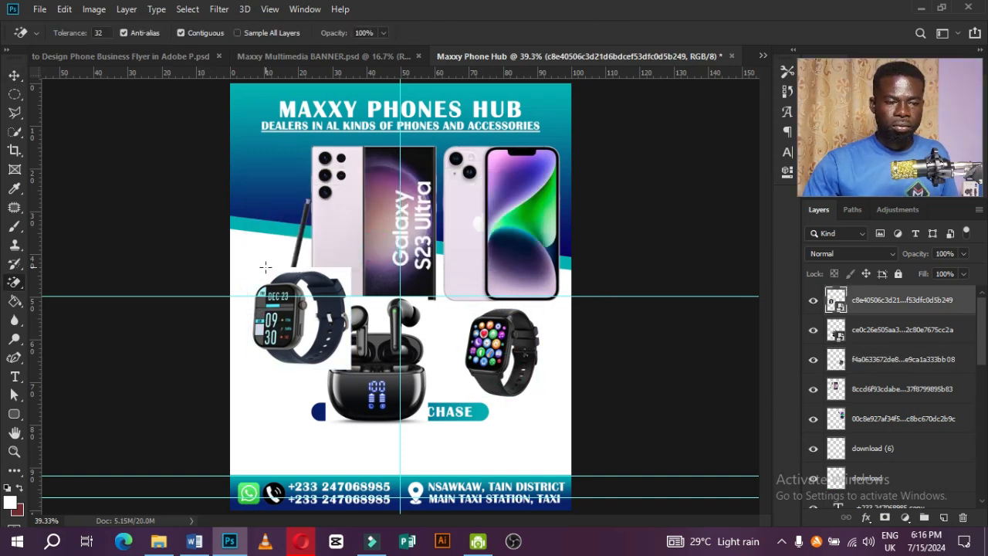
click(263, 270)
key(Delete)
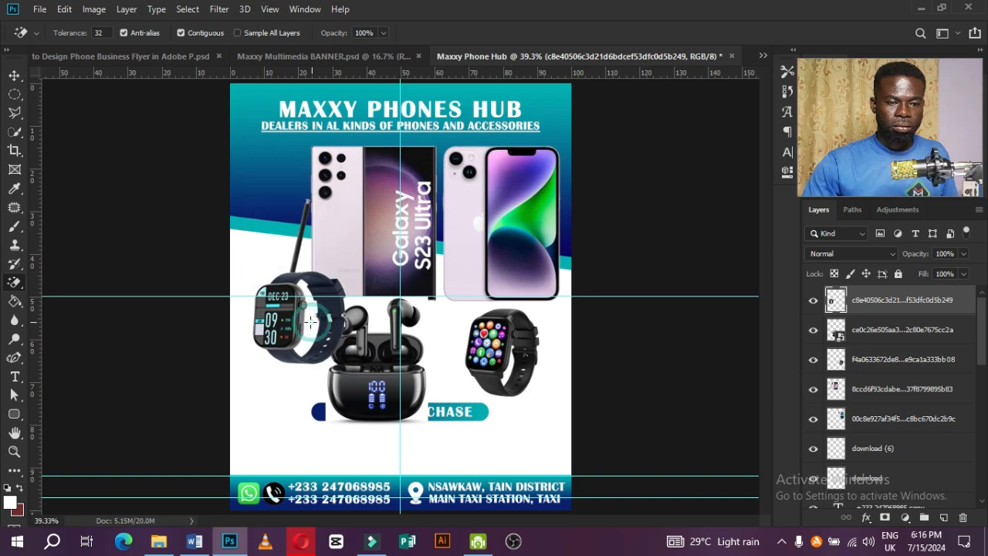
Arrange the earbuds below the phones between the black smartwatch on the left and the tilted navy one on the right, with the black watch's layer topmost.
key(v)
drag(406, 390, 513, 332)
drag(866, 359, 867, 296)
click(293, 337)
drag(293, 337, 505, 340)
drag(510, 339, 288, 382)
key(ctrl+t)
key(Return)
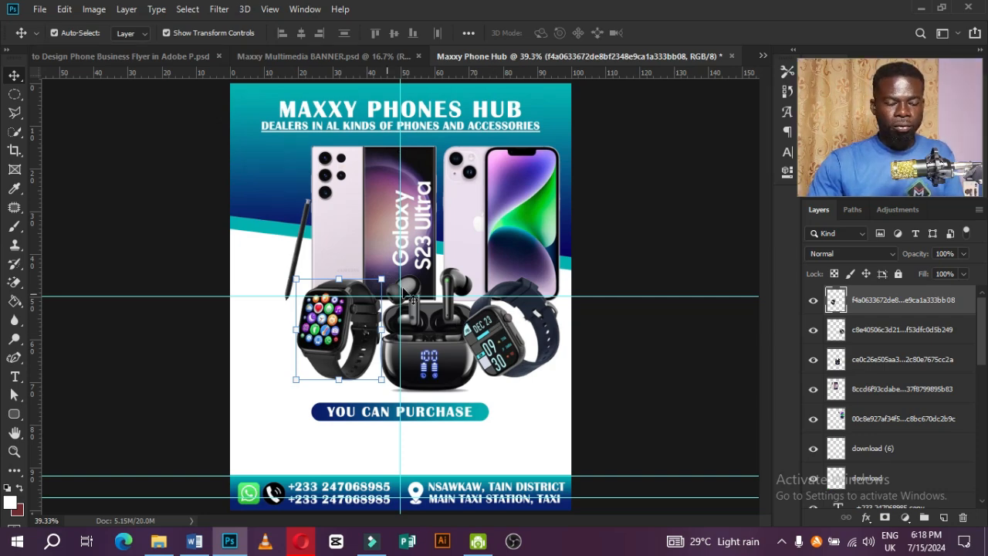
Flip the black smartwatch horizontally so its screen faces the earbuds.
click(65, 10)
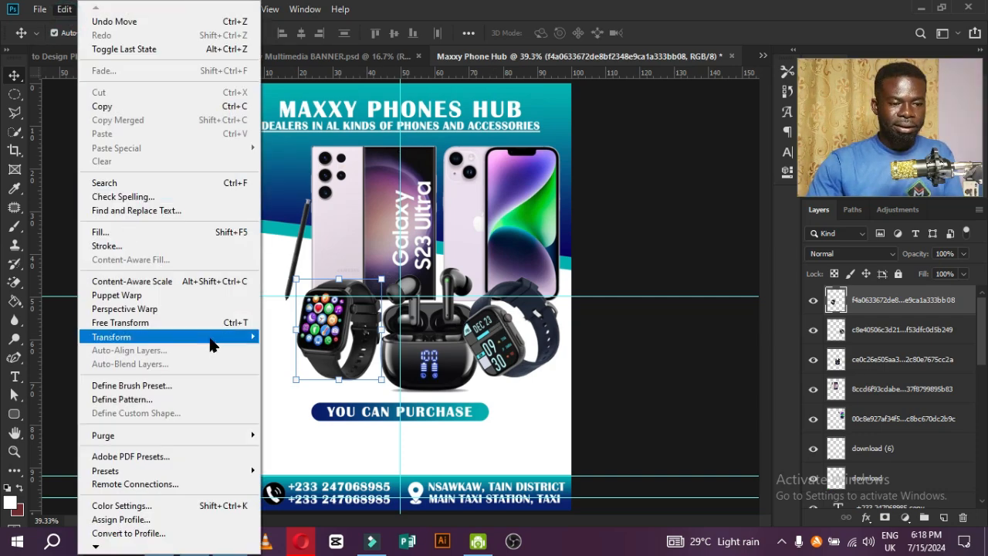
mouse_move(223, 338)
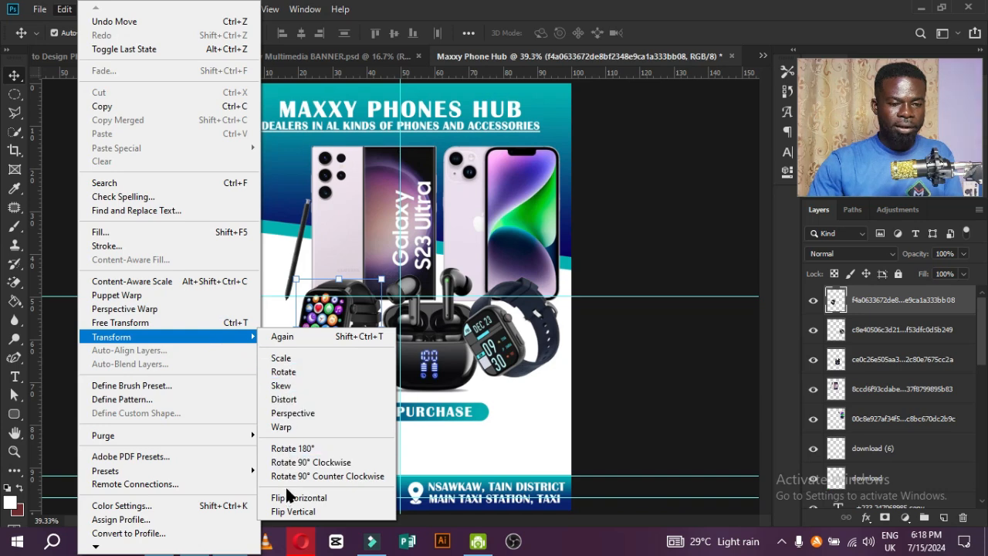
click(335, 498)
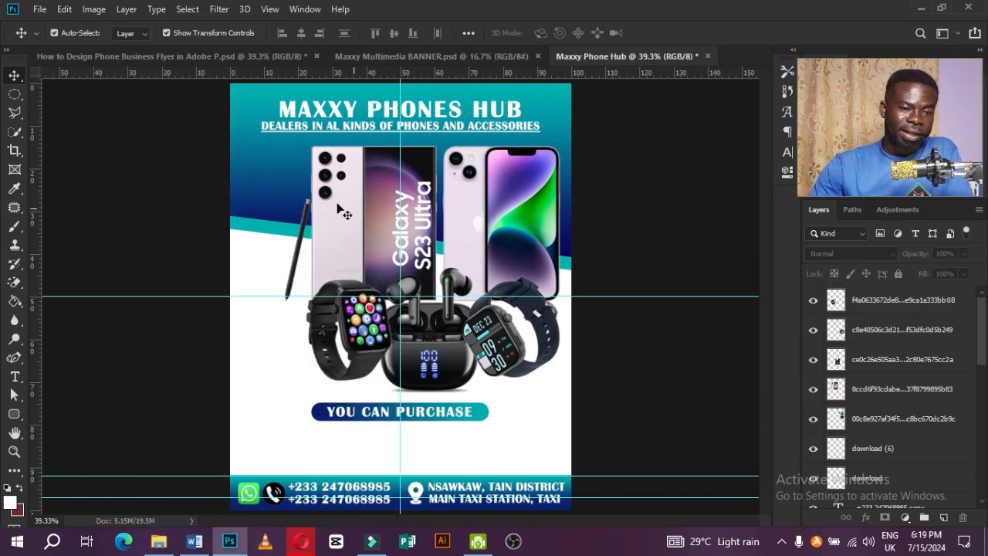
Add a drop shadow to the Galaxy S23 Ultra layer and set its angle to 125°.
click(517, 188)
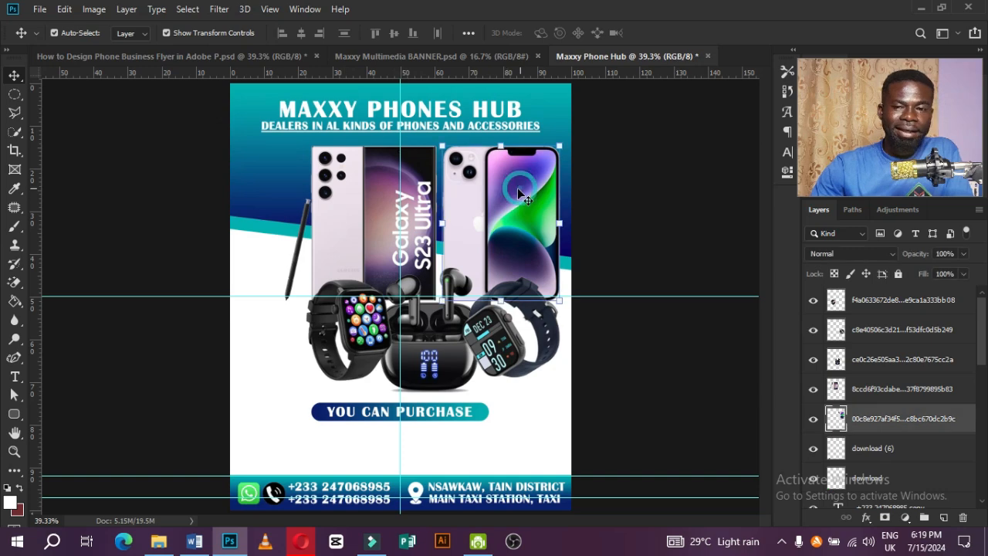
click(342, 214)
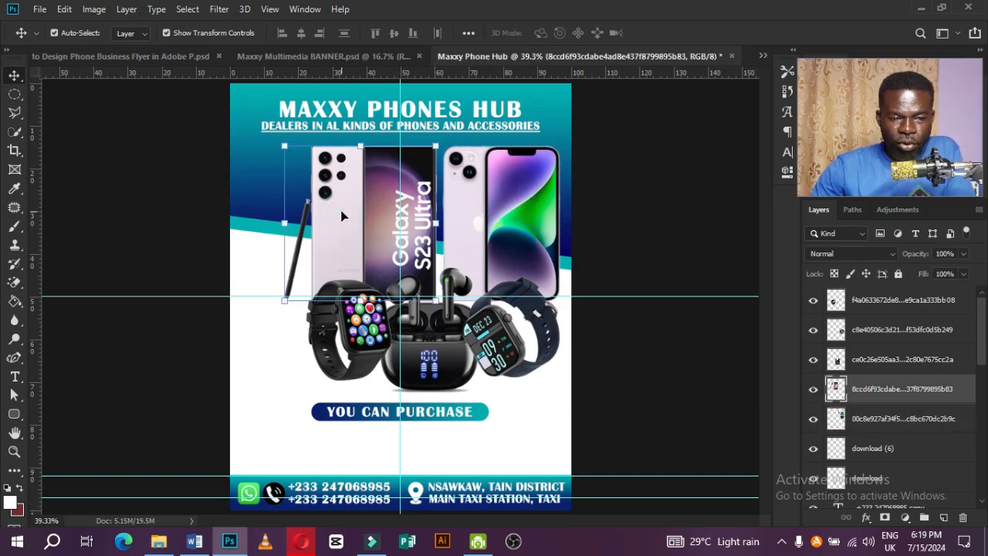
double_click(955, 397)
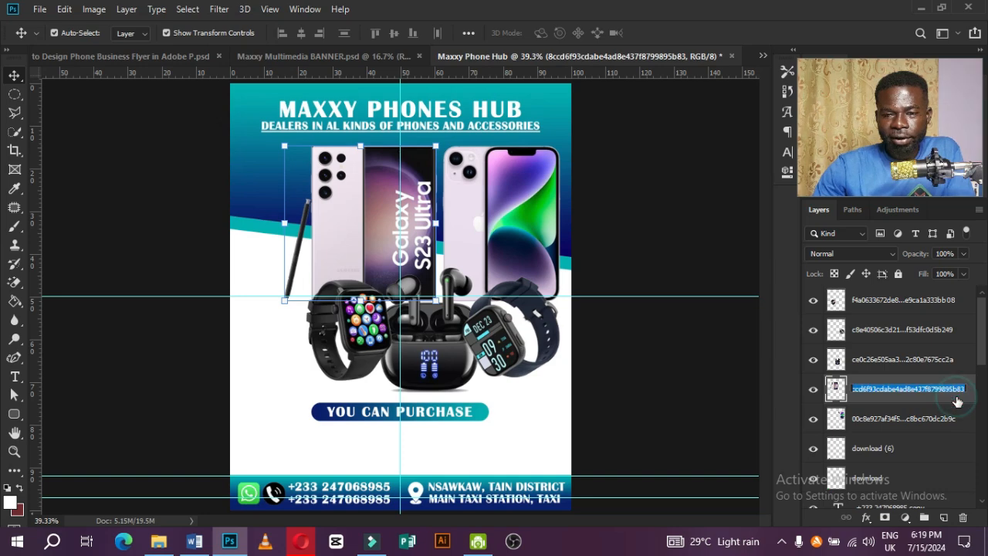
click(955, 405)
double_click(953, 399)
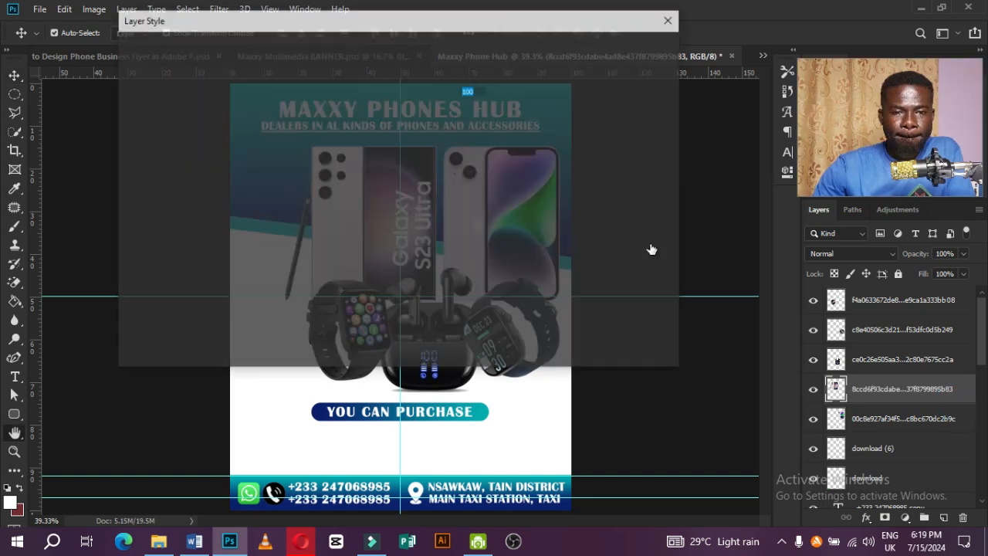
mouse_move(242, 20)
mouse_down()
mouse_move(806, 138)
mouse_move(726, 61)
mouse_move(653, 53)
mouse_up()
click(571, 328)
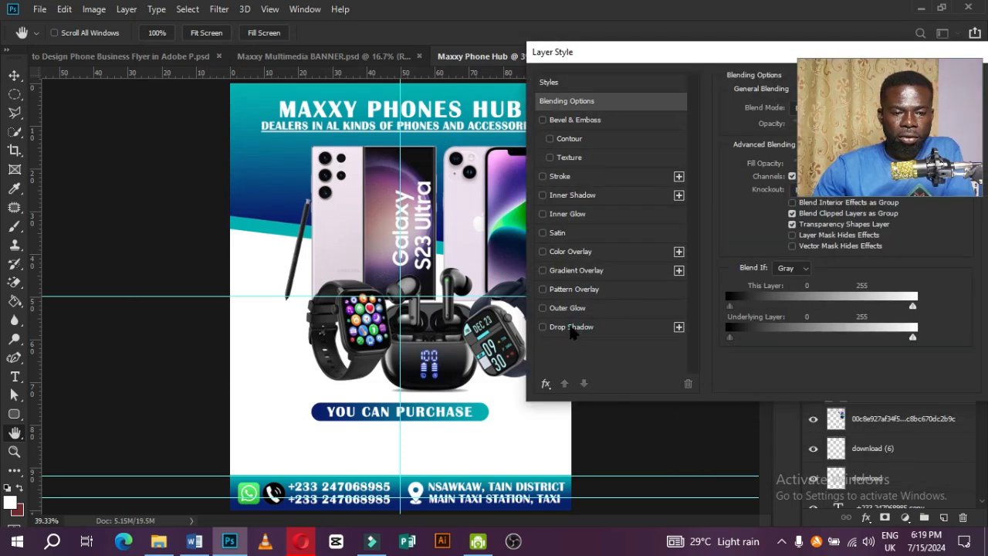
drag(718, 56, 590, 45)
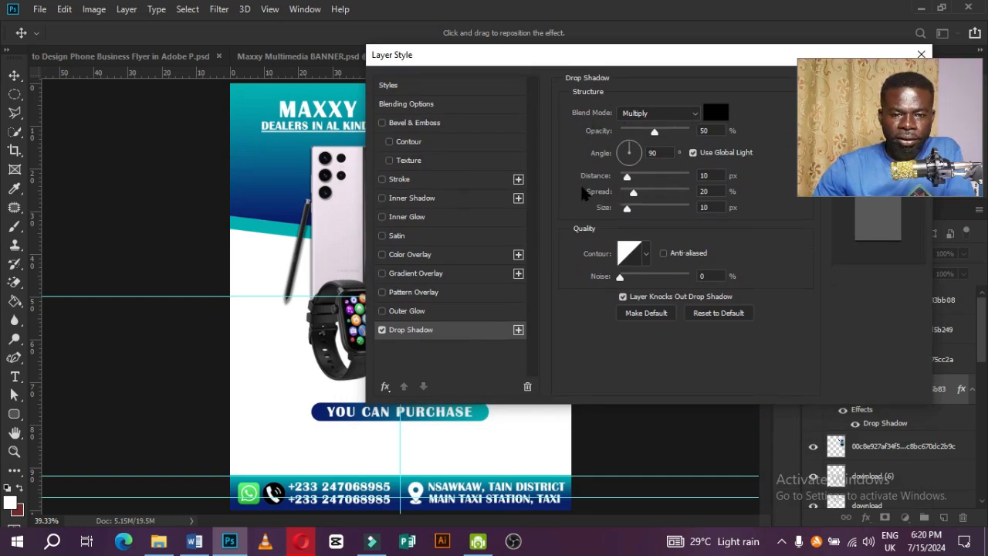
drag(630, 153, 617, 145)
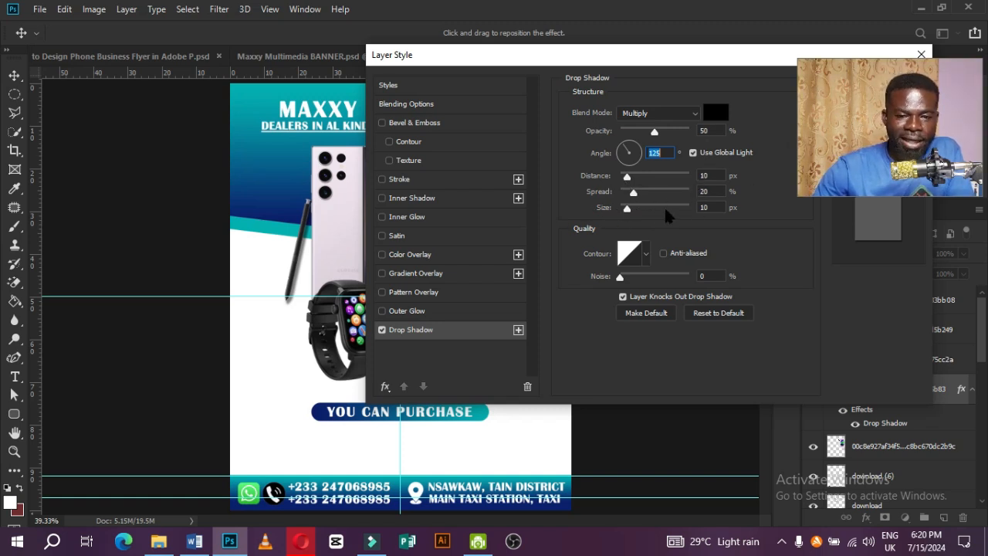
drag(740, 56, 514, 134)
click(671, 164)
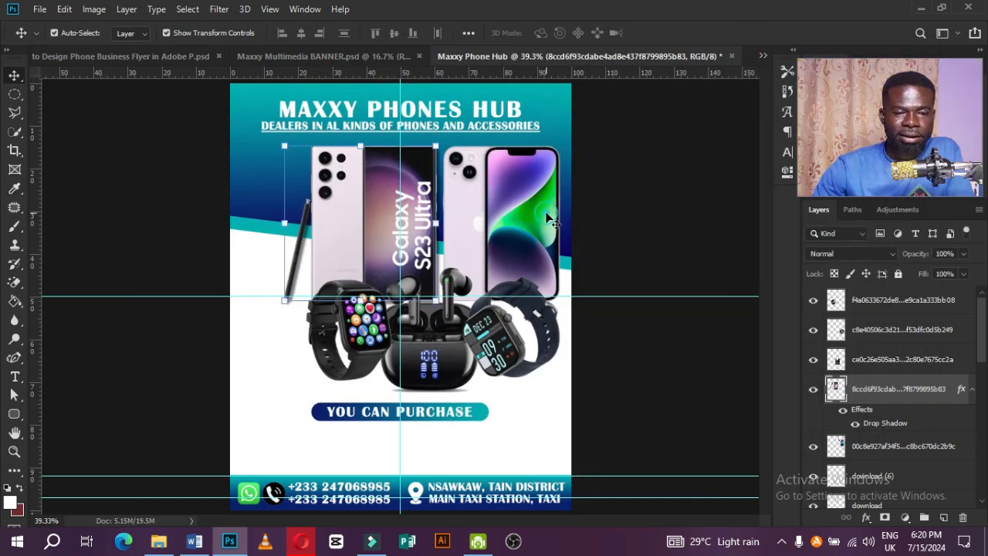
Add a drop shadow to the iPhone layer with 50% opacity, 125° angle, 10 px distance, 20% spread and 10 px size.
click(546, 215)
click(964, 459)
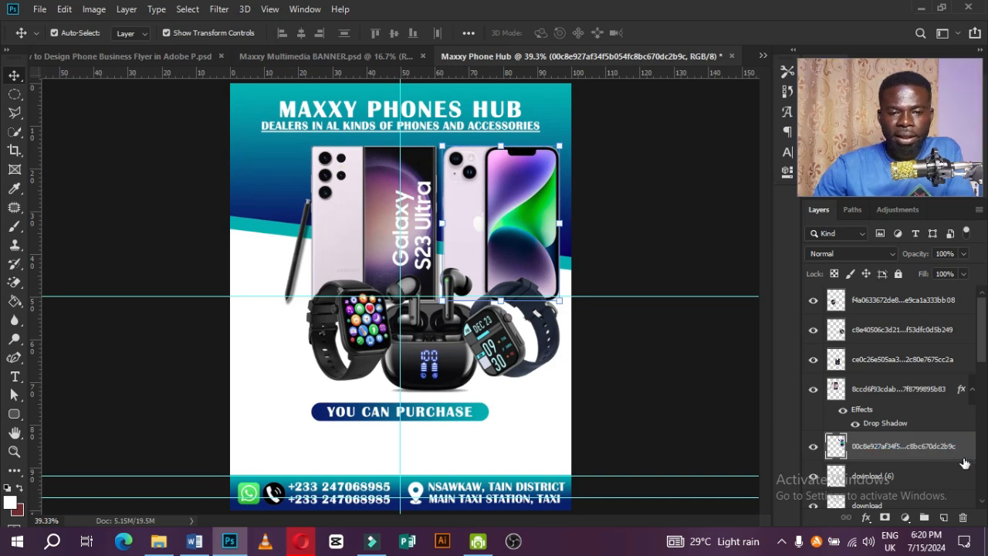
key(h)
double_click(964, 458)
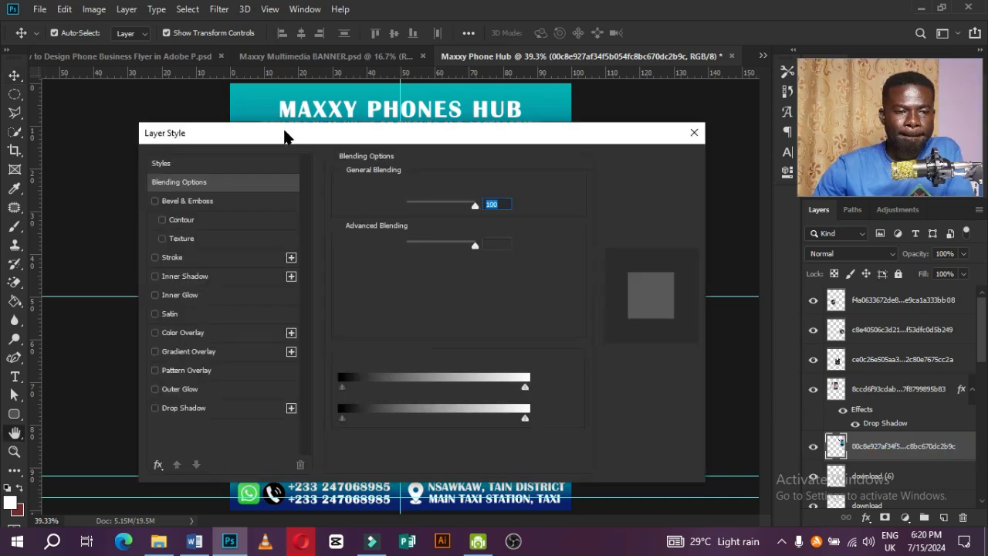
drag(393, 134, 870, 100)
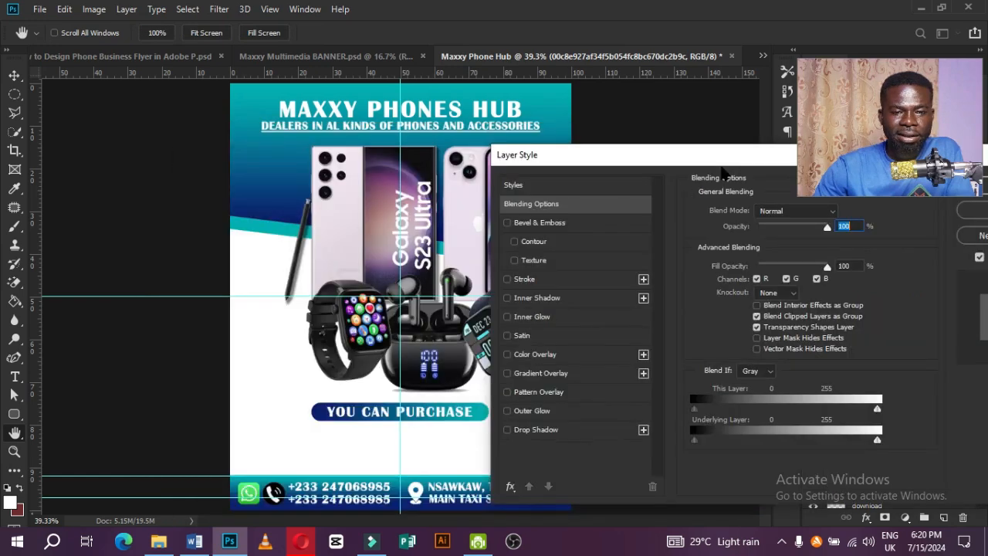
click(661, 376)
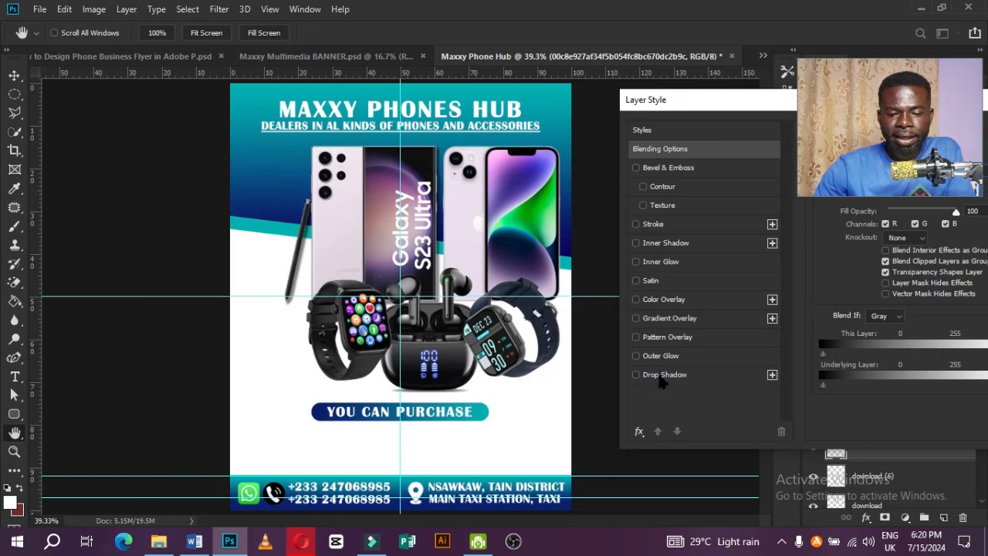
drag(713, 99, 653, 158)
drag(620, 199, 512, 275)
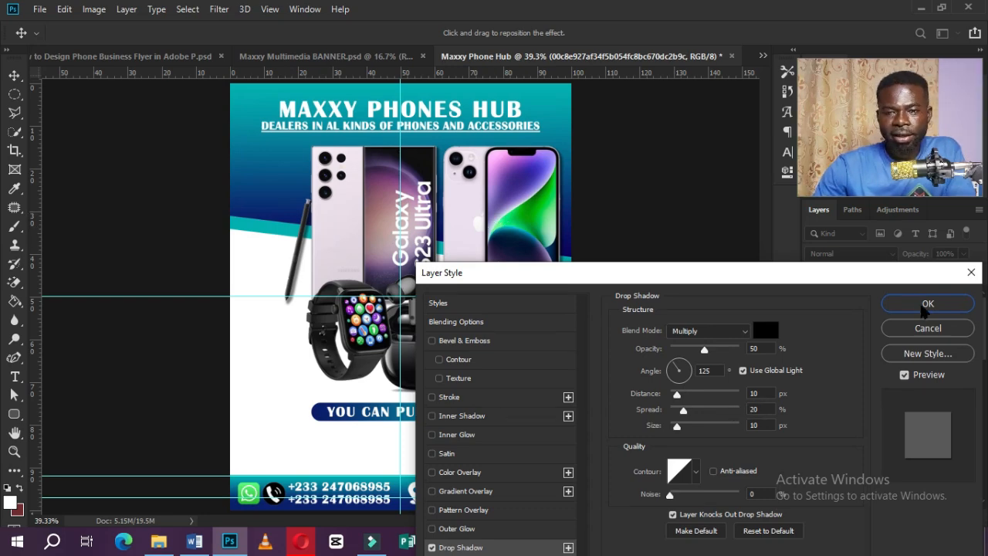
click(927, 305)
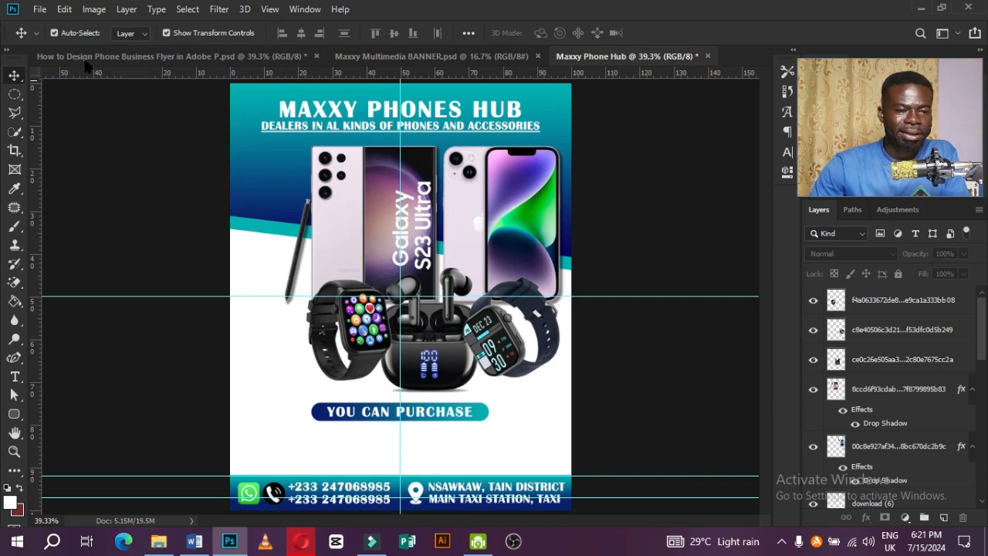
Copy the WE SELL, WE SWAP, WE BUY text group from the reference flyer into Maxxy Phone Hub, placing it above the stylus.
click(123, 56)
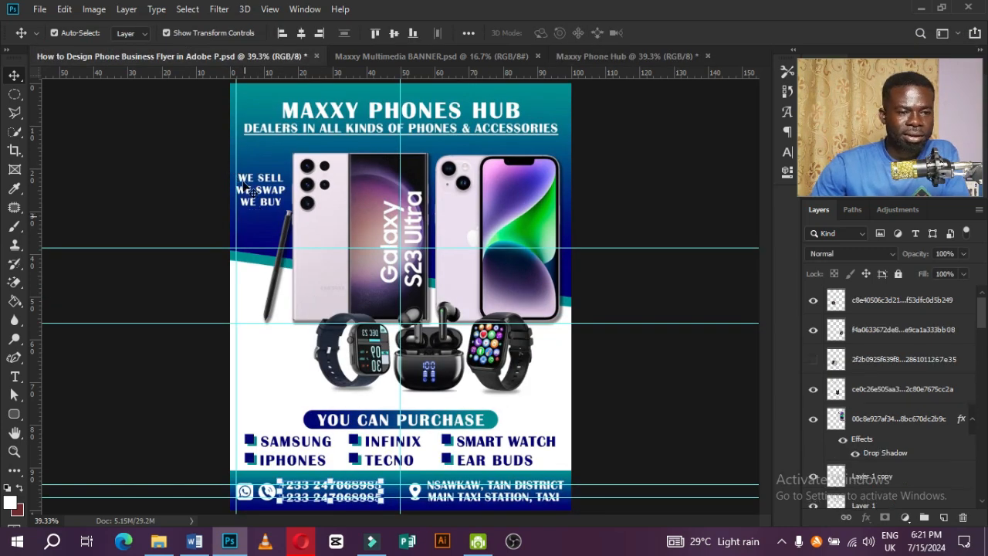
click(249, 179)
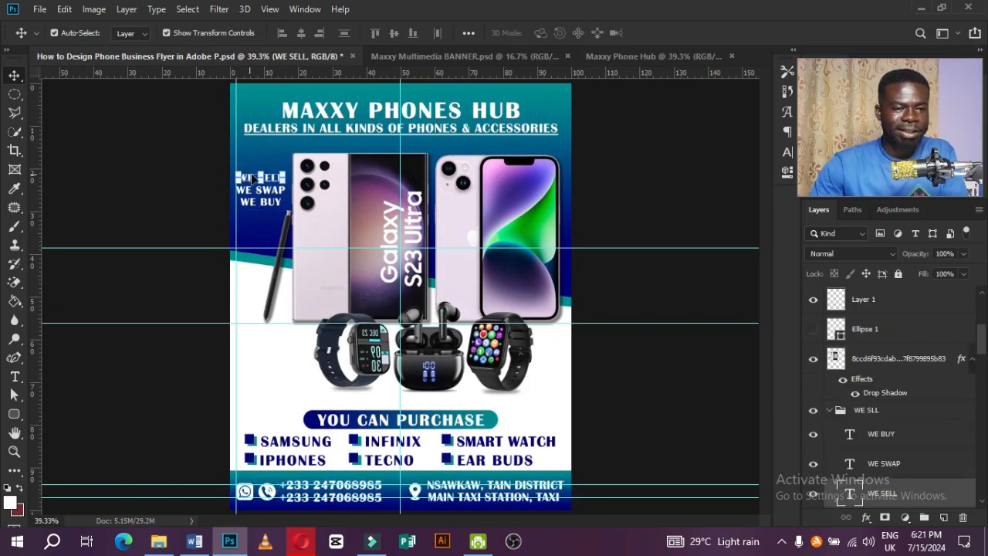
click(863, 413)
click(829, 409)
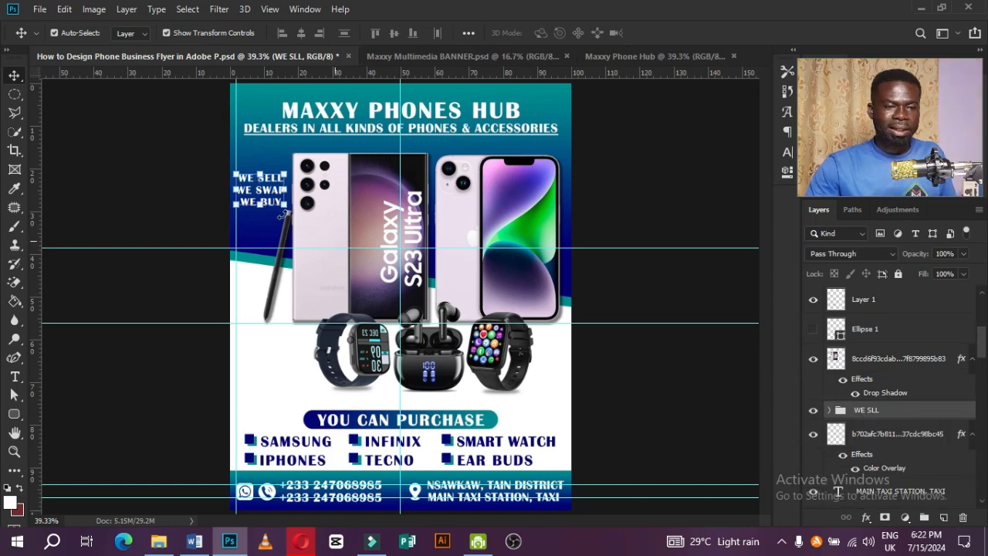
drag(284, 214, 255, 258)
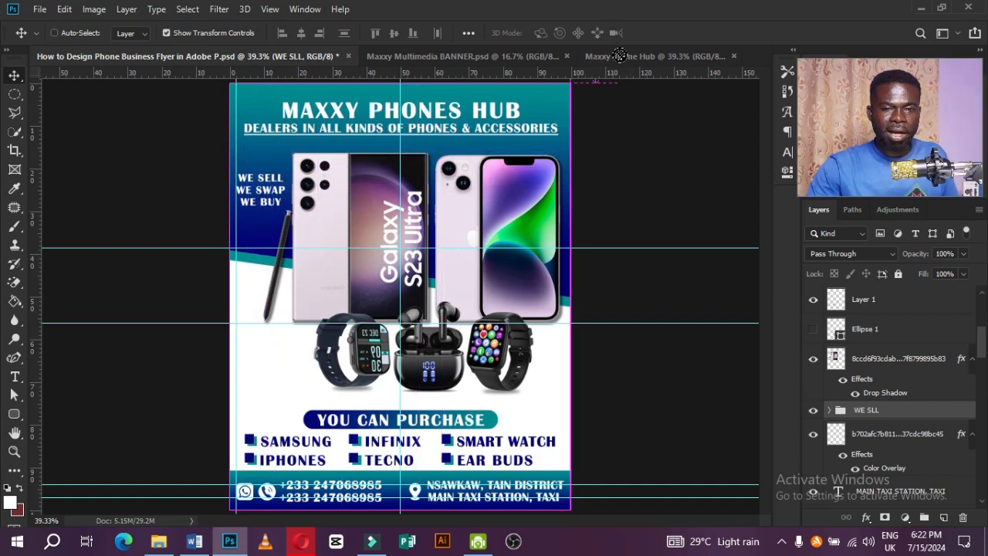
drag(619, 56, 273, 205)
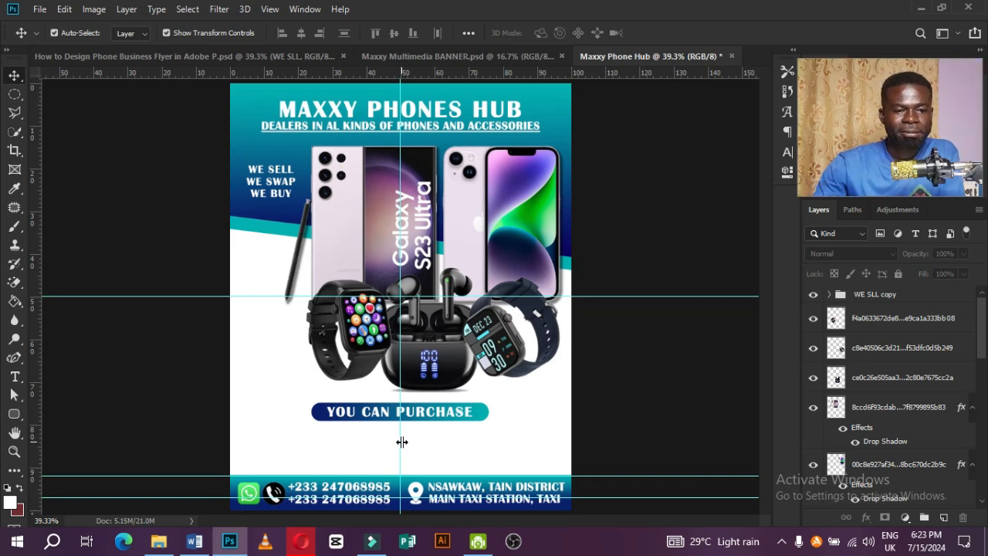
Examine the two-tone square bullets and product list under YOU CAN PURCHASE in the reference flyer, comparing them with the empty area in Maxxy Phone Hub.
click(132, 56)
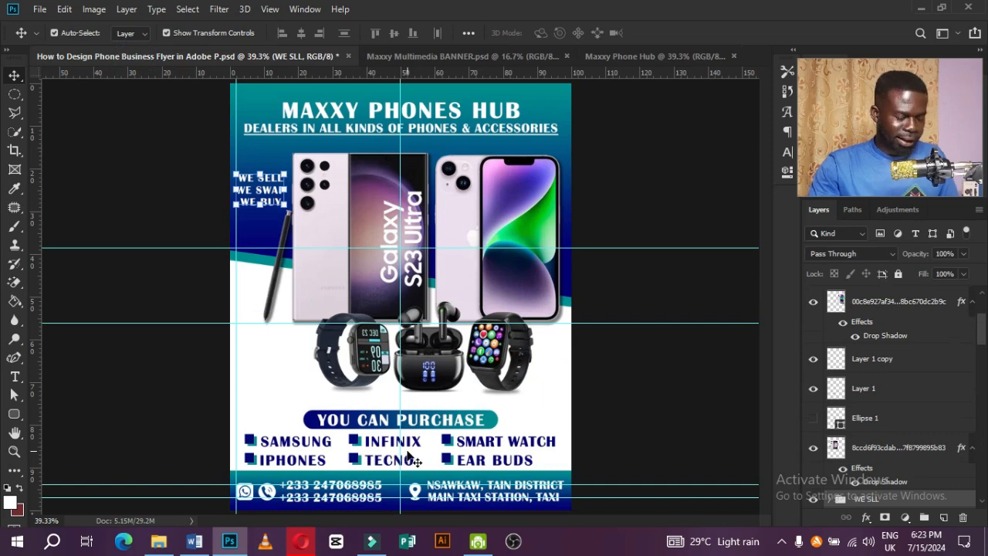
scroll(409, 455, up, 5)
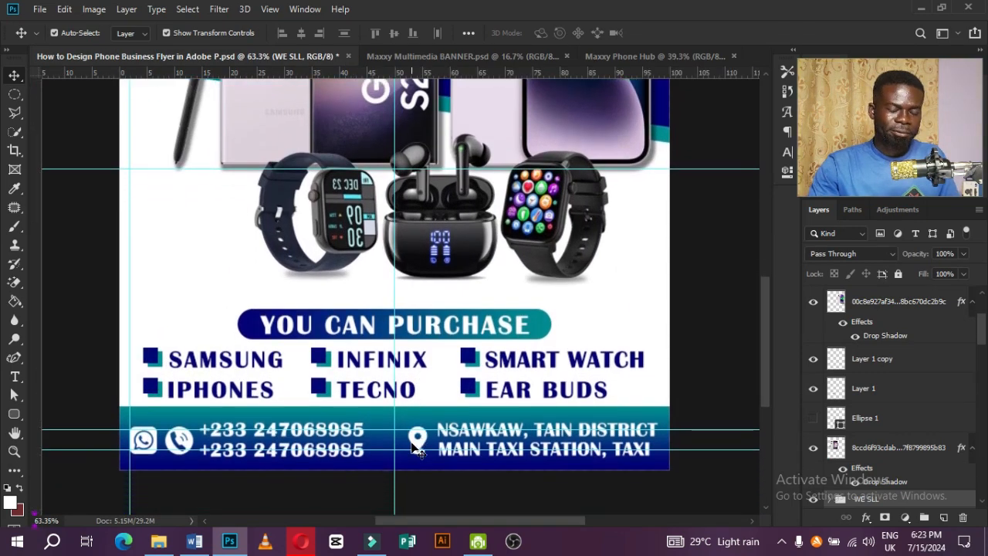
scroll(415, 450, down, 1)
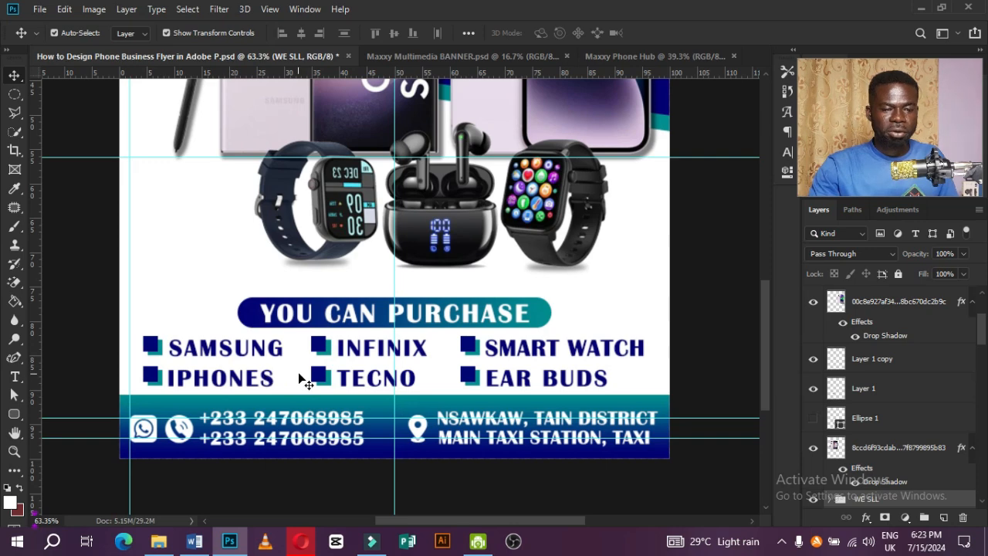
click(151, 348)
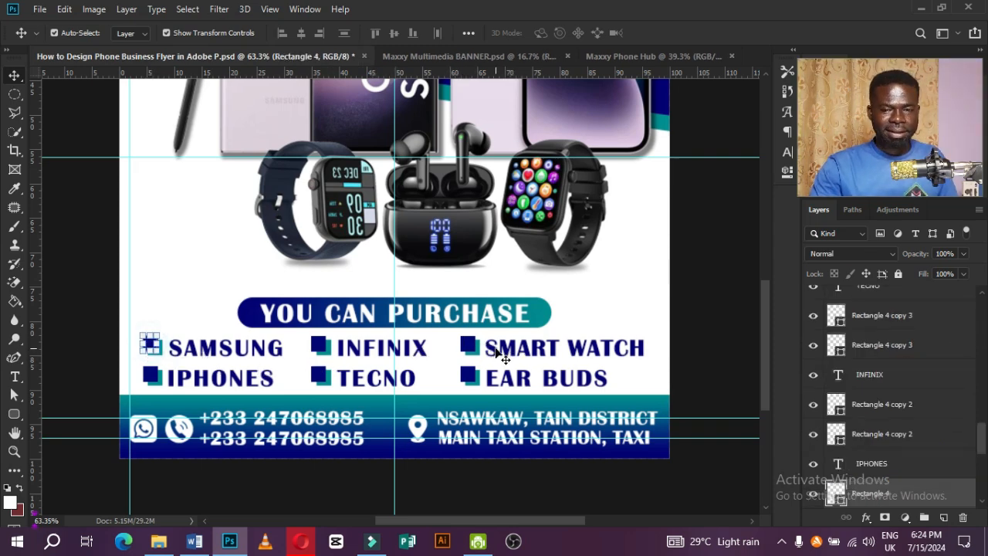
click(652, 55)
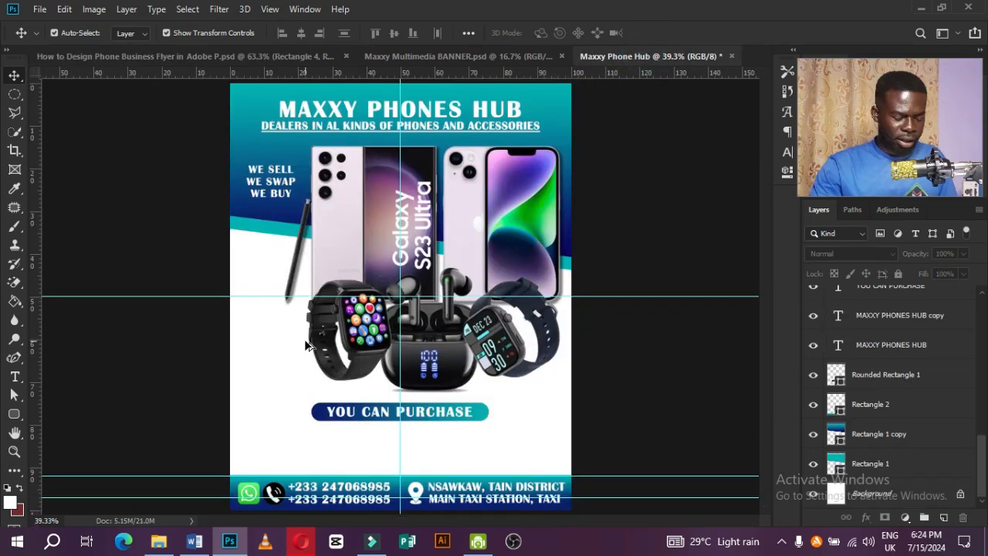
scroll(305, 345, up, 5)
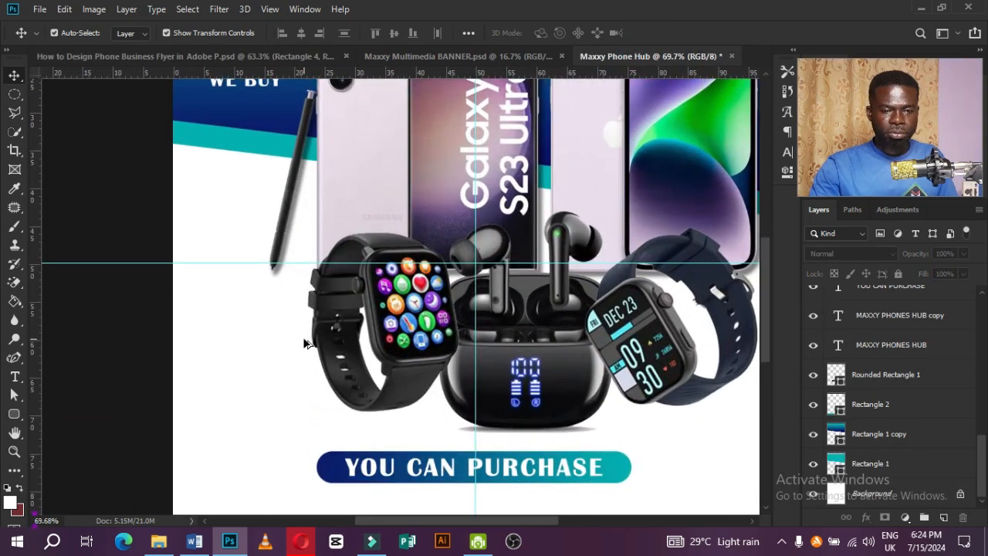
scroll(305, 345, down, 4)
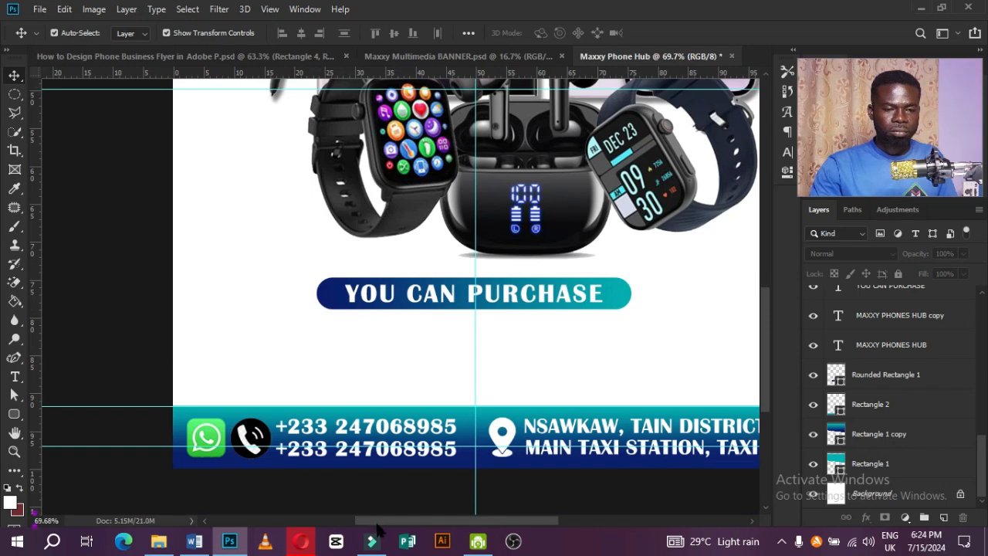
drag(378, 525, 405, 520)
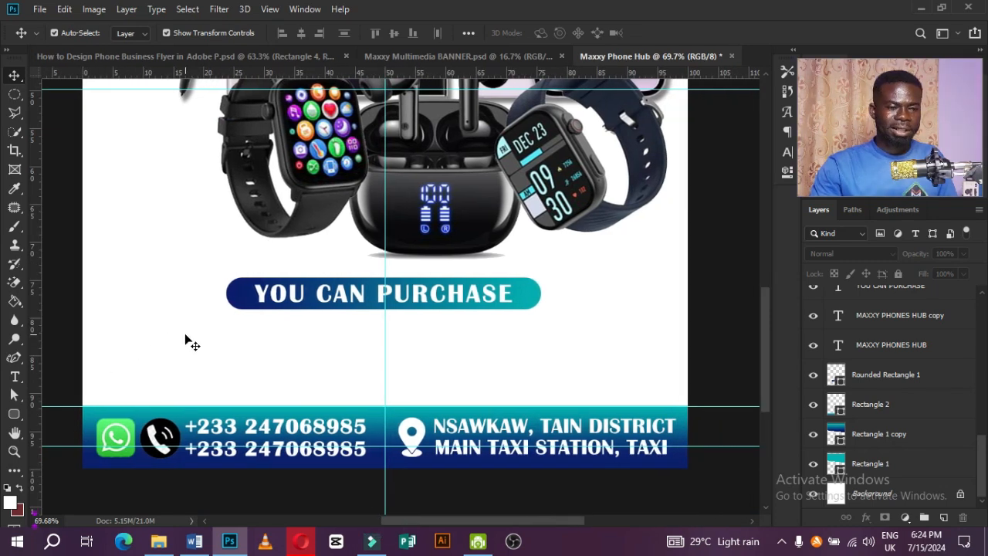
key(ctrl+Tab)
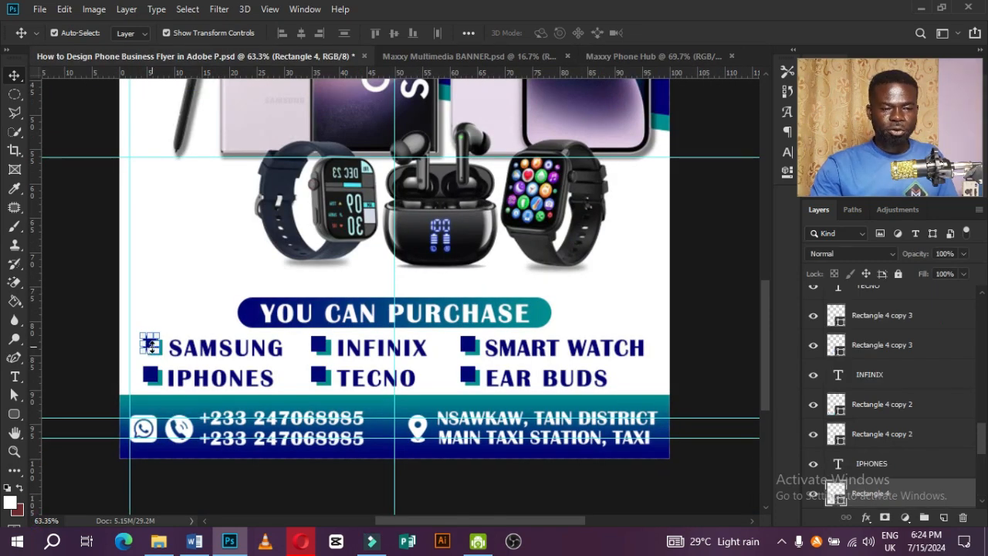
click(86, 316)
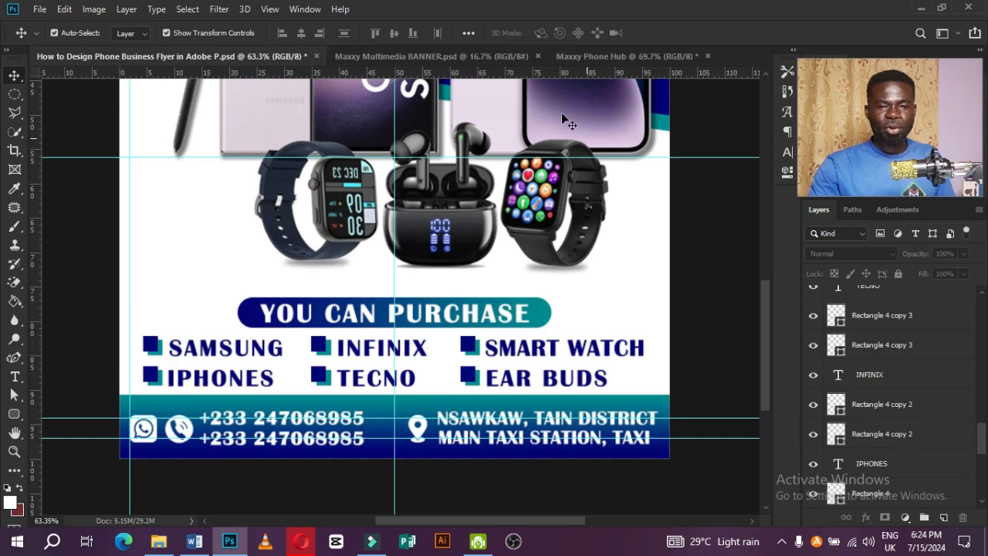
click(610, 57)
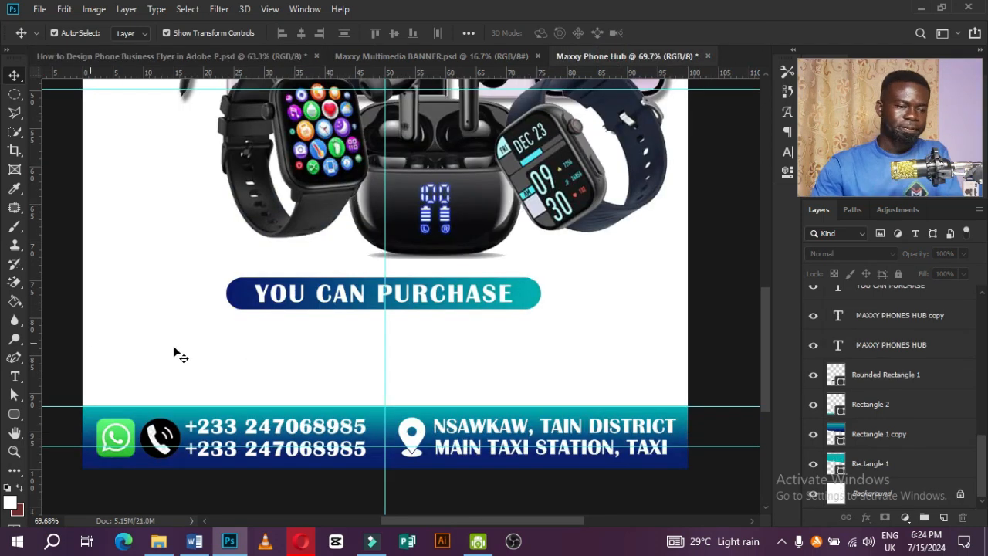
Draw a navy rectangle about 32 × 34 px with no stroke near the page's left edge, just below the YOU CAN PURCHASE banner.
click(12, 414)
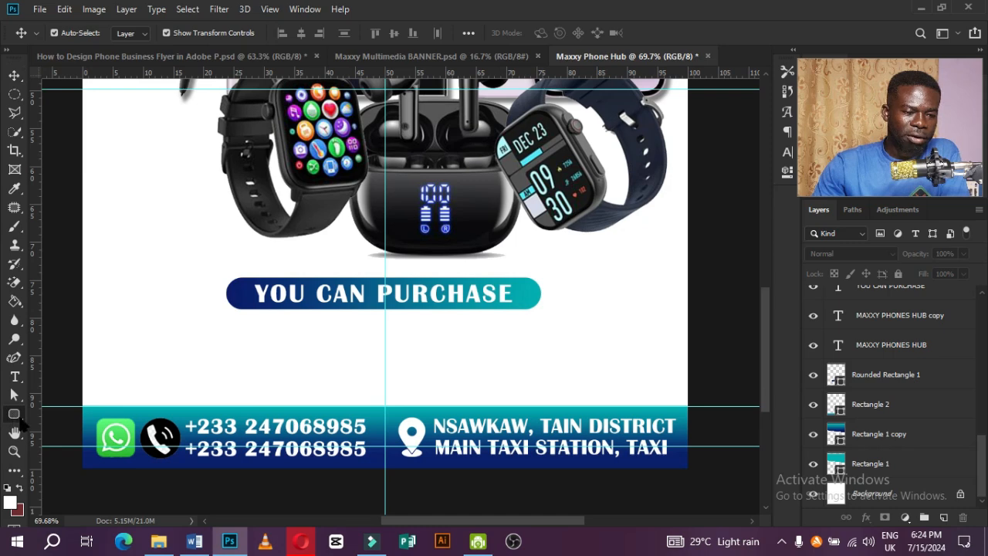
click(15, 417)
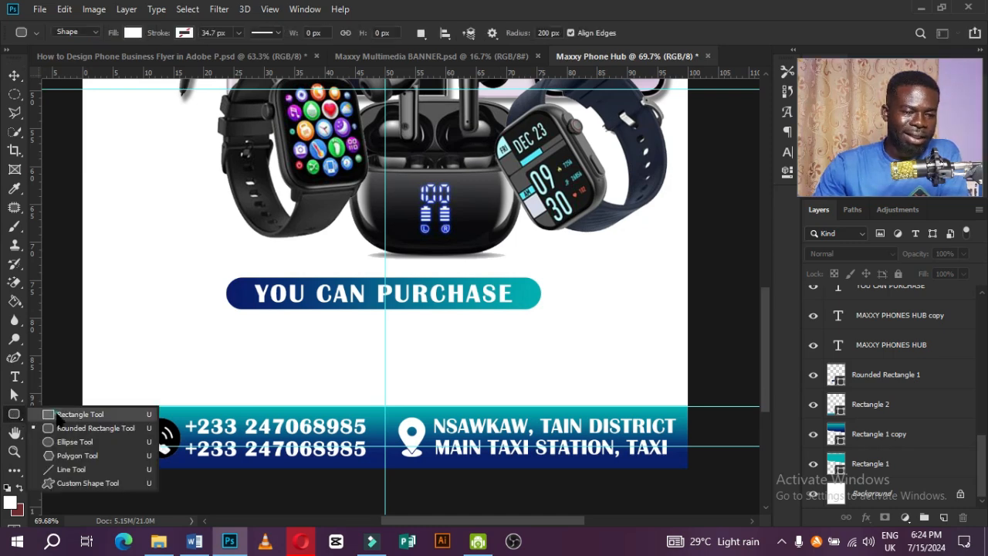
click(59, 415)
click(132, 32)
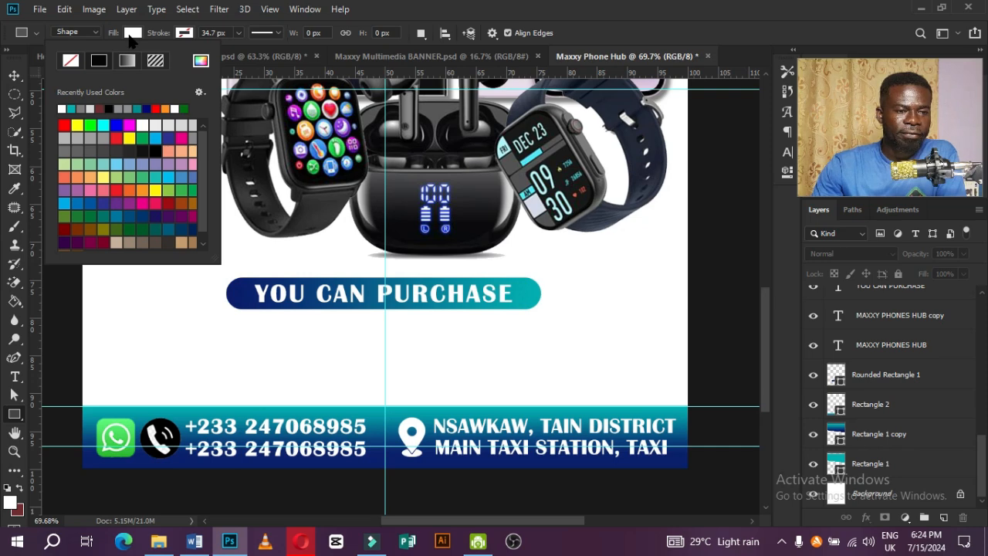
click(148, 108)
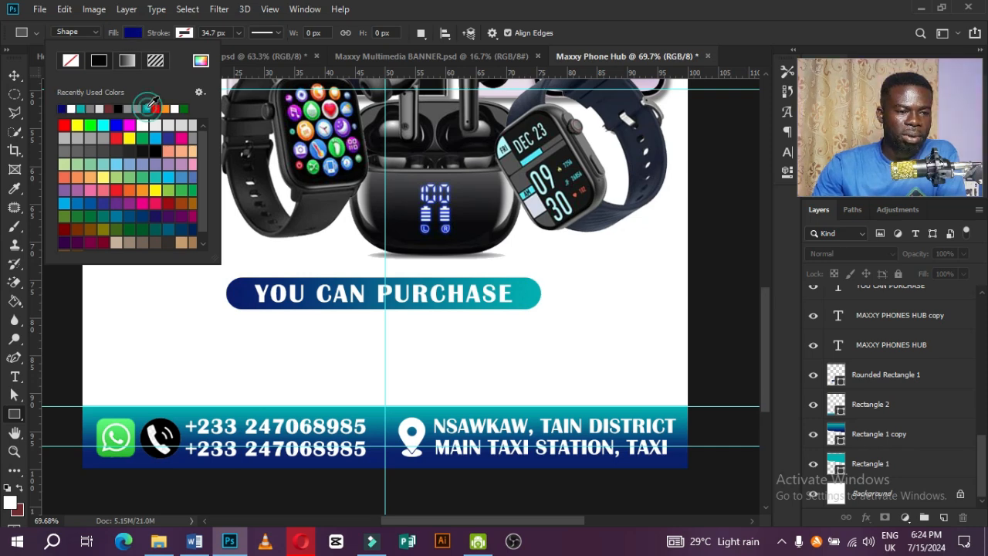
click(112, 317)
drag(115, 323, 128, 334)
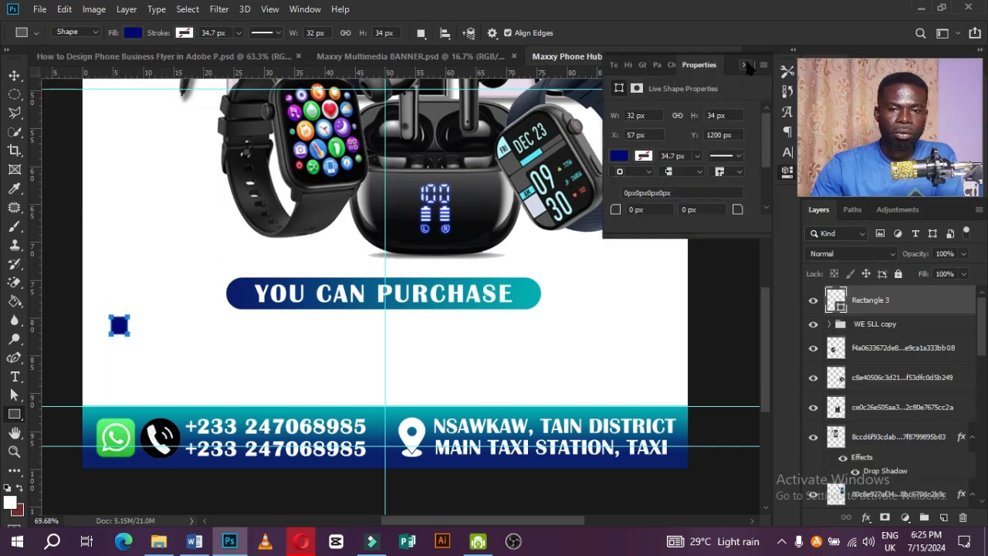
Duplicate the navy square in place and change the fill of the lower one, Rectangle 3, to teal.
click(14, 75)
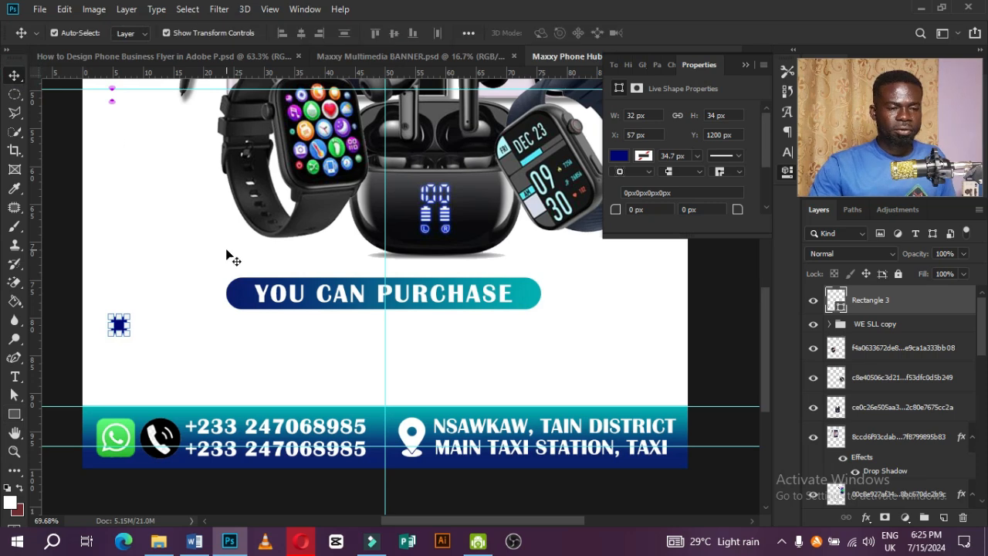
key(ctrl)
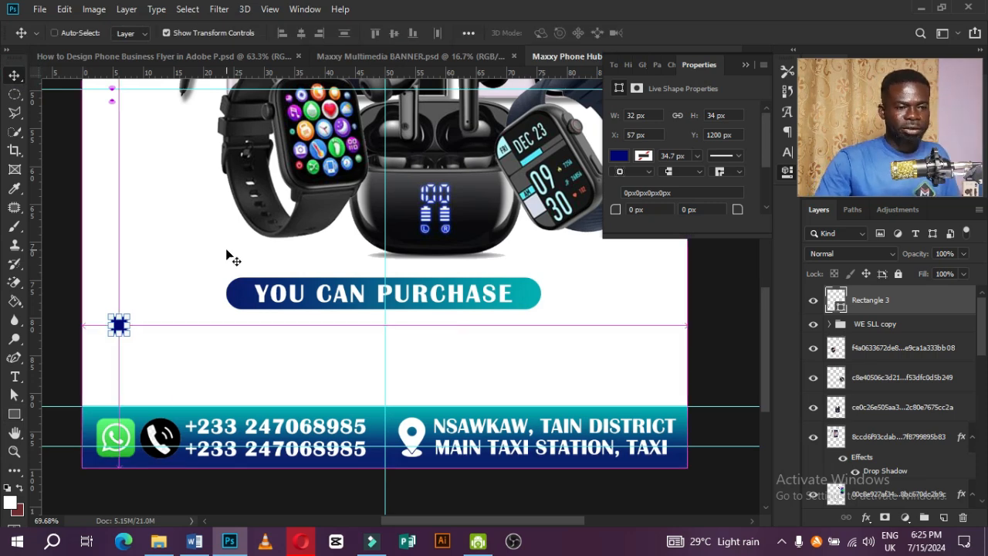
key(ctrl+j)
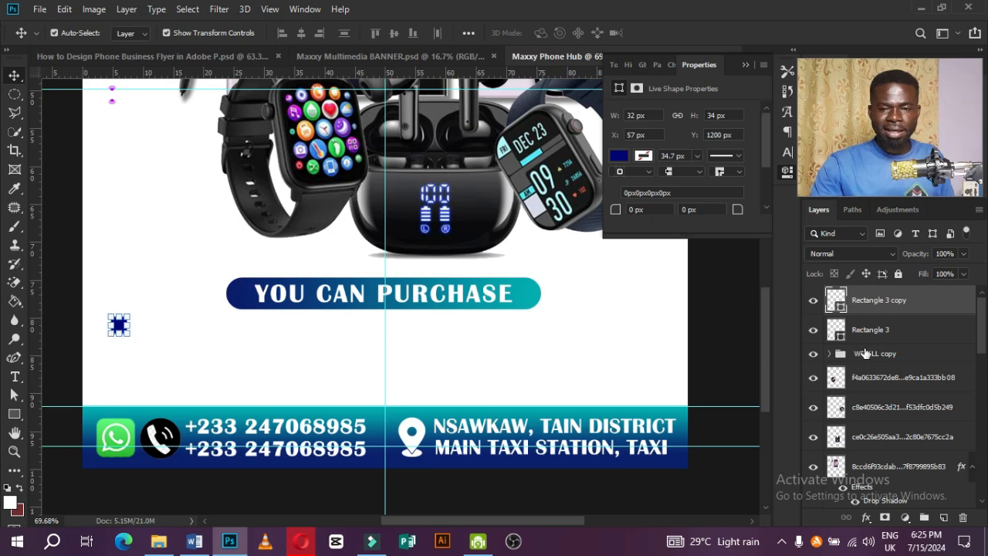
click(874, 338)
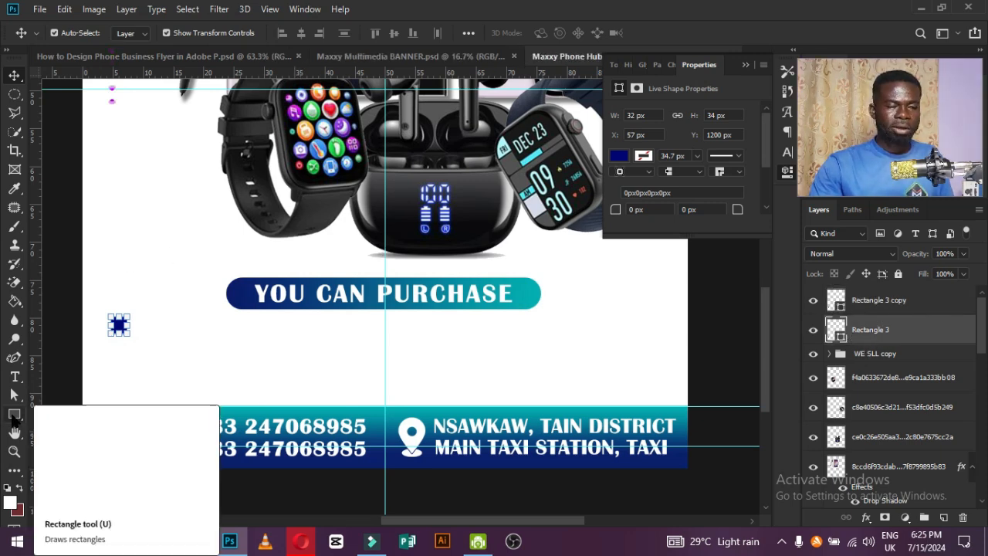
click(14, 415)
click(132, 33)
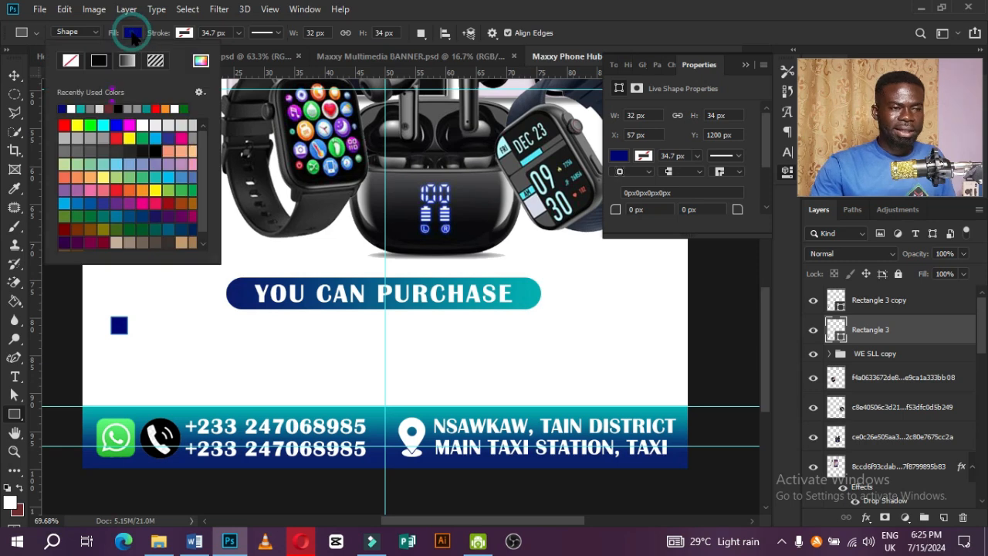
click(81, 107)
key(v)
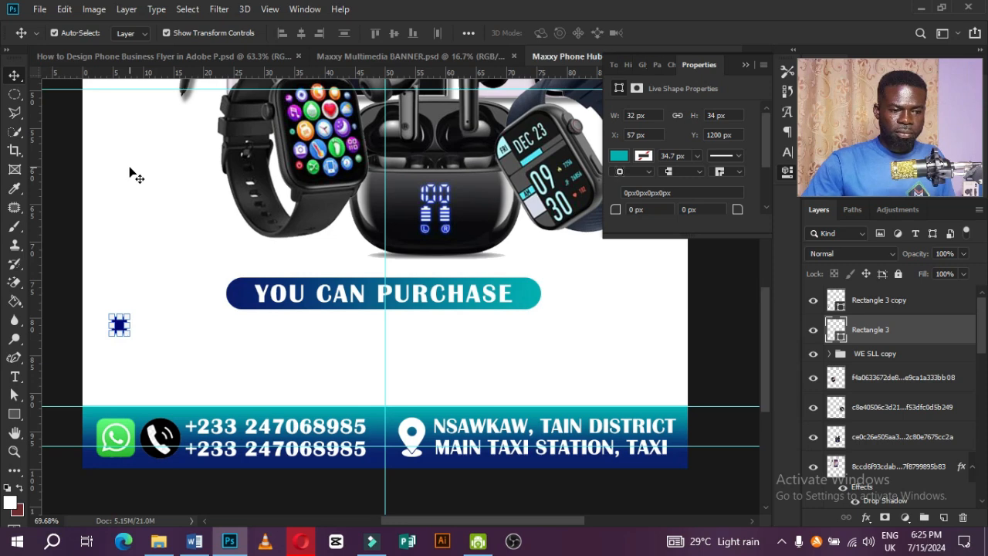
Offset the teal square about 8 px right and 8 px down so it shows behind the navy square.
key(Right)
key(Right)
key(Right)
key(Right)
key(Right)
key(Right)
key(Right)
key(Right)
key(Right)
key(Right)
key(Down)
key(Down)
key(Down)
key(Down)
key(Down)
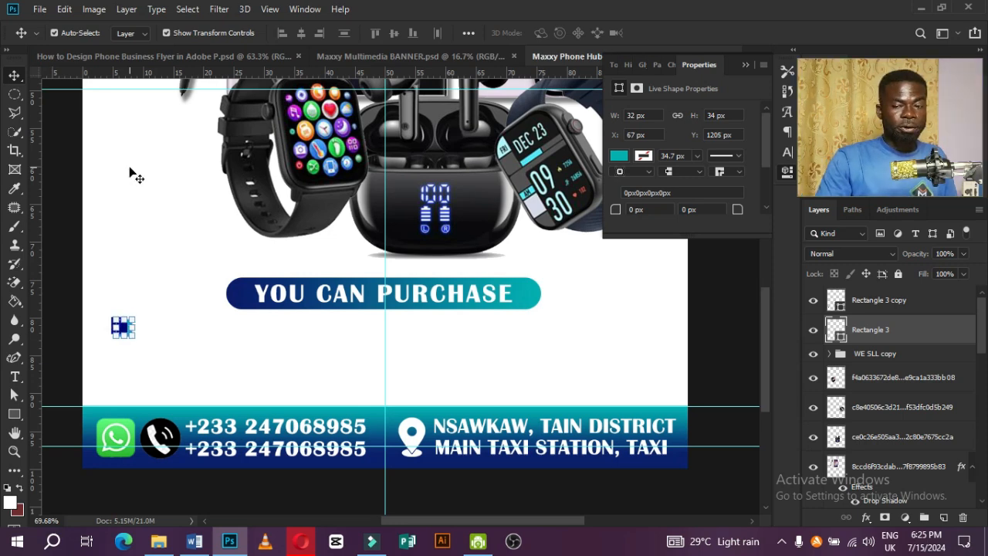
key(Down)
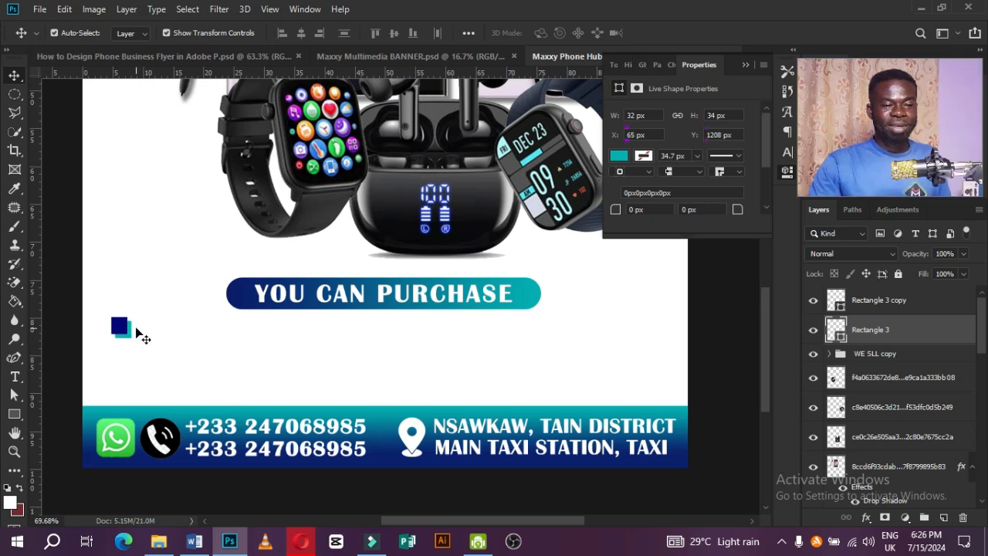
Copy the six bulleted product names, SAMSUNG to EAR BUDS, from the reference flyer into Maxxy Phone Hub below the YOU CAN PURCHASE banner.
click(197, 336)
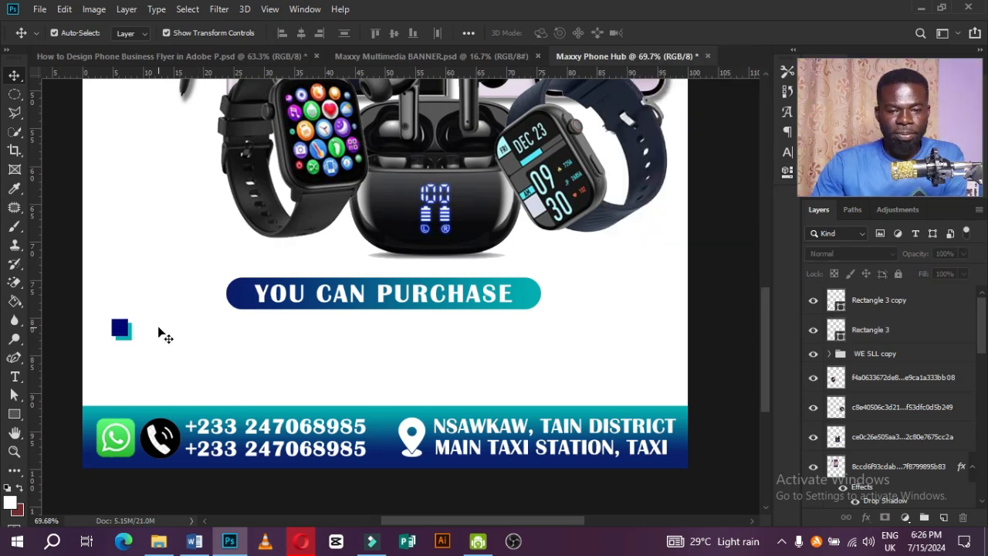
key(ctrl+Tab)
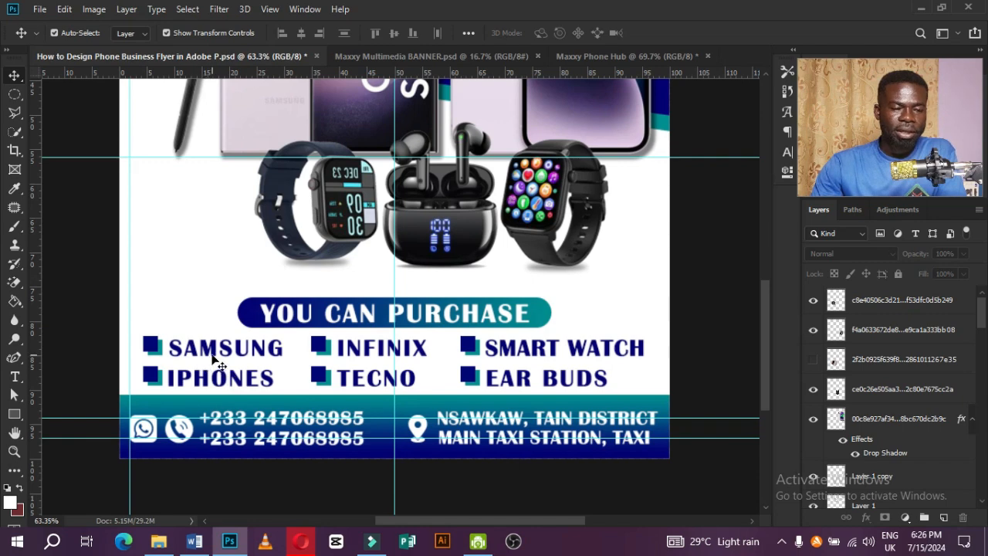
drag(139, 338, 653, 375)
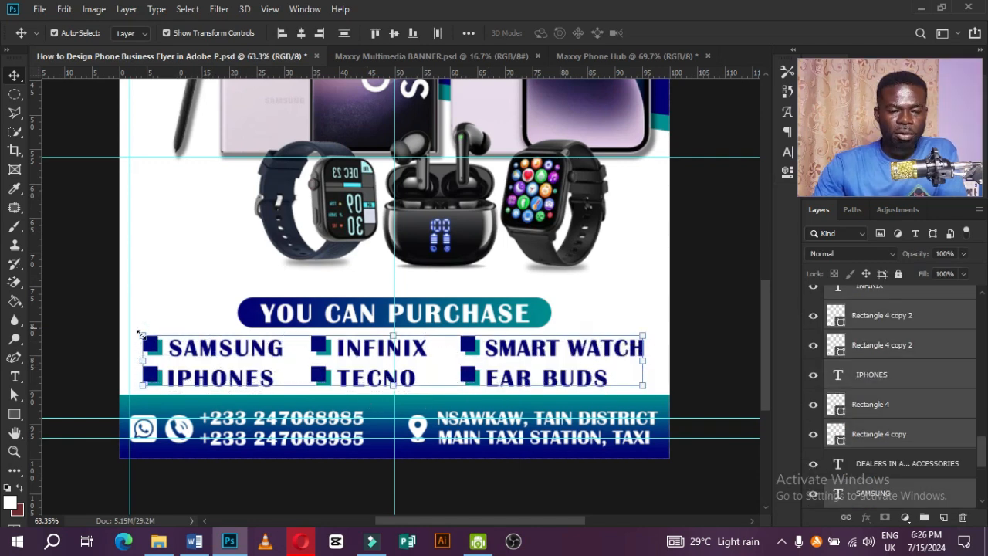
drag(139, 334, 324, 352)
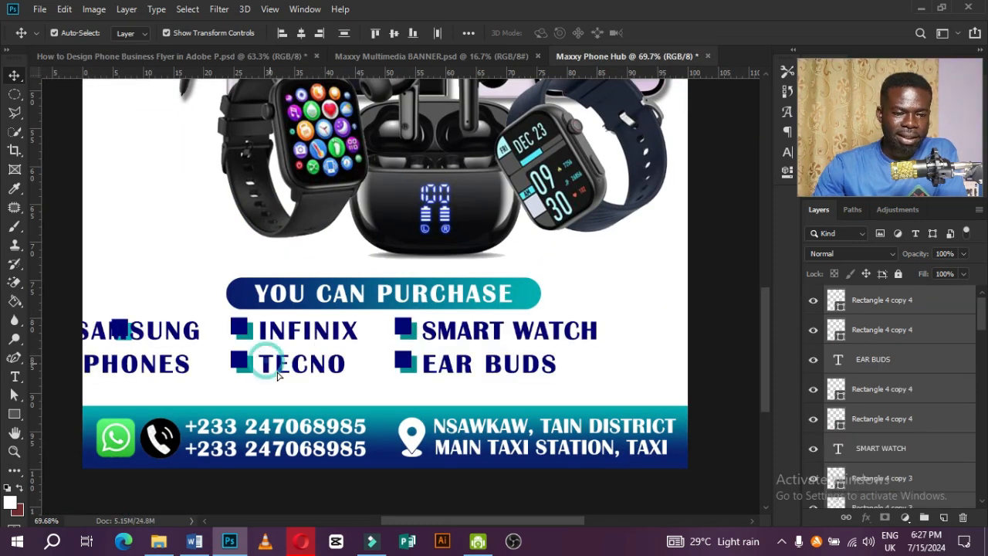
drag(274, 359, 383, 368)
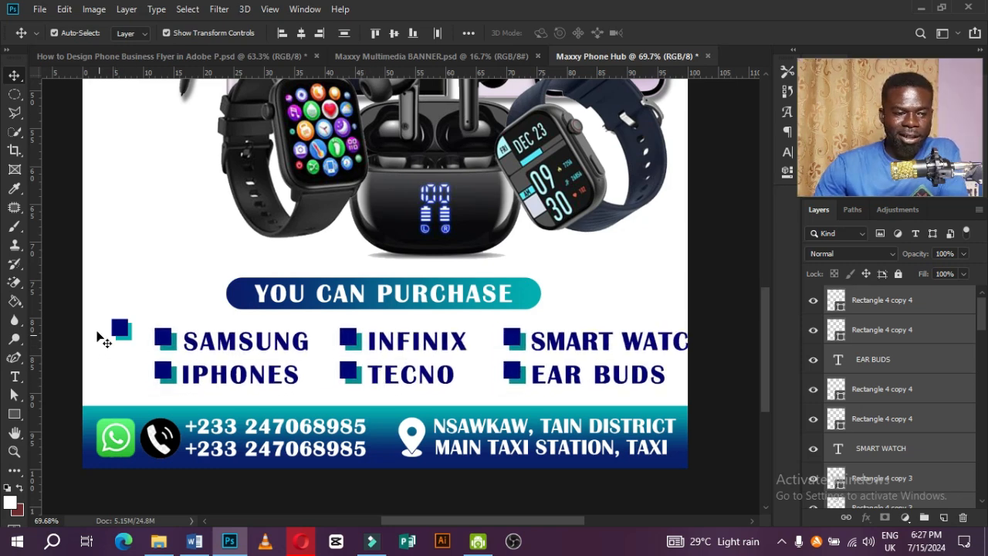
Remove the hand-drawn two-tone square bullet and move the copied product list down and left, just above the footer.
click(102, 331)
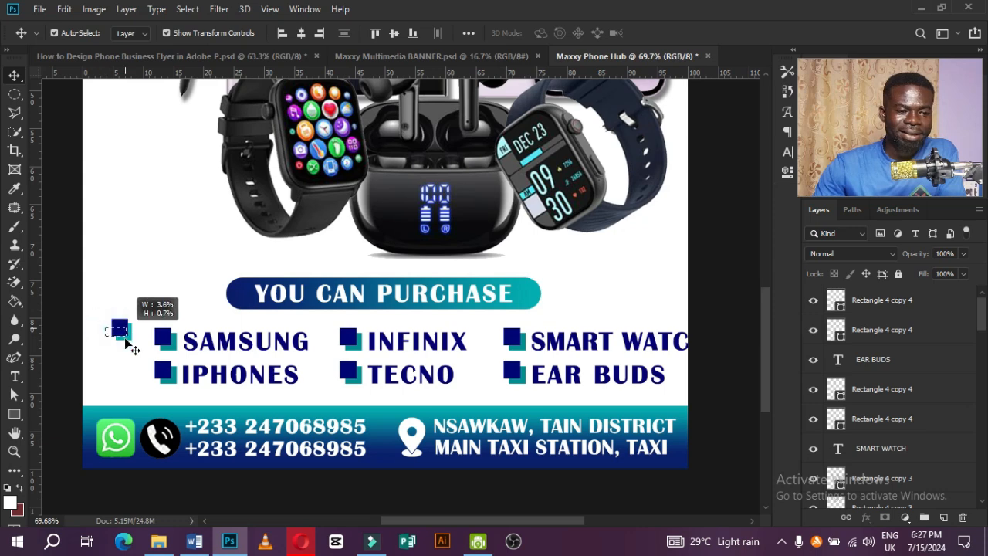
key(ctrl+z)
key(ctrl+z)
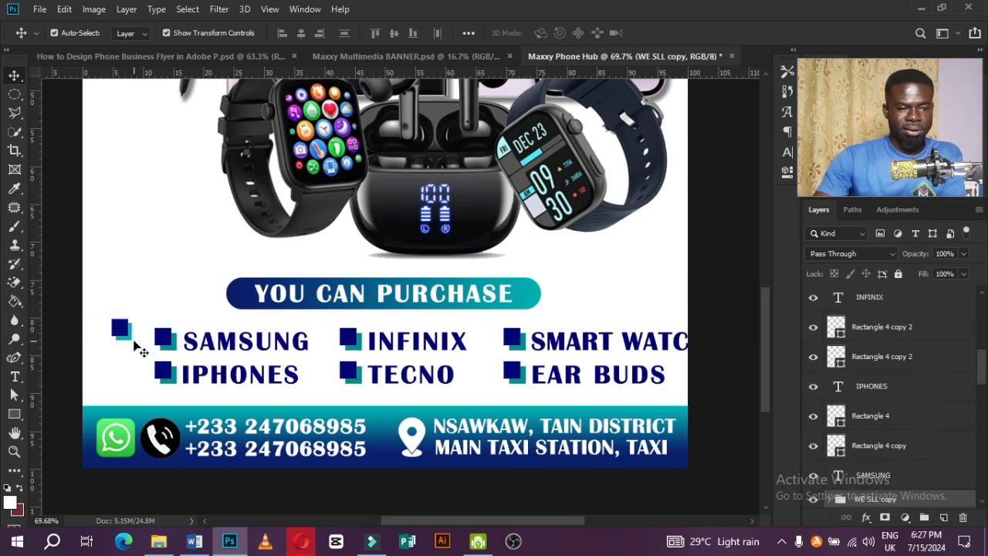
drag(134, 343, 585, 390)
drag(351, 342, 306, 352)
Move the YOU CAN PURCHASE banner and its text straight down to sit close above the product list.
click(397, 305)
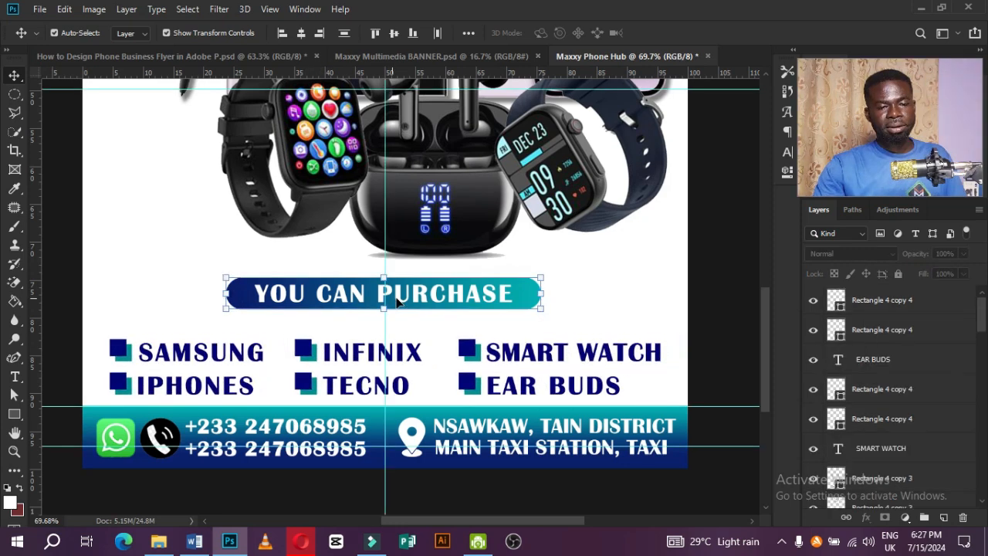
key(Down)
key(Down)
key(Down)
key(Down)
key(Down)
key(Down)
key(Down)
key(Down)
key(Down)
key(Down)
key(Down)
key(Down)
key(Down)
key(Down)
key(Down)
key(Down)
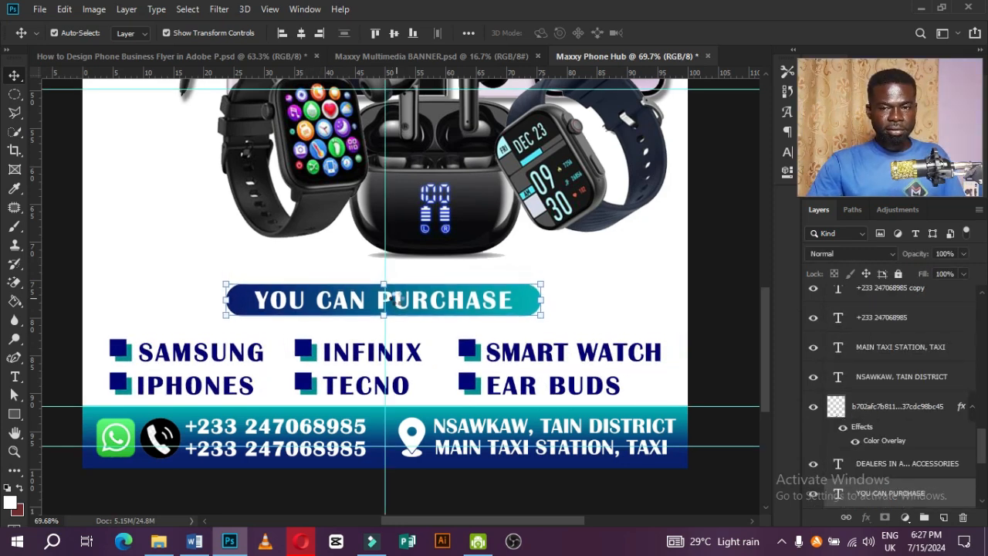
key(Down)
key(Down)
key(Down)
key(Down)
key(Down)
key(Down)
key(Down)
key(Down)
key(Down)
key(Down)
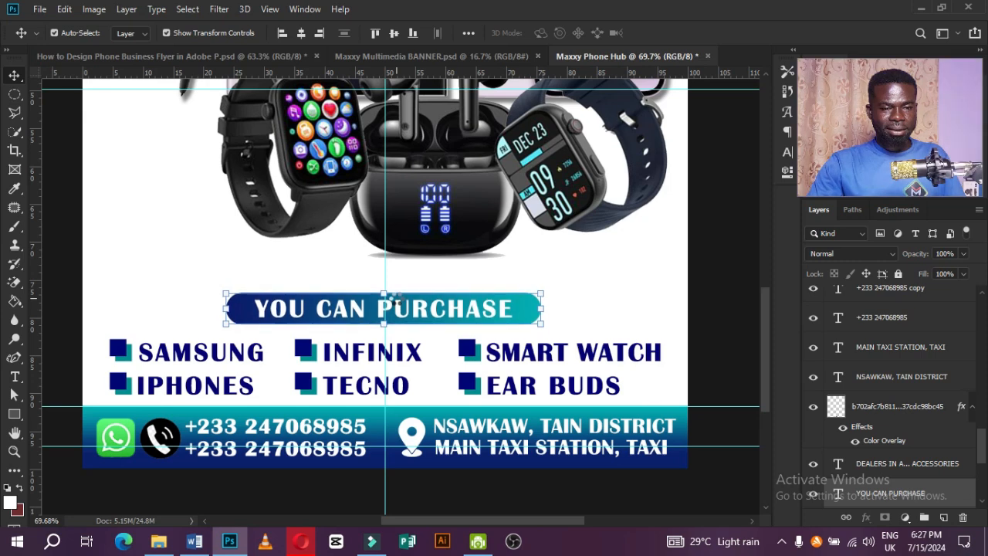
Draw a thin elliptical selection with a 5 px feather directly beneath the black smartwatch with the app-icon screen.
scroll(363, 301, up, 5)
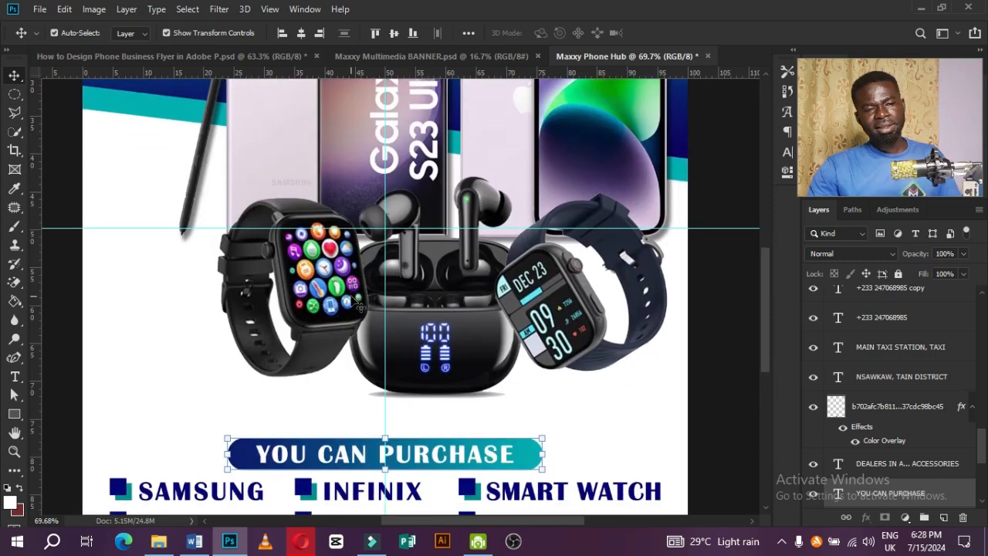
scroll(356, 304, down, 2)
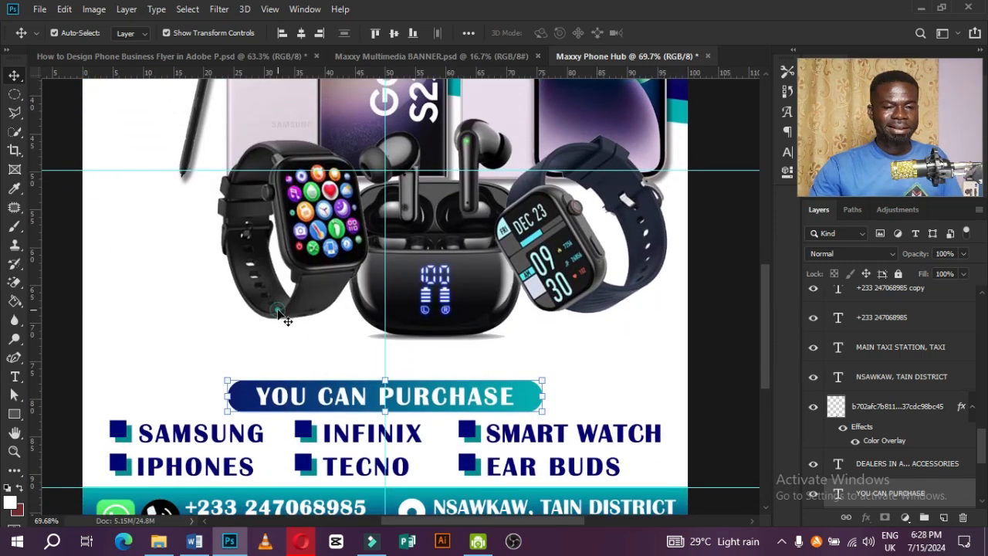
click(278, 310)
click(577, 288)
click(297, 314)
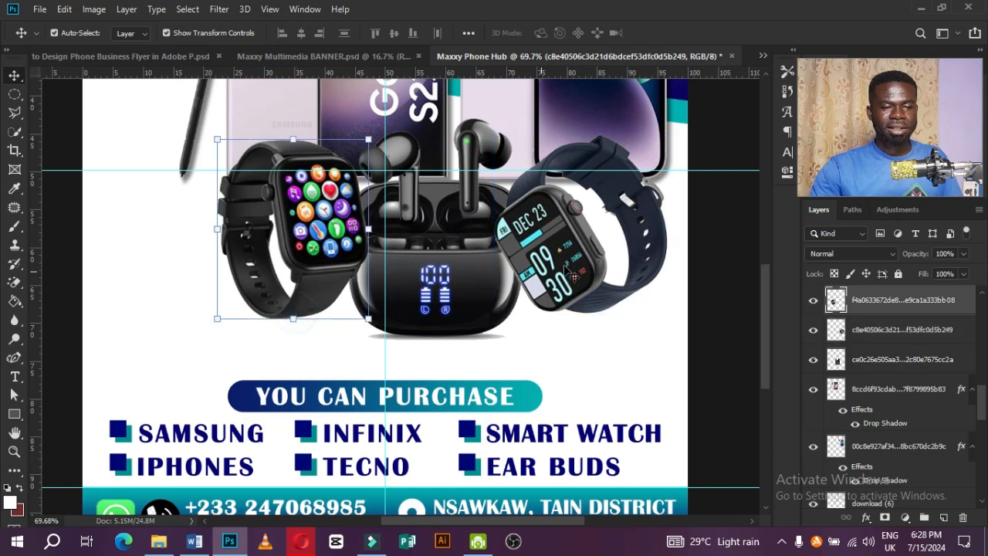
click(596, 268)
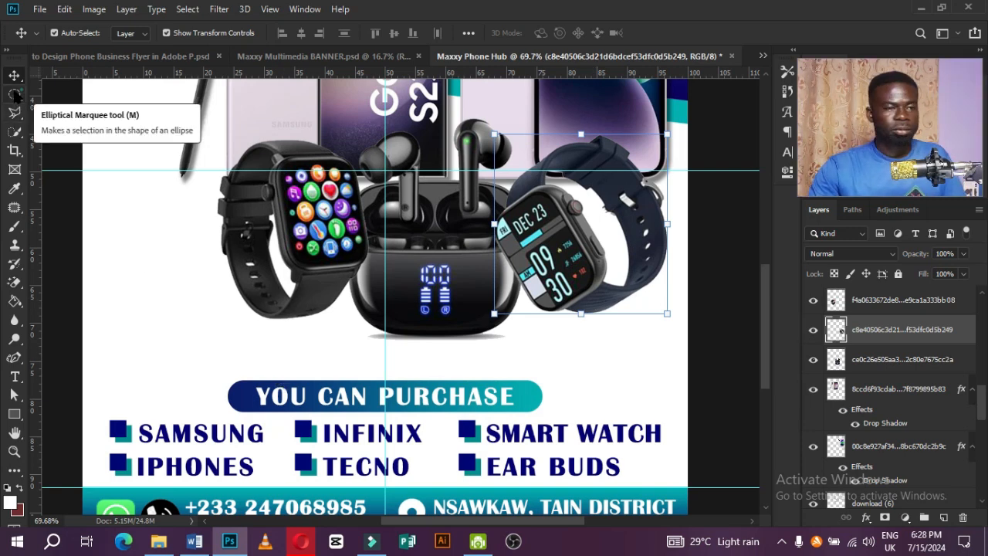
click(13, 94)
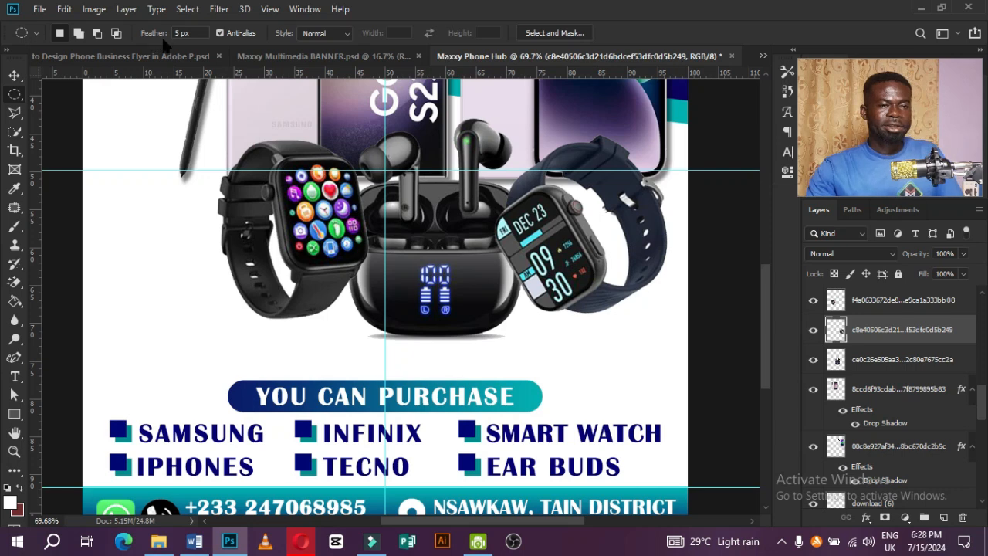
drag(253, 318, 325, 327)
Add a new empty layer at the top of the layer stack, keeping the elliptical selection active.
scroll(905, 356, down, 3)
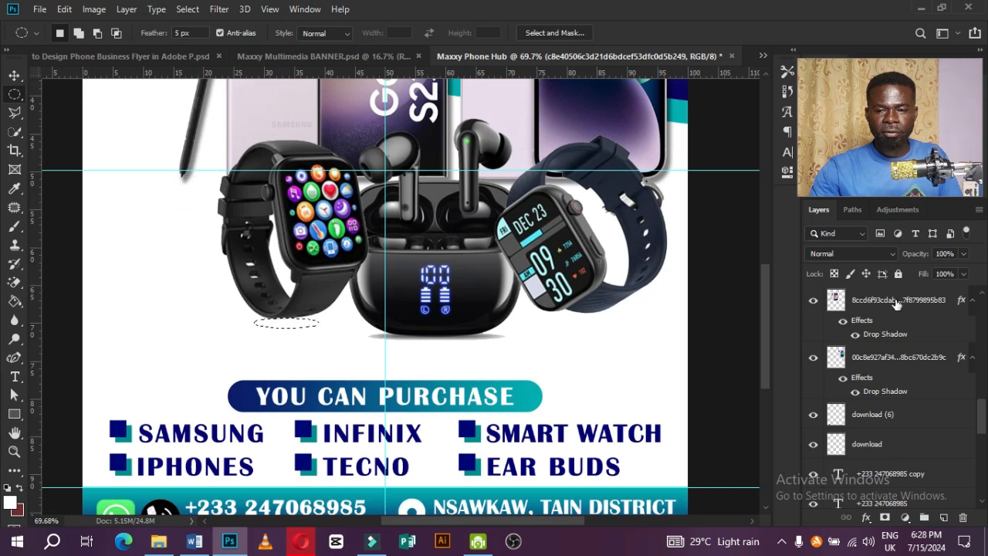
scroll(899, 305, up, 3)
click(849, 307)
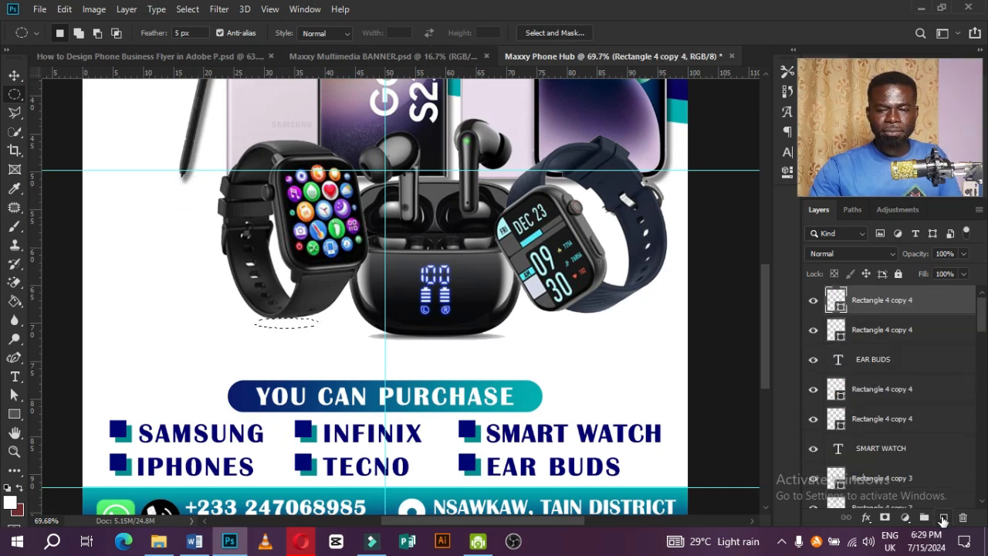
click(943, 519)
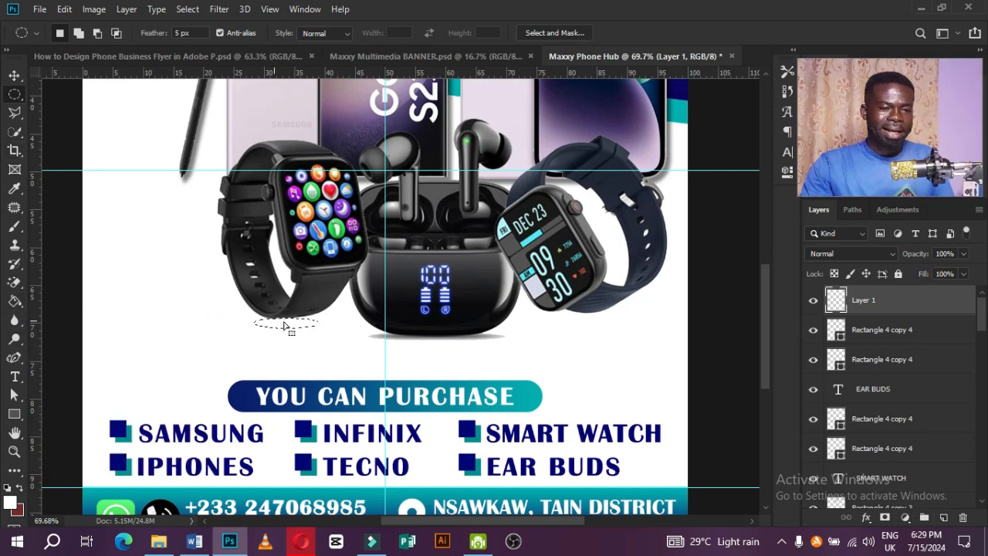
Set the foreground colour to a grey based on the earbud case's shadow, with H 231, S 3 and B 55.
click(10, 502)
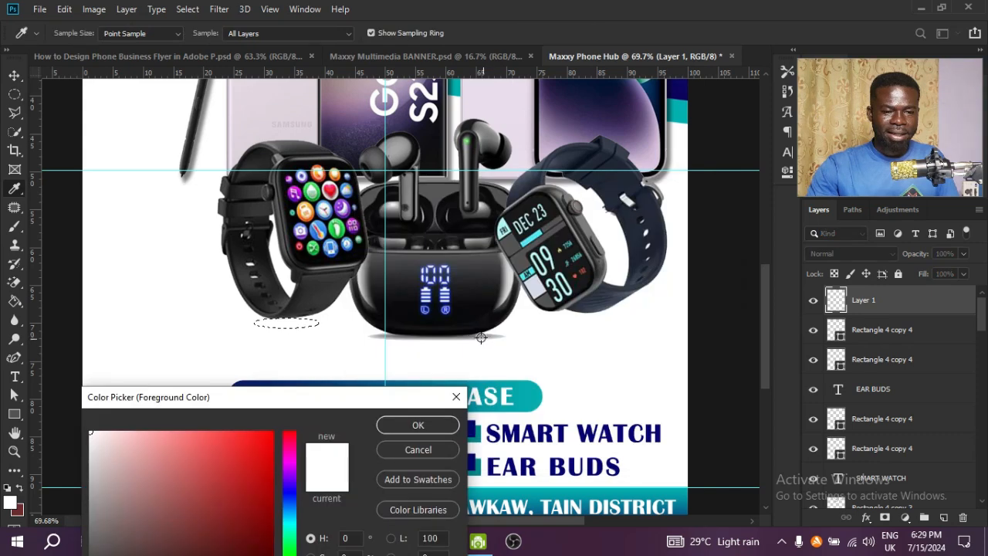
click(473, 333)
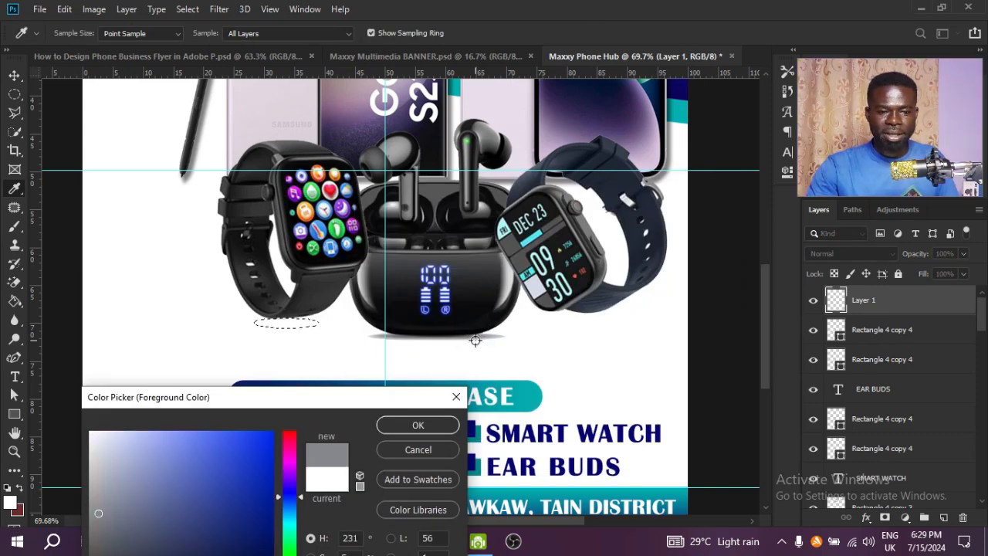
drag(278, 397, 367, 343)
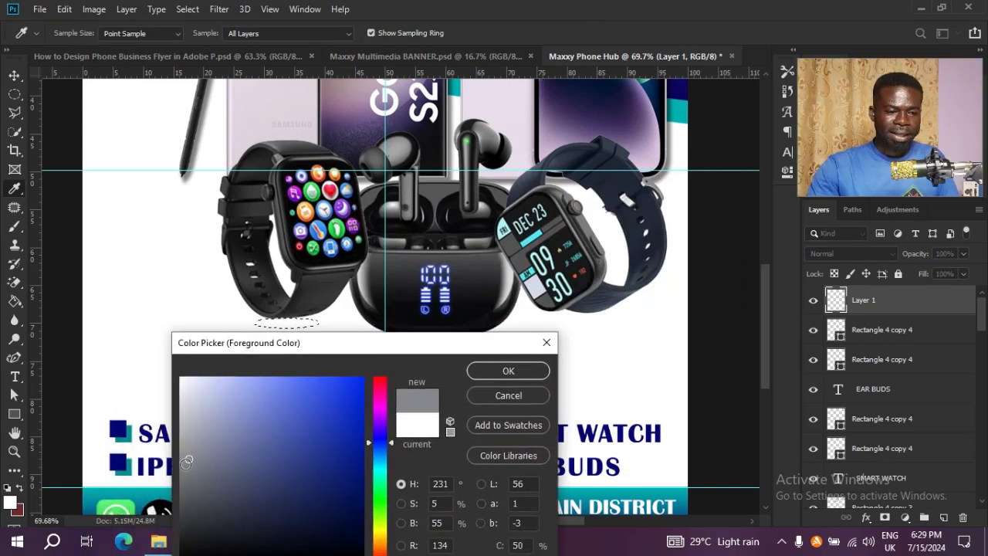
click(185, 459)
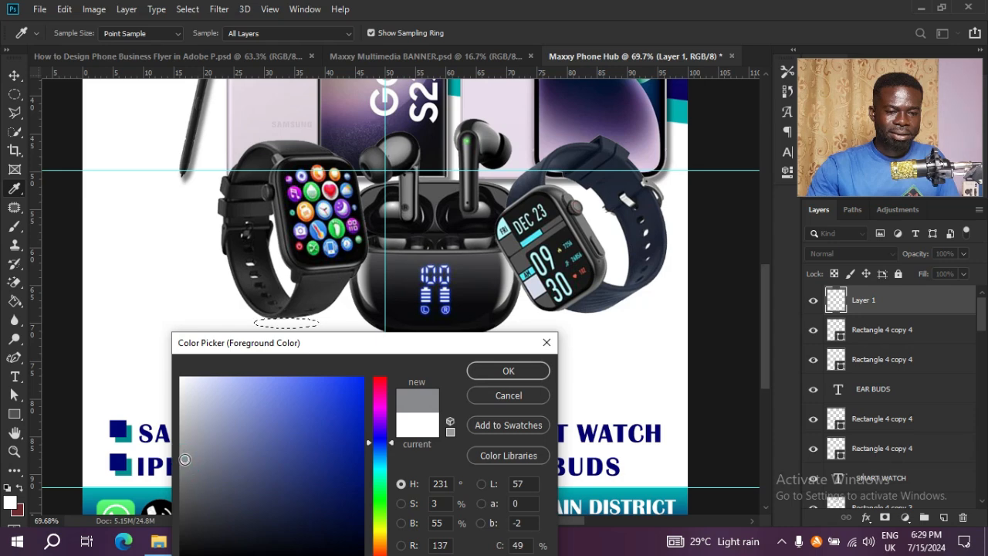
click(491, 371)
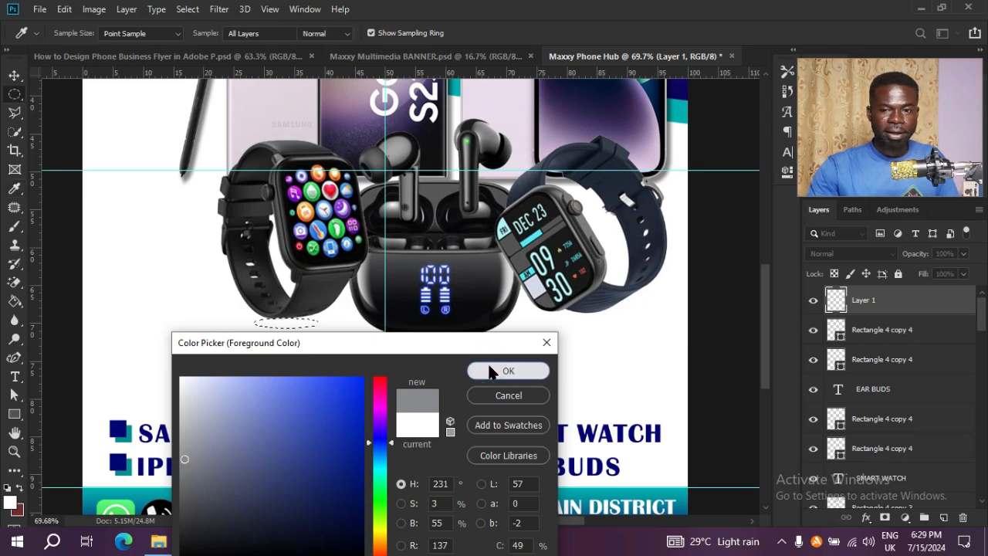
Fill the elliptical selection with the grey foreground colour as a soft shadow and deselect it.
click(14, 302)
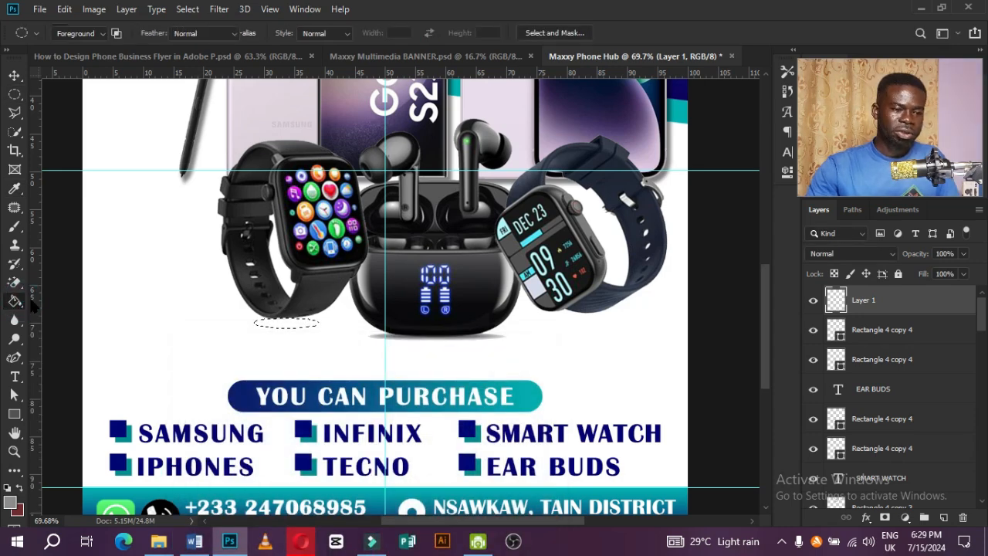
click(286, 322)
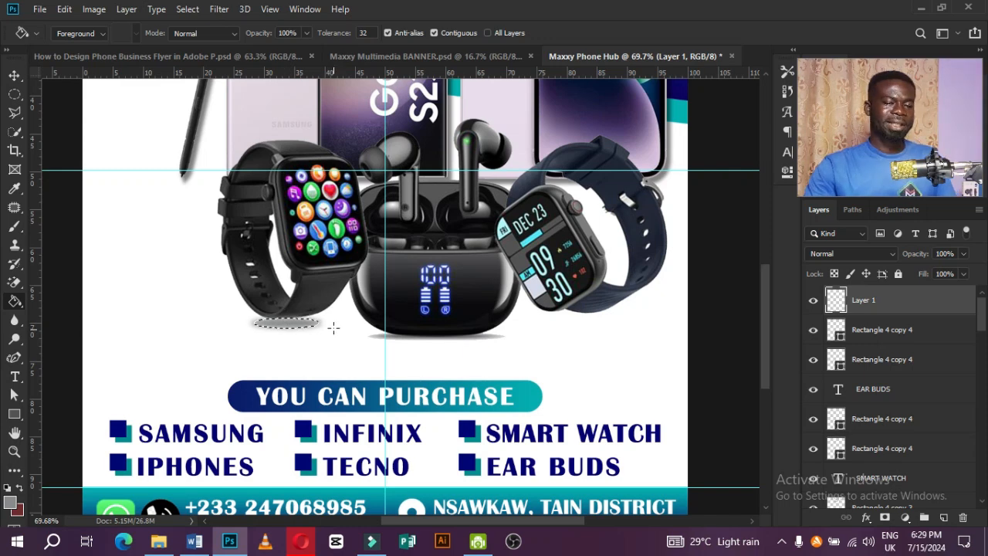
key(ctrl+d)
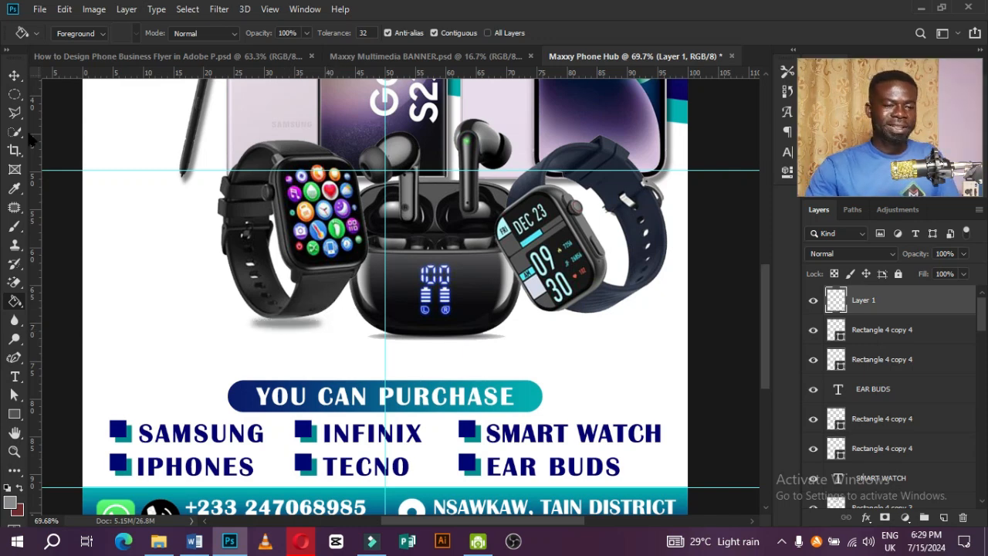
Nudge the grey shadow slightly left so it lines up under the black smartwatch's strap.
click(14, 75)
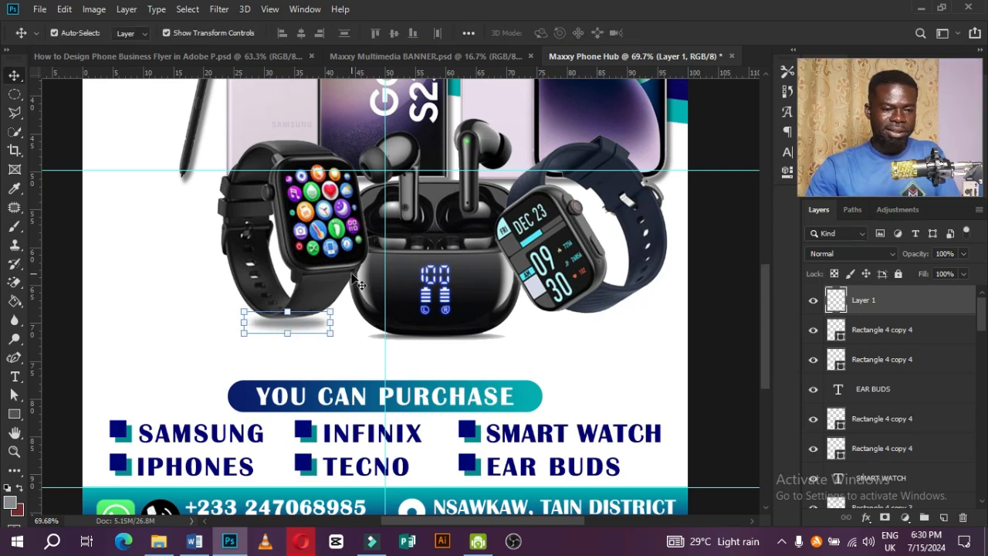
key(Left)
key(Left)
key(Left)
key(Left)
key(Left)
key(Left)
key(Left)
key(Left)
key(Left)
key(Left)
key(Left)
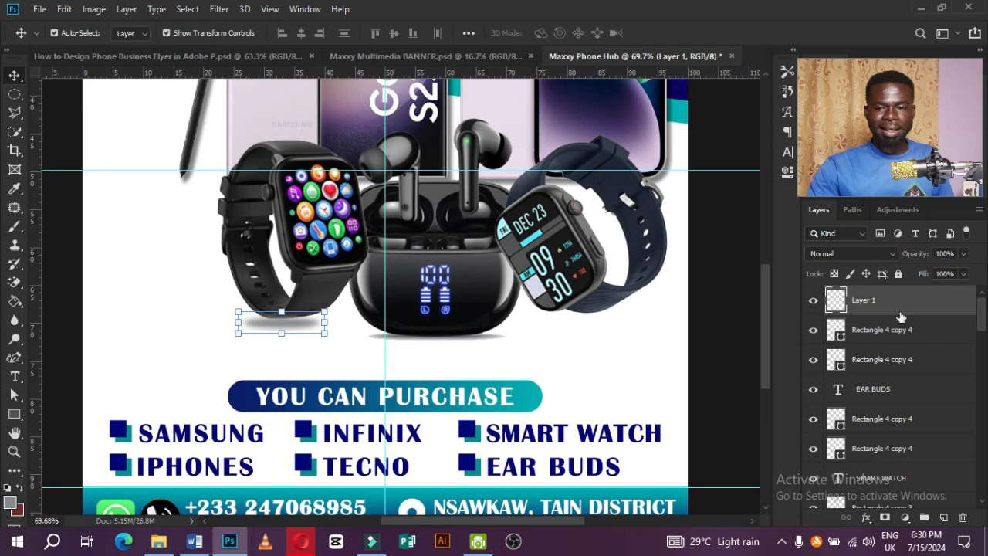
Duplicate the shadow layer and place the copy beneath the navy smartwatch at about the same height.
right_click(946, 313)
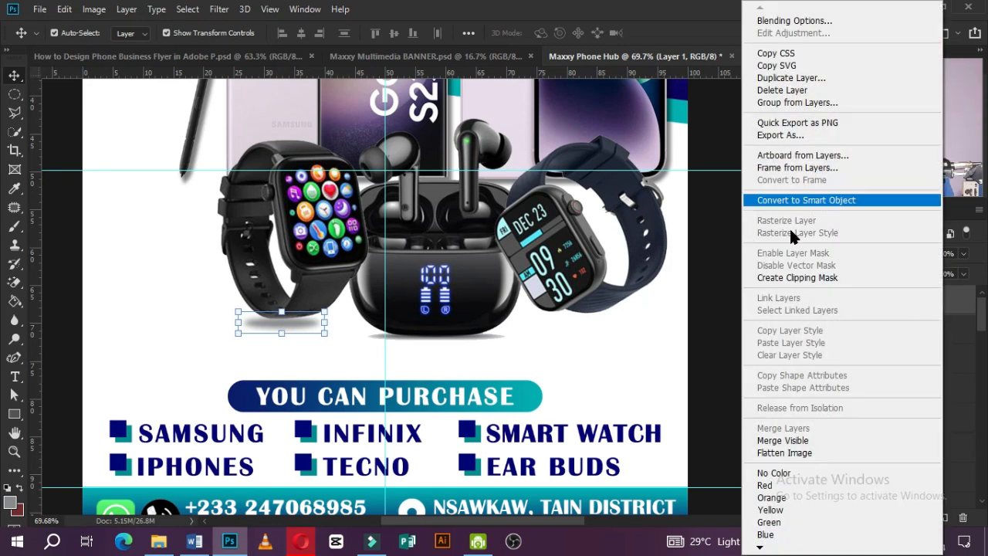
click(792, 77)
key(Return)
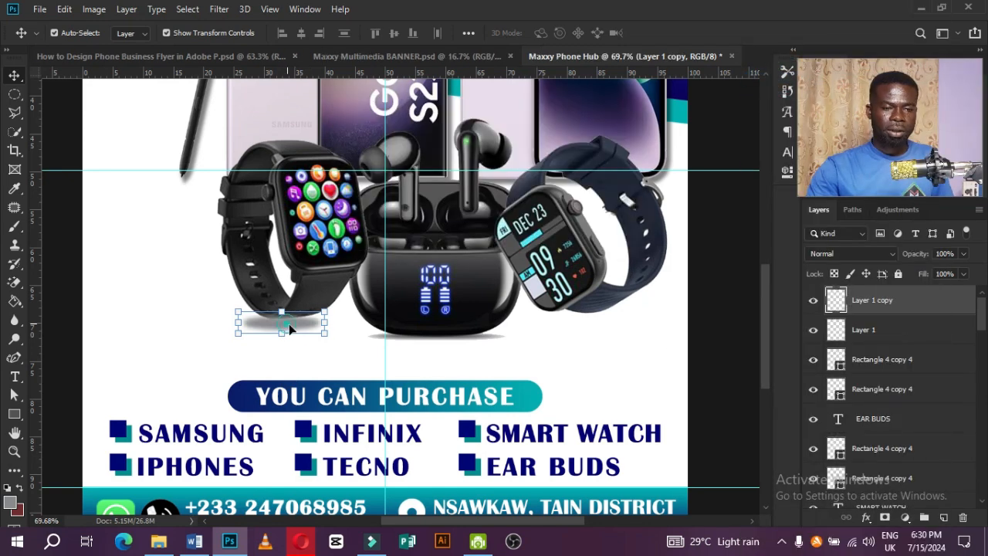
drag(289, 323, 589, 323)
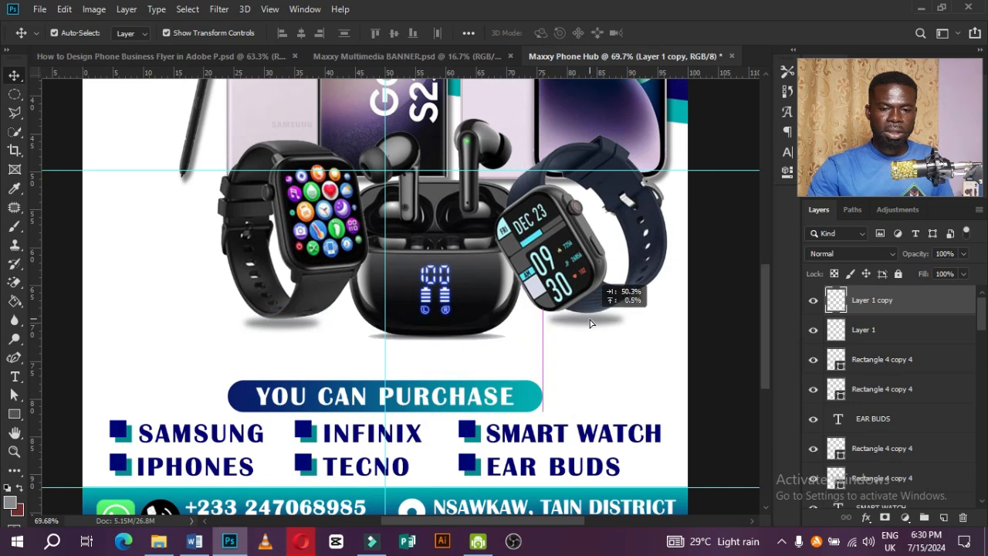
key(ctrl+0)
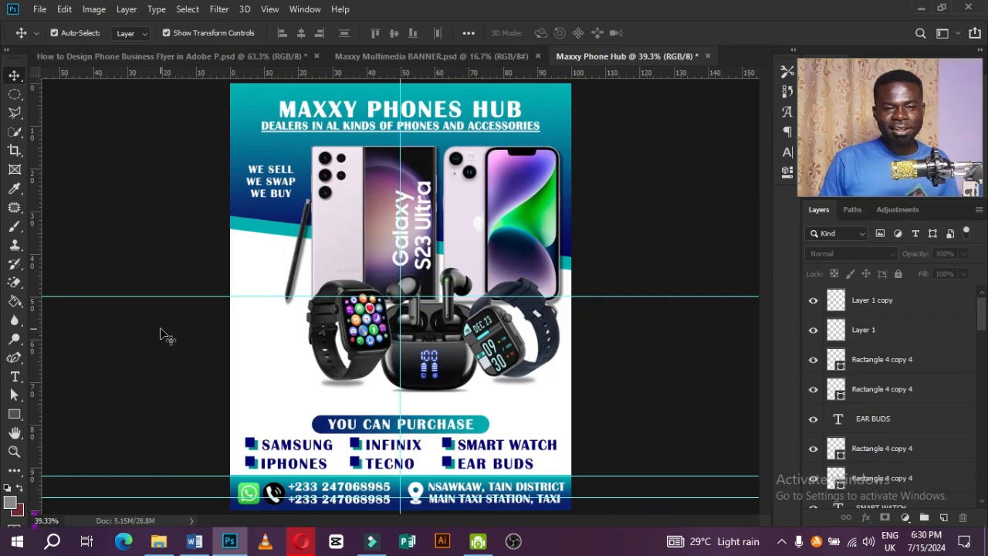